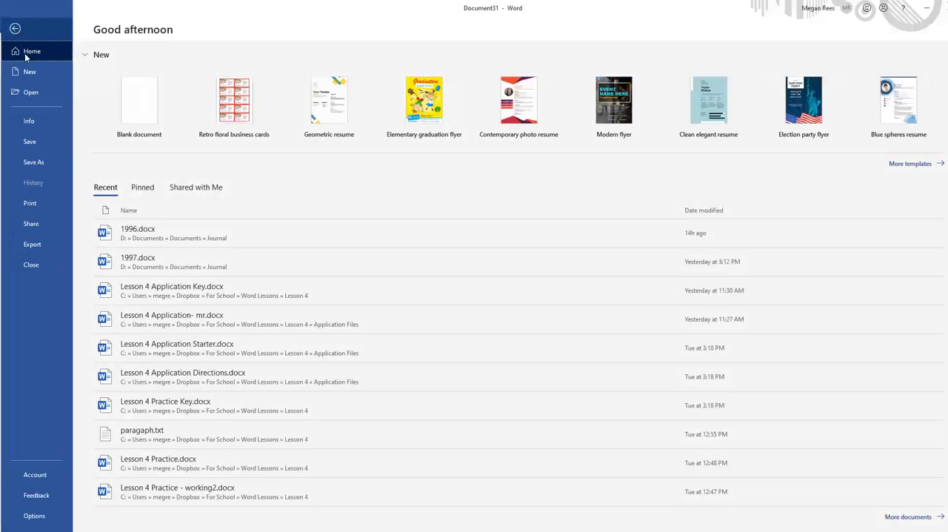
# Create a new blank document and dismiss the Office updates notice
pyautogui.click(25, 72)
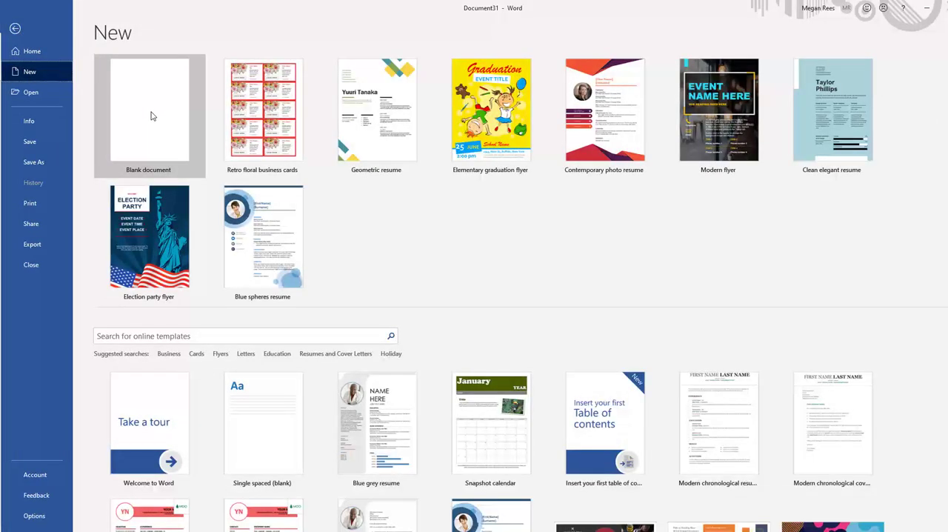
pyautogui.click(151, 108)
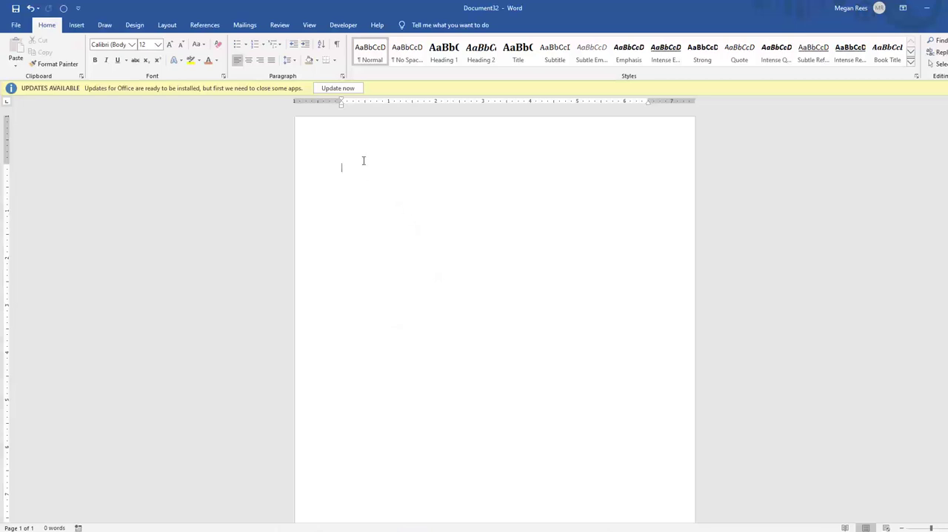
pyautogui.click(342, 89)
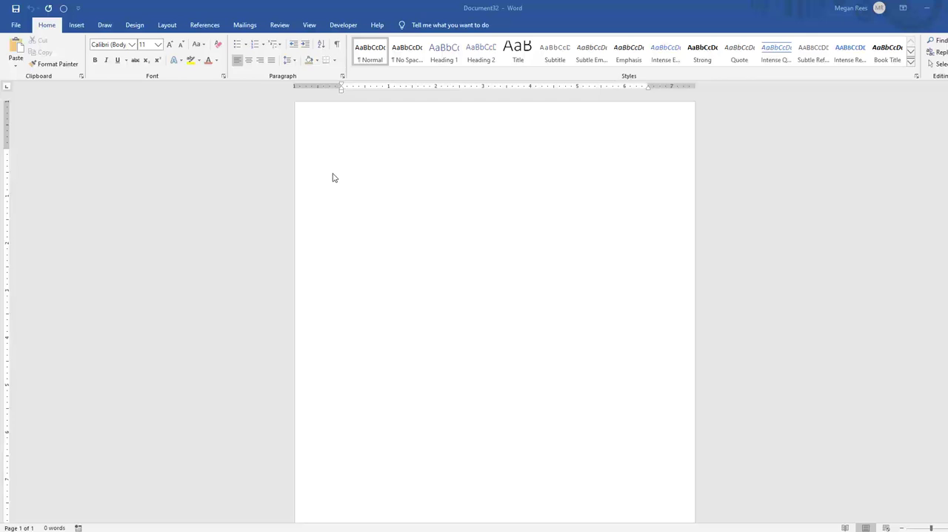
# Examine the file formats offered for saving the blank document, including PDF, and leave without saving
pyautogui.click(22, 26)
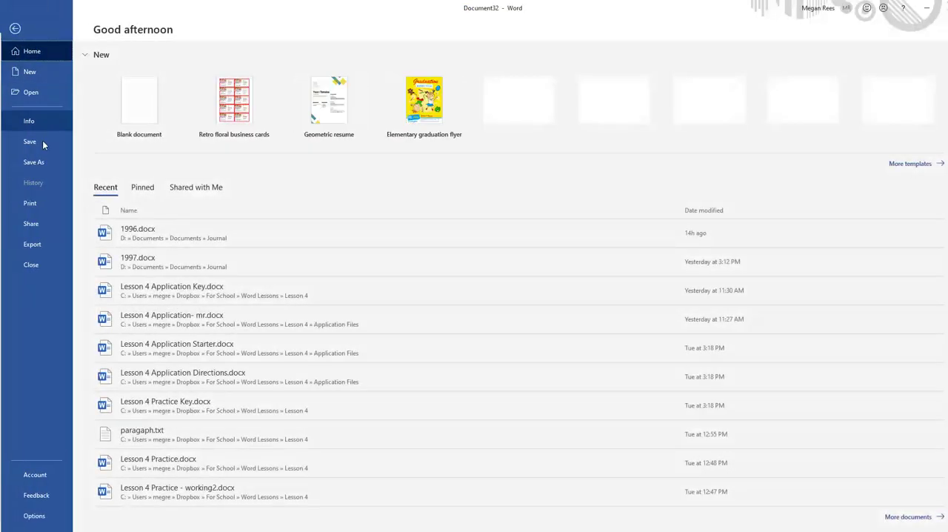
pyautogui.click(34, 161)
pyautogui.click(103, 205)
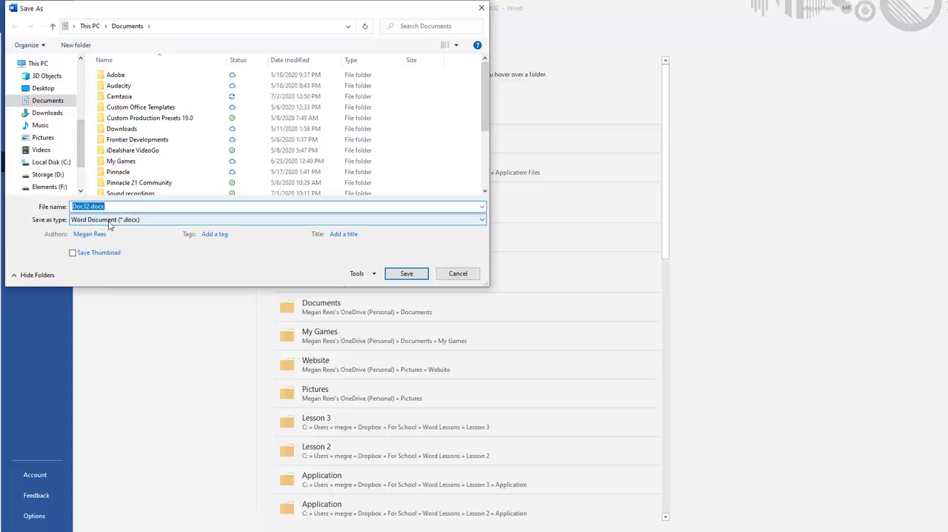
pyautogui.click(451, 219)
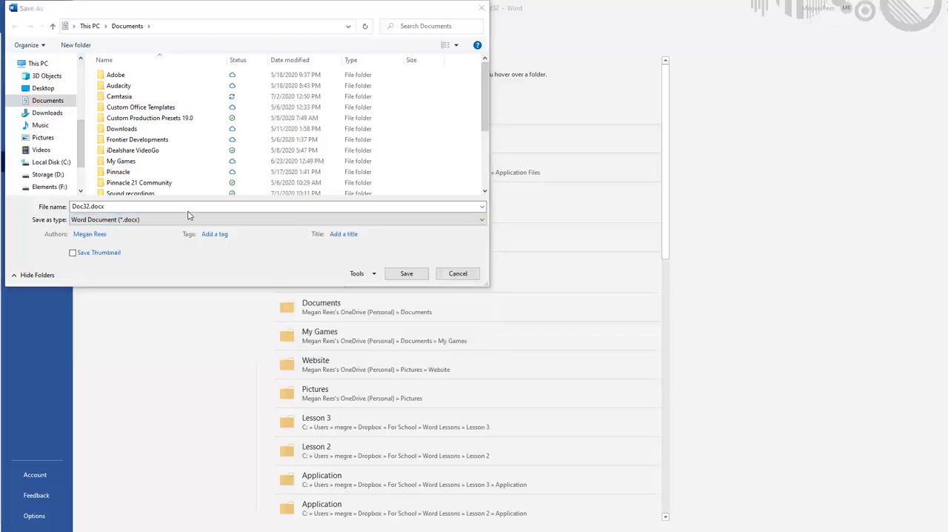
pyautogui.click(184, 220)
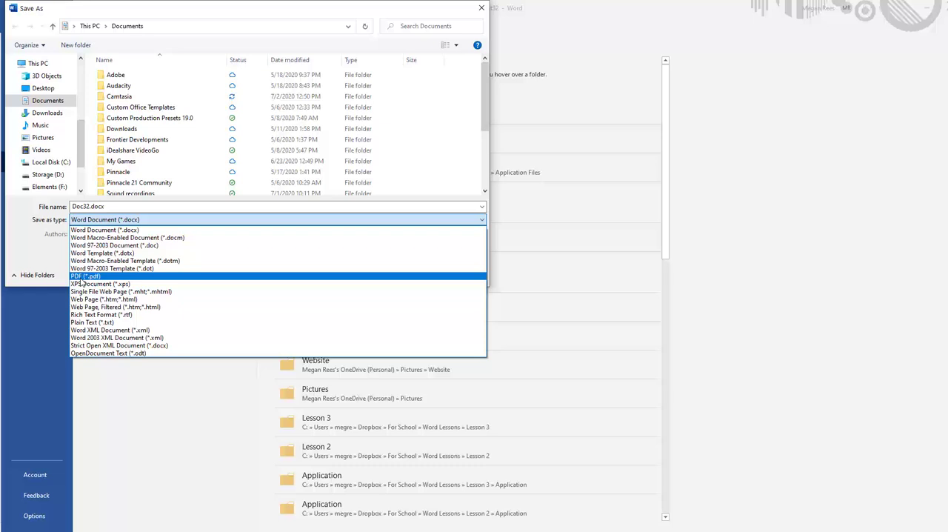
pyautogui.click(480, 10)
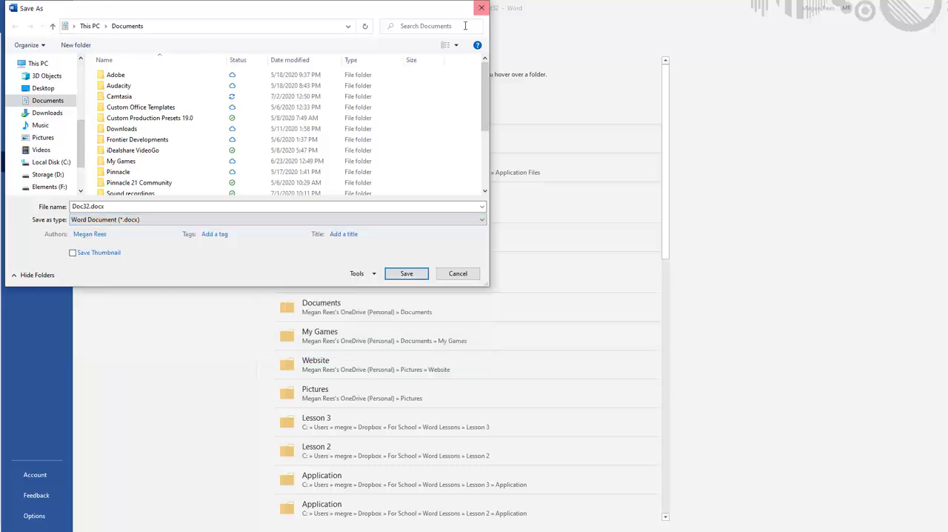
pyautogui.click(458, 273)
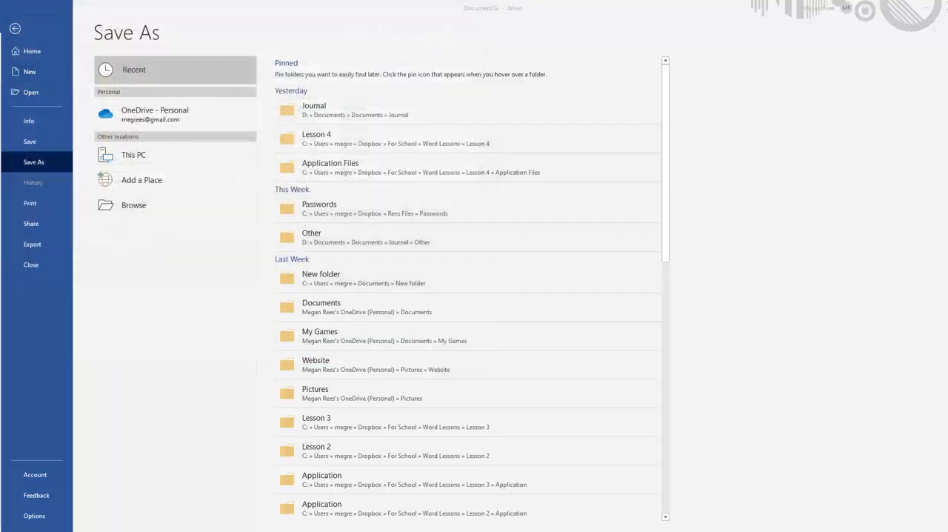
pyautogui.press('Escape')
# Look over Lesson 1 Application Key.docx, switch to Google Drive and upload the file to My Drive
pyautogui.scroll(-3, 563, 299)
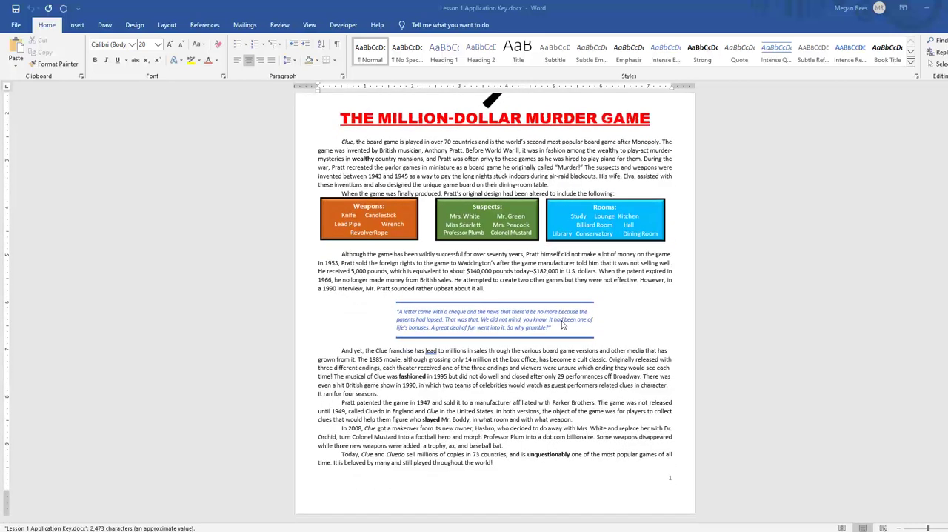
pyautogui.scroll(3, 562, 323)
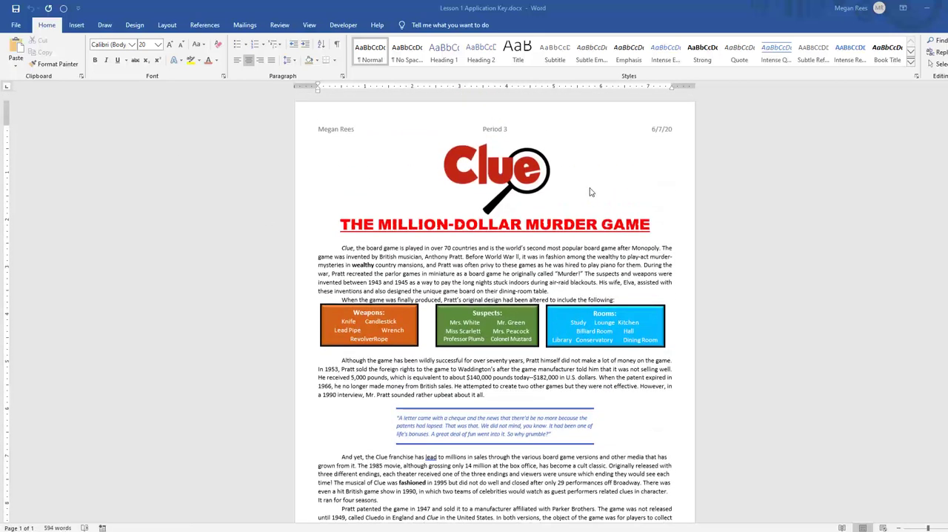
pyautogui.hotkey('alt', 'Tab')
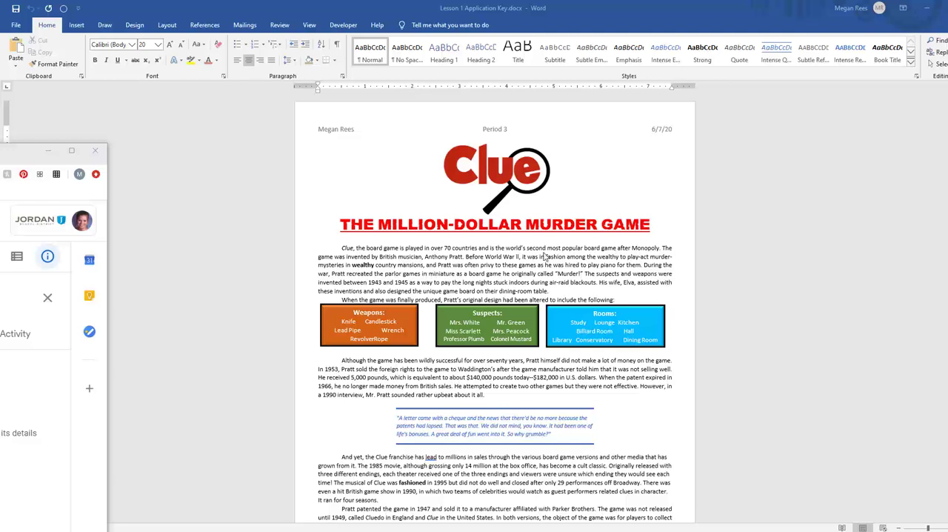
pyautogui.hotkey('alt', 'Tab')
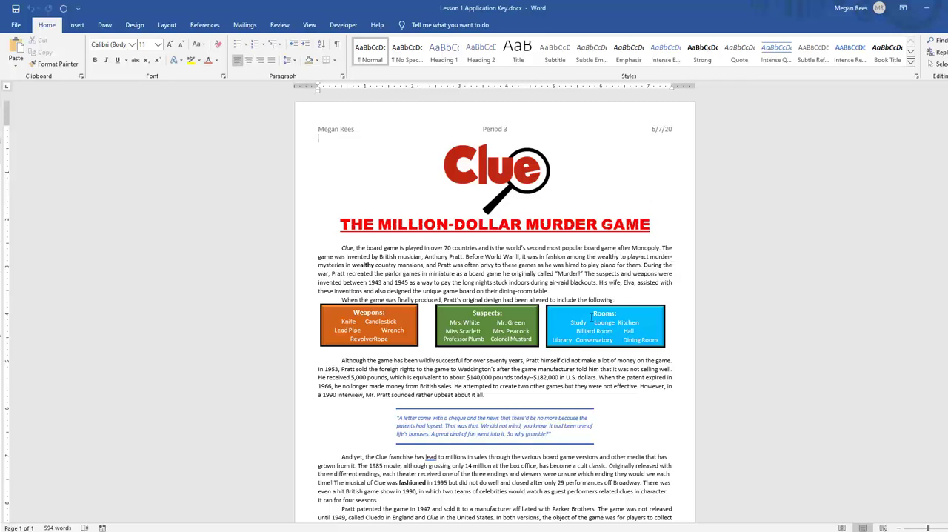
pyautogui.hotkey('alt', 'Tab')
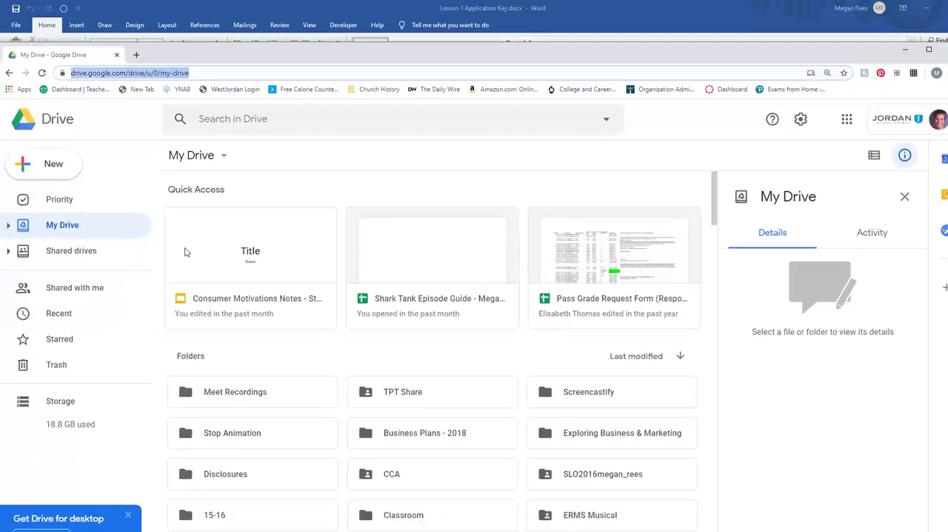
pyautogui.click(52, 166)
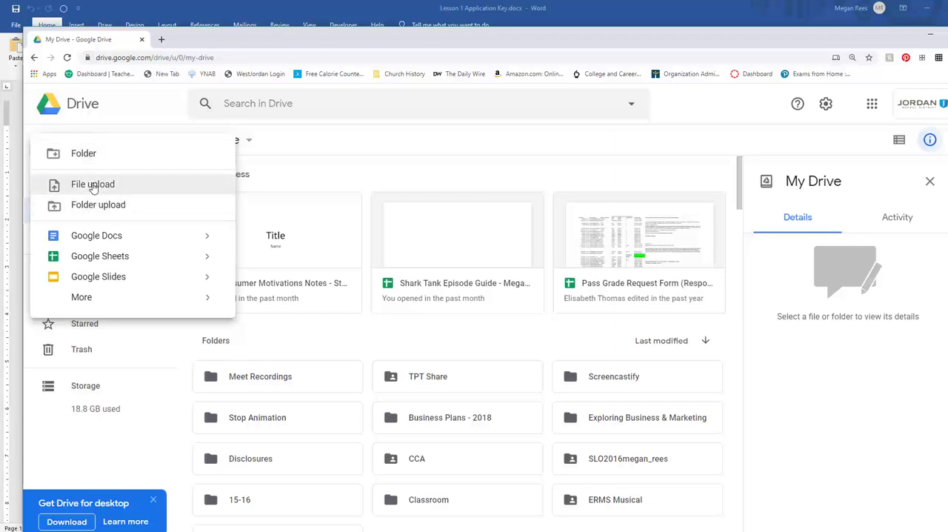
pyautogui.click(94, 184)
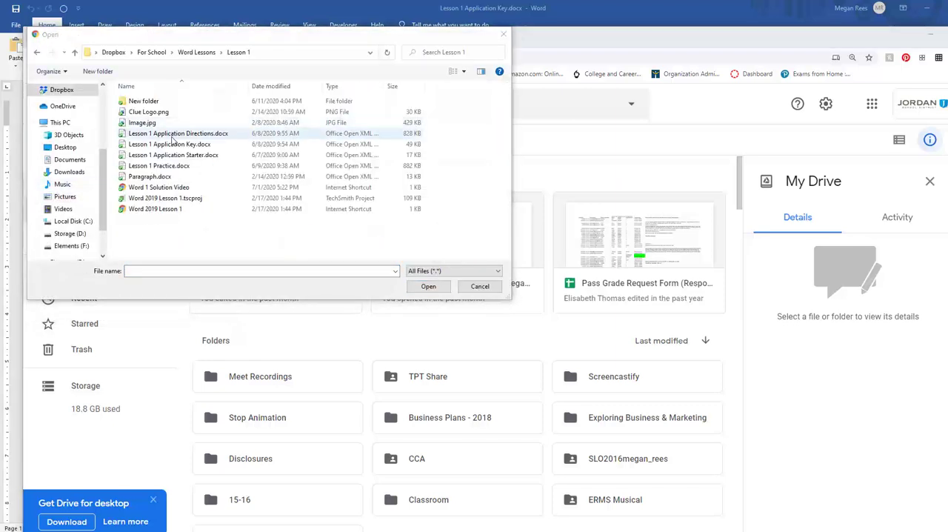
pyautogui.doubleClick(171, 143)
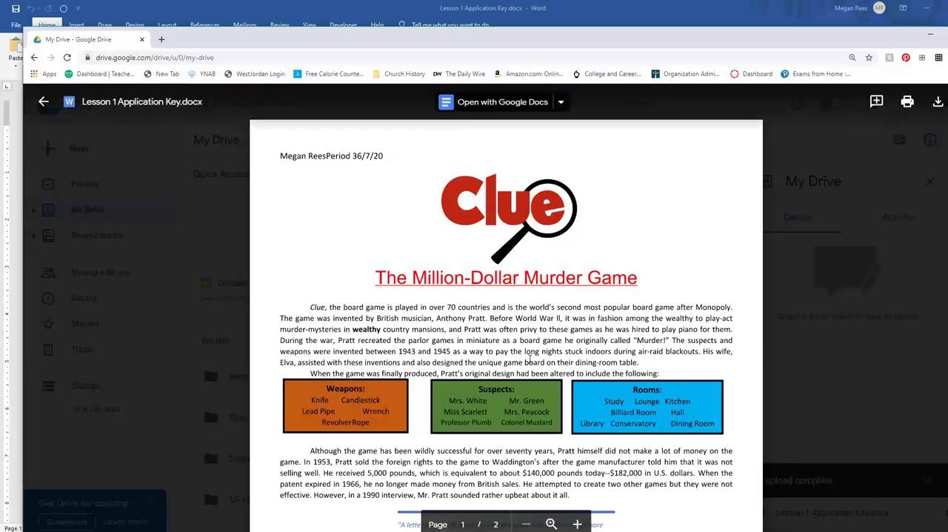
# Examine the header, title font and page break in the Google Drive preview of Lesson 1 Application Key.docx
pyautogui.scroll(-3, 514, 362)
pyautogui.scroll(2, 514, 363)
pyautogui.scroll(-8, 513, 363)
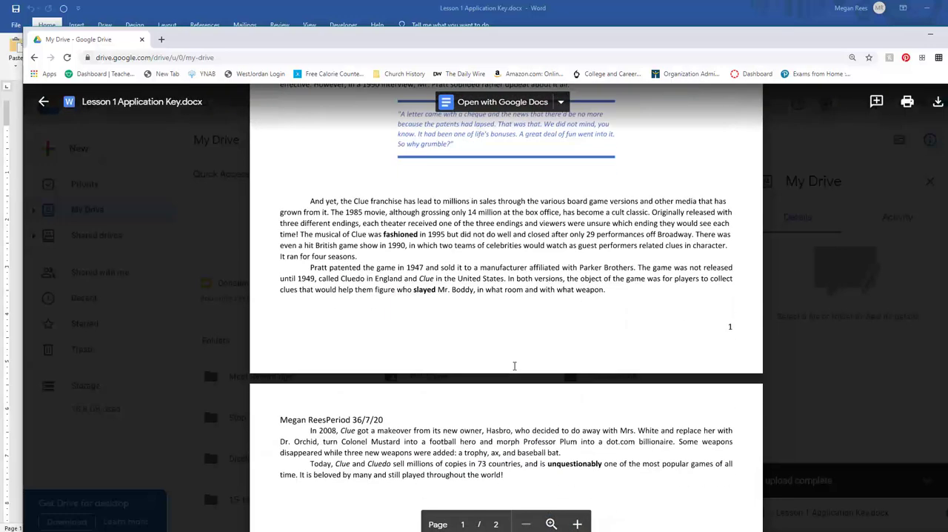
pyautogui.scroll(3, 400, 358)
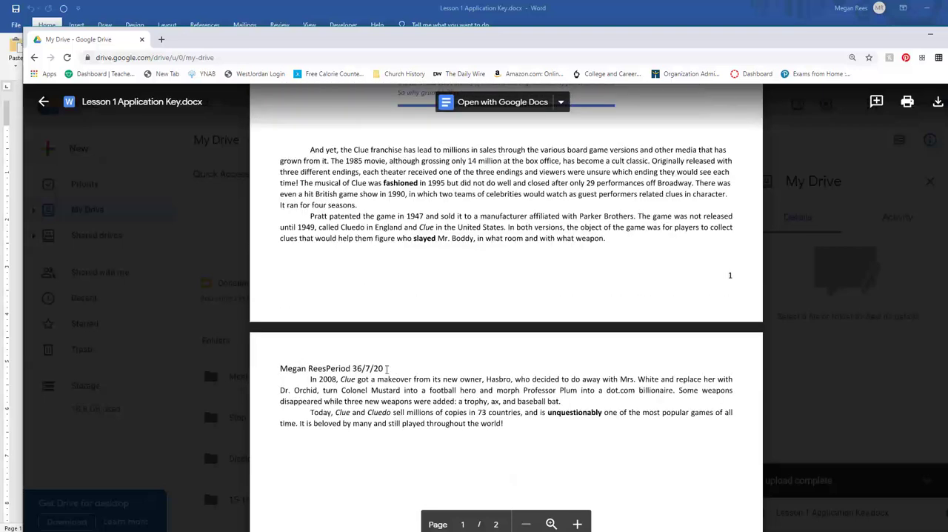
pyautogui.scroll(8, 438, 355)
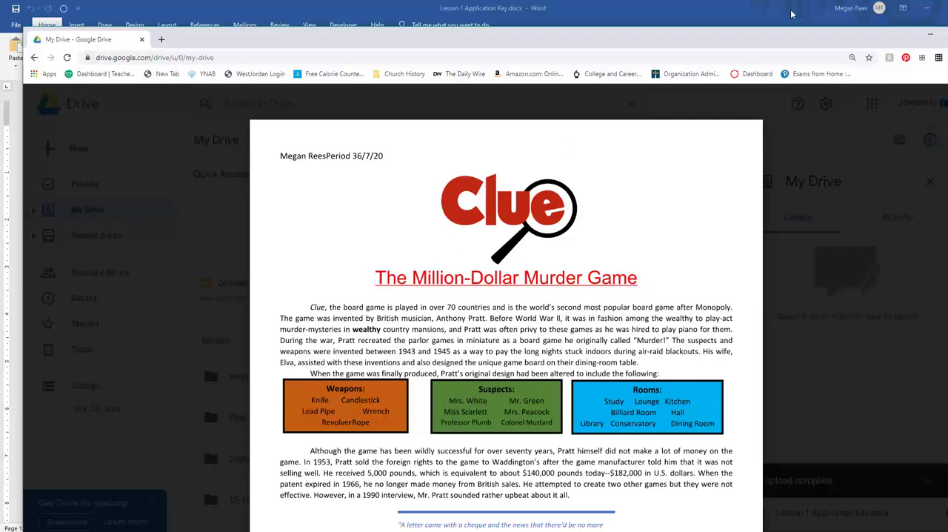
# Return to Word and save Lesson 1 Application Key as a PDF in the Lesson 1 folder
pyautogui.click(614, 13)
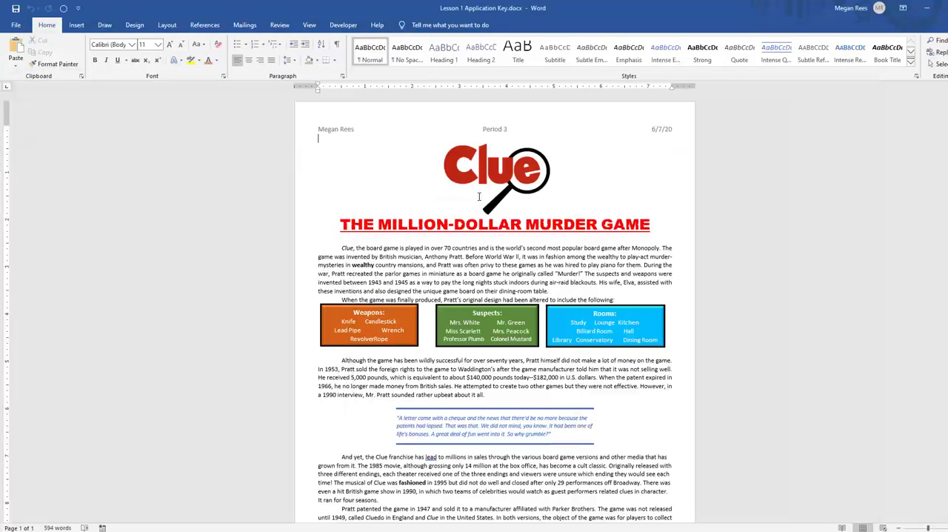
pyautogui.click(312, 292)
pyautogui.click(16, 25)
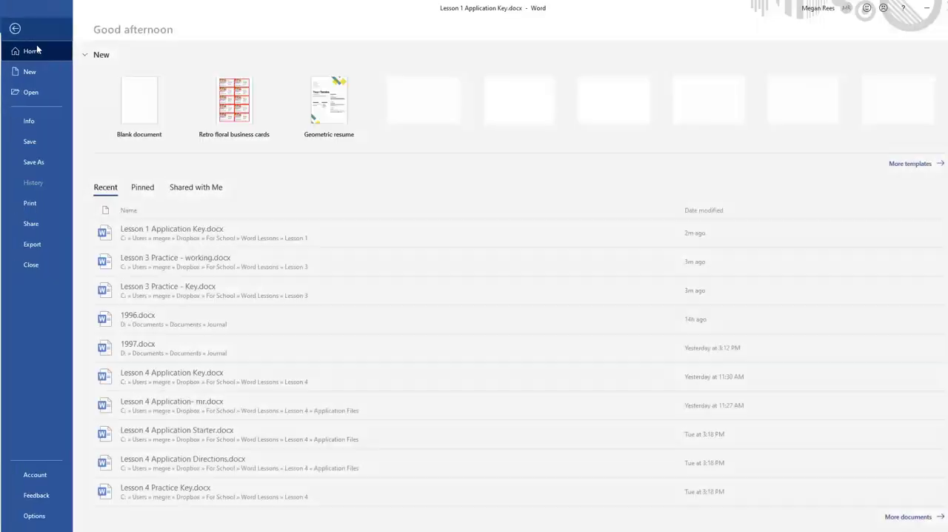
pyautogui.click(34, 161)
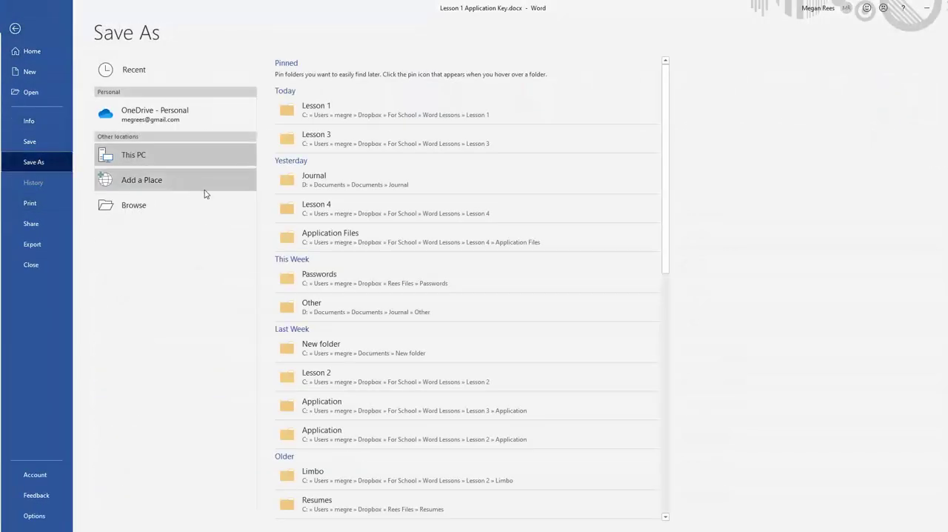
pyautogui.click(164, 208)
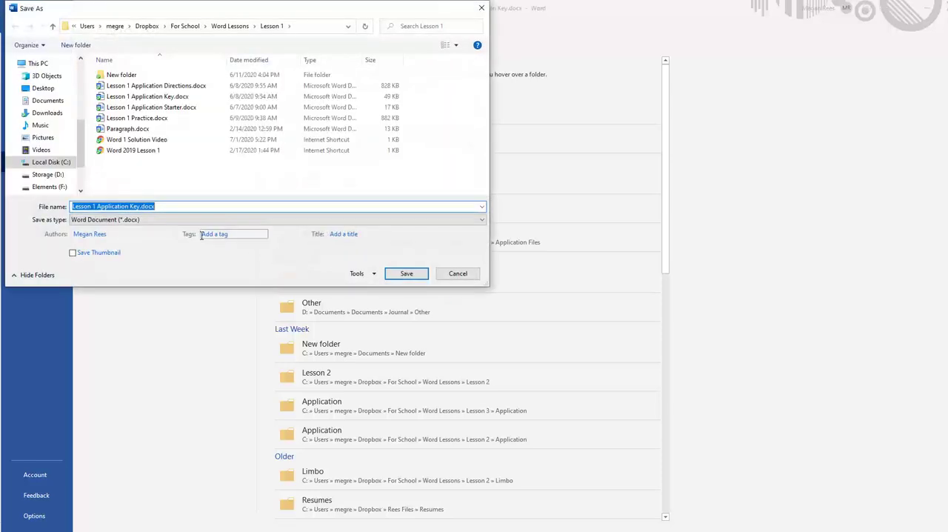
pyautogui.click(186, 221)
pyautogui.click(117, 270)
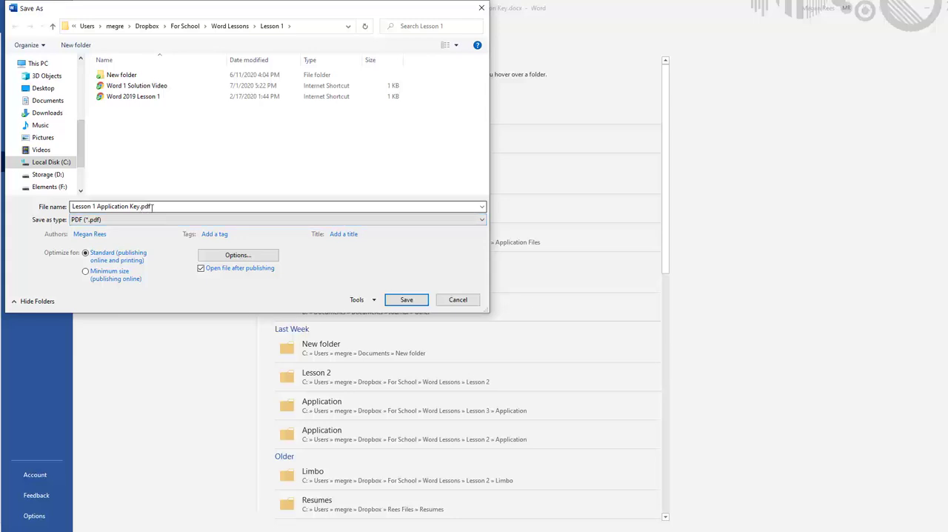
pyautogui.click(412, 300)
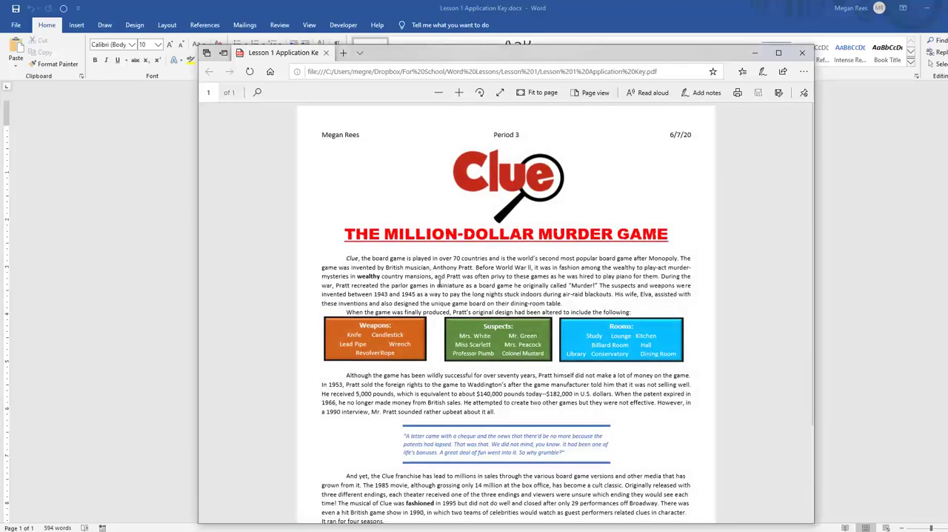
# Examine the layout and text of the exported PDF in Microsoft Edge, and return to the Word document
pyautogui.scroll(-3, 583, 383)
pyautogui.scroll(3, 584, 383)
pyautogui.scroll(-3, 584, 384)
pyautogui.scroll(3, 584, 383)
pyautogui.moveTo(414, 57); pyautogui.dragTo(355, 33)
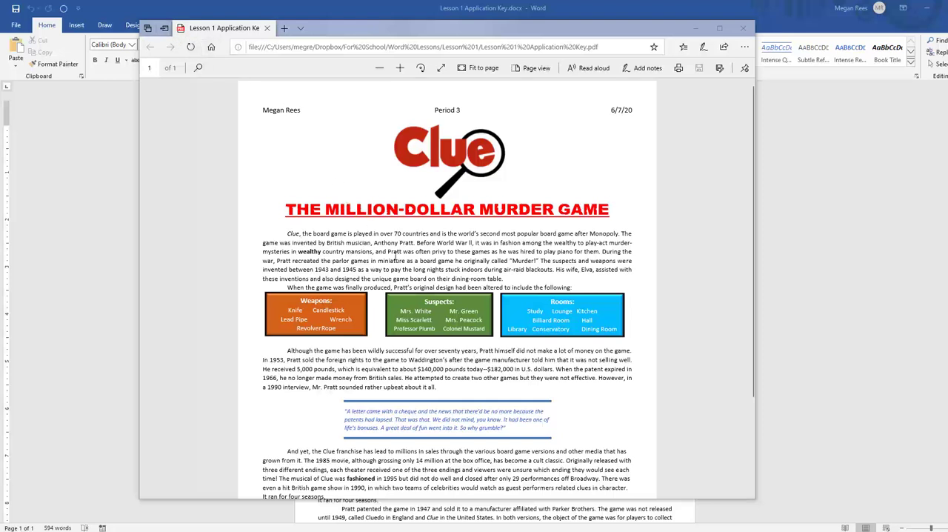
pyautogui.moveTo(470, 270); pyautogui.dragTo(440, 278)
pyautogui.click(447, 252)
pyautogui.doubleClick(494, 348)
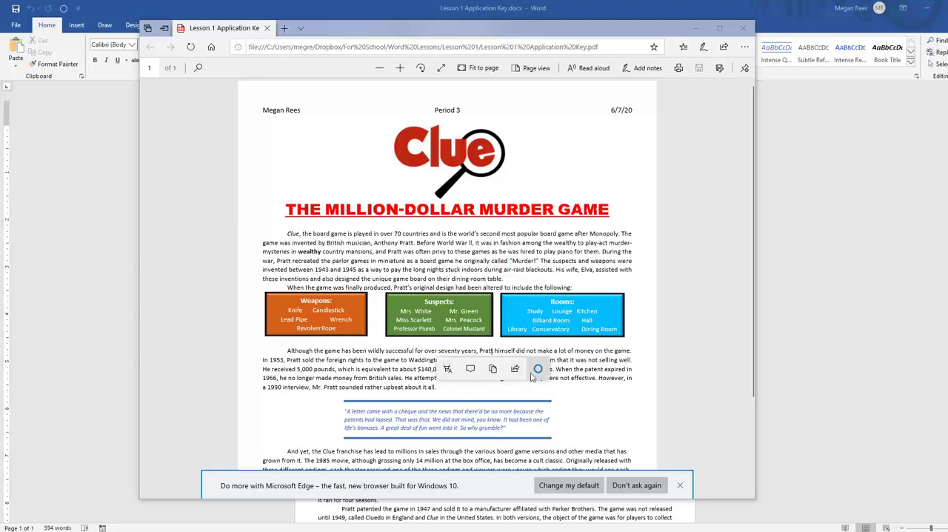
pyautogui.click(622, 349)
pyautogui.scroll(-2, 521, 311)
pyautogui.scroll(2, 520, 311)
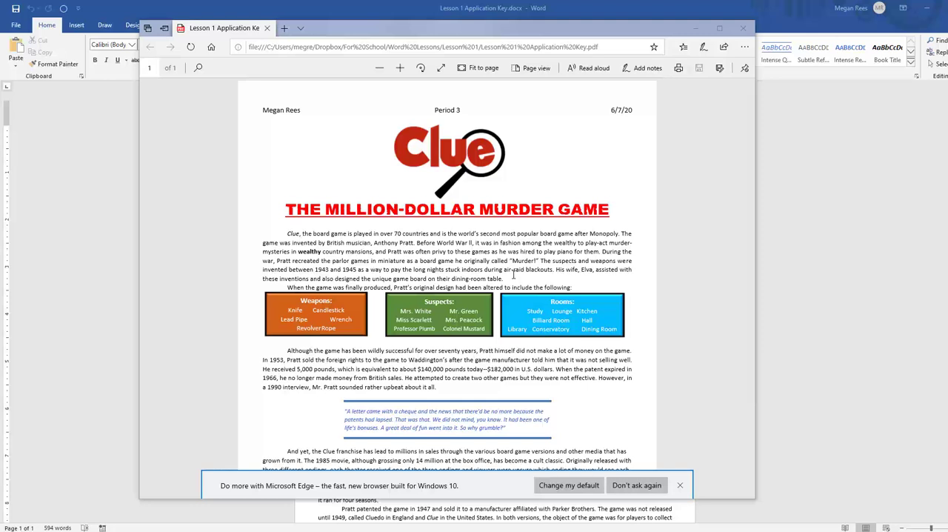
pyautogui.hotkey('alt', 'Tab')
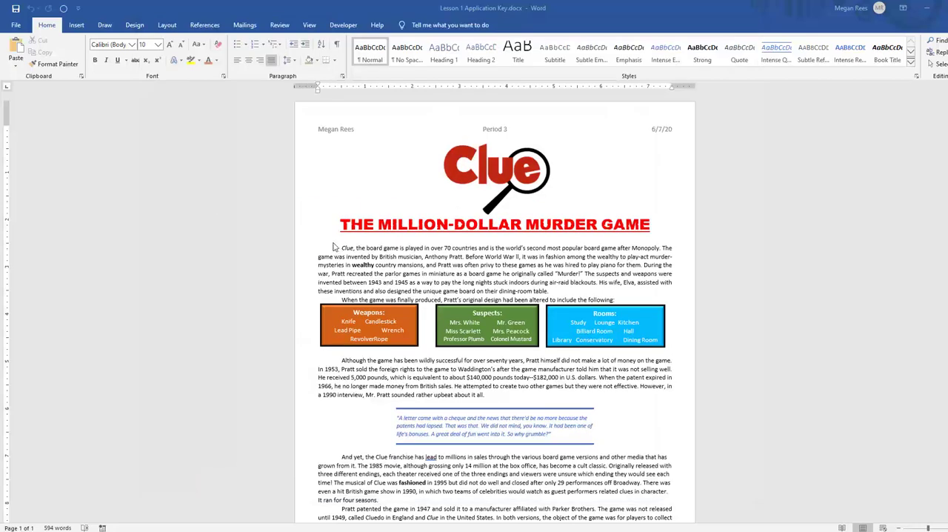
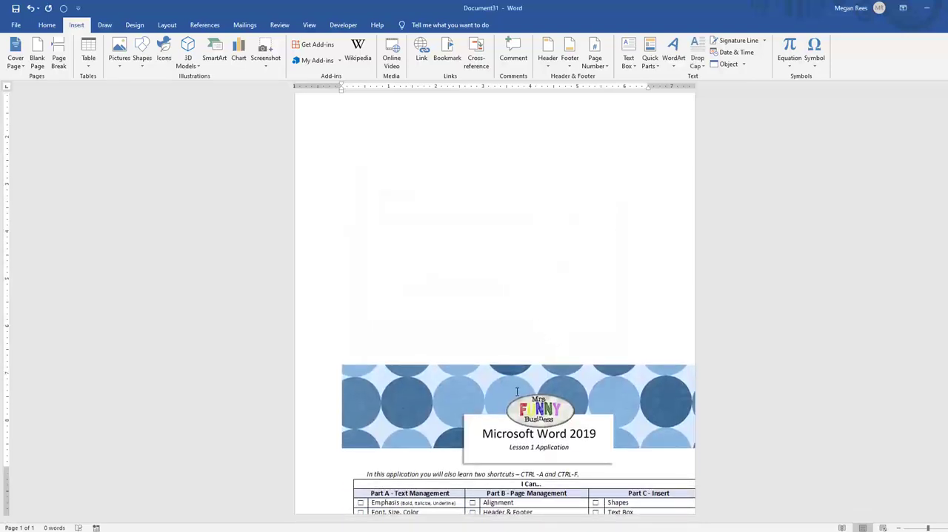
# Look over the embedded document object in the new document and delete it
pyautogui.click(516, 377)
pyautogui.scroll(3, 582, 378)
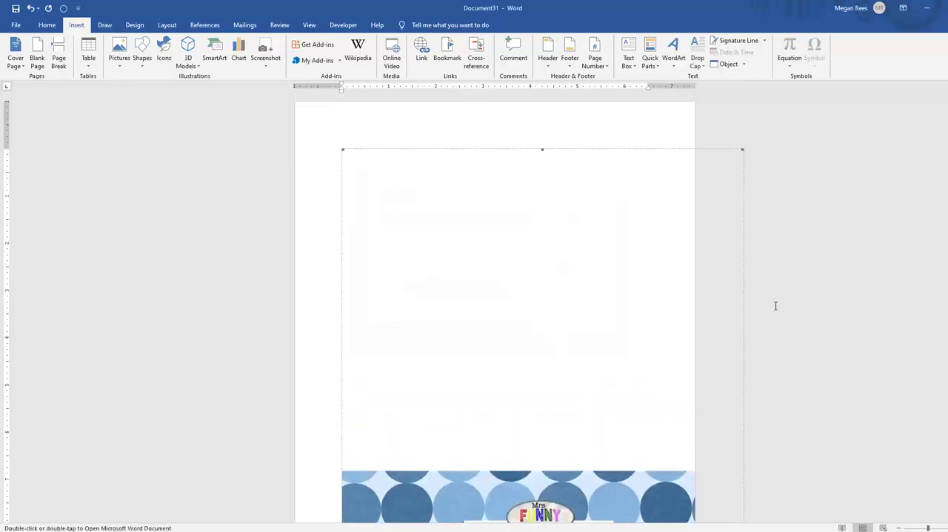
pyautogui.click(46, 26)
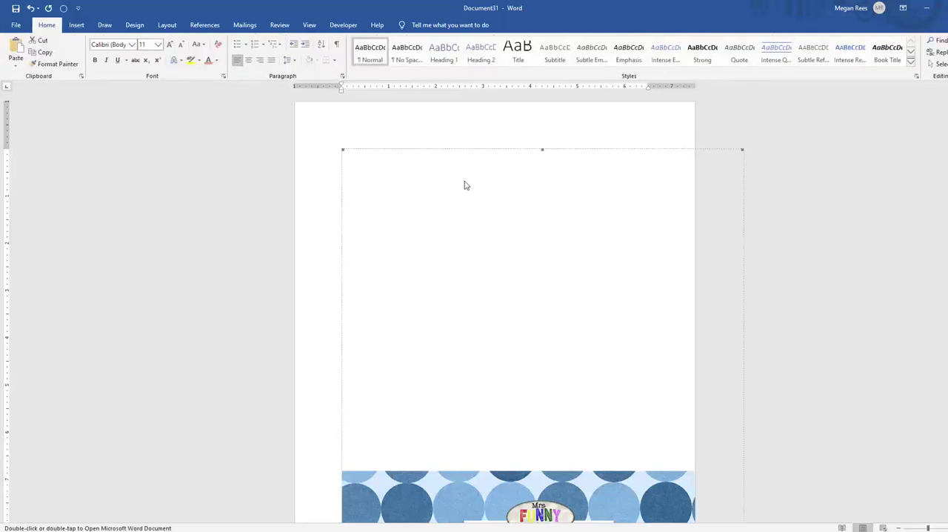
pyautogui.rightClick(526, 159)
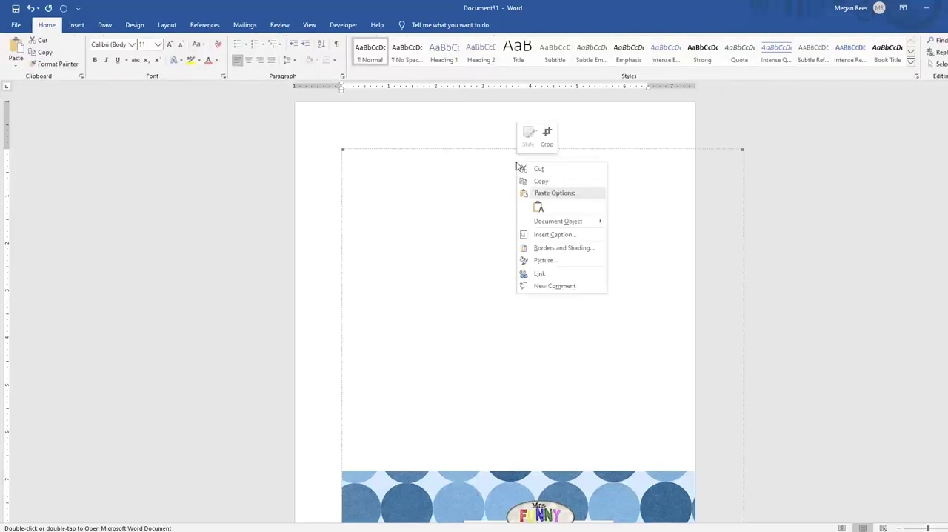
pyautogui.click(665, 314)
pyautogui.scroll(-3, 678, 348)
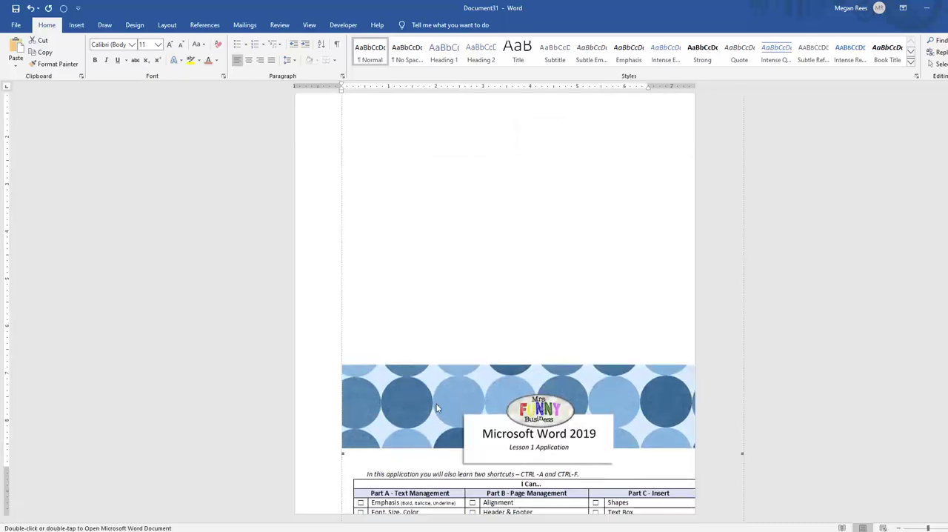
pyautogui.click(627, 298)
pyautogui.click(532, 338)
pyautogui.press('Delete')
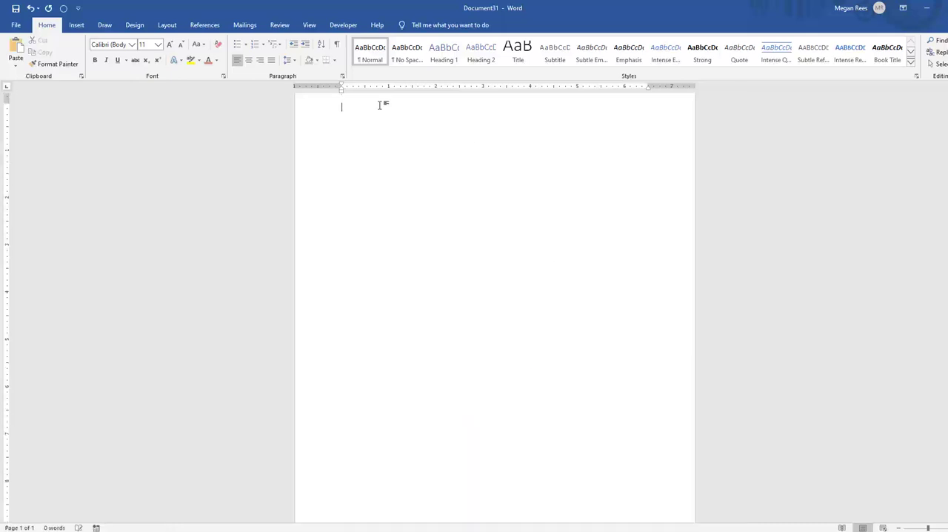
# Insert the text from Lesson 1 Application Directions.docx into the blank document and look over the inserted header and pages
pyautogui.click(76, 25)
pyautogui.click(744, 64)
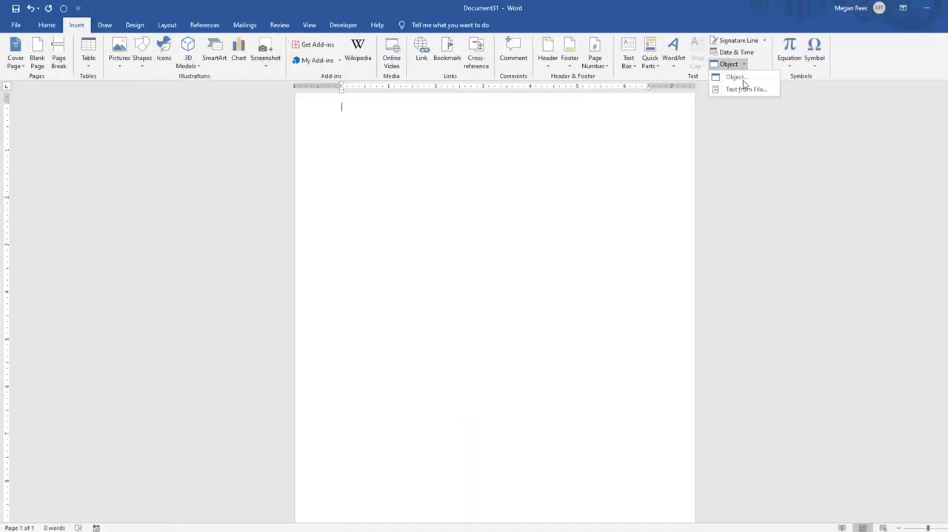
pyautogui.click(744, 89)
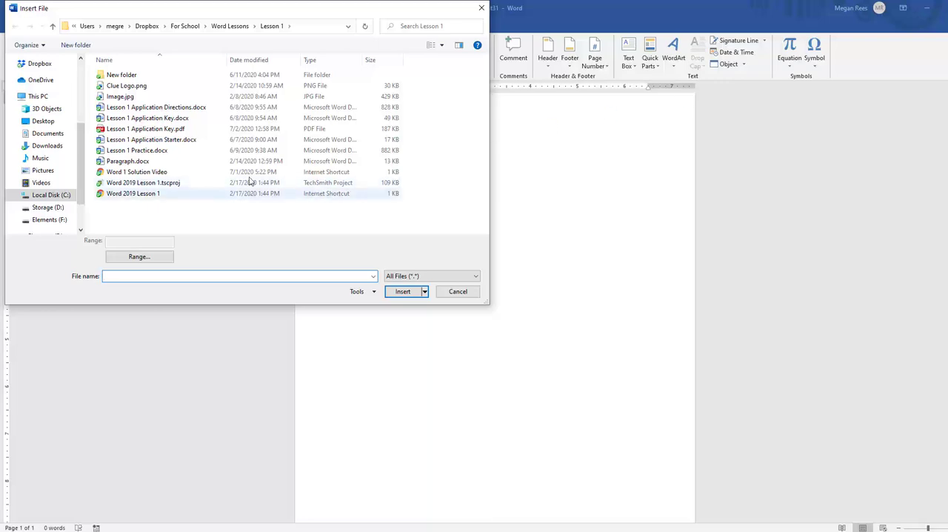
pyautogui.doubleClick(160, 108)
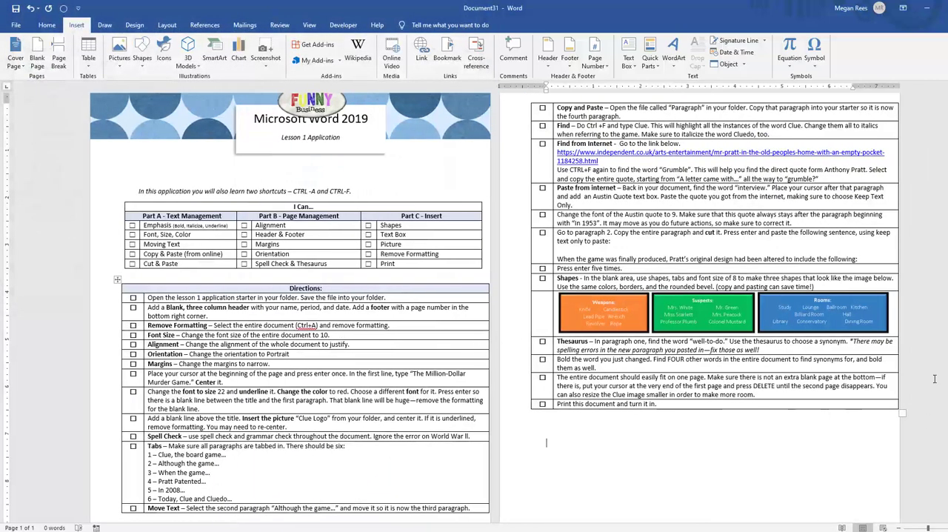
pyautogui.scroll(1, 918, 281)
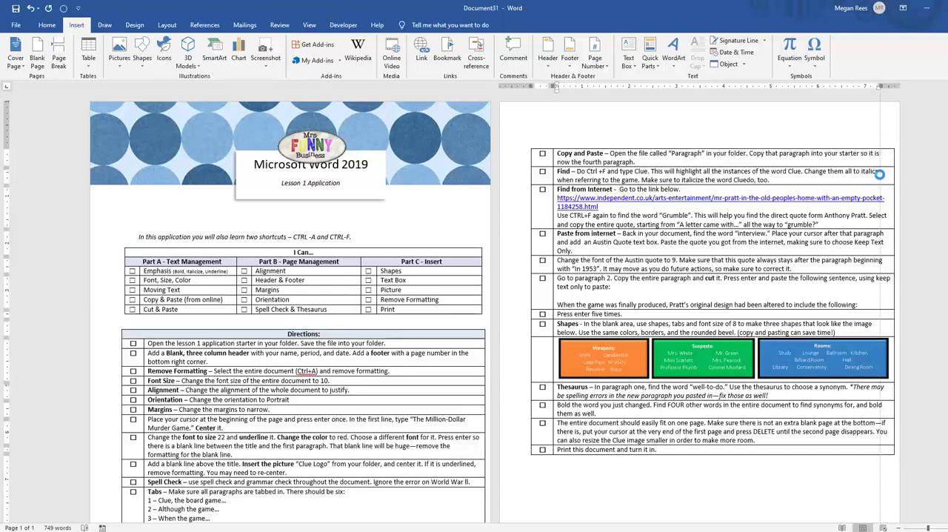
pyautogui.scroll(-2, 454, 367)
pyautogui.scroll(2, 455, 368)
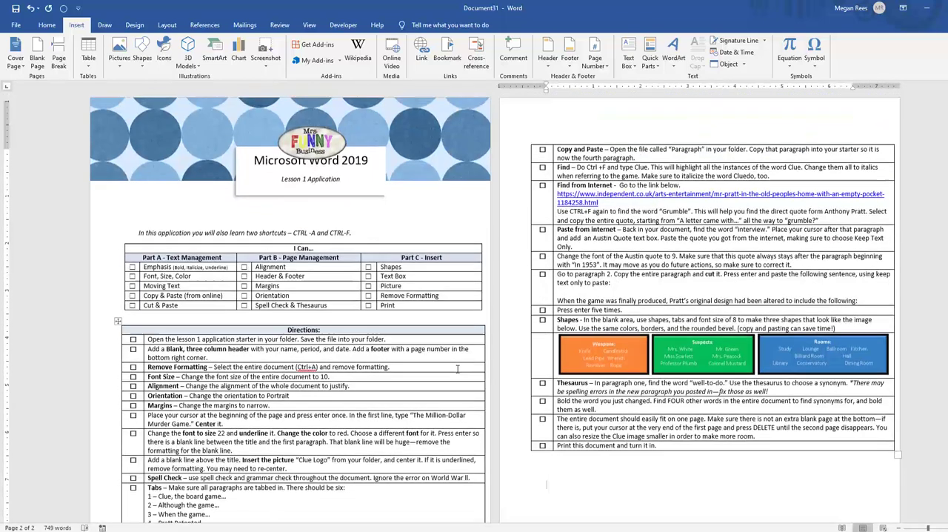
pyautogui.click(286, 183)
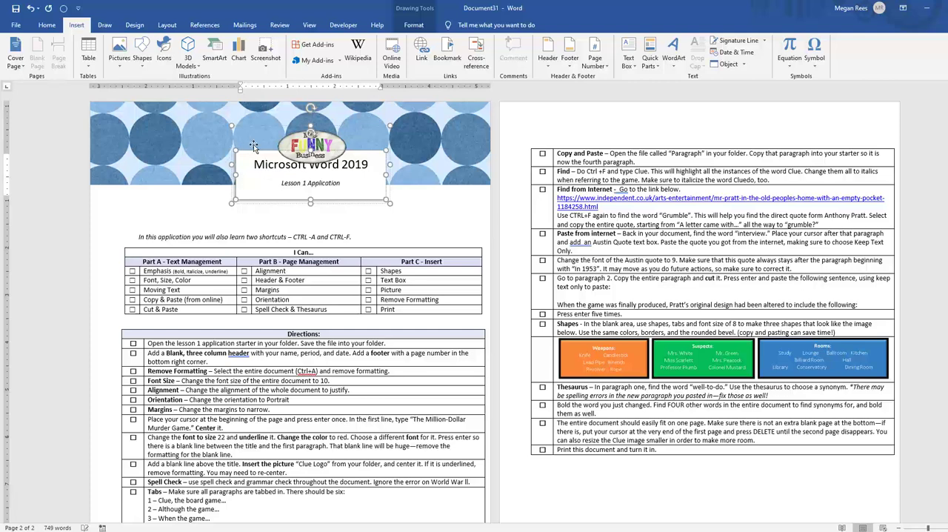
pyautogui.click(211, 186)
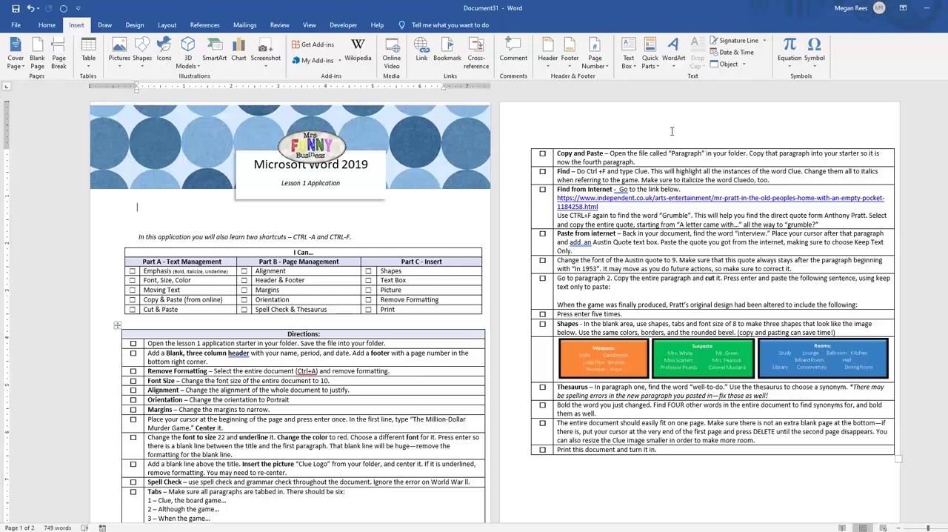
# Examine which files in the Lesson 1 and Lesson 4 folders are offered for text insertion under the All Word Documents and All Files filters
pyautogui.click(744, 67)
pyautogui.click(737, 94)
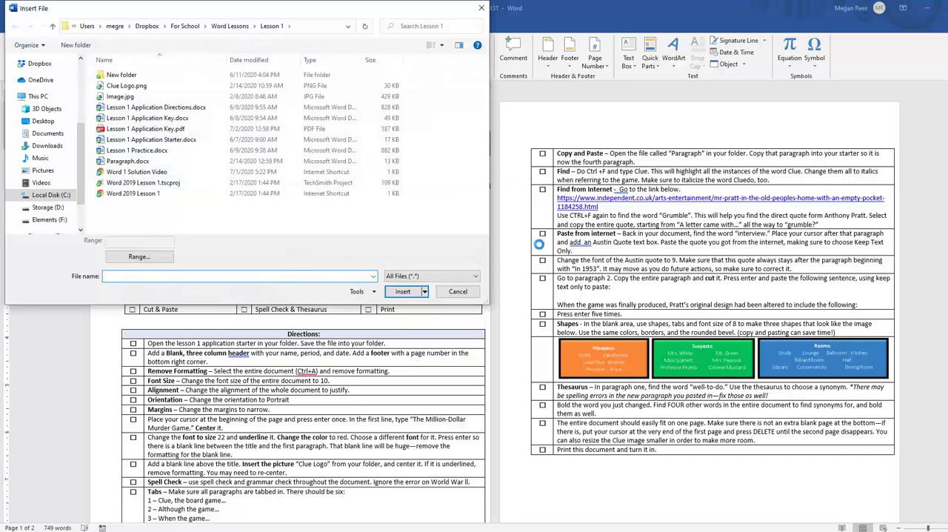
pyautogui.click(468, 276)
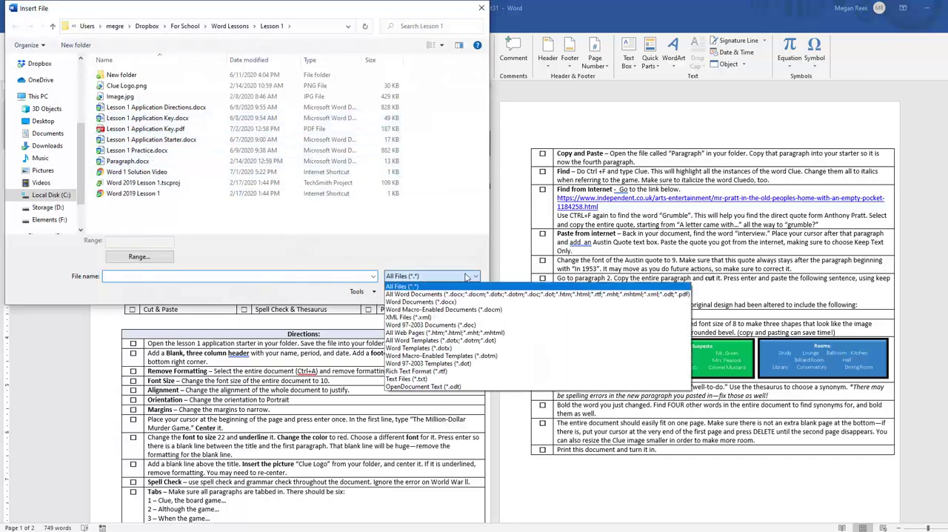
pyautogui.click(447, 294)
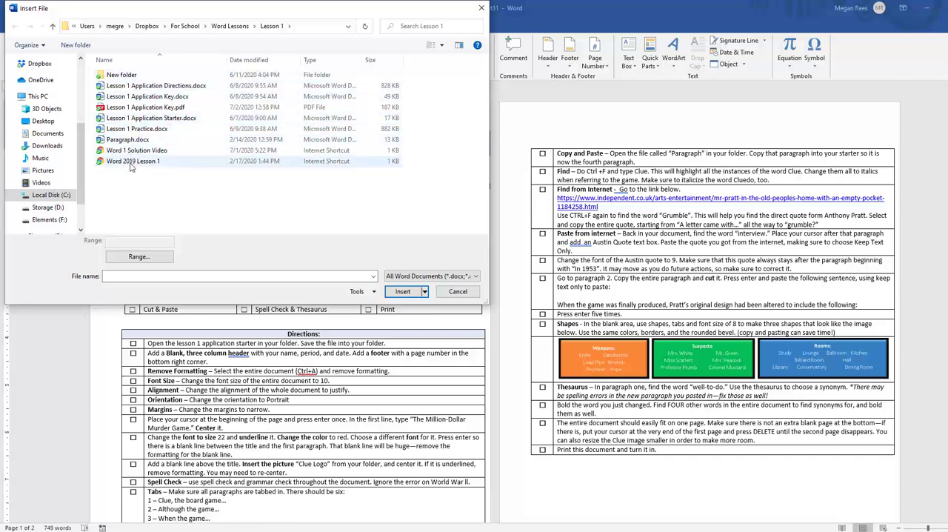
pyautogui.click(226, 28)
pyautogui.doubleClick(347, 86)
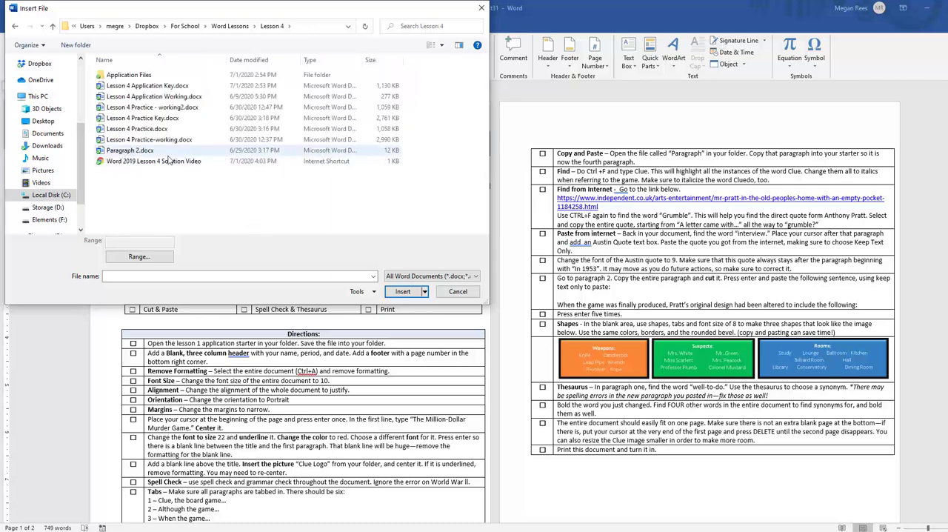
pyautogui.click(397, 276)
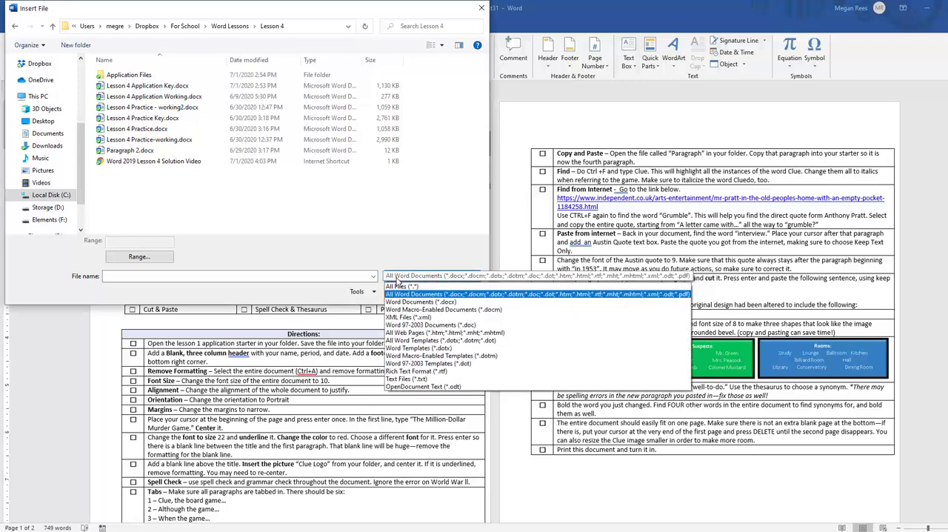
pyautogui.click(401, 286)
pyautogui.doubleClick(150, 165)
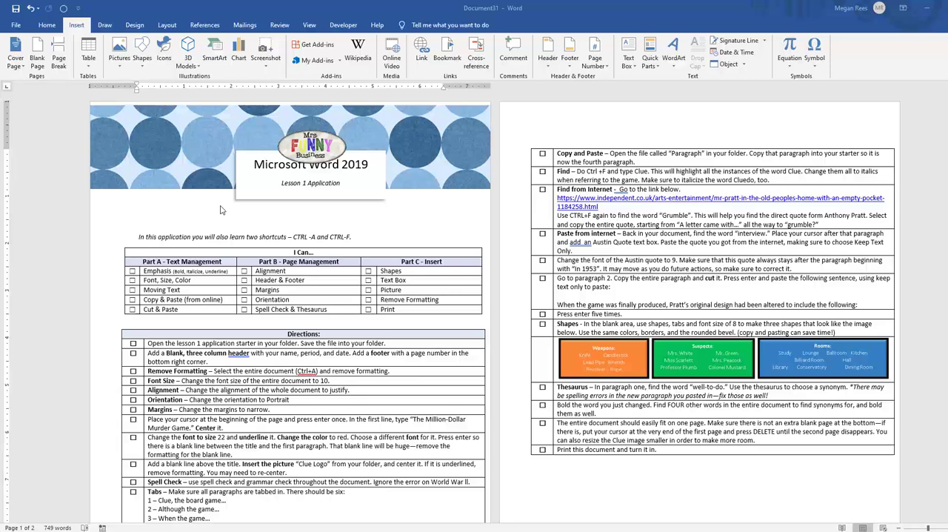
pyautogui.click(19, 28)
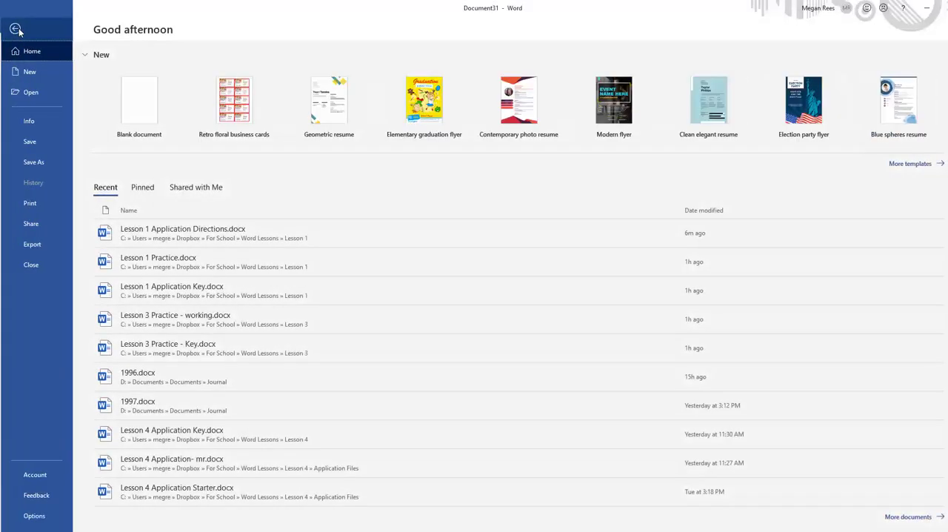
pyautogui.click(17, 30)
pyautogui.click(20, 29)
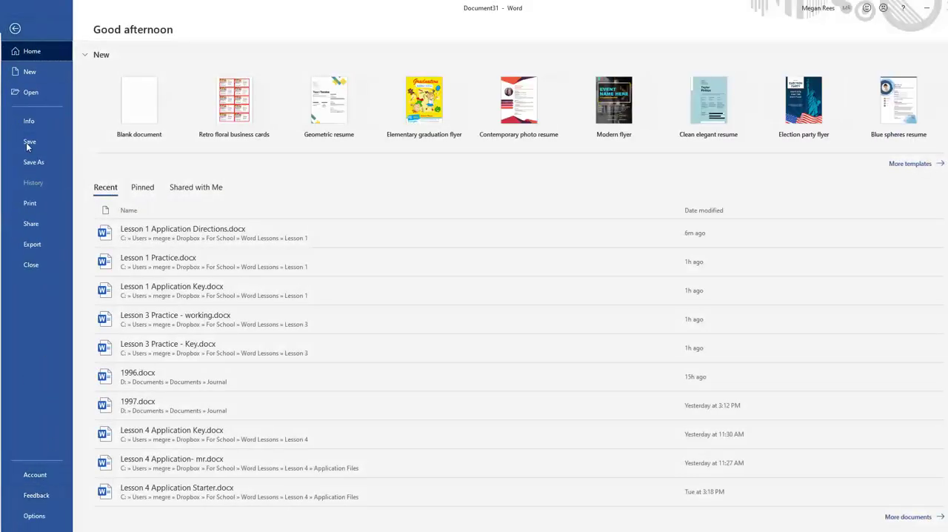
pyautogui.click(15, 28)
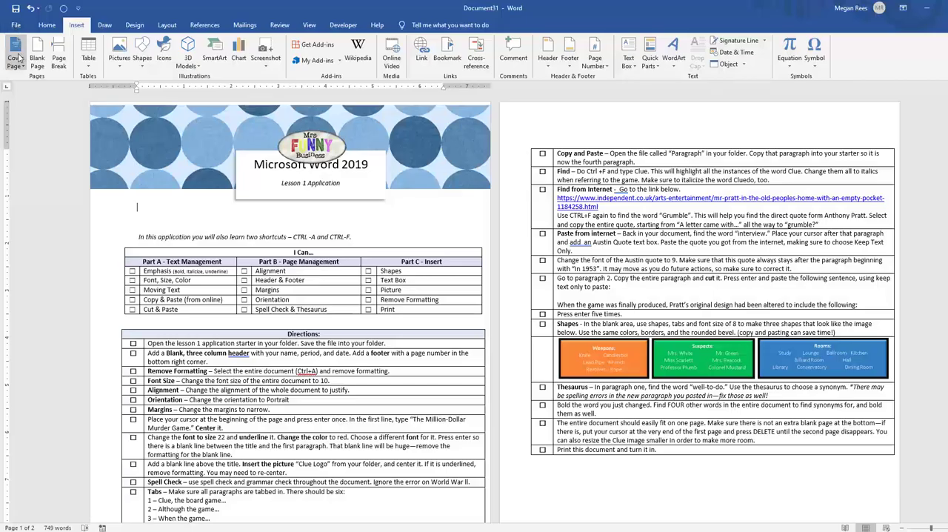
# Set the document's title property to Practice and add the author's full name as a tag
pyautogui.click(18, 26)
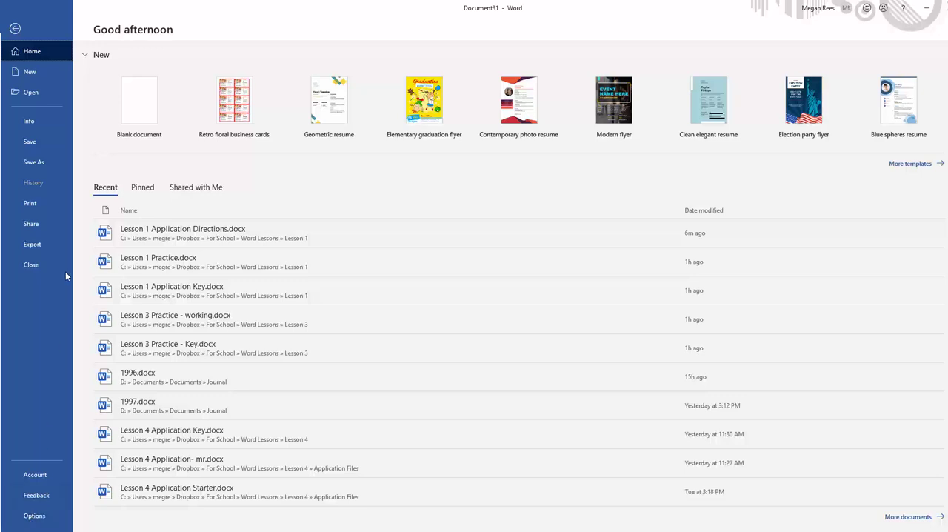
pyautogui.click(37, 120)
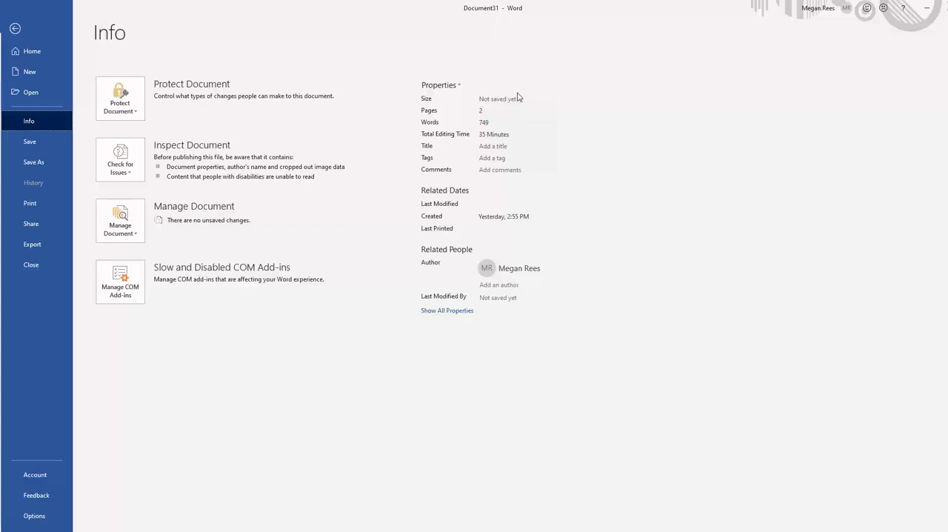
pyautogui.click(498, 147)
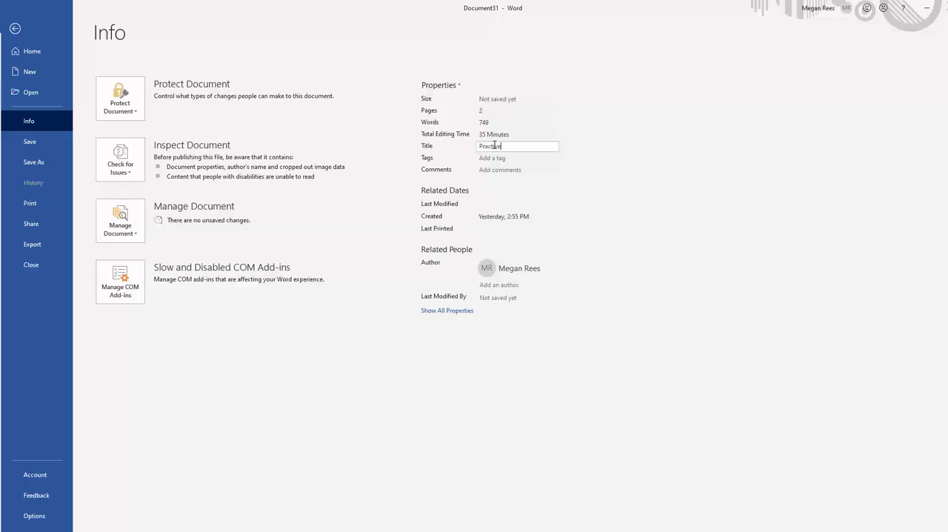
pyautogui.click(496, 157)
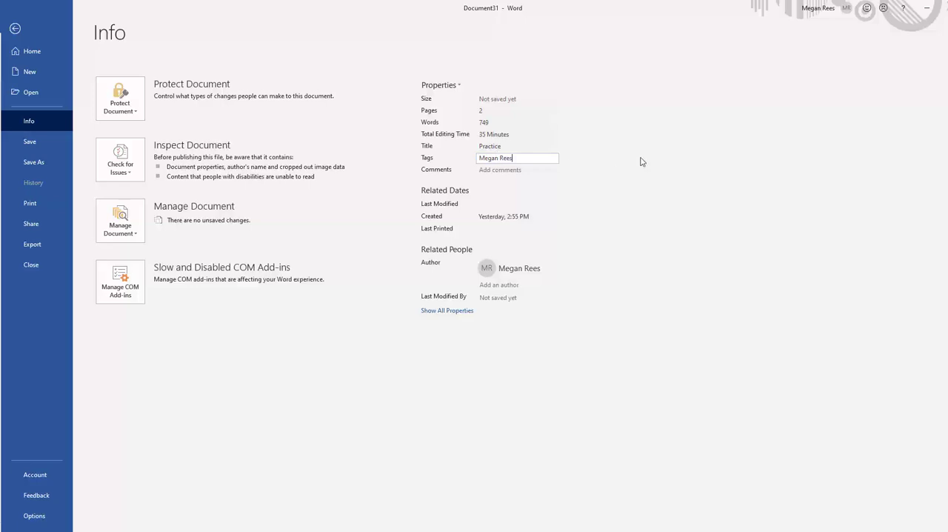
pyautogui.click(486, 145)
pyautogui.click(488, 159)
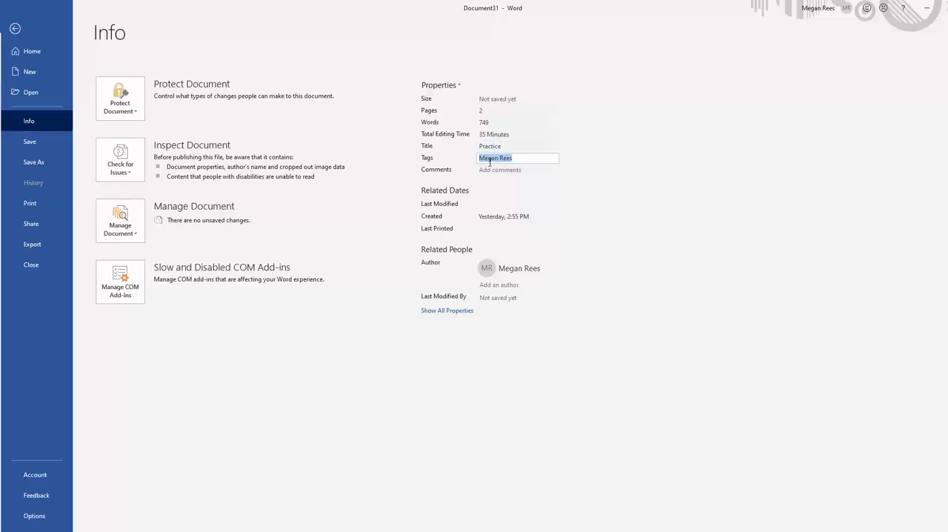
# In the advanced document properties, set the subject to Word 2019 and the category to Properties, and replace the author's name
pyautogui.click(455, 85)
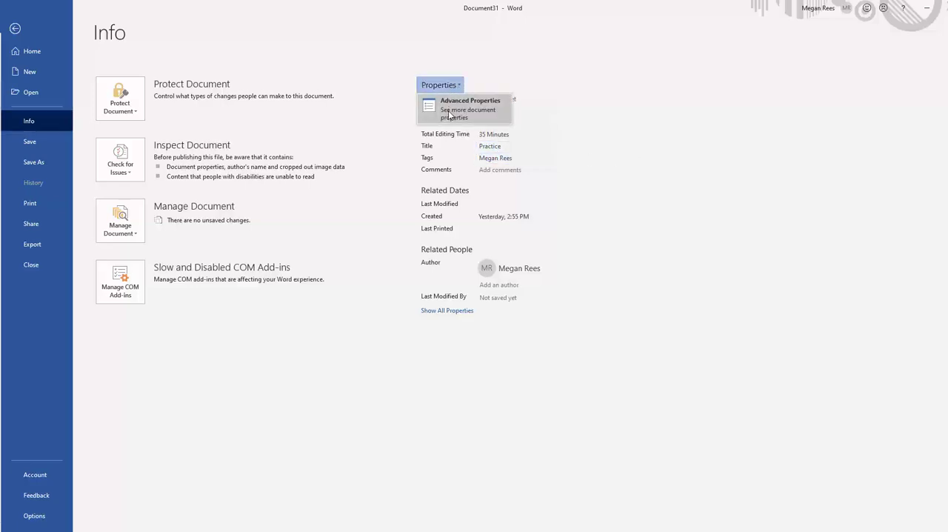
pyautogui.click(448, 116)
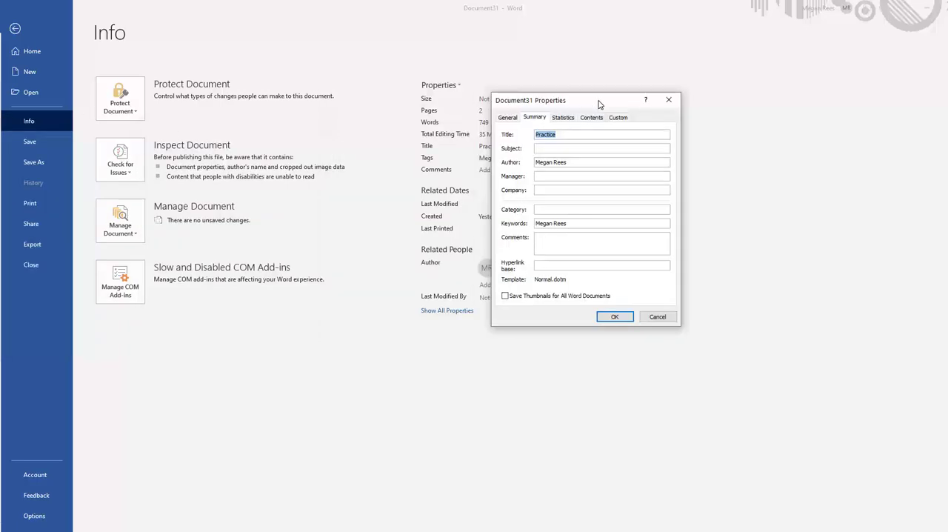
pyautogui.moveTo(599, 97); pyautogui.dragTo(480, 88)
pyautogui.click(427, 132)
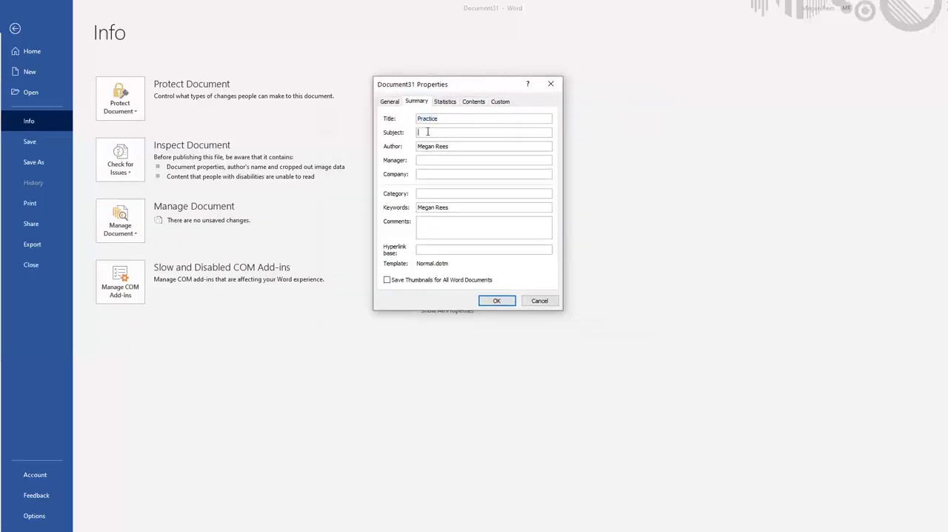
pyautogui.write('Mod 20')
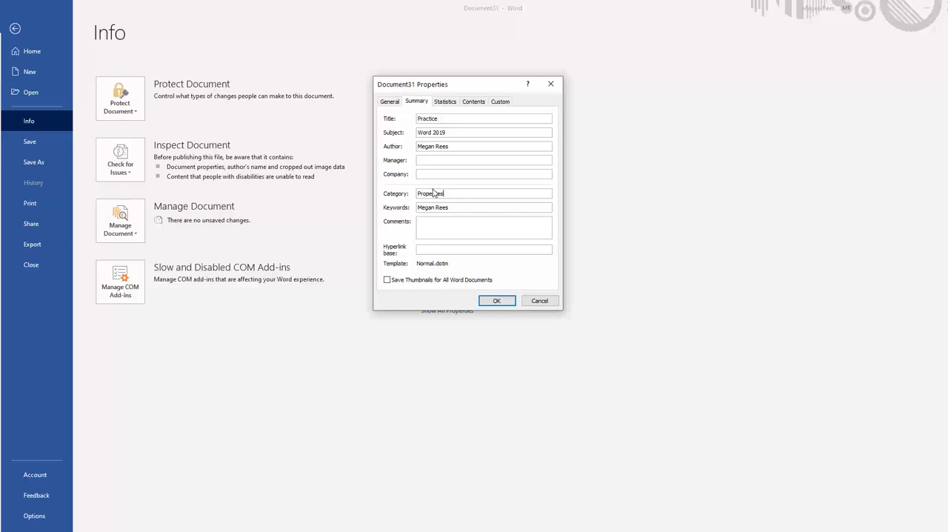
pyautogui.moveTo(454, 146); pyautogui.dragTo(398, 142)
pyautogui.write('megan')
pyautogui.click(425, 160)
pyautogui.click(495, 299)
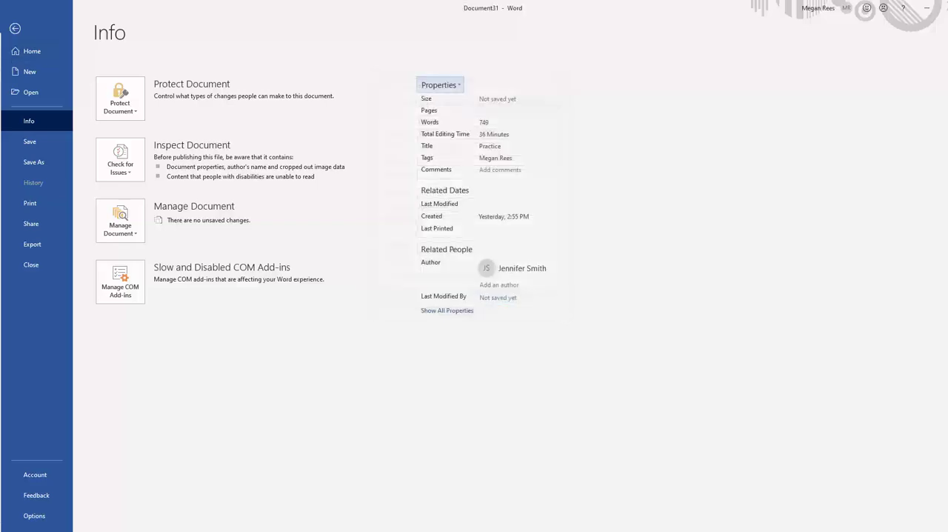
# Return to the document, add a Blank (Three Columns) header and replace its left placeholder with the File Name field
pyautogui.click(14, 30)
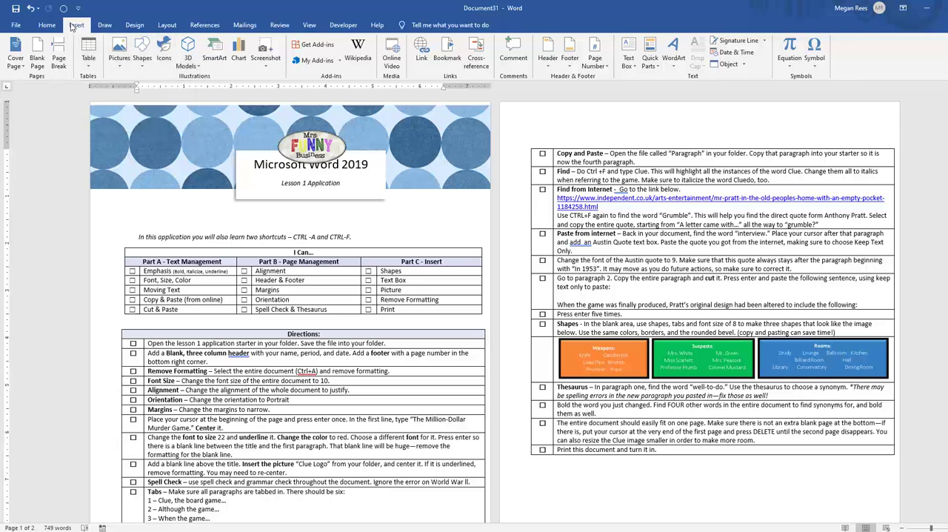
pyautogui.click(548, 58)
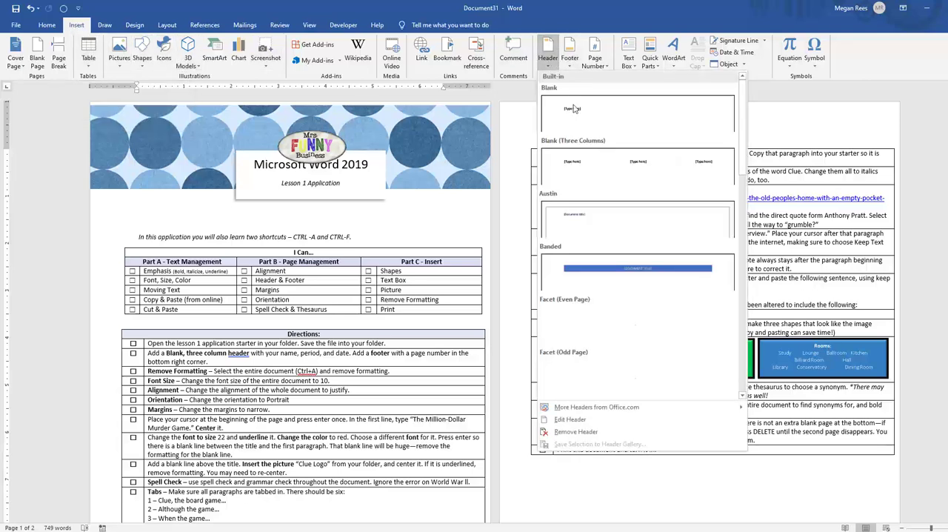
pyautogui.click(581, 171)
pyautogui.click(556, 129)
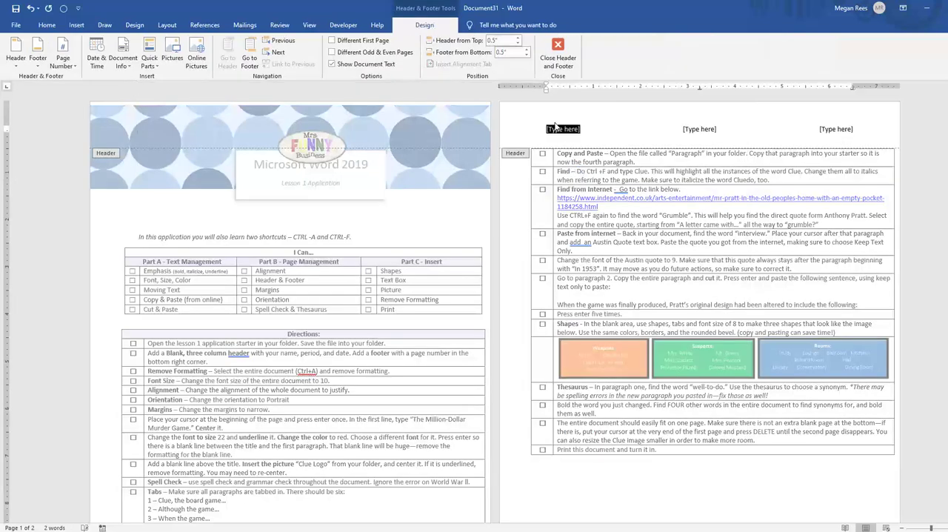
pyautogui.write('dfrde')
pyautogui.click(128, 69)
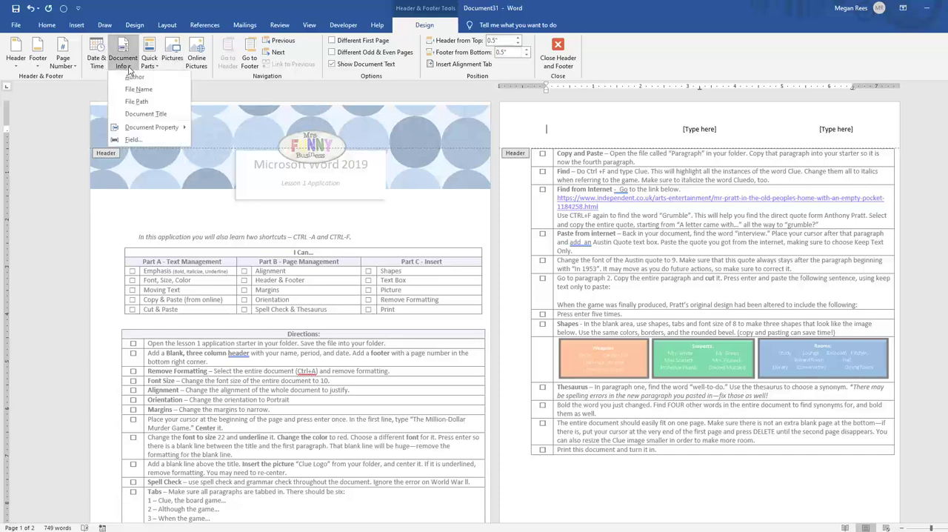
pyautogui.click(133, 90)
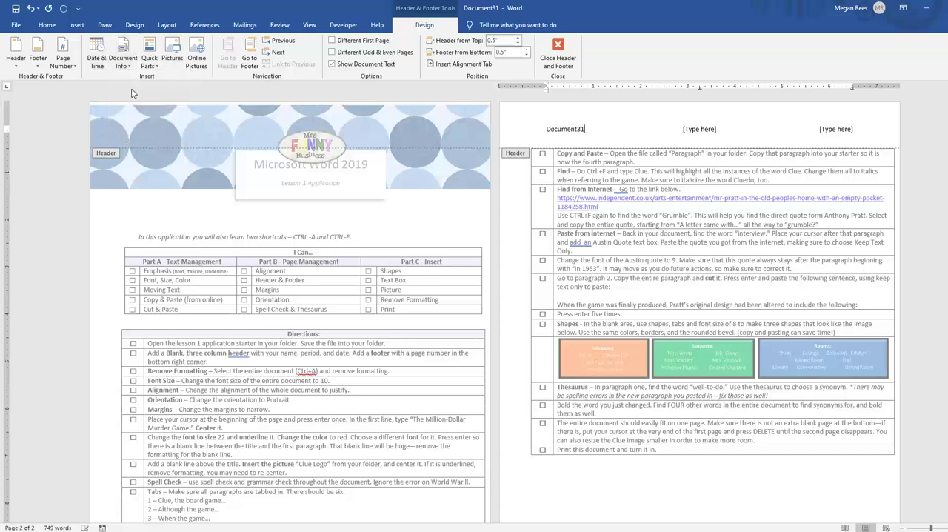
# Replace the header's middle placeholder with the Category document property
pyautogui.click(699, 129)
pyautogui.click(123, 58)
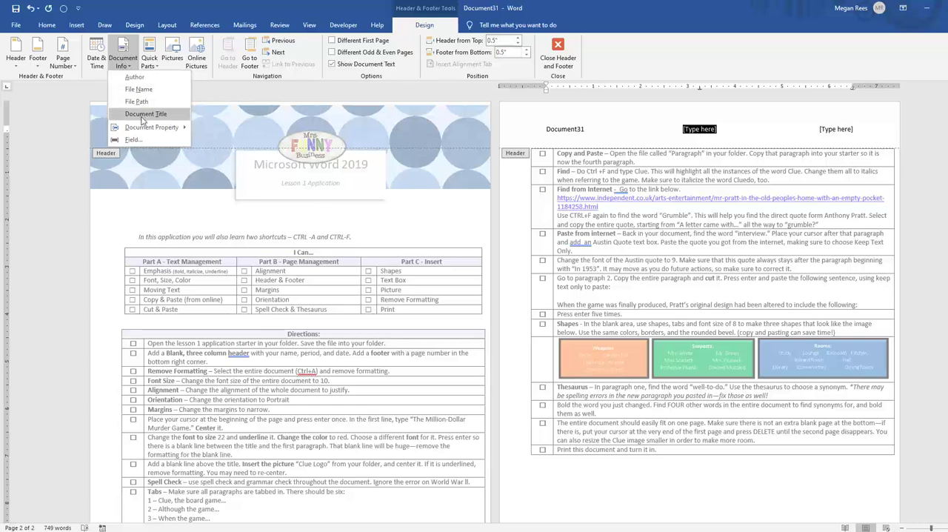
pyautogui.moveTo(146, 127)
pyautogui.click(220, 152)
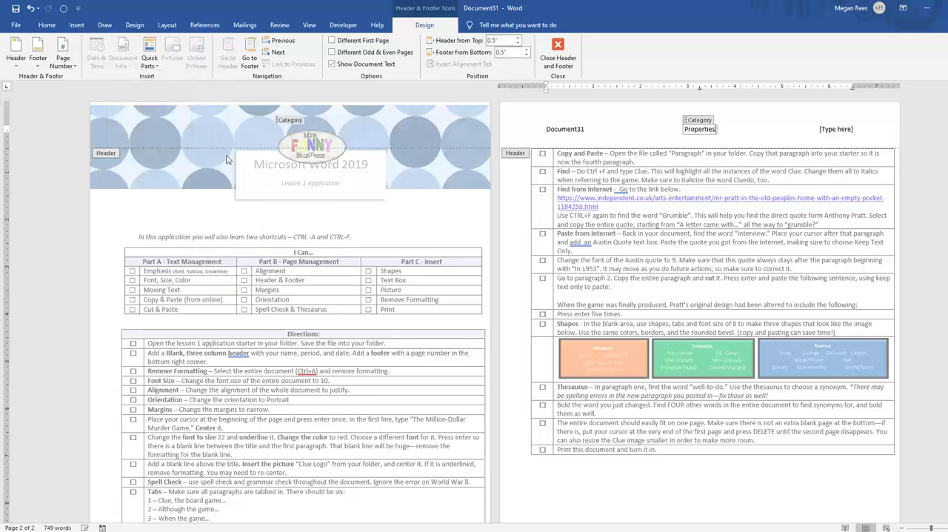
# Try the Manager document property in the header's right placeholder and undo the insertion
pyautogui.click(821, 129)
pyautogui.click(123, 58)
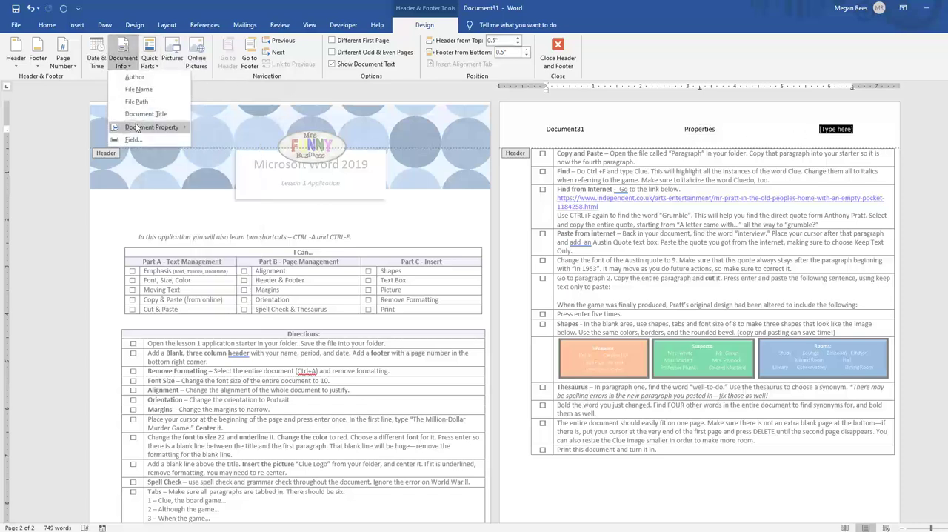
pyautogui.moveTo(136, 128)
pyautogui.click(215, 251)
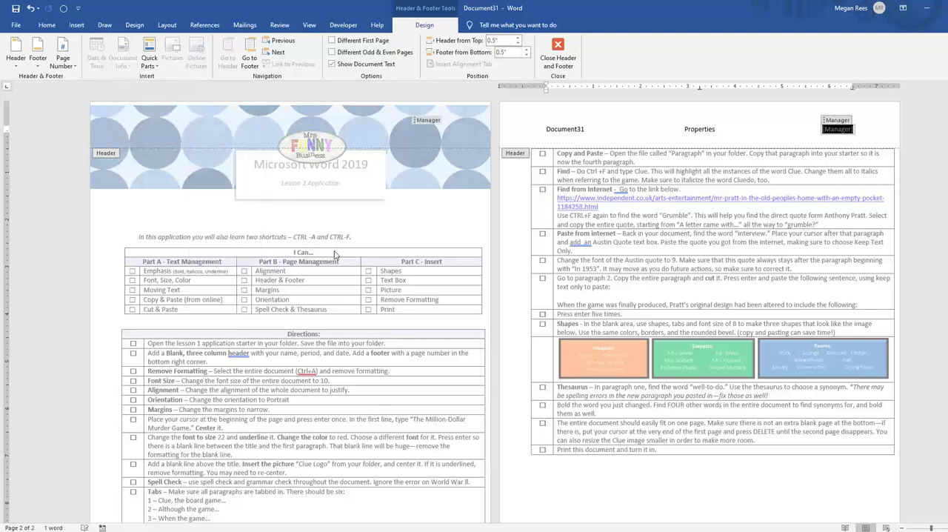
pyautogui.click(692, 130)
pyautogui.hotkey('ctrl', 'z')
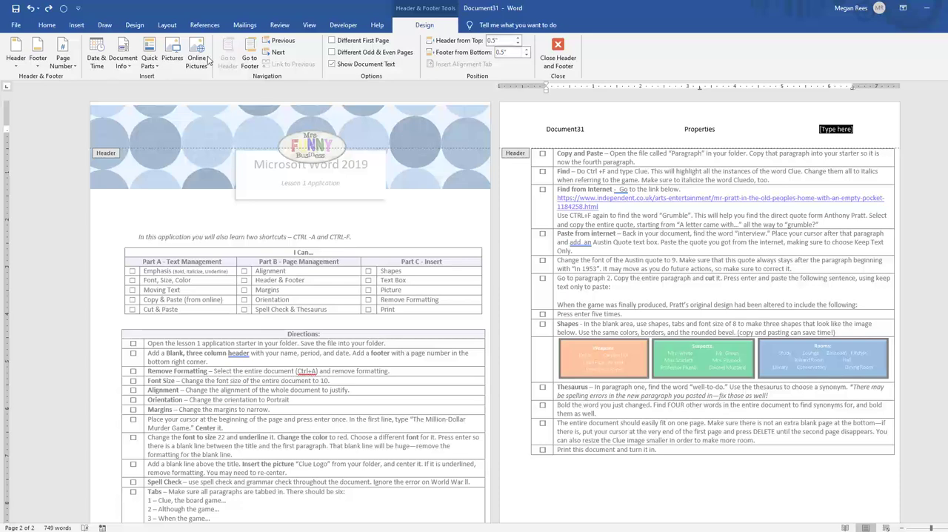
# Replace the header's right placeholder with the Author document property and close the header
pyautogui.click(123, 59)
pyautogui.moveTo(141, 127)
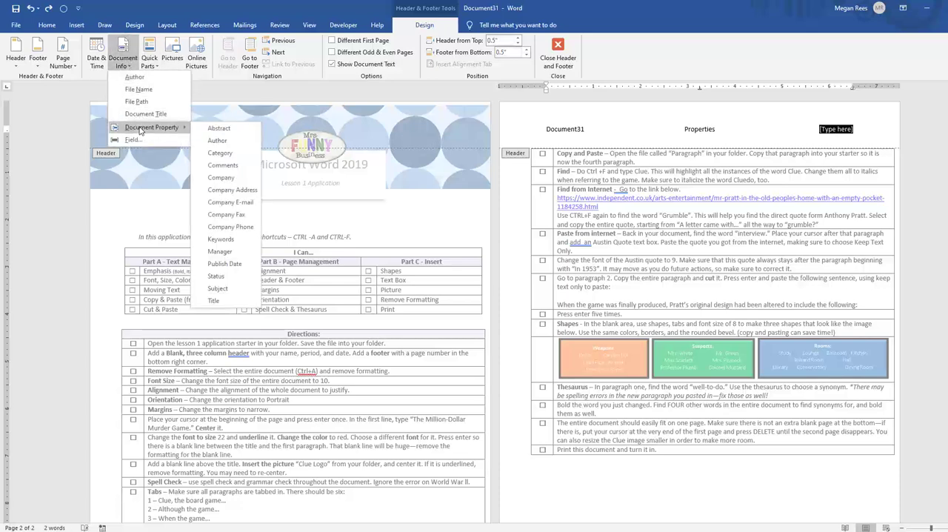
pyautogui.click(234, 141)
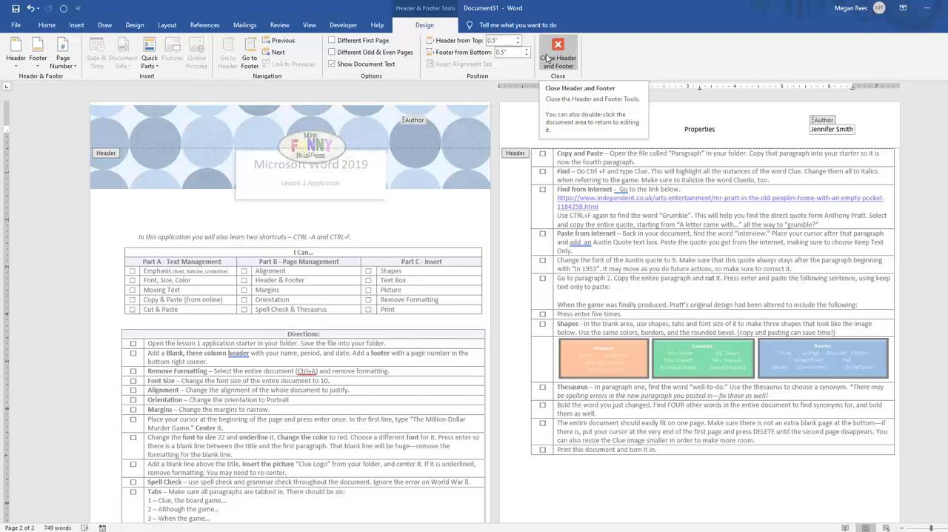
pyautogui.click(535, 130)
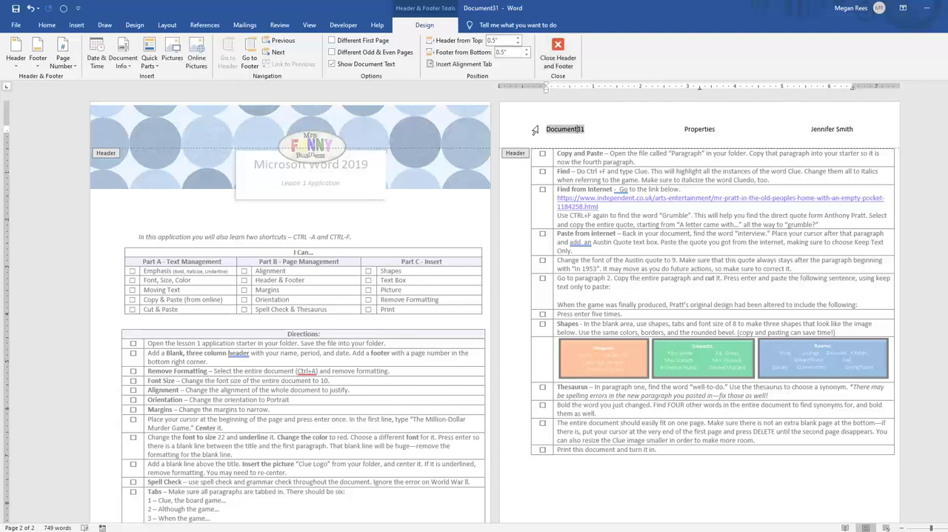
pyautogui.click(558, 52)
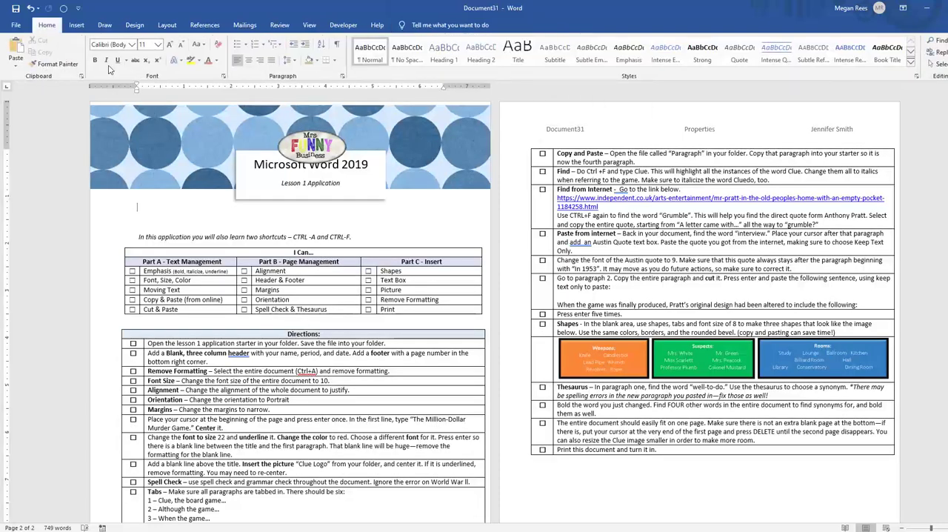
# Open Word Options and look through its categories, including General, Display, Language, Advanced, Quick Access Toolbar, Add-ins and Trust Center
pyautogui.click(16, 24)
pyautogui.click(34, 515)
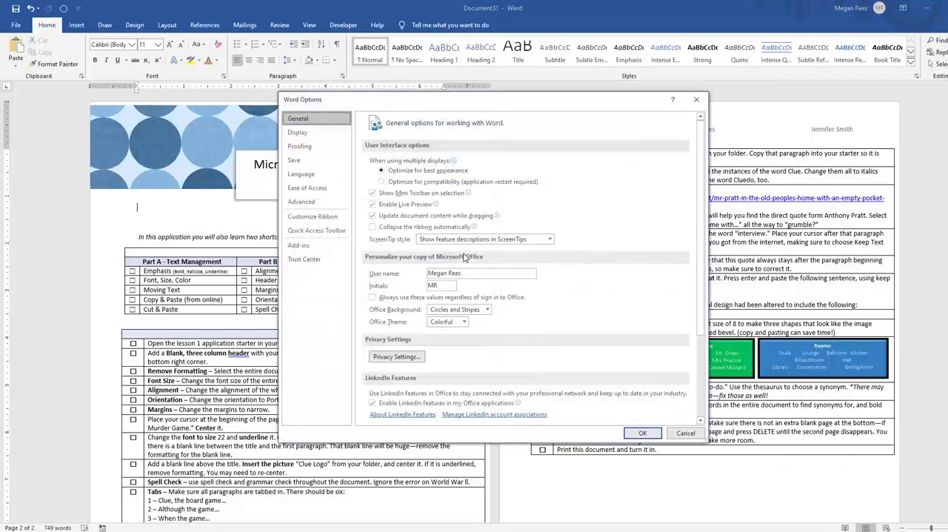
pyautogui.click(314, 133)
pyautogui.click(311, 175)
pyautogui.click(303, 202)
pyautogui.click(298, 244)
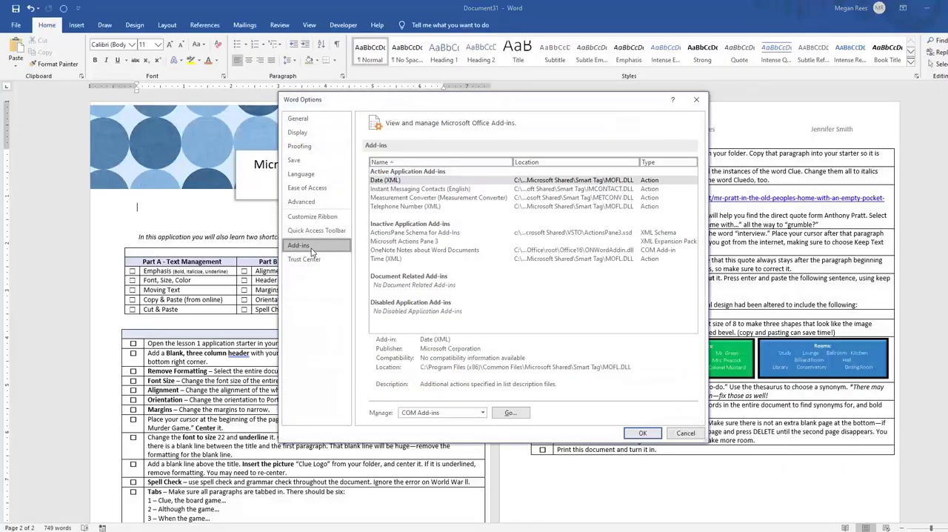
pyautogui.click(303, 259)
pyautogui.click(315, 231)
pyautogui.click(302, 173)
pyautogui.click(316, 120)
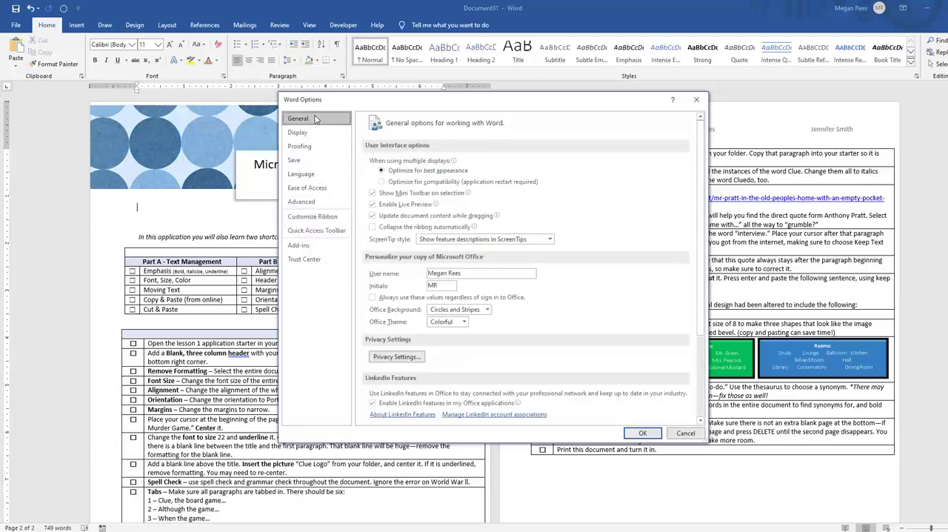
# Examine the Display setting for printing background colors and images, and the Proofing options
pyautogui.click(311, 132)
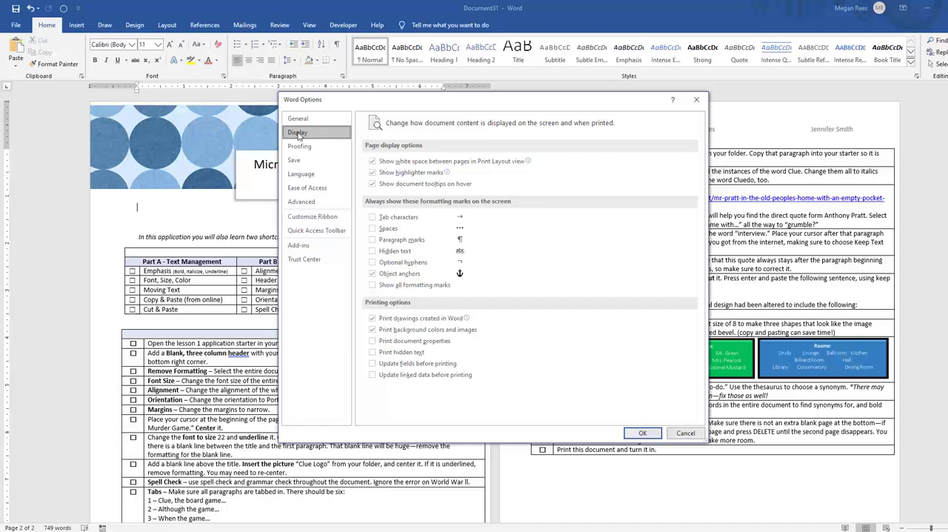
pyautogui.click(372, 330)
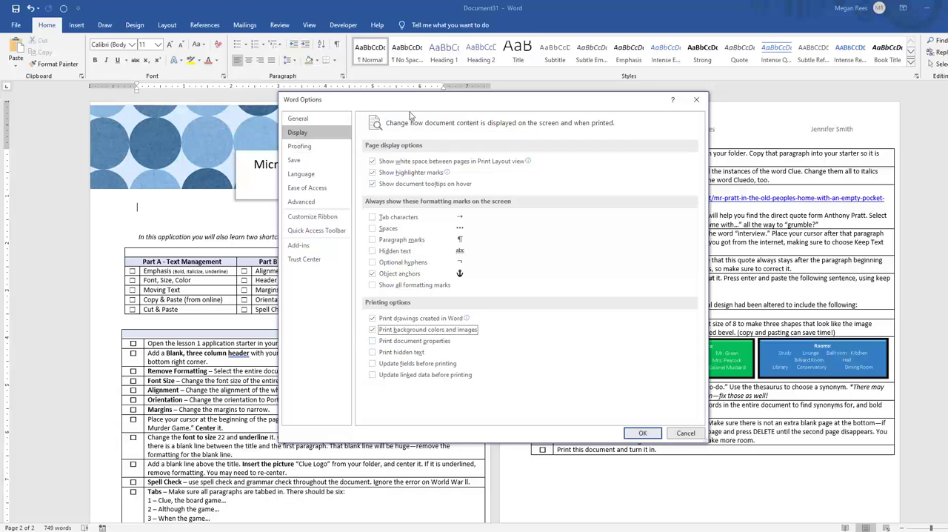
pyautogui.click(320, 150)
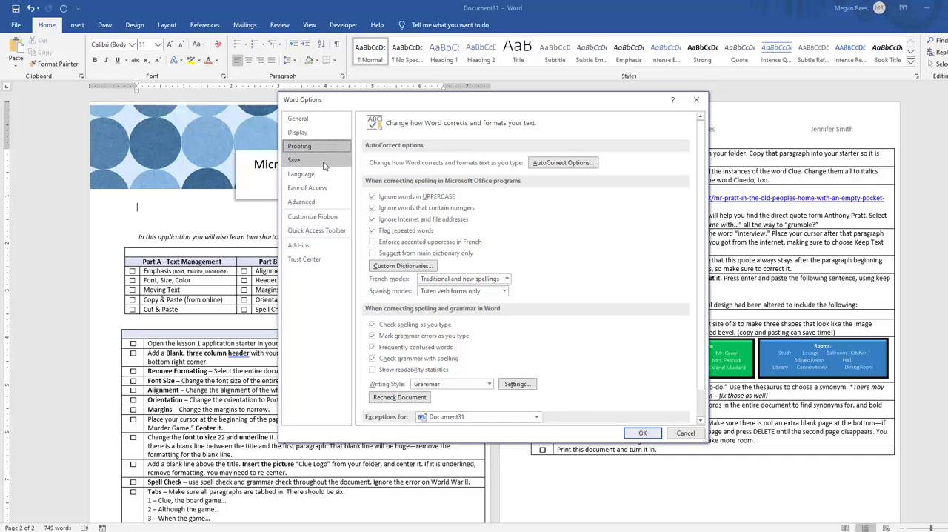
# In the ribbon customization options, make sure the Draw and Developer tabs are enabled and apply the settings
pyautogui.click(313, 216)
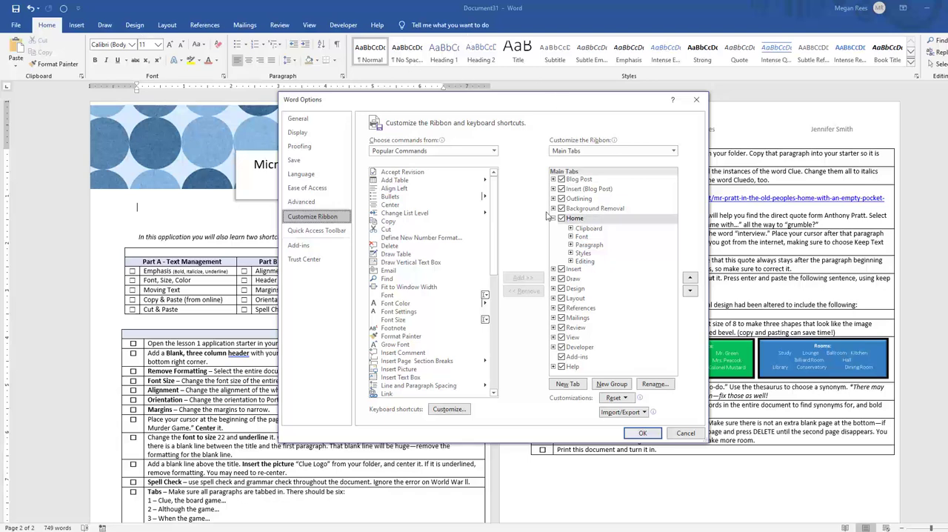
pyautogui.click(568, 279)
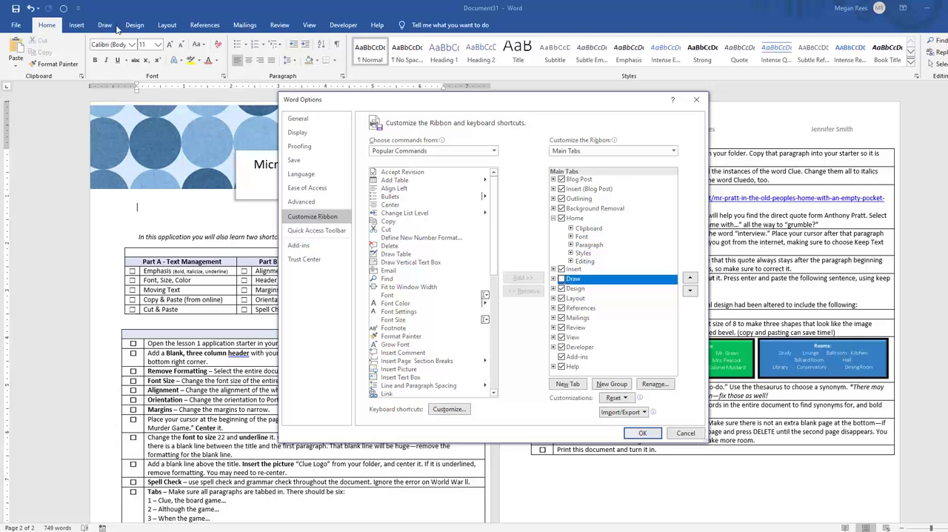
pyautogui.click(561, 278)
pyautogui.click(561, 348)
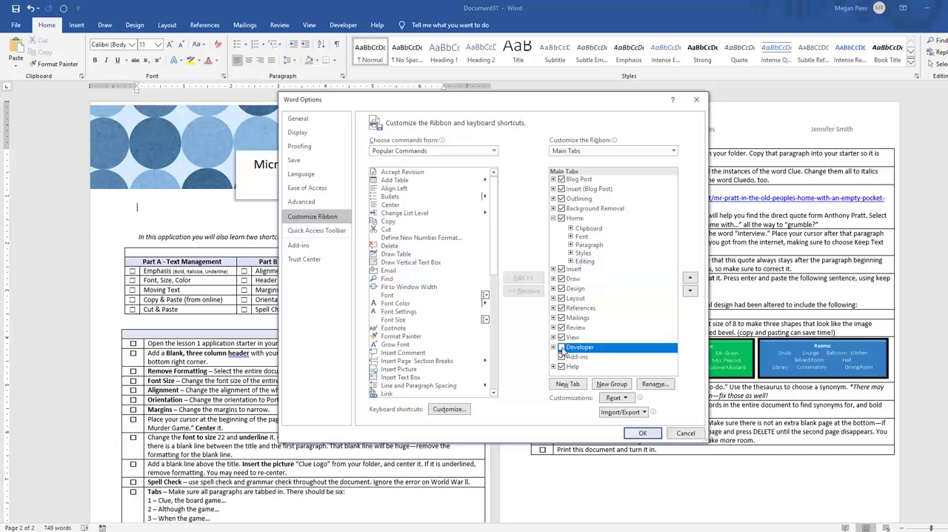
pyautogui.click(560, 347)
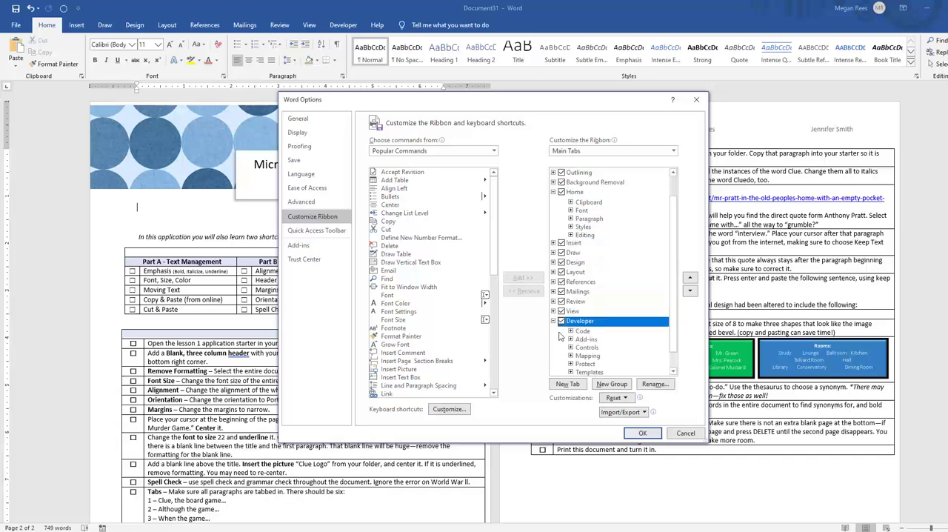
pyautogui.click(561, 322)
pyautogui.click(553, 320)
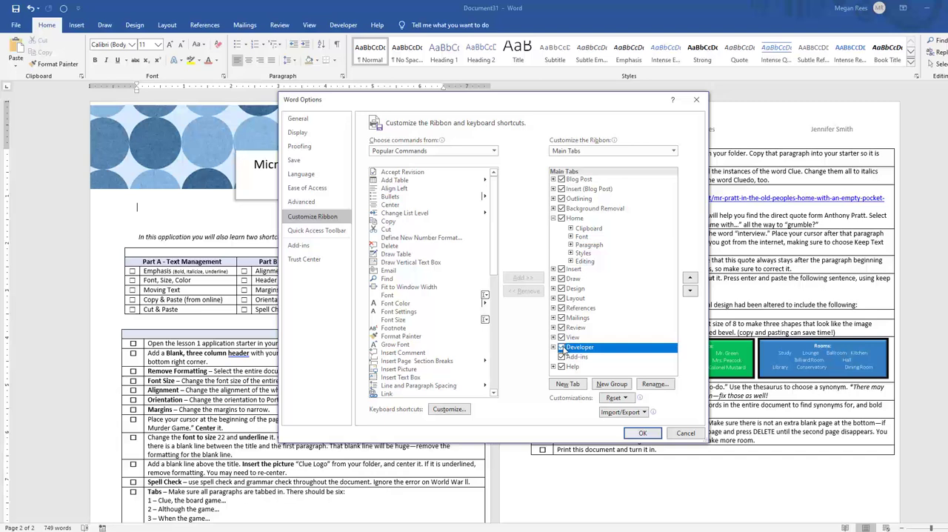
pyautogui.click(561, 347)
pyautogui.click(643, 433)
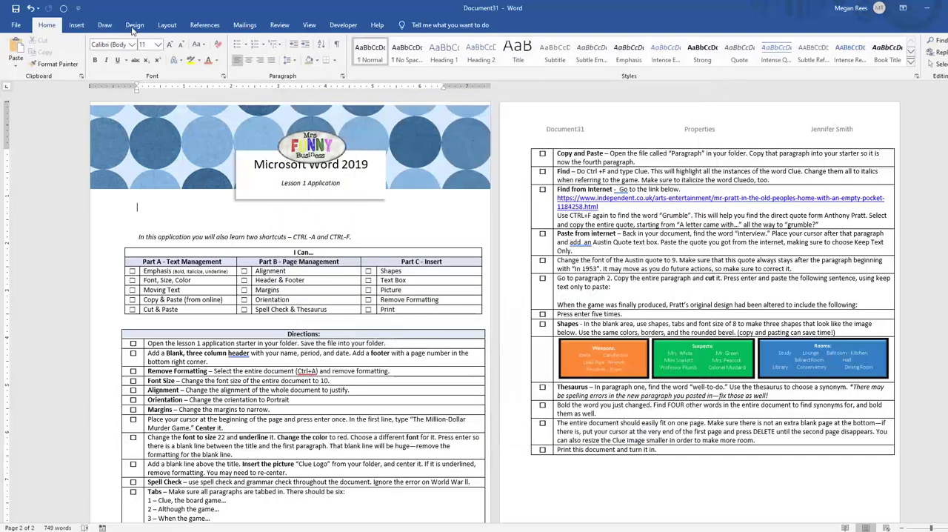
# Examine the Draw and Developer tools, and briefly revisit Word Options without changing anything
pyautogui.click(105, 26)
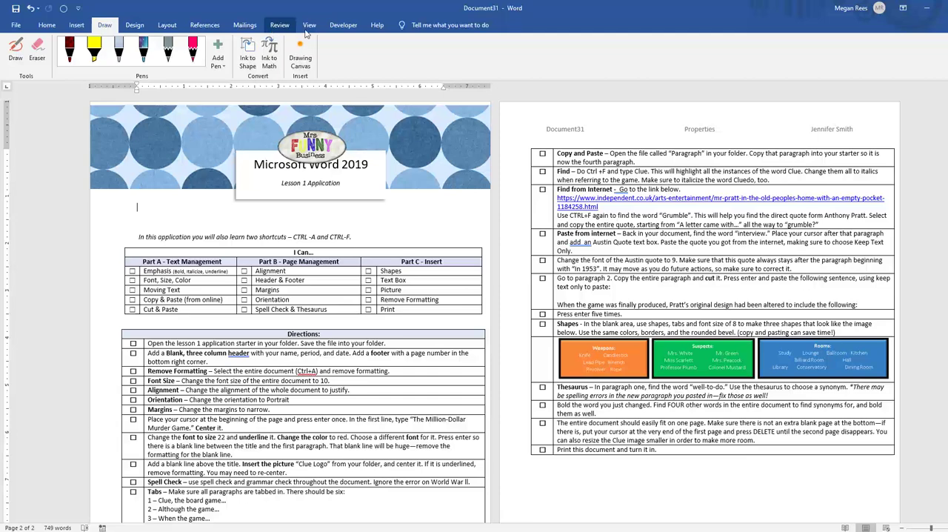
pyautogui.click(331, 27)
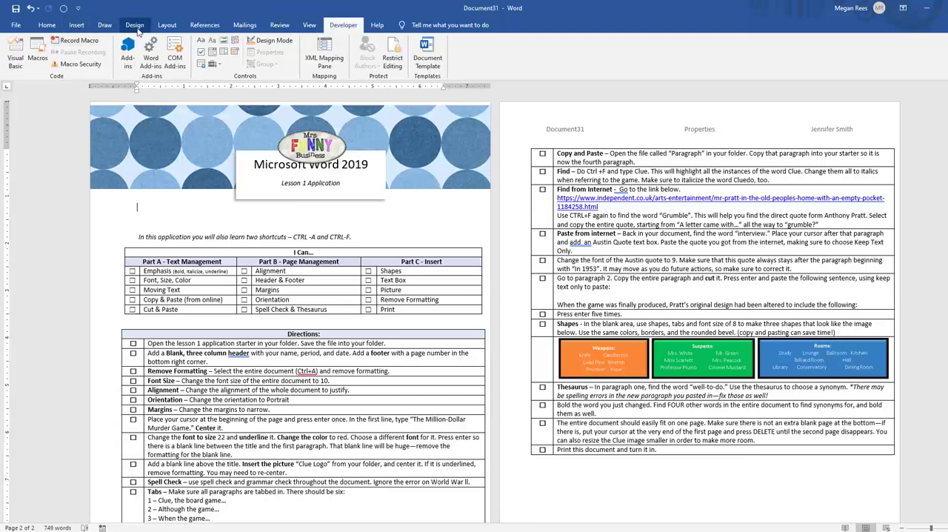
pyautogui.click(104, 26)
pyautogui.click(18, 27)
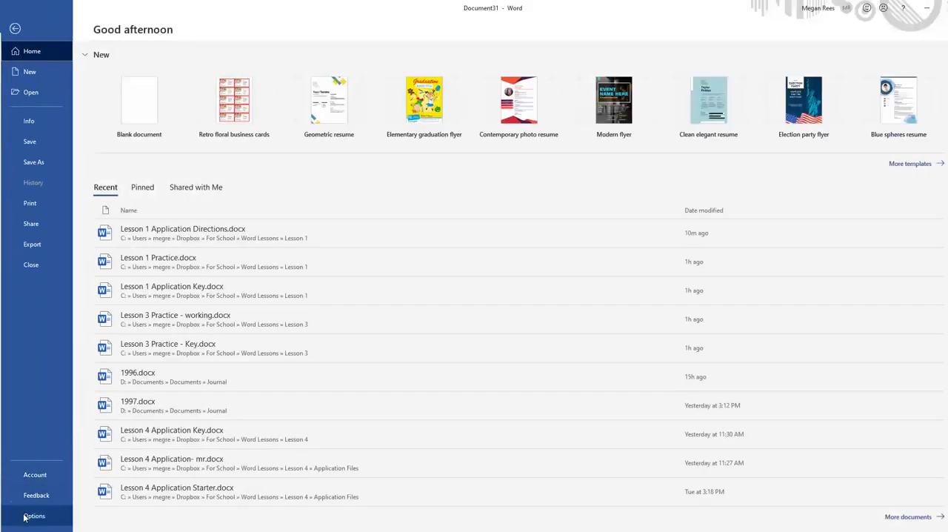
pyautogui.click(28, 514)
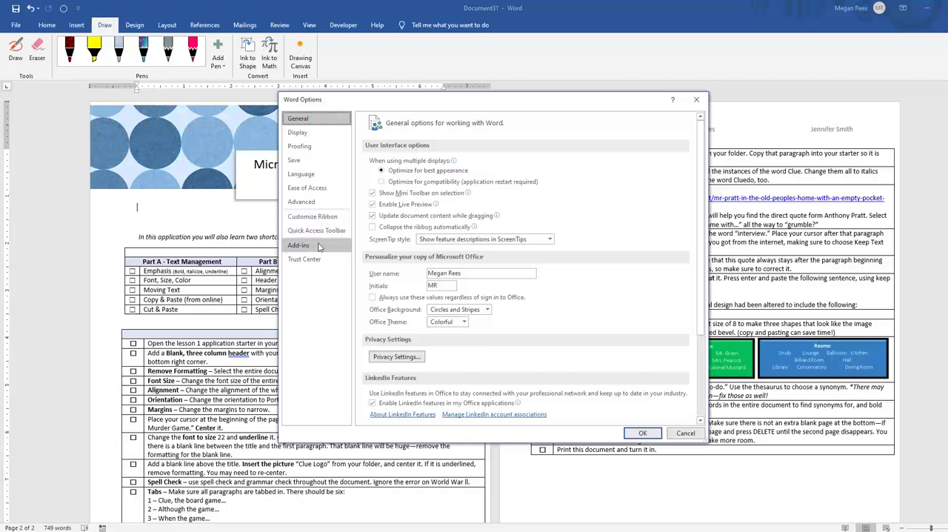
pyautogui.click(685, 433)
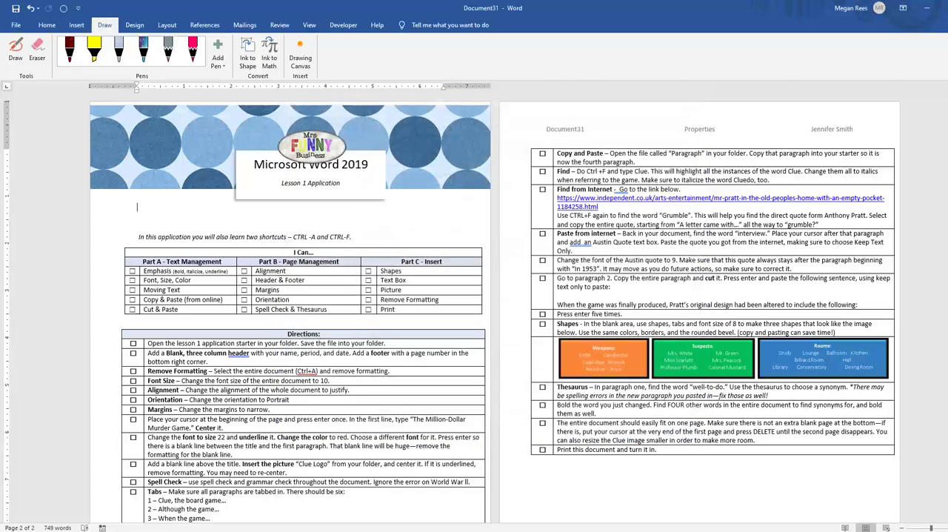
# Insert a check box content control on the empty line below the table on page 2
pyautogui.click(343, 25)
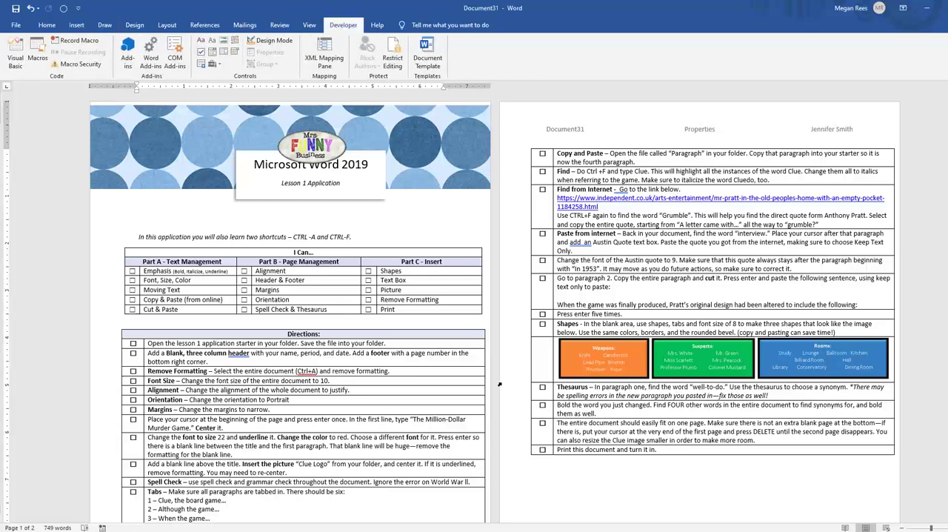
pyautogui.click(571, 468)
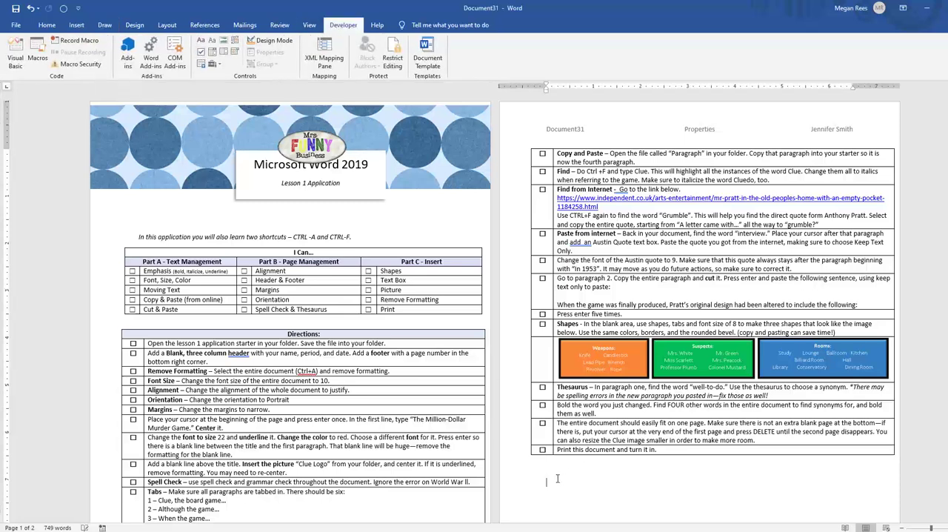
pyautogui.click(201, 52)
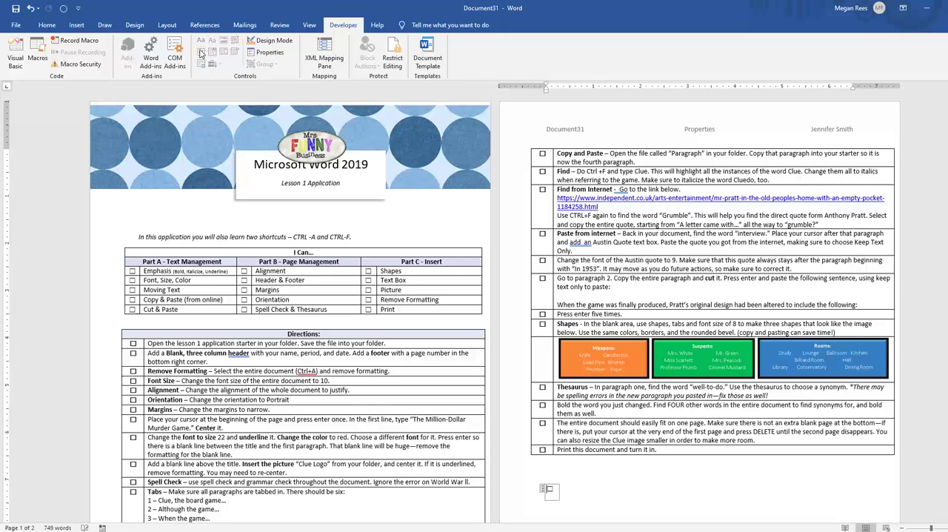
pyautogui.press('Return')
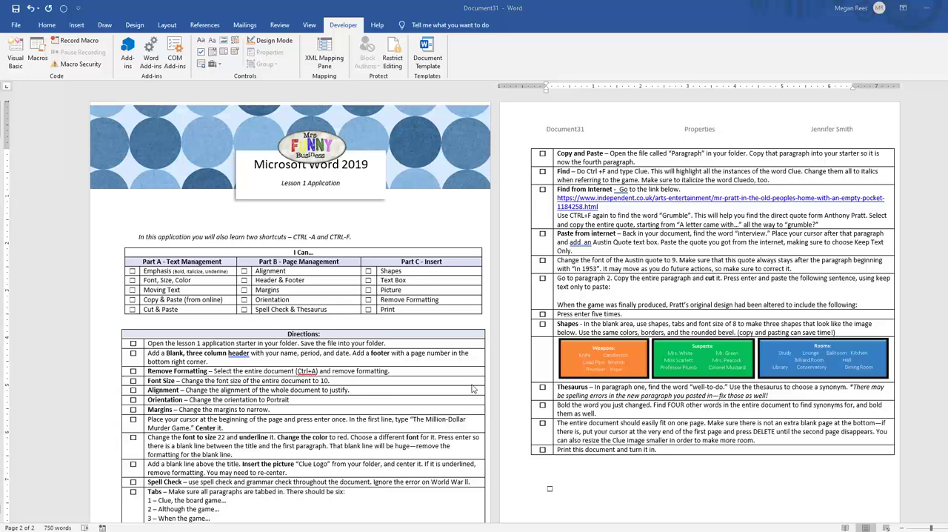
# Delete the check box content control below the table on page 2
pyautogui.click(572, 491)
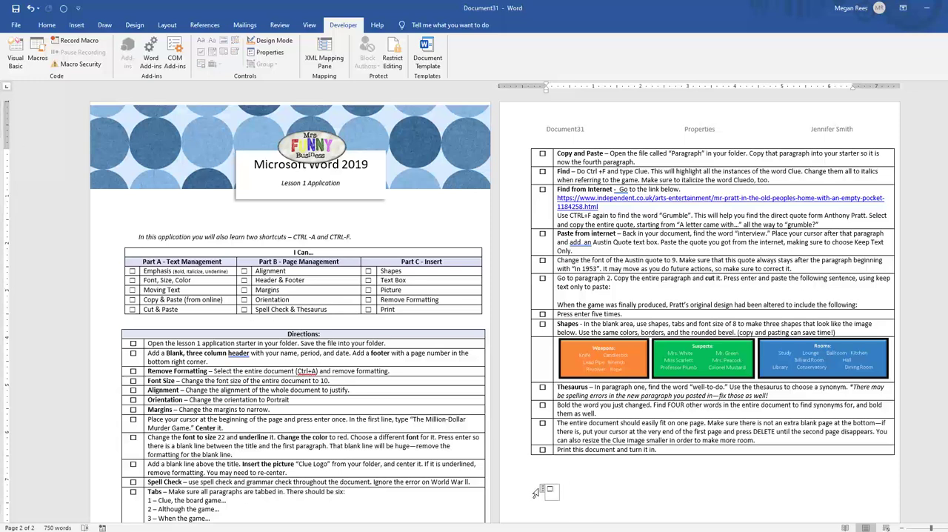
pyautogui.moveTo(547, 489); pyautogui.dragTo(585, 489)
pyautogui.press('Delete')
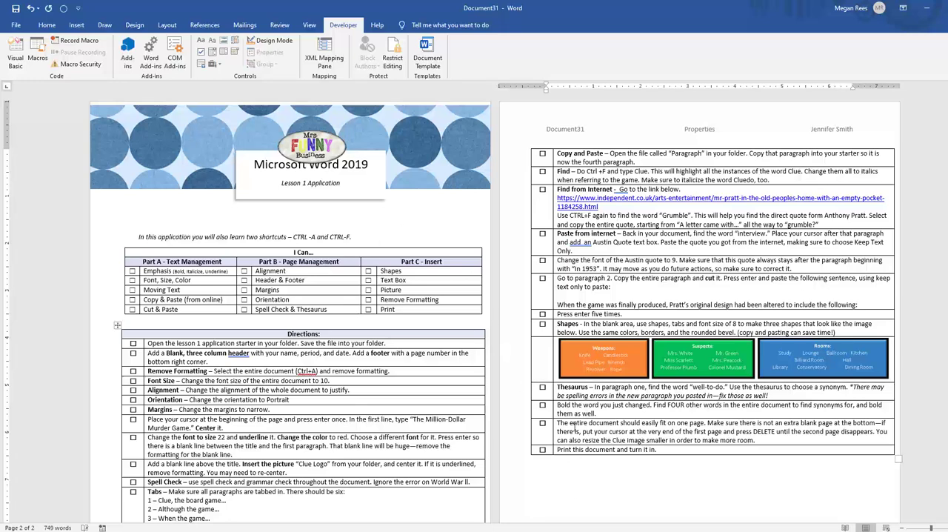
pyautogui.click(76, 25)
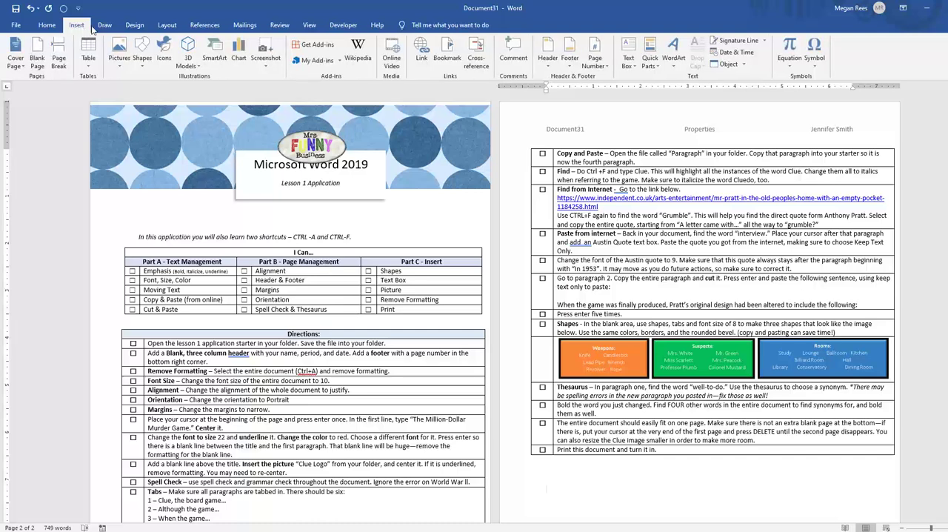
pyautogui.click(448, 52)
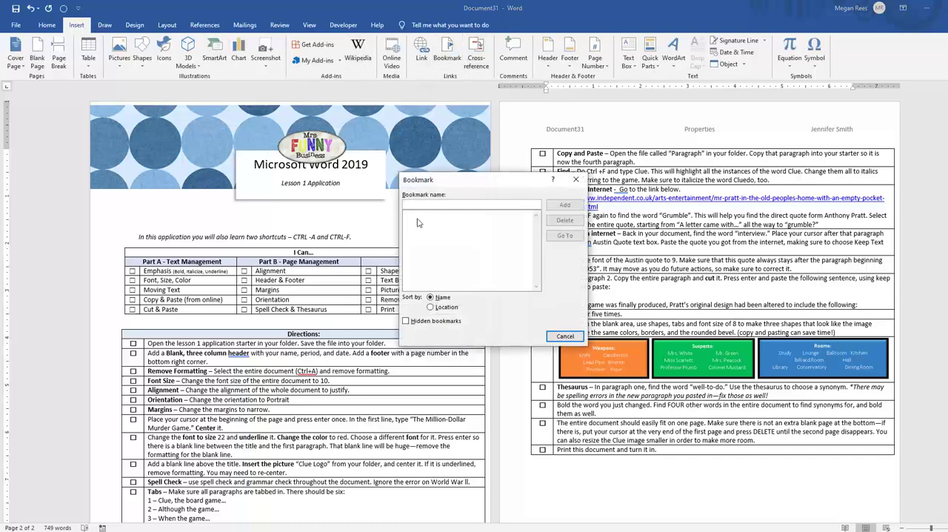
pyautogui.click(557, 337)
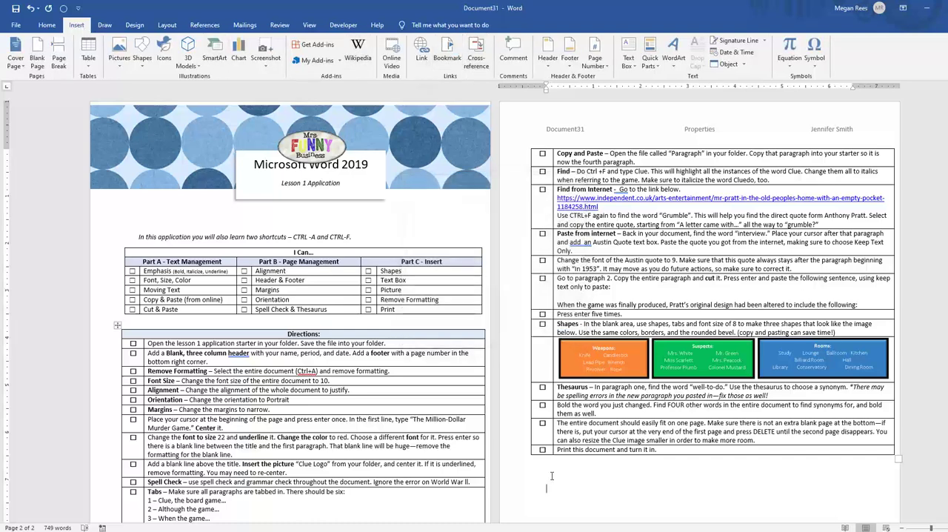
# Add a bookmark named book1 at the start of the Spell Check row in the Directions table on page 1
pyautogui.scroll(-3, 552, 466)
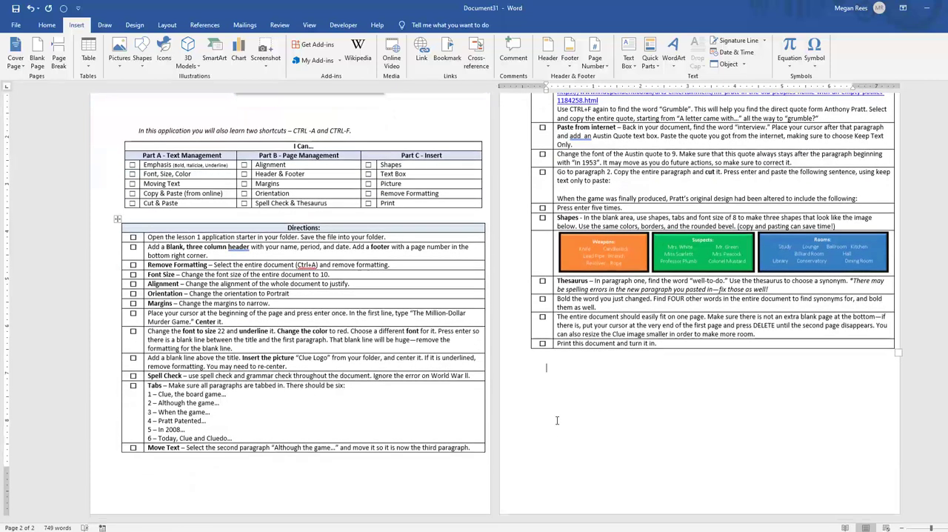
pyautogui.click(146, 376)
pyautogui.click(151, 375)
pyautogui.click(146, 376)
pyautogui.click(150, 375)
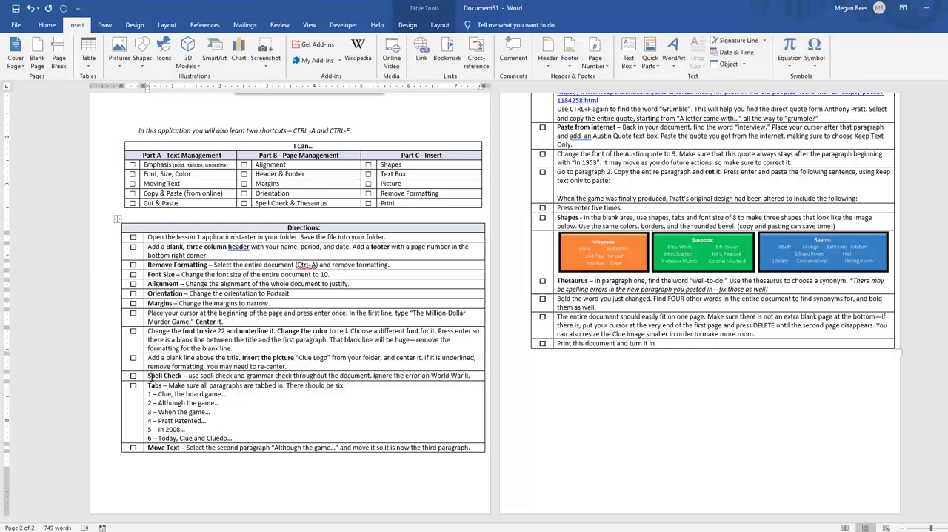
pyautogui.click(148, 376)
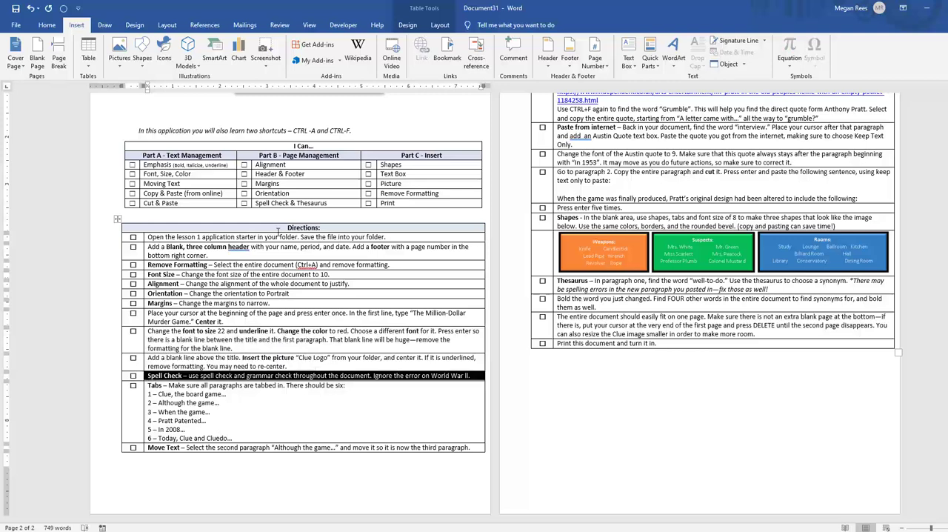
pyautogui.click(179, 419)
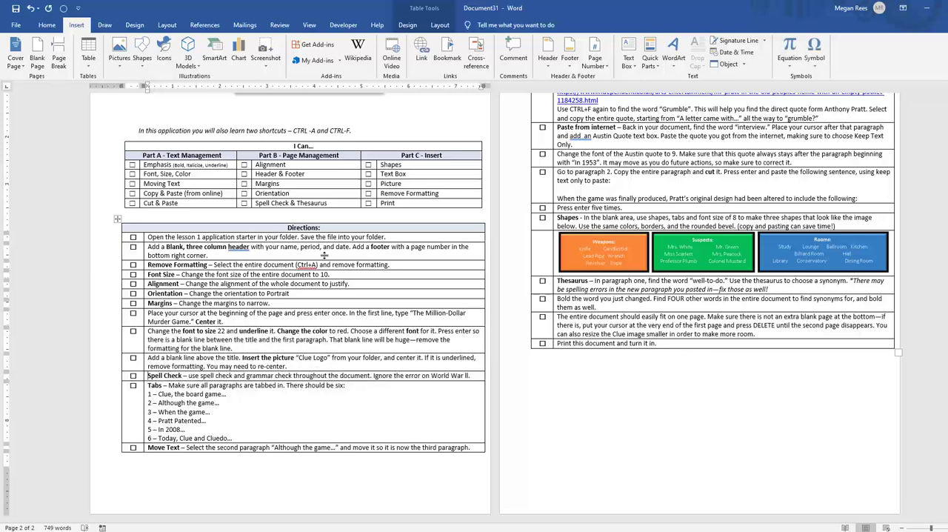
pyautogui.click(447, 54)
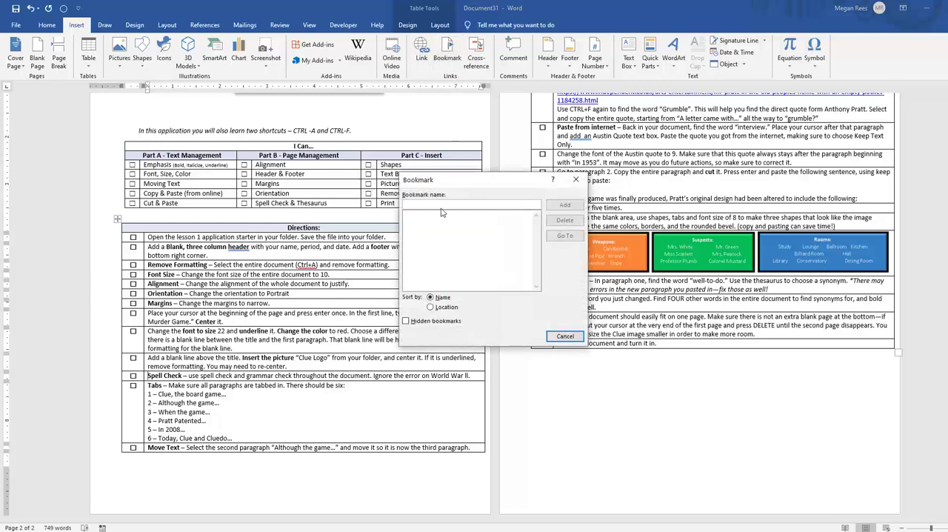
pyautogui.write('boo')
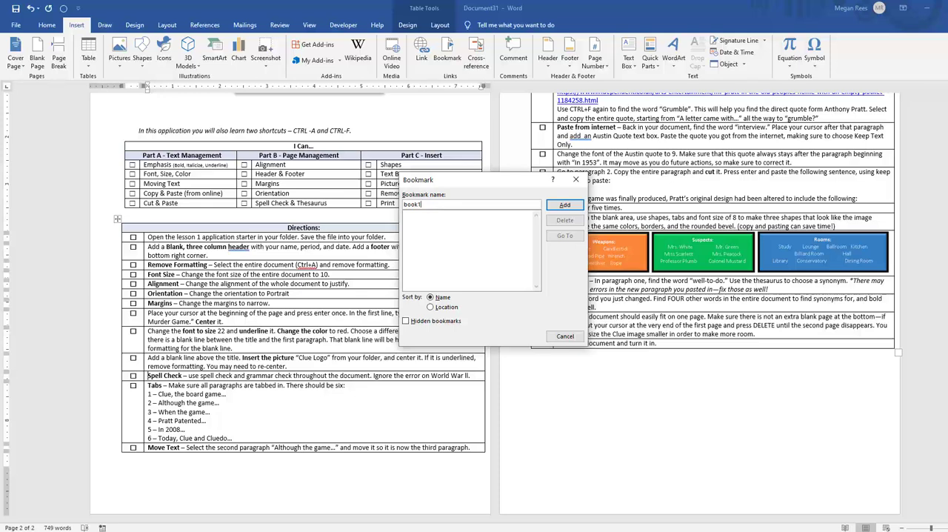
pyautogui.write('k1')
pyautogui.click(565, 206)
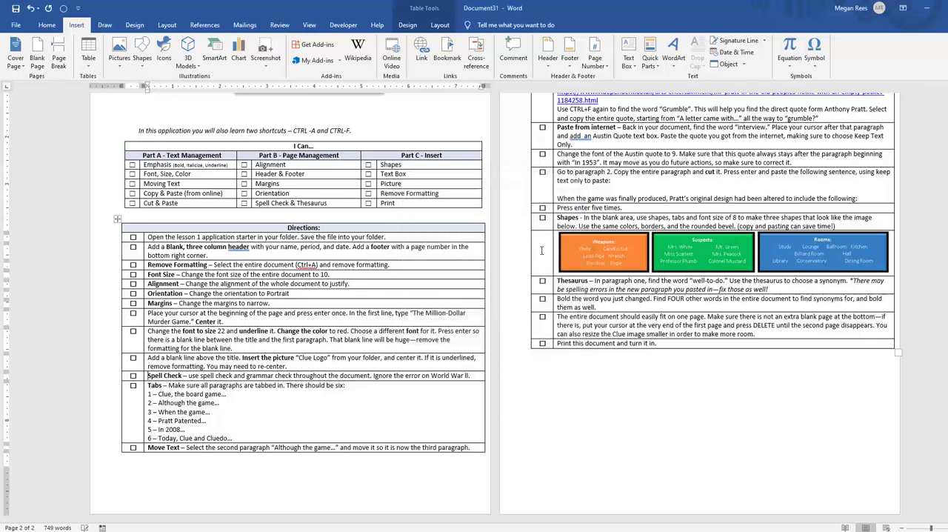
# Jump to the bookmark book1 from the Bookmark dialog and close the dialog
pyautogui.click(447, 59)
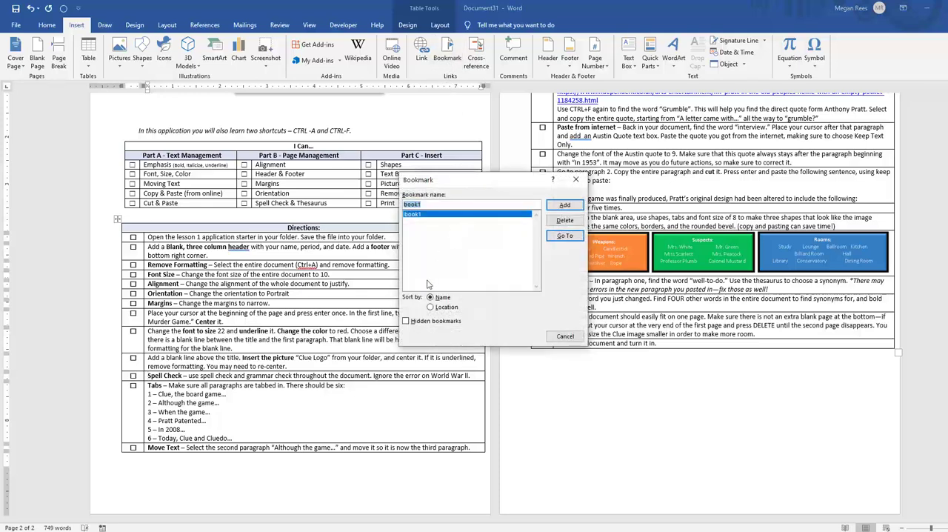
pyautogui.click(561, 236)
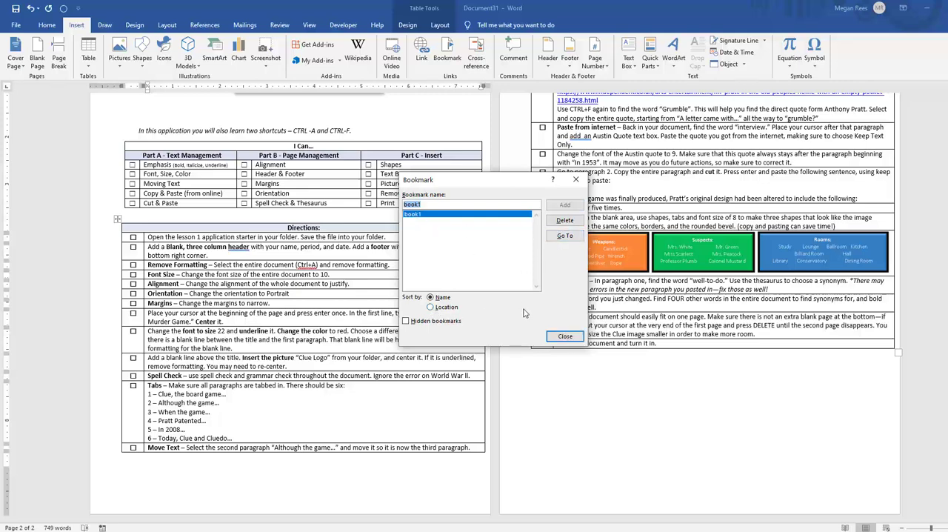
pyautogui.click(564, 337)
# Insert the test text fgf at the bookmarked position before Spell Check and delete it again
pyautogui.write('fgf')
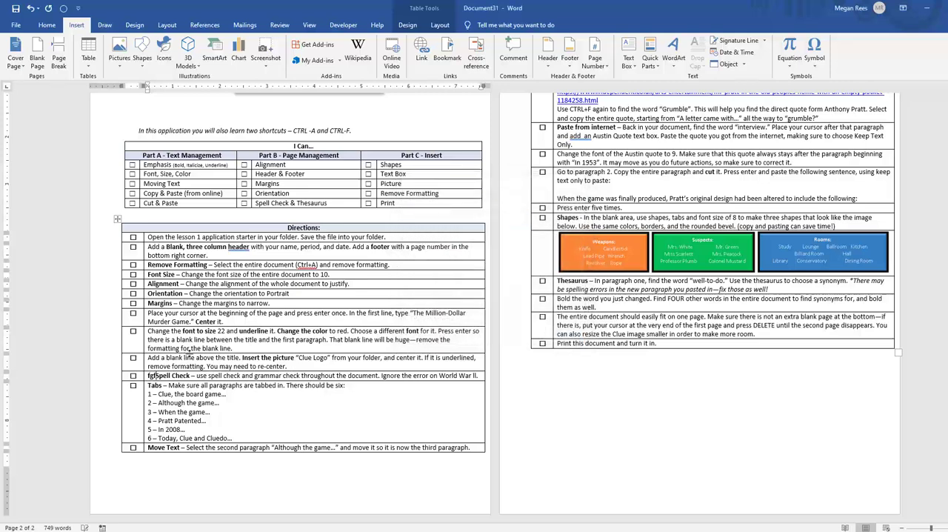
pyautogui.press('BackSpace')
pyautogui.press('BackSpace')
pyautogui.press('BackSpace')
pyautogui.press('BackSpace')
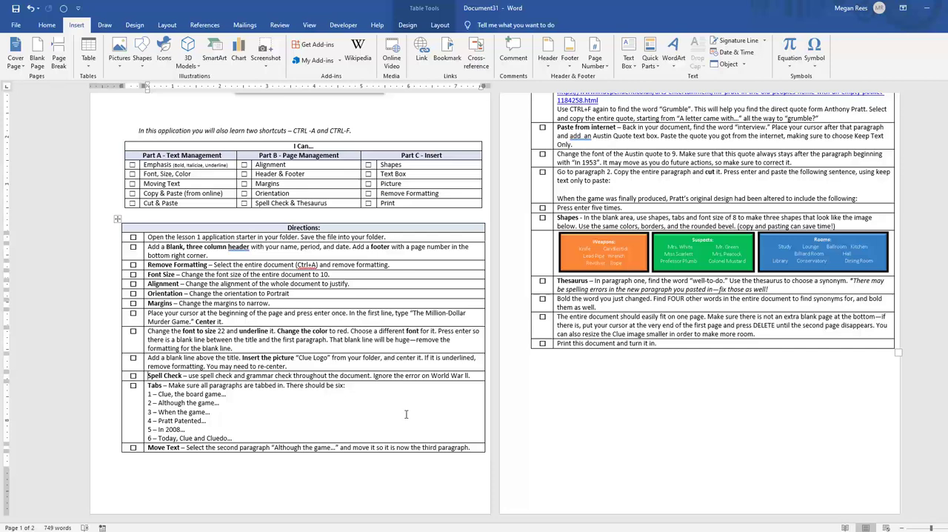
# Jump to the bookmark book1 again, and look it up with the Go To command using Bookmark as the target
pyautogui.click(446, 53)
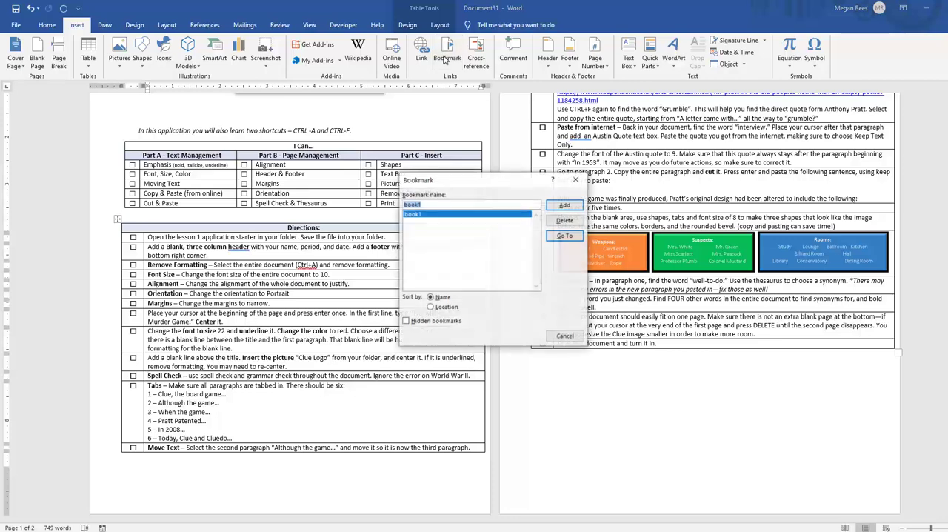
pyautogui.click(562, 237)
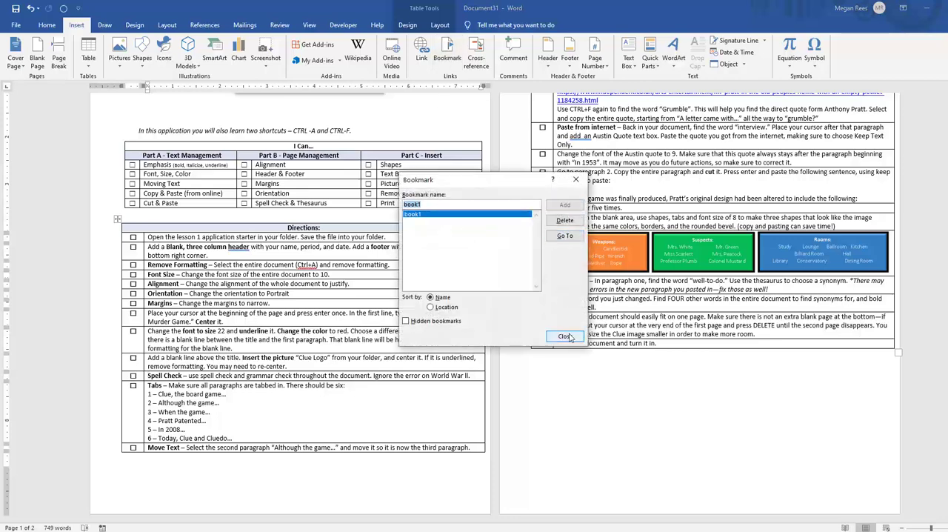
pyautogui.click(565, 336)
pyautogui.hotkey('ctrl', 'g')
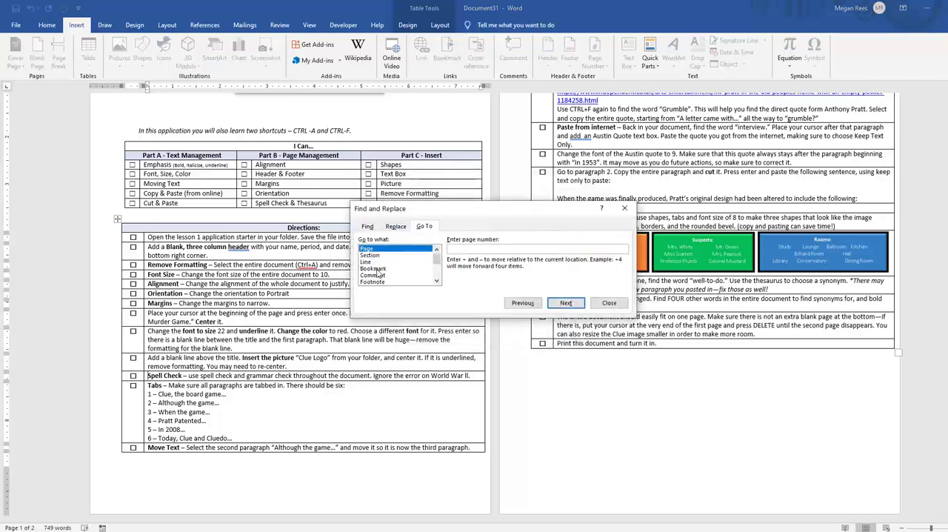
pyautogui.click(376, 269)
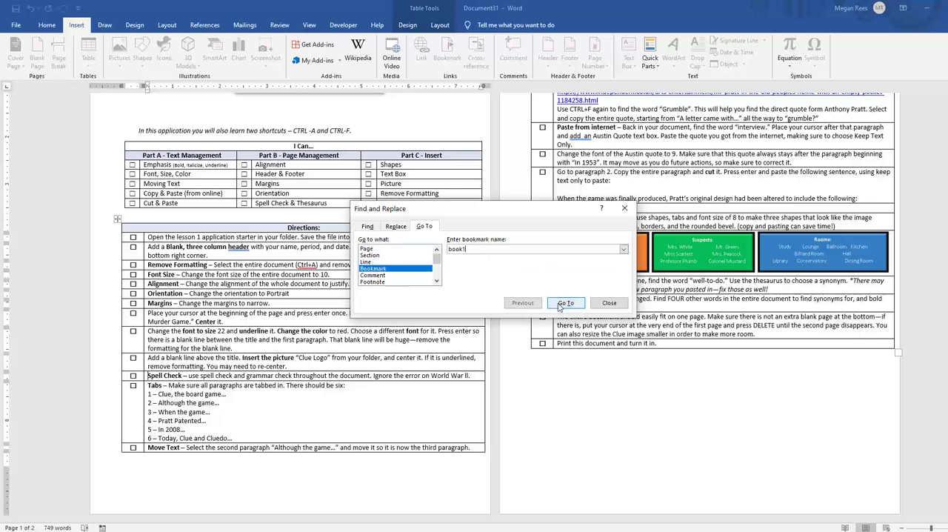
pyautogui.click(610, 304)
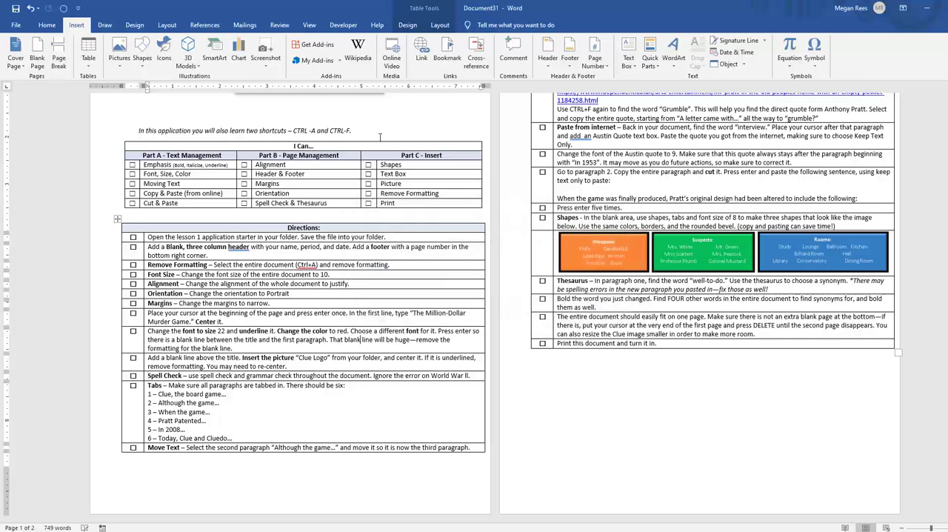
# Review the Bookmark dialog from other cursor positions, including the last table row on page 2, without changing anything
pyautogui.click(447, 56)
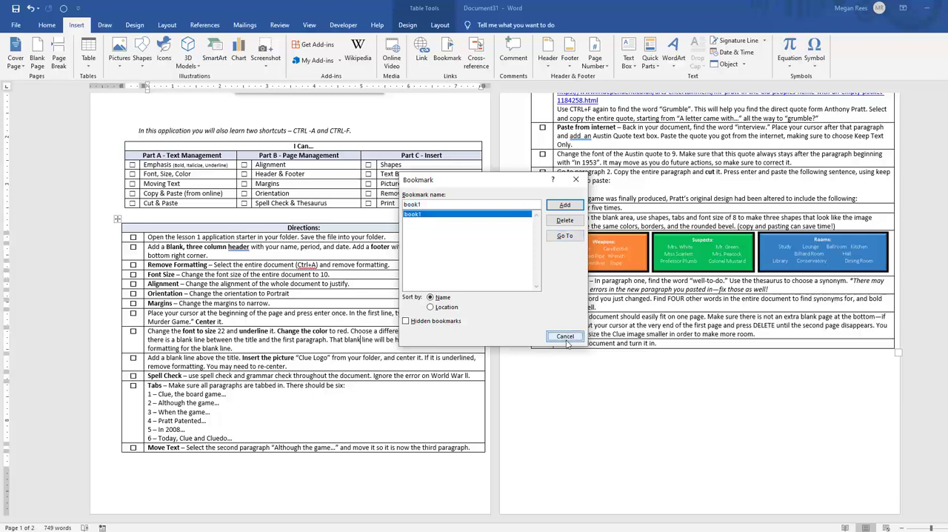
pyautogui.click(565, 337)
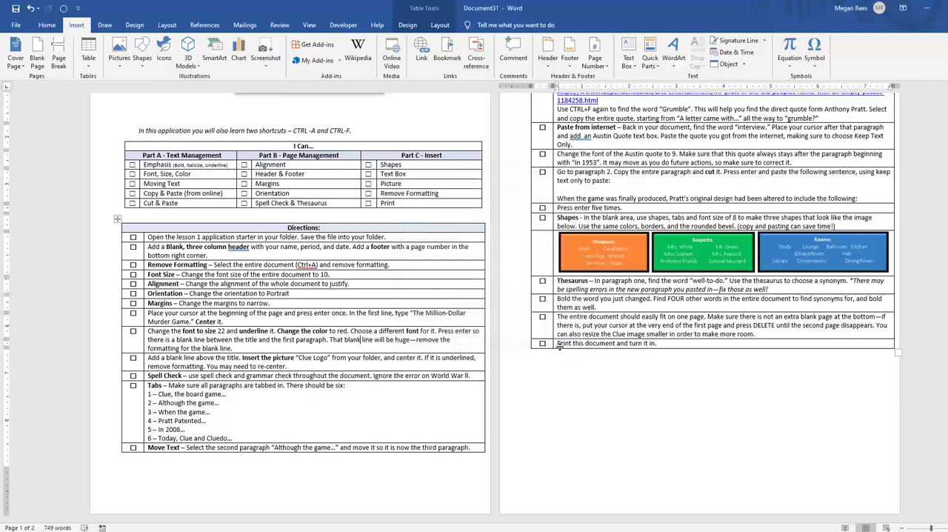
pyautogui.click(447, 56)
pyautogui.click(562, 510)
pyautogui.click(447, 56)
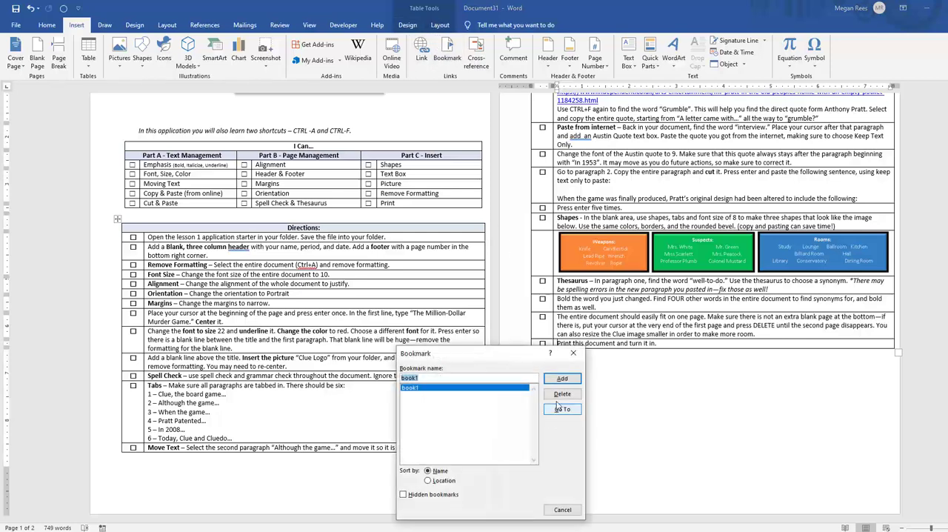
pyautogui.click(562, 509)
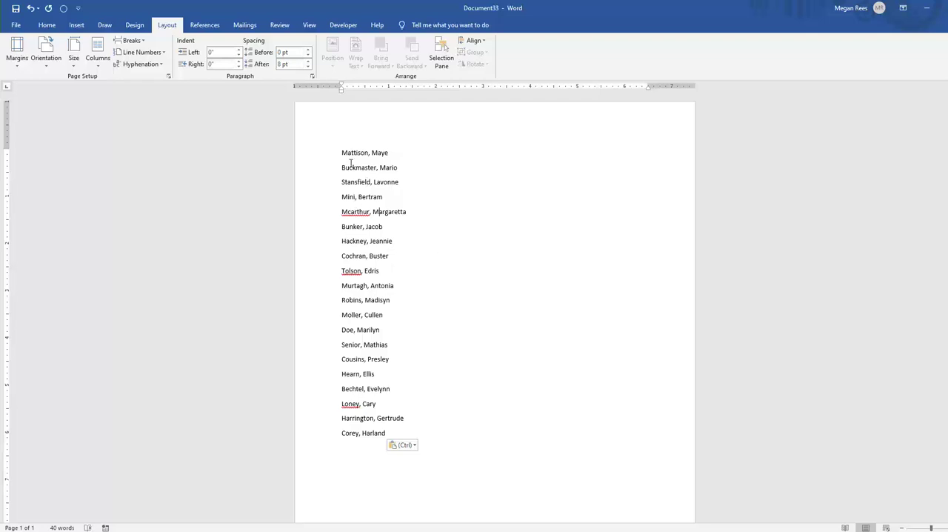
pyautogui.moveTo(342, 152); pyautogui.dragTo(415, 428)
pyautogui.click(369, 182)
pyautogui.moveTo(338, 151); pyautogui.dragTo(366, 417)
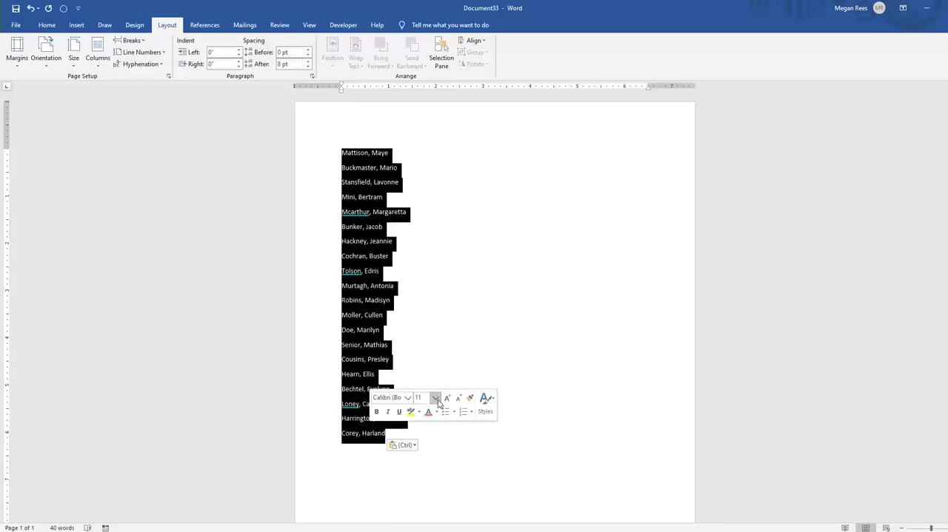
pyautogui.click(477, 274)
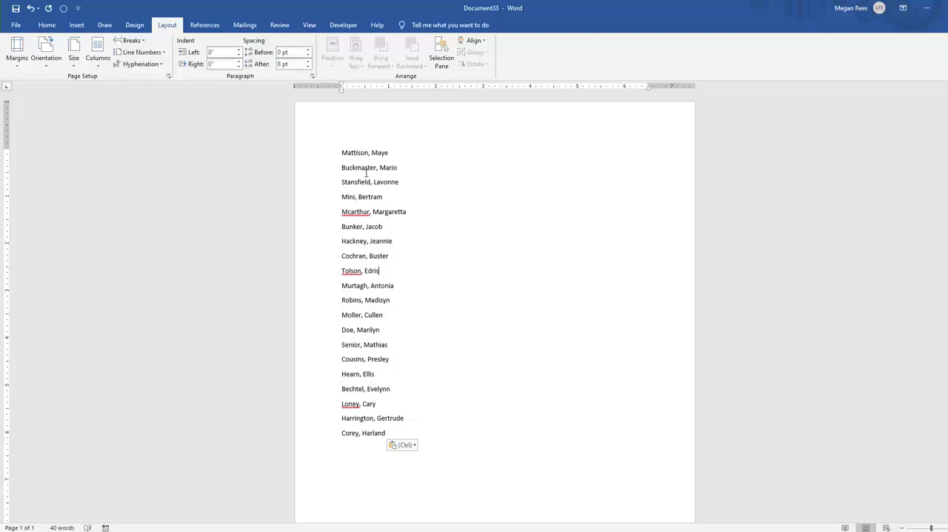
# Set the spacing after the paragraphs of the whole name list to 0 pt
pyautogui.moveTo(343, 146); pyautogui.dragTo(388, 437)
pyautogui.click(298, 68)
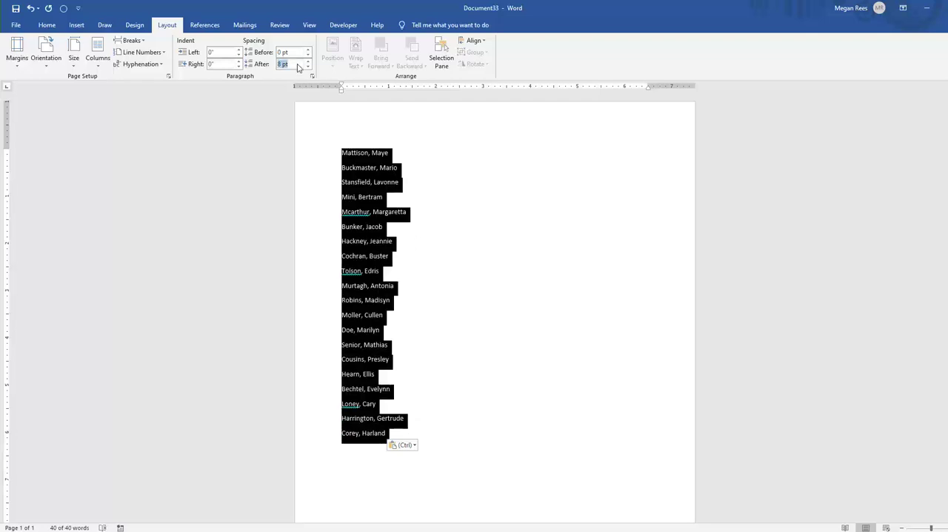
pyautogui.write('0')
pyautogui.press('Return')
pyautogui.click(378, 221)
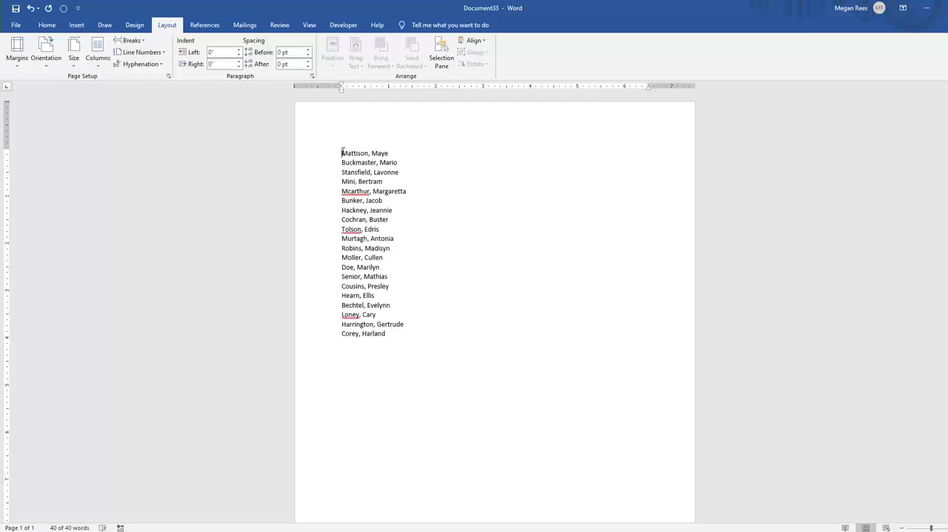
# Sort the whole name list in ascending order by Word 1 as text, with no header row
pyautogui.moveTo(343, 150); pyautogui.dragTo(397, 349)
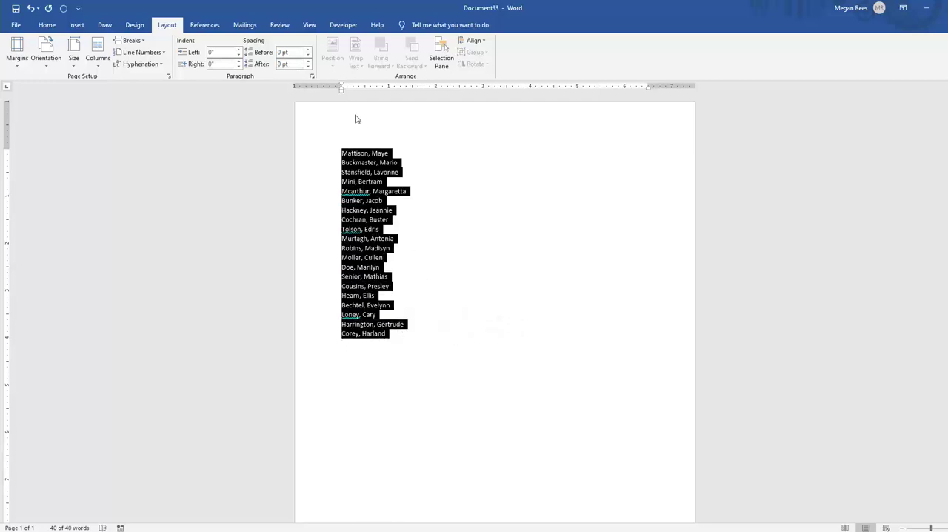
pyautogui.click(45, 26)
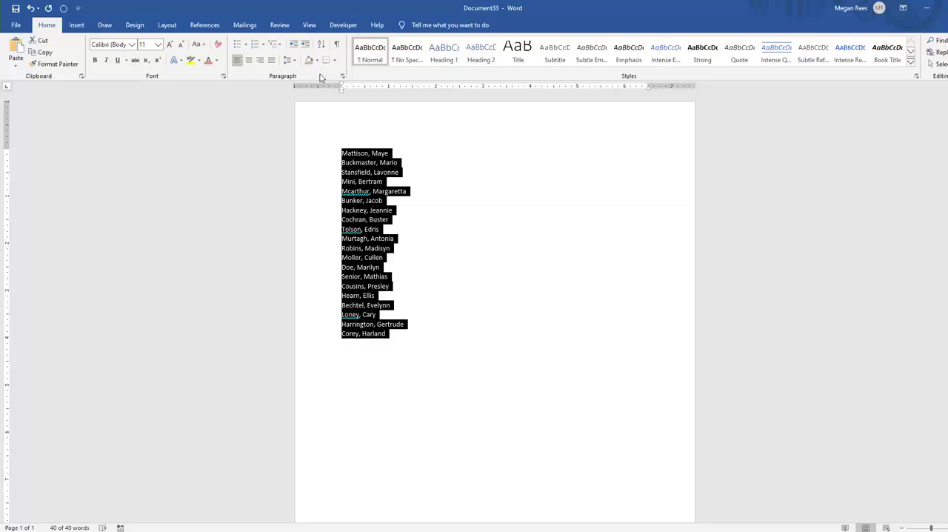
pyautogui.click(321, 44)
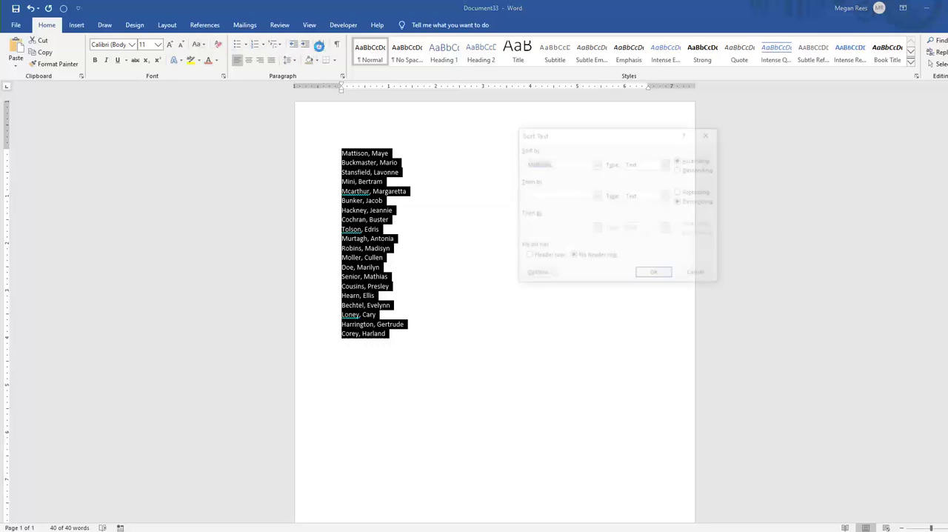
pyautogui.click(596, 163)
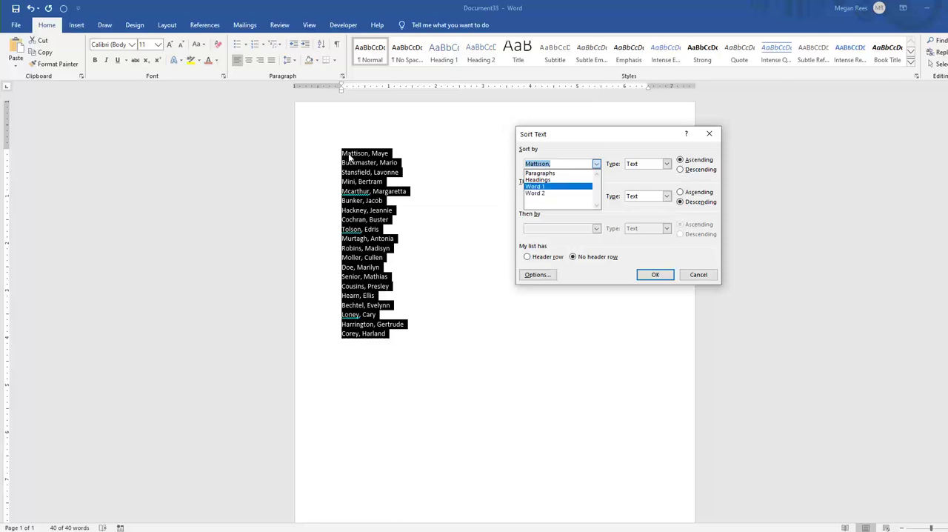
pyautogui.click(534, 186)
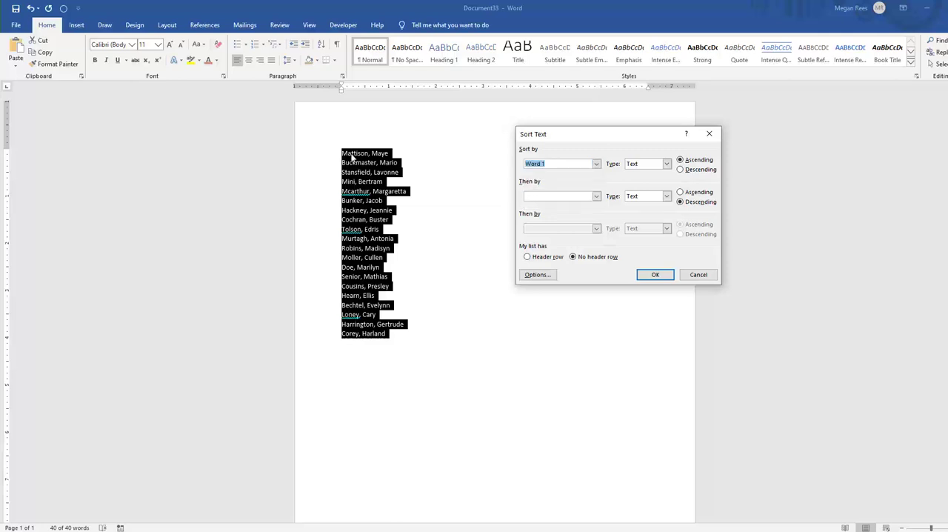
pyautogui.click(643, 275)
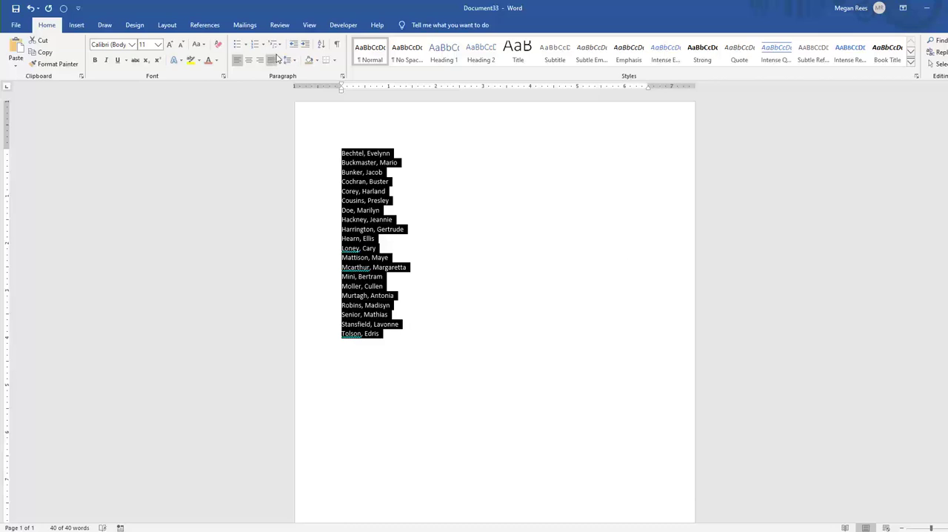
pyautogui.click(321, 43)
pyautogui.click(567, 163)
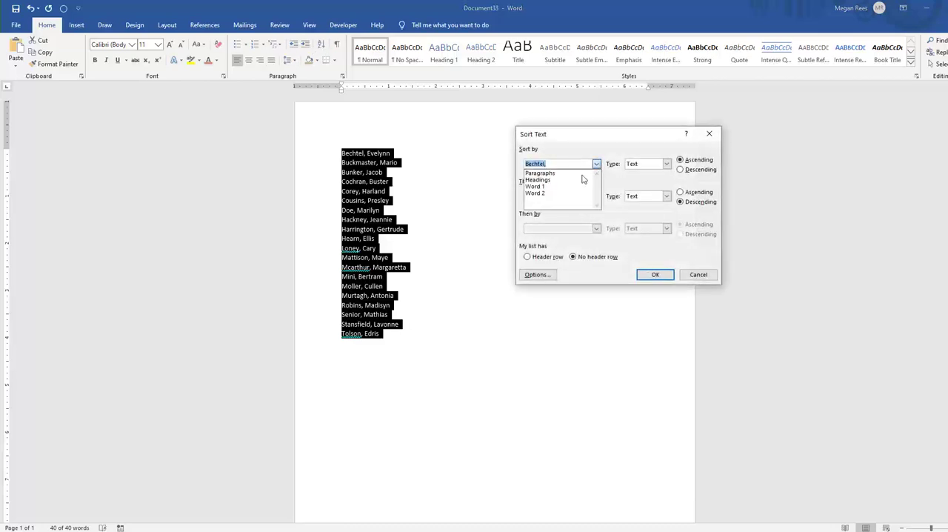
pyautogui.click(582, 180)
pyautogui.click(655, 275)
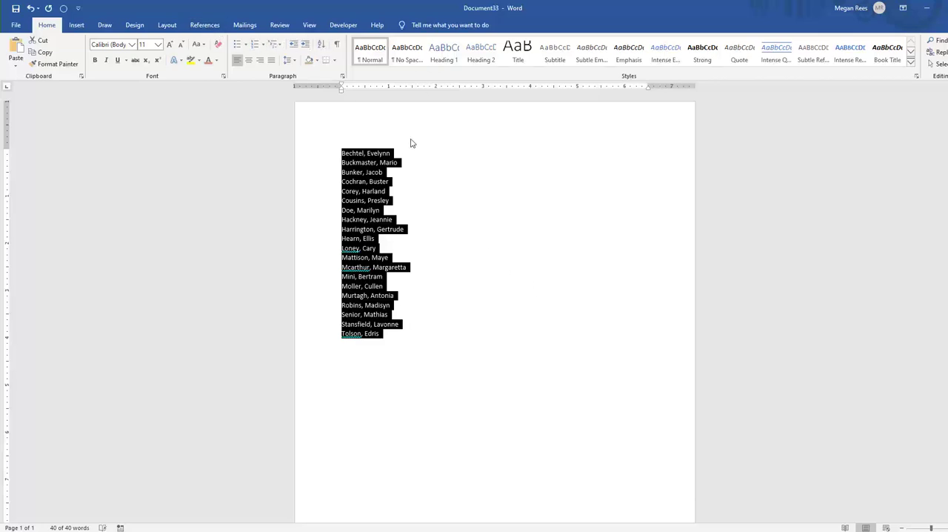
# Sort the selected name list in ascending order by Word 2, the first names
pyautogui.click(320, 43)
pyautogui.click(570, 163)
pyautogui.click(596, 165)
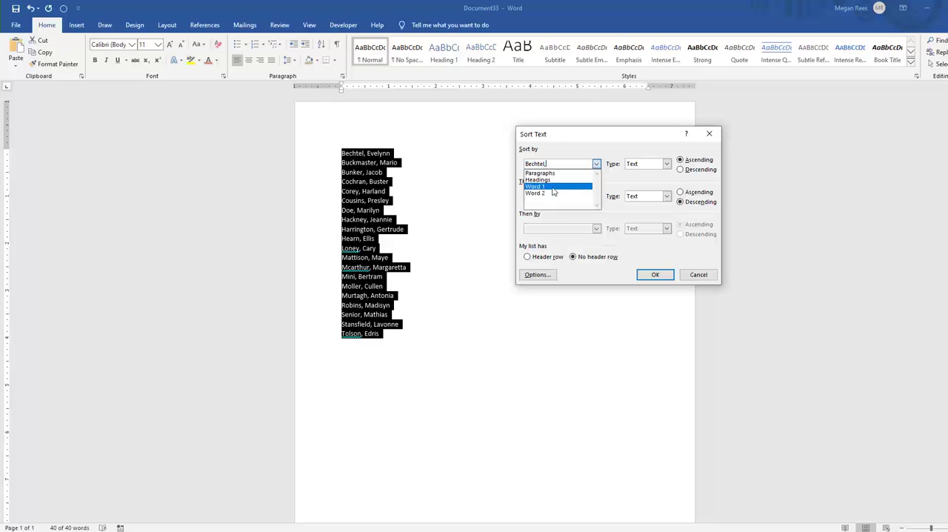
pyautogui.click(548, 189)
pyautogui.click(655, 275)
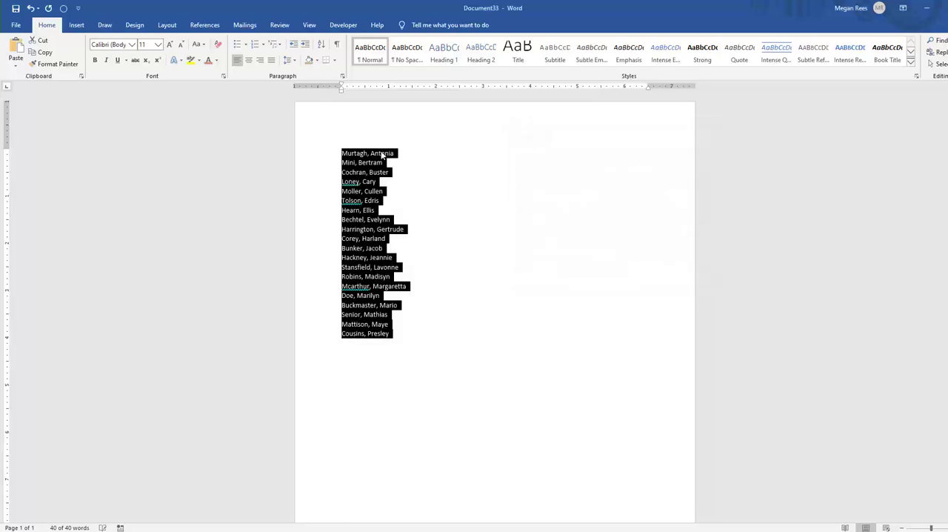
# Rearrange the name list into three tab-separated columns, with tab stops at about 2.5 and 5 inches
pyautogui.click(401, 360)
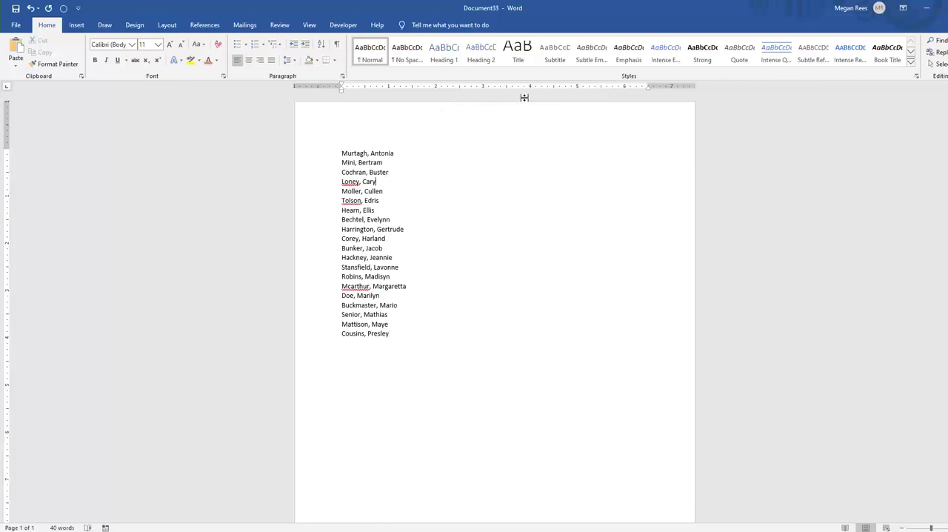
pyautogui.click(573, 89)
pyautogui.press('Delete')
pyautogui.press('Tab')
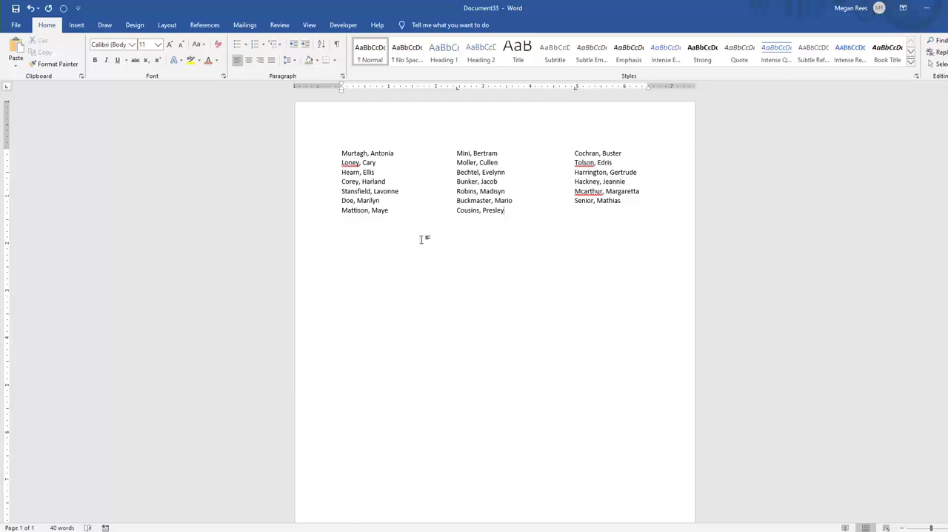
# Sort the three-column tabbed name list in ascending order by Field 1 as text, with no header row
pyautogui.moveTo(384, 140); pyautogui.dragTo(370, 261)
pyautogui.click(600, 264)
pyautogui.click(611, 153)
pyautogui.click(639, 164)
pyautogui.moveTo(343, 153); pyautogui.dragTo(645, 227)
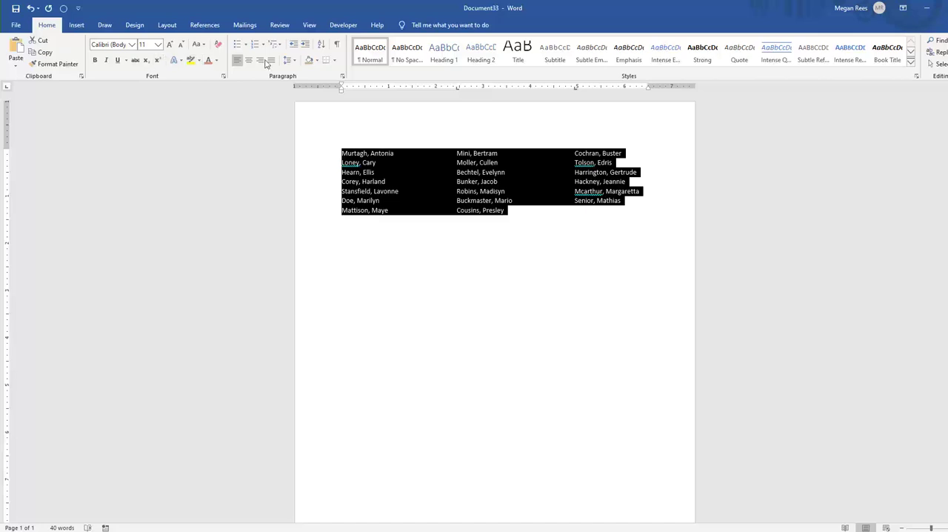
pyautogui.click(321, 44)
pyautogui.click(593, 164)
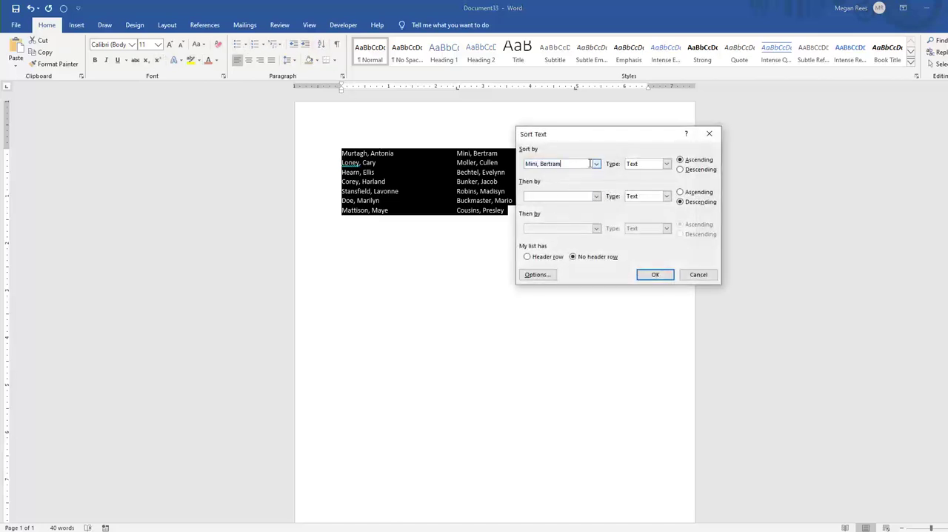
pyautogui.click(595, 164)
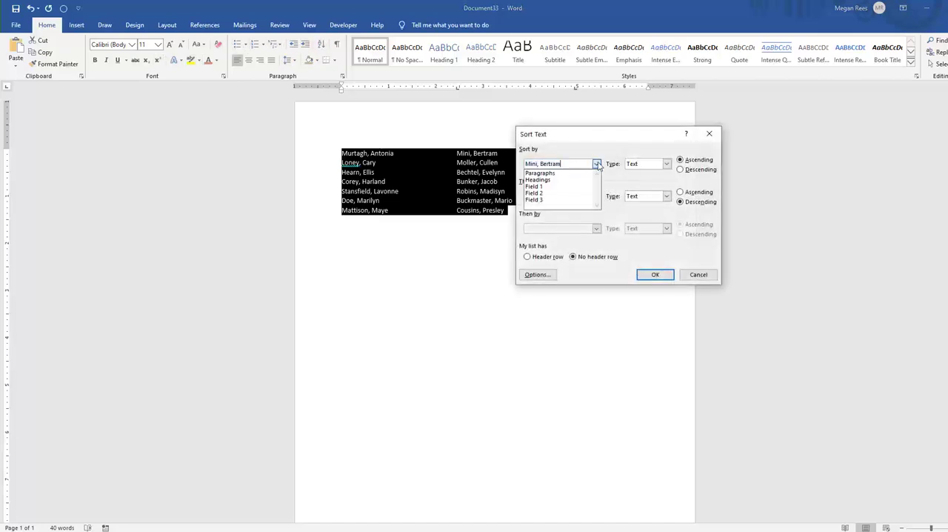
pyautogui.click(541, 200)
pyautogui.click(654, 275)
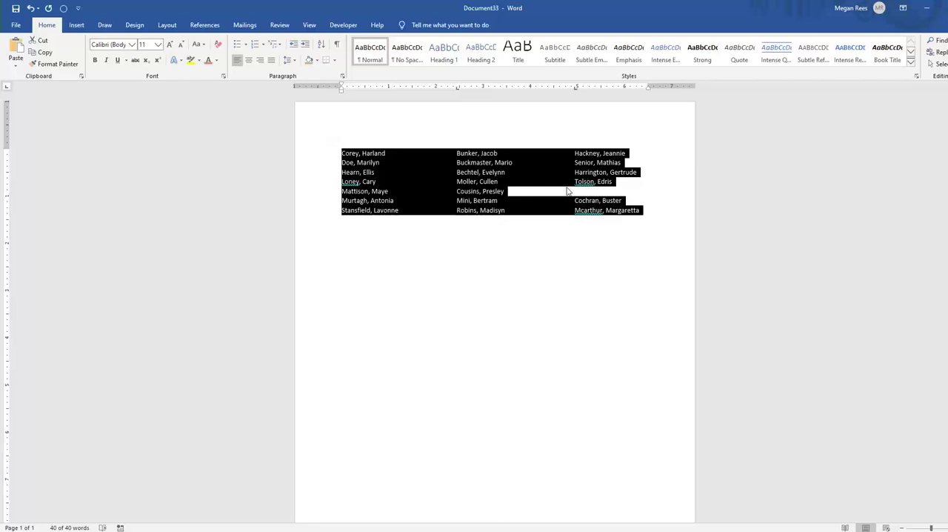
pyautogui.click(544, 197)
pyautogui.click(429, 210)
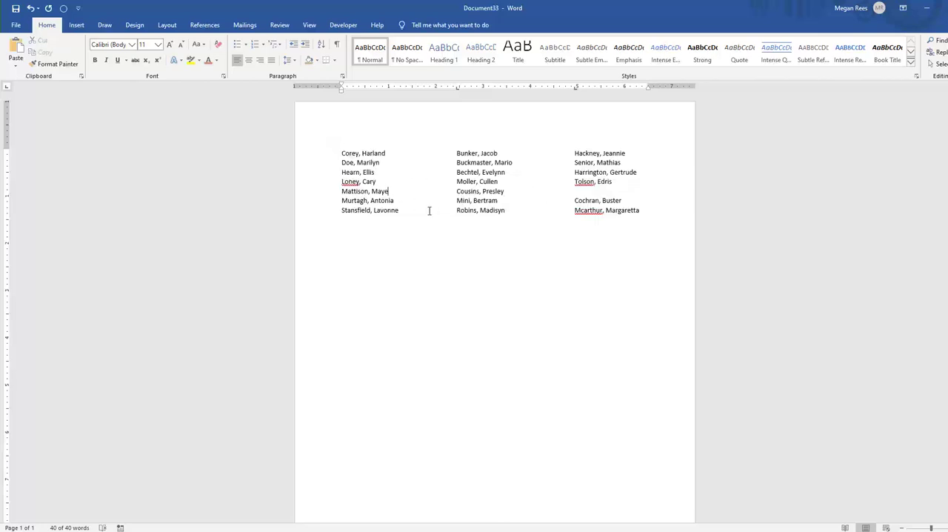
# Paste the two-column Name and Area table below the name list and select all its rows
pyautogui.click(577, 237)
pyautogui.click(596, 191)
pyautogui.click(649, 214)
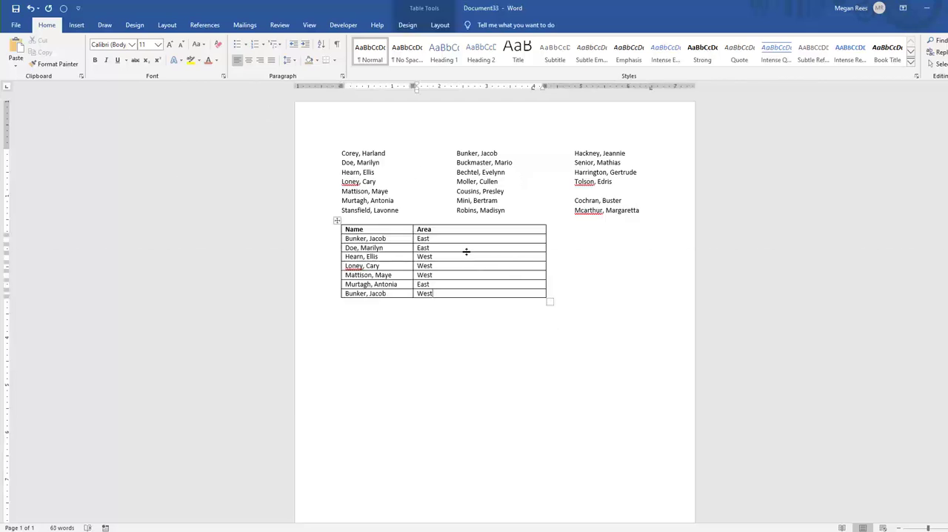
pyautogui.click(383, 248)
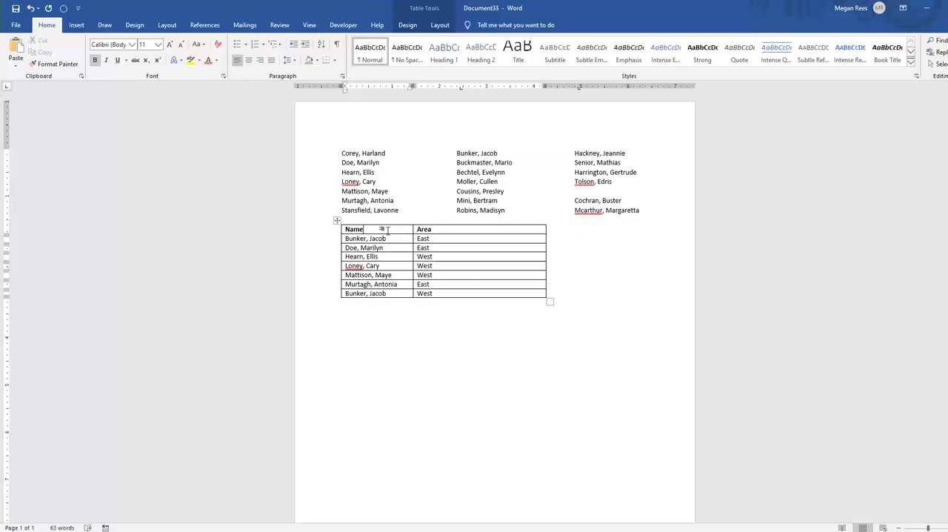
pyautogui.moveTo(385, 231); pyautogui.dragTo(442, 295)
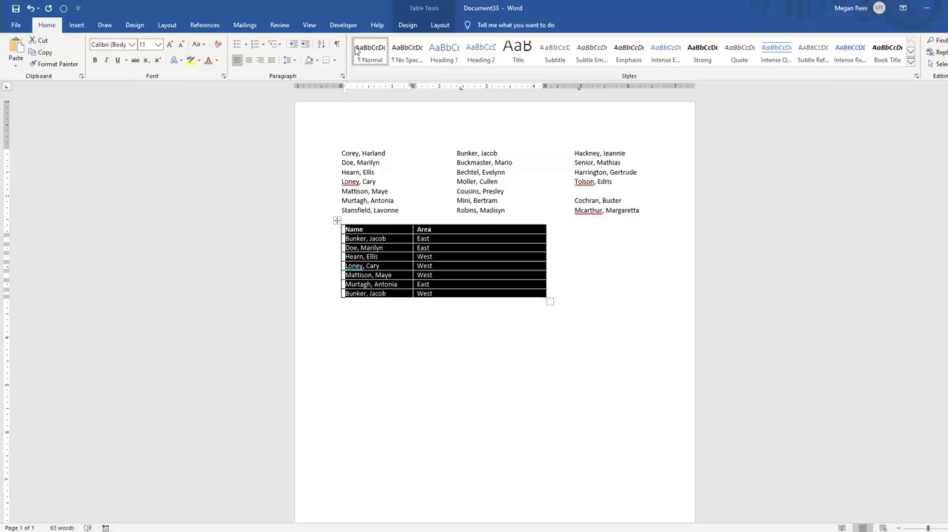
pyautogui.click(322, 46)
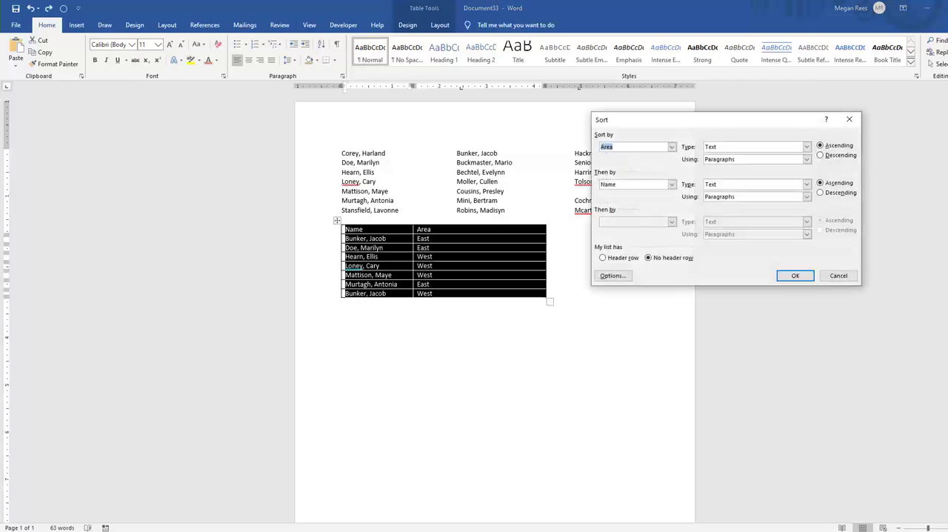
pyautogui.click(670, 146)
pyautogui.click(649, 156)
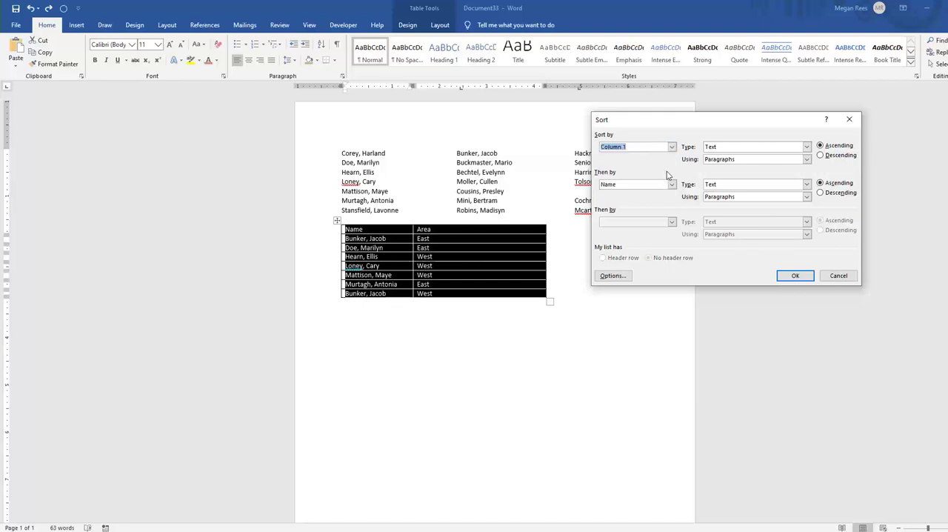
pyautogui.click(672, 147)
pyautogui.click(672, 149)
pyautogui.click(672, 148)
pyautogui.click(828, 277)
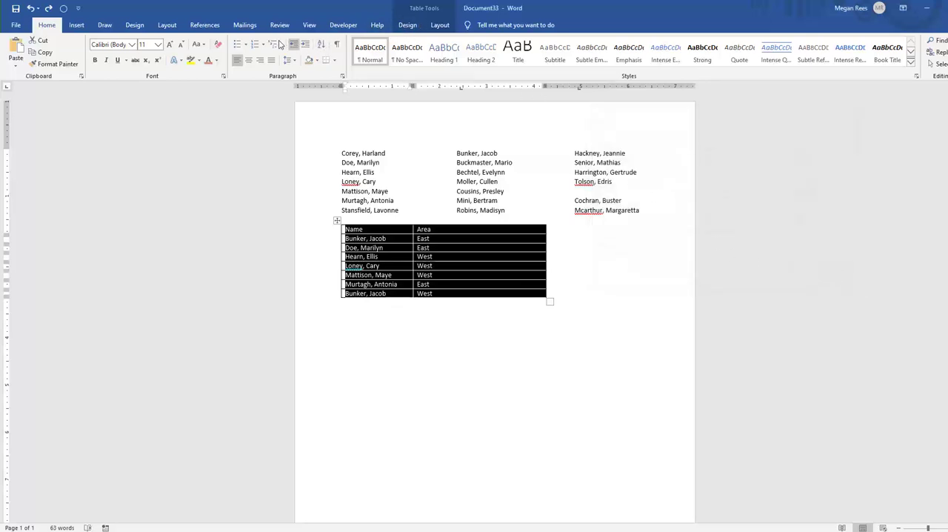
# Sort the table as a list with a header row, by Area ascending and within that by Name ascending, both as text
pyautogui.click(321, 44)
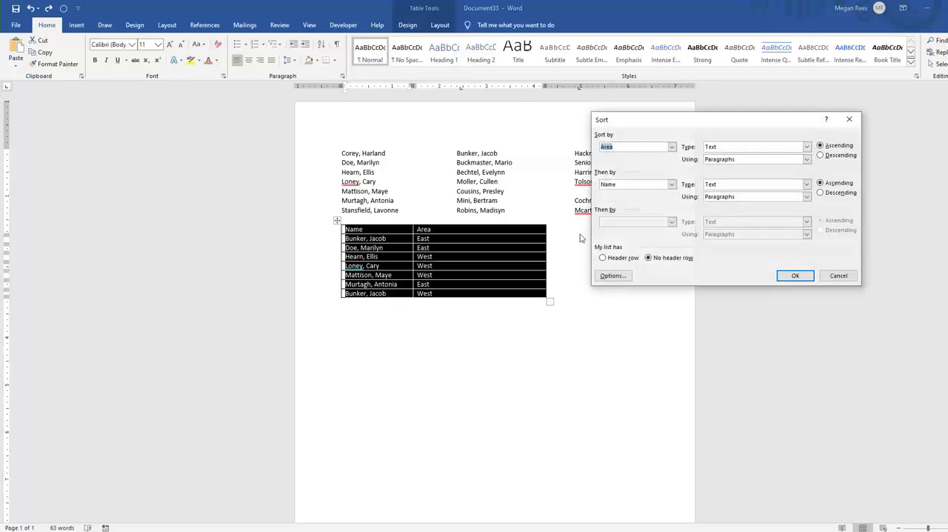
pyautogui.click(623, 259)
pyautogui.click(649, 257)
pyautogui.click(672, 147)
pyautogui.click(673, 147)
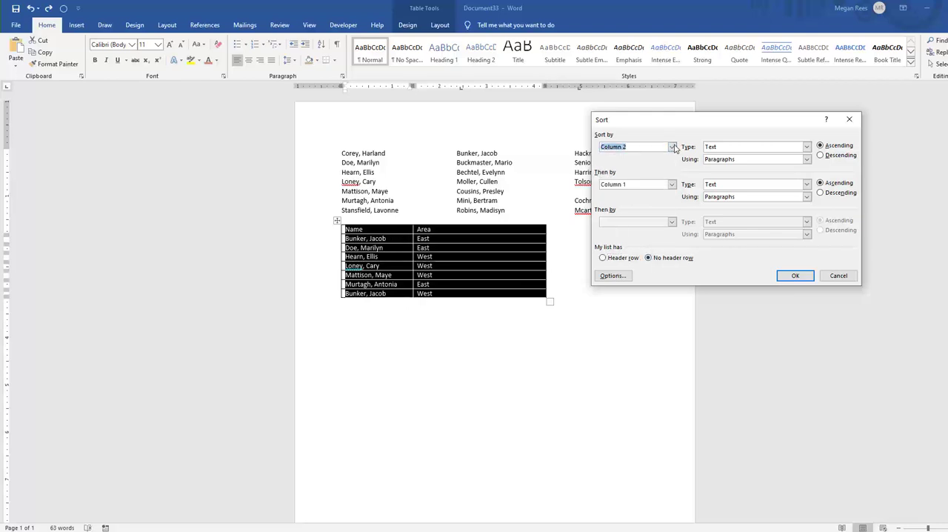
pyautogui.click(603, 258)
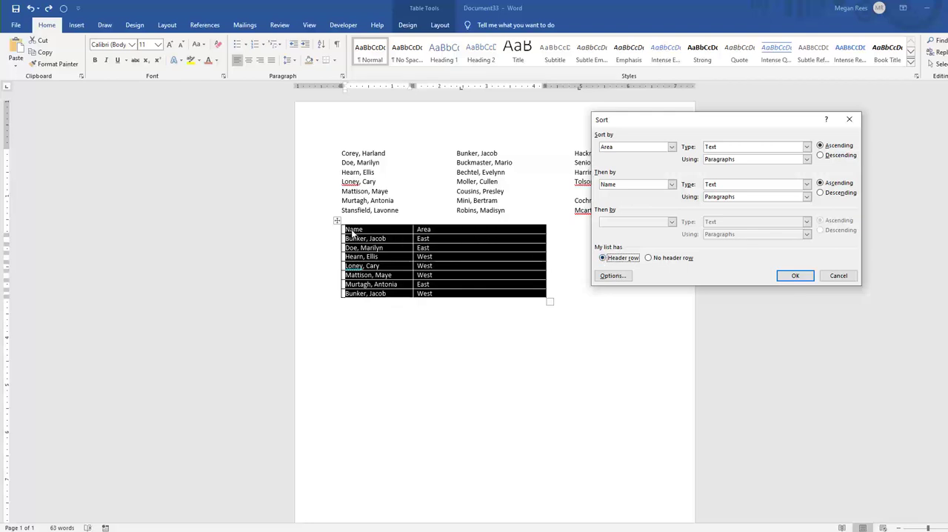
pyautogui.click(672, 147)
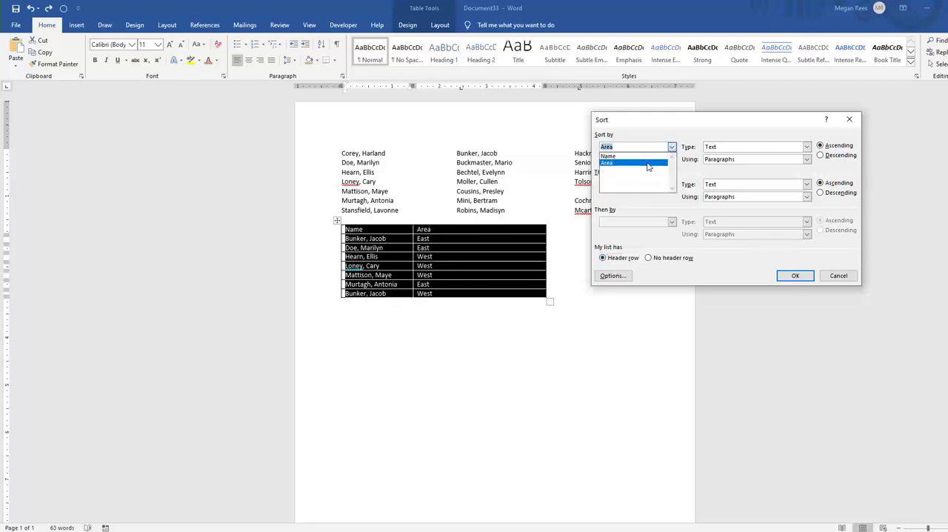
pyautogui.click(641, 164)
pyautogui.click(672, 184)
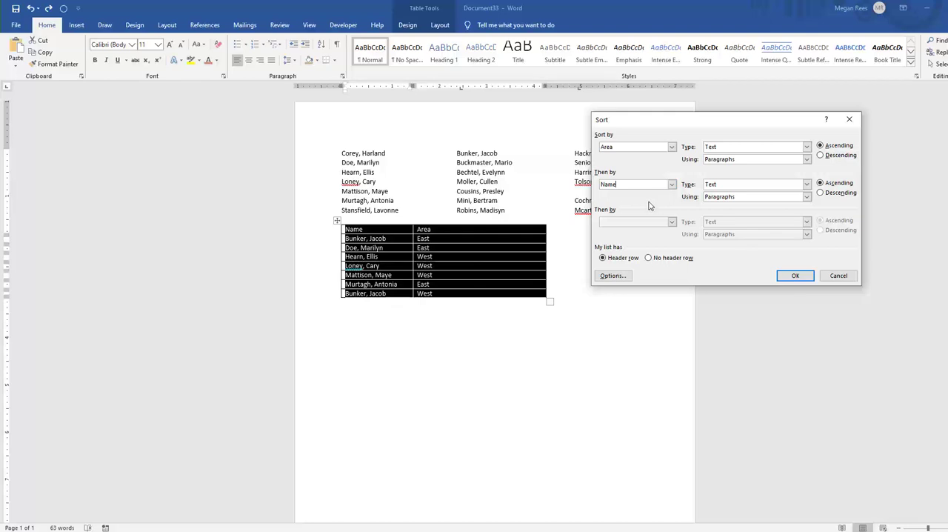
pyautogui.click(822, 185)
pyautogui.click(802, 275)
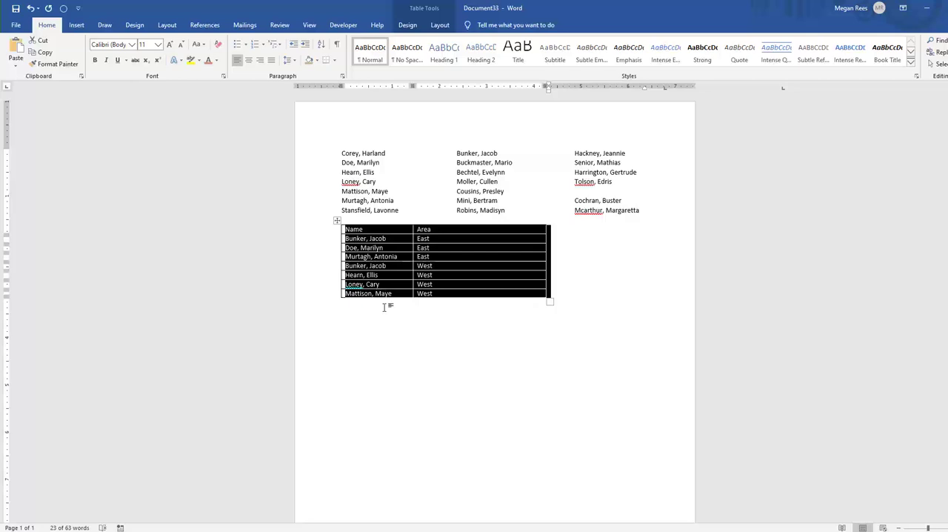
# Check the order of the names within each area of the sorted table, highlighting the East rows
pyautogui.click(385, 311)
pyautogui.click(376, 264)
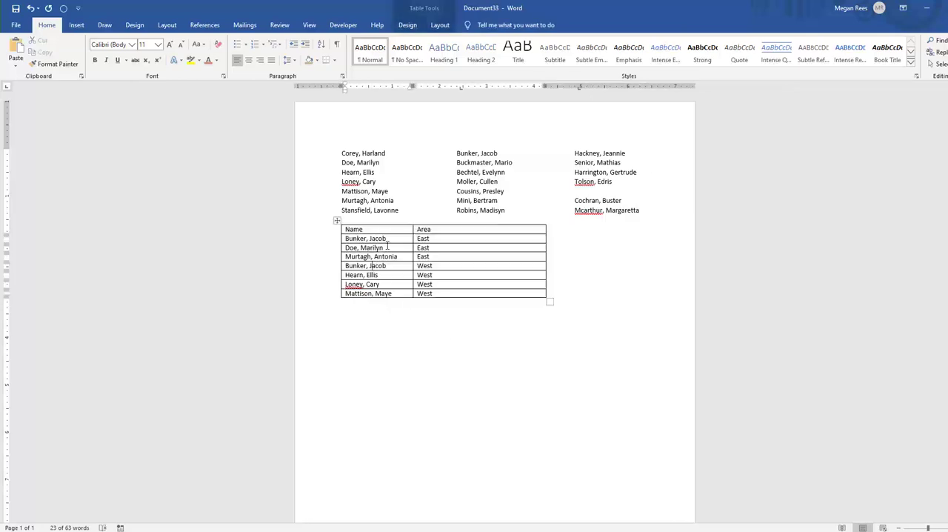
pyautogui.click(388, 276)
pyautogui.click(401, 315)
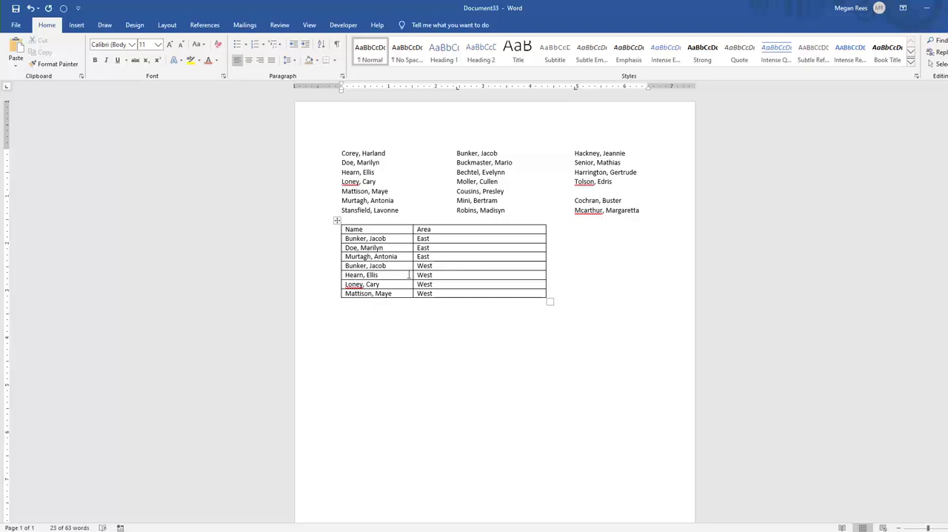
pyautogui.moveTo(441, 241); pyautogui.dragTo(367, 260)
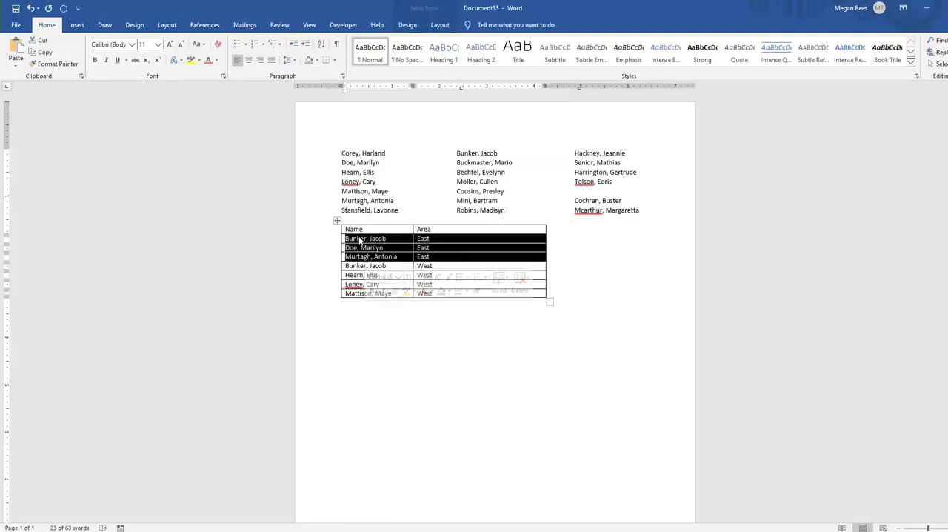
# Add a blank line below the table and paste the three sample paragraphs beginning "You can decide what you want to do in life"
pyautogui.click(377, 362)
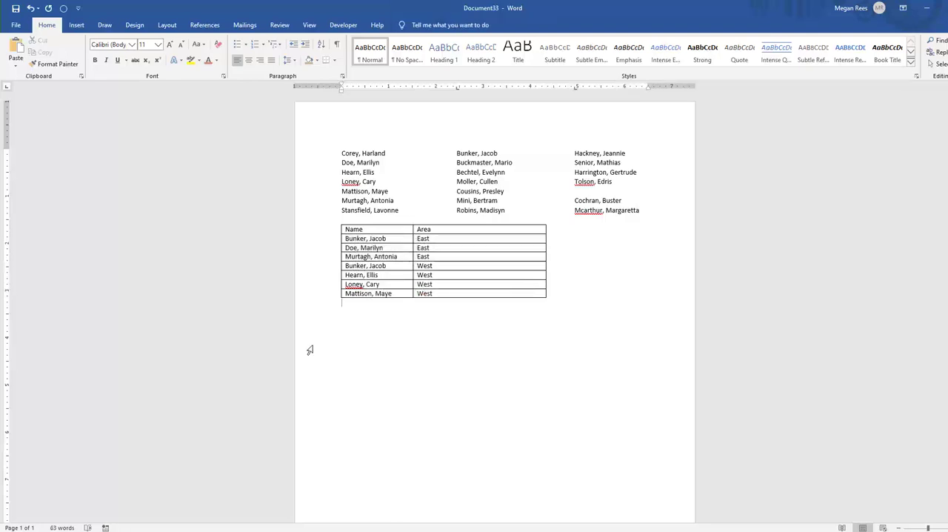
pyautogui.press('Return')
pyautogui.write("You can decide what you want to do in life, but I suggest doing something that creates. Something that leaves a tangible thing once you're done. That way even after you're gone, you will still live on in the things you created.  The wolves stopped in their tracks, sizing up the mother and her cubs. It had been over a week since their last meal and they were getting desperate. The cubs would make a good meal, but there were high risks taking on the mother Grizzly. A decision had to be made and the wrong choice could signal the end of the pack.  Green vines attached to the trunk of the tree had wound themselves toward the top of the canopy. Ants used the vine as their private highway, avoiding all the creases and crags of the bark, to freely move at top speed from top to bottom or bottom to top depending on their current chore. At least this was the way it was supposed to be. Something had damaged the vine overnight halfway up the tree leaving a gap in the once pristine ant highway.")
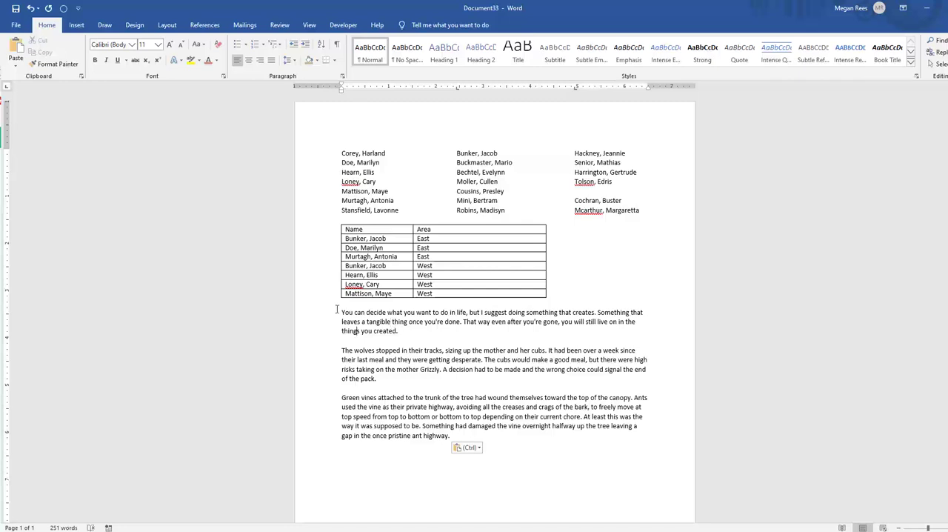
# Apply a Dropped drop cap to the first letter of the "You can decide" paragraph
pyautogui.click(76, 24)
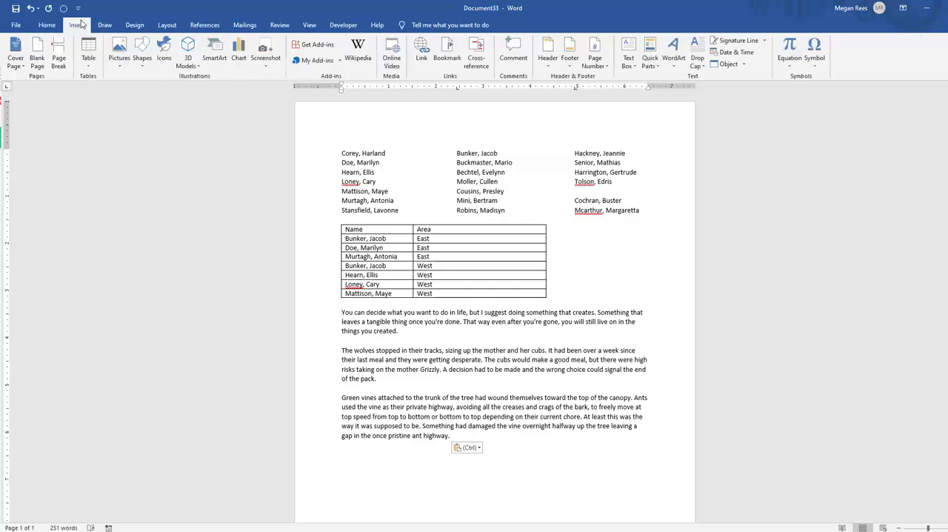
pyautogui.click(696, 61)
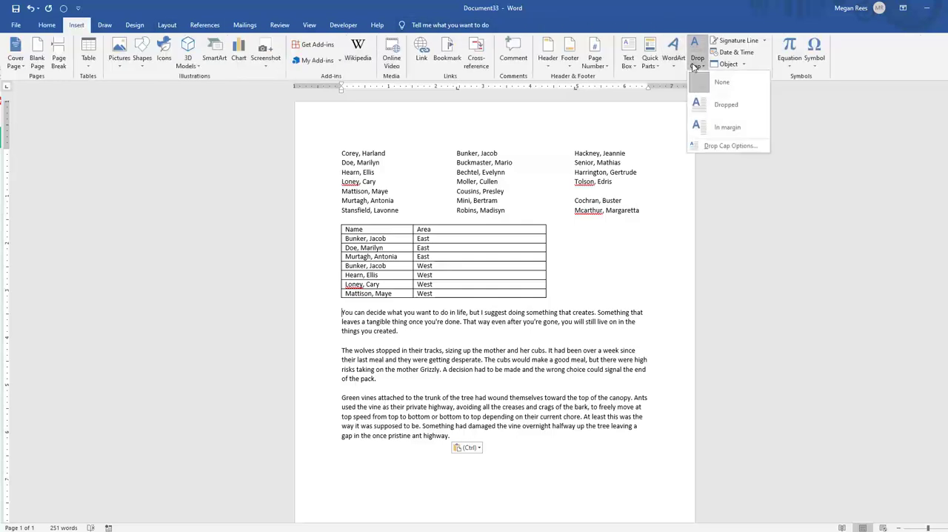
pyautogui.click(713, 106)
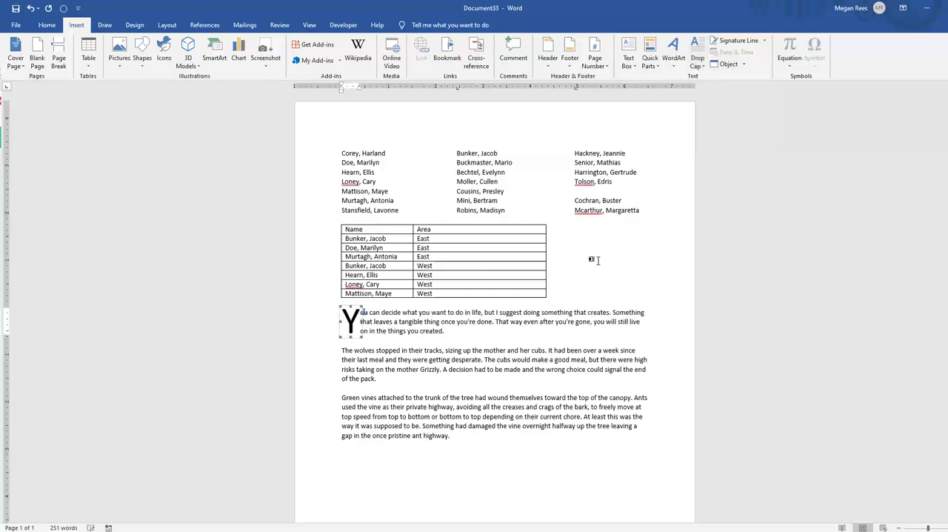
# Try a different number of lines to drop for the first paragraph's drop cap, and undo the change
pyautogui.click(698, 68)
pyautogui.click(721, 154)
pyautogui.click(699, 67)
pyautogui.click(717, 145)
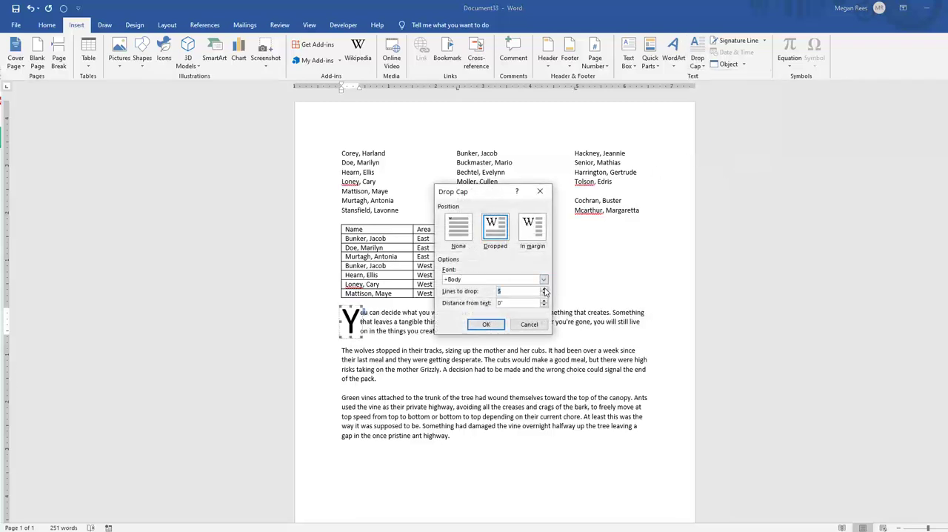
pyautogui.click(545, 289)
pyautogui.click(483, 325)
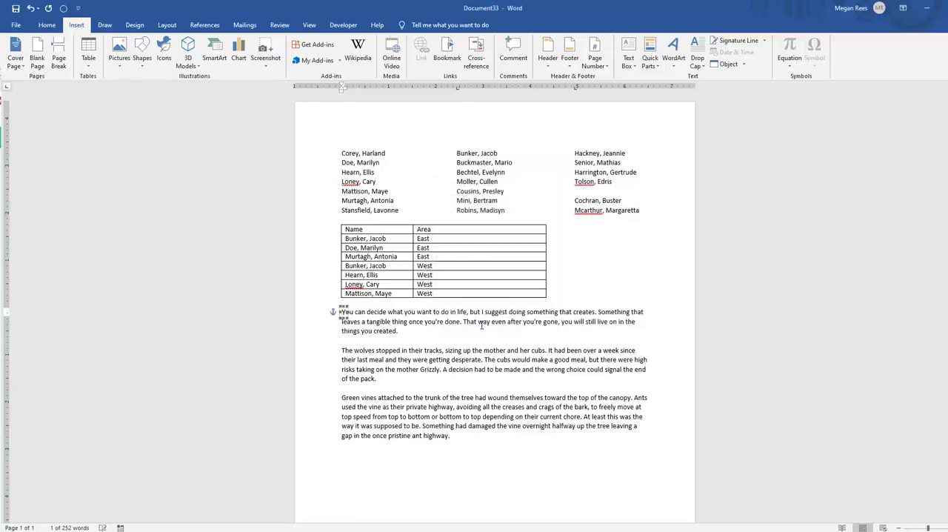
pyautogui.click(450, 353)
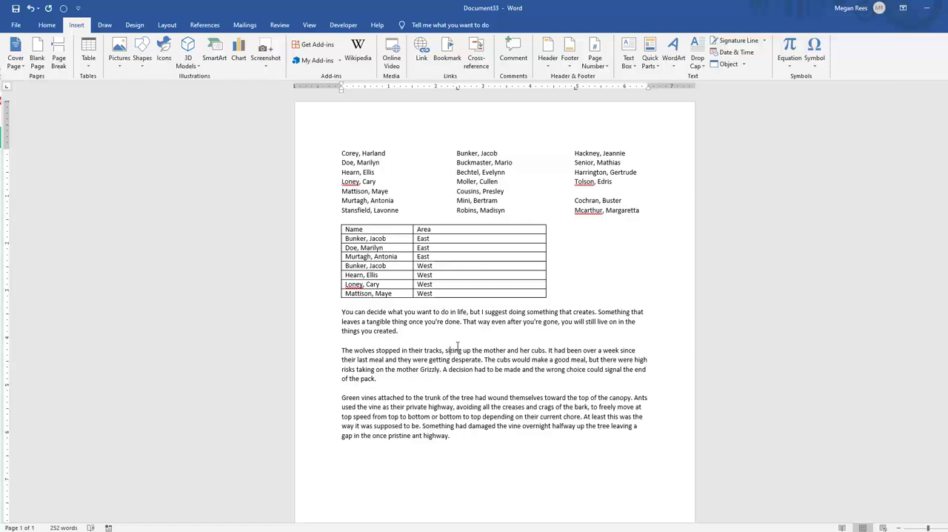
pyautogui.hotkey('ctrl', 'z')
# Increase the drop cap's distance from the text in the first paragraph, with 3 lines to drop
pyautogui.click(697, 61)
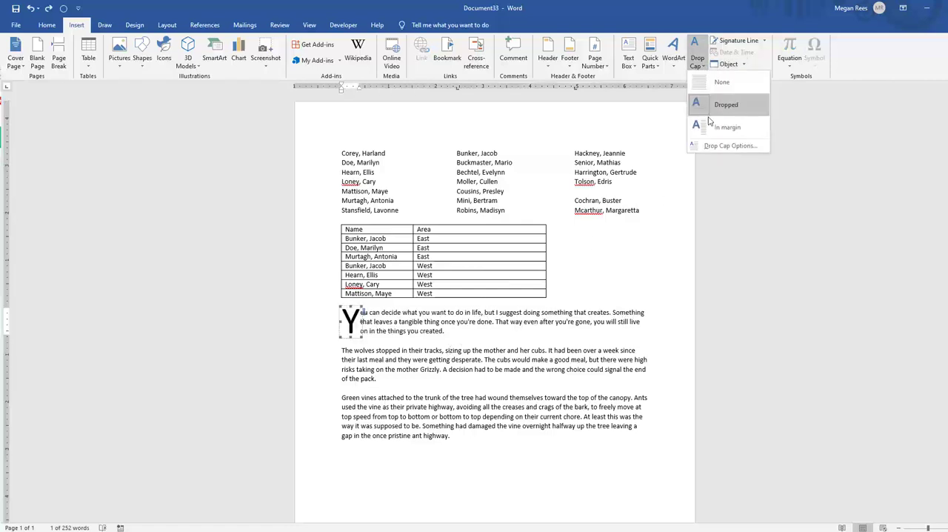
pyautogui.click(722, 147)
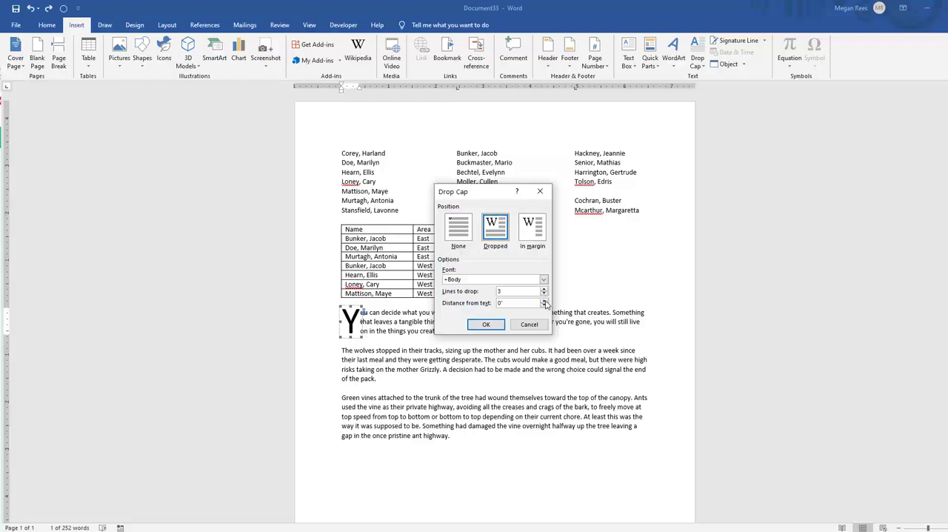
pyautogui.click(545, 300)
pyautogui.click(490, 325)
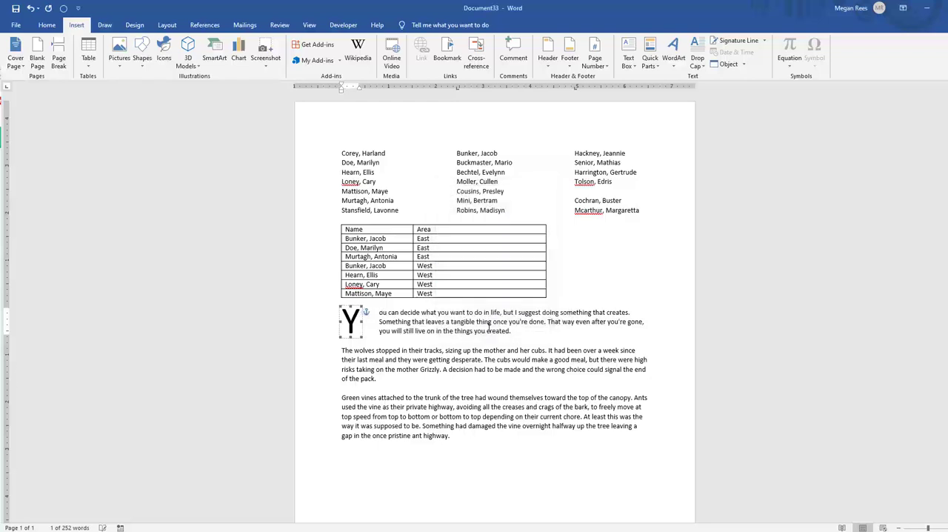
pyautogui.click(423, 354)
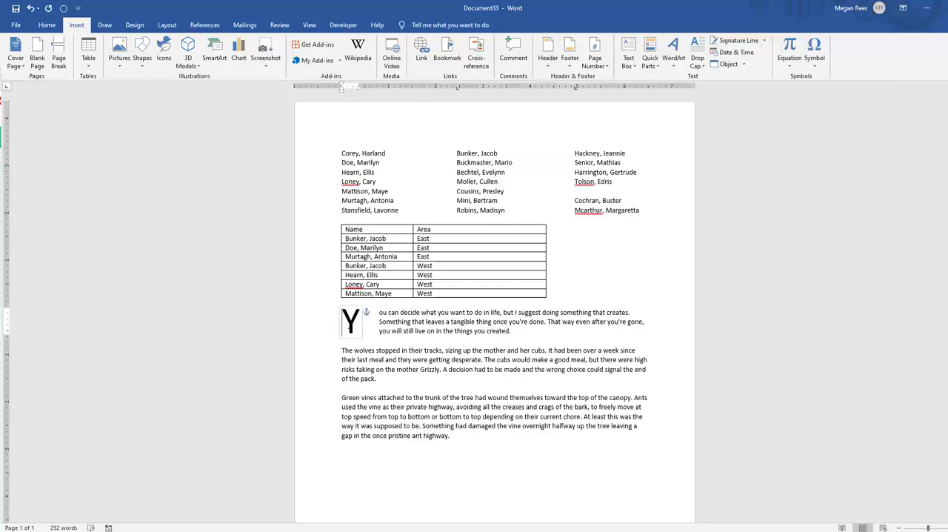
# Change the font of the "You can decide" paragraph's drop cap to AbottOldStyle
pyautogui.click(350, 321)
pyautogui.click(46, 25)
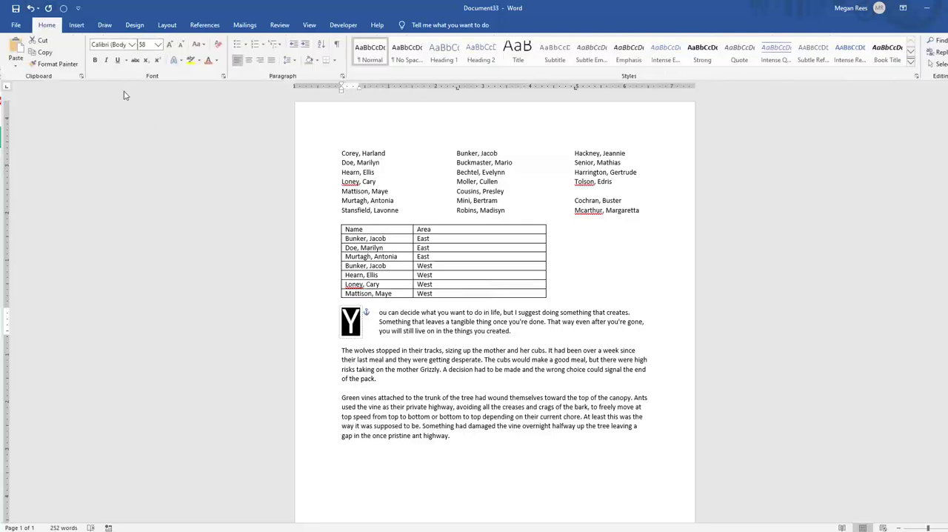
pyautogui.click(132, 45)
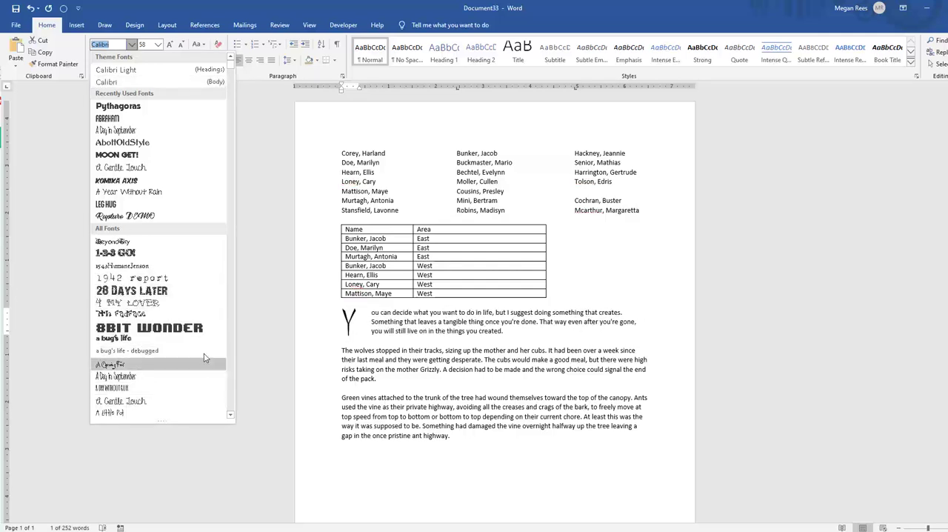
pyautogui.scroll(-5, 197, 338)
pyautogui.scroll(-2, 196, 341)
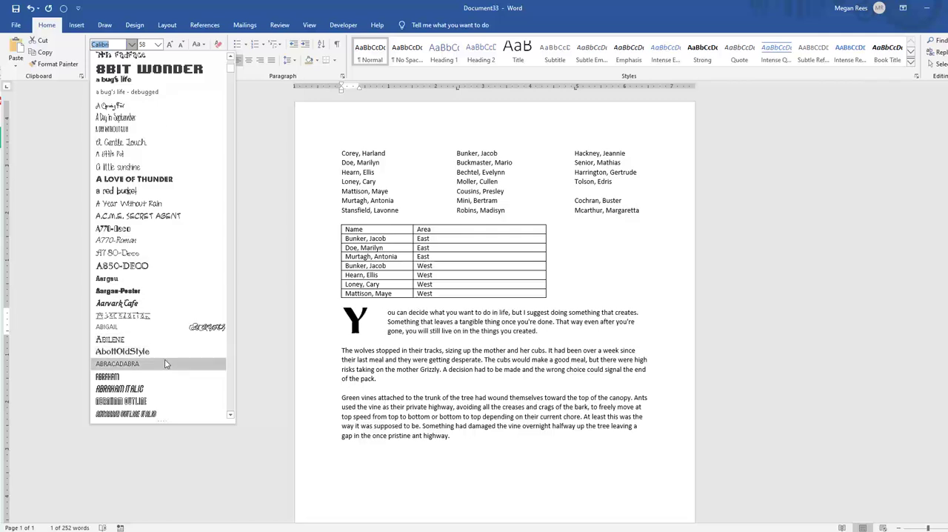
pyautogui.click(171, 359)
pyautogui.click(416, 350)
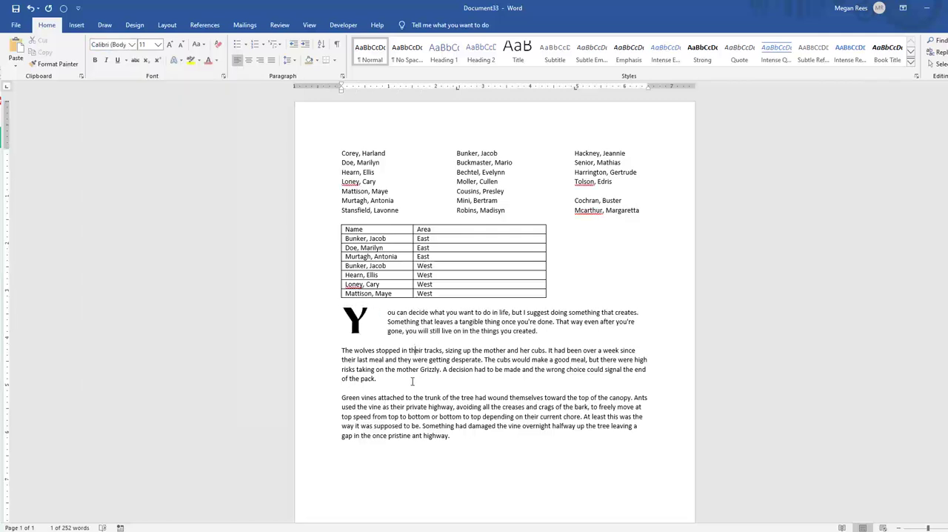
# Apply the orange outlined text effect to the drop cap Y of the "You can decide" paragraph
pyautogui.click(368, 334)
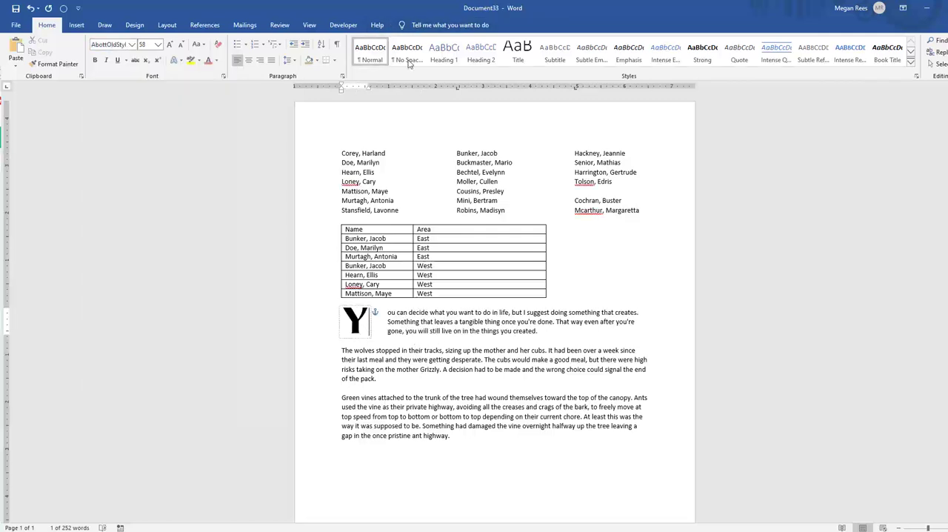
pyautogui.hotkey('shift', 'Left')
pyautogui.click(76, 25)
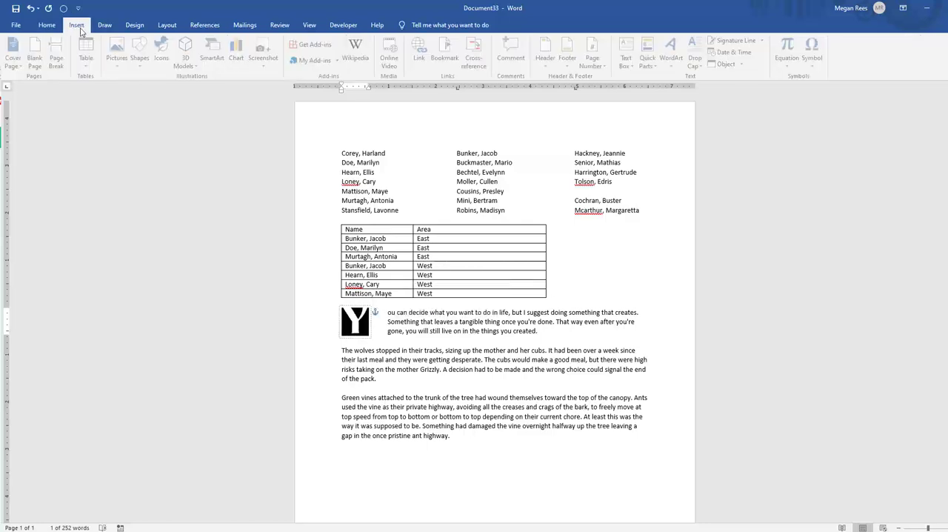
pyautogui.click(47, 24)
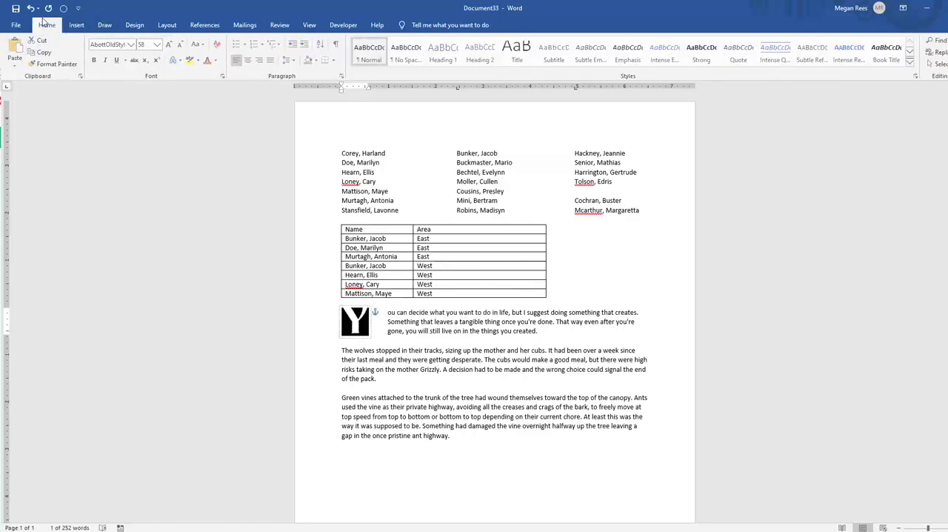
pyautogui.click(176, 60)
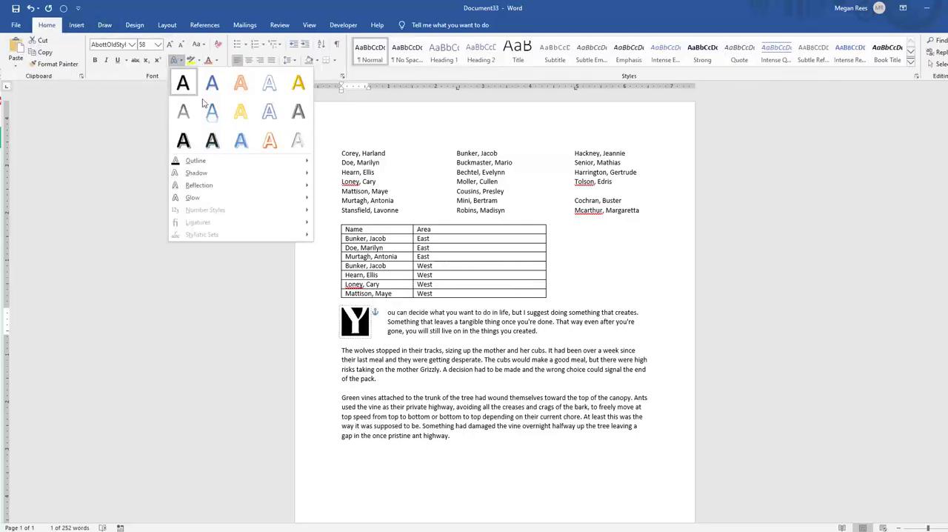
pyautogui.click(272, 143)
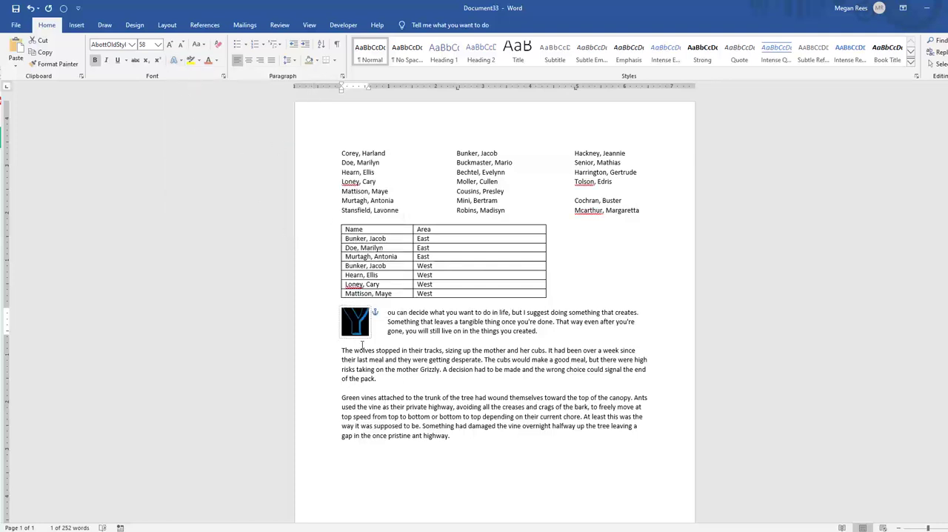
# Reduce the drop cap Y's font size to 48
pyautogui.click(182, 45)
pyautogui.click(181, 45)
pyautogui.click(169, 45)
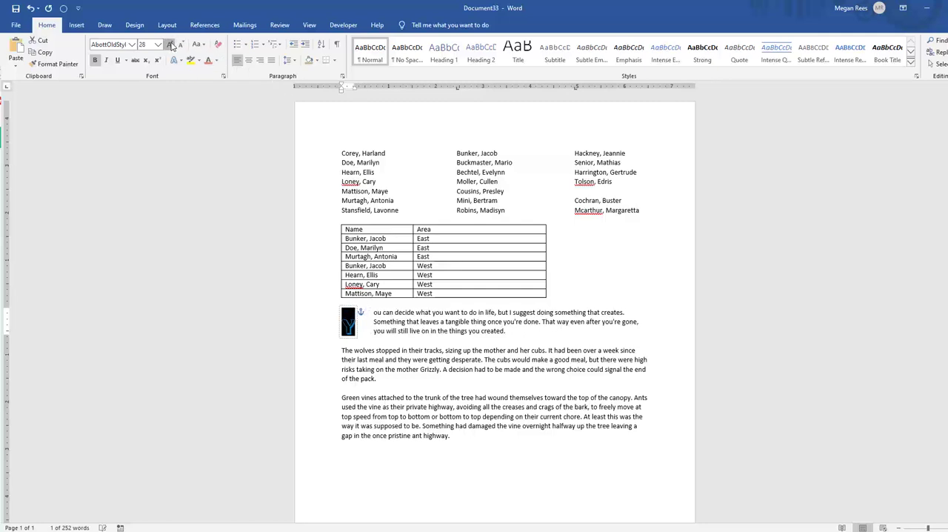
pyautogui.click(169, 45)
pyautogui.click(183, 45)
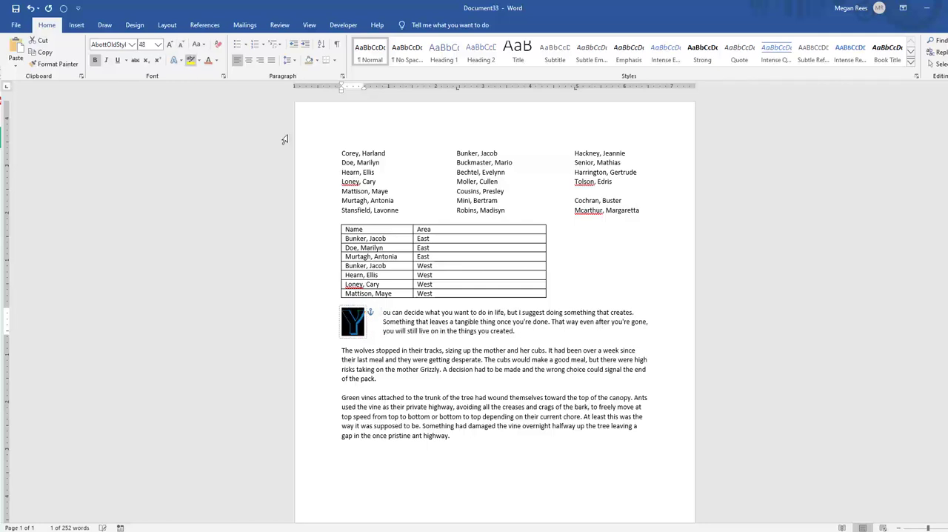
# Recolour the drop cap Y with a light blue-gray theme colour and add an orange glow effect
pyautogui.click(217, 61)
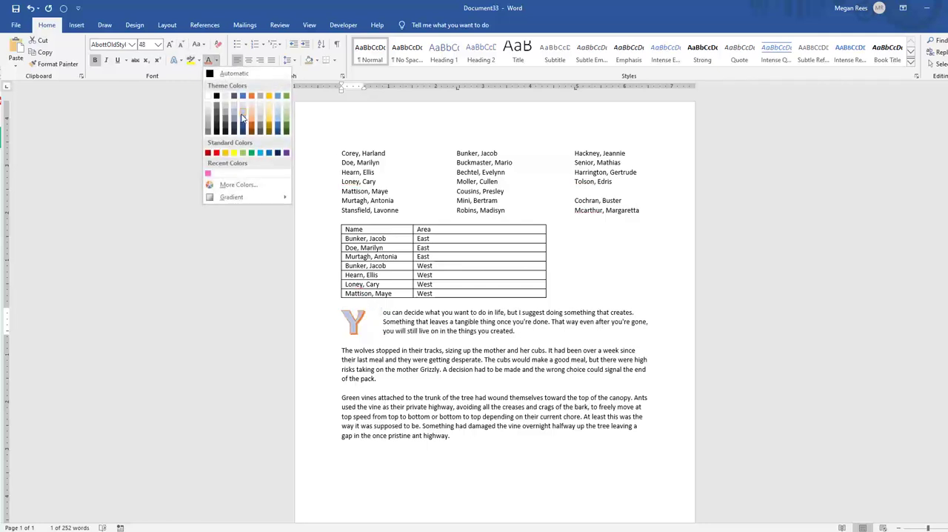
pyautogui.click(234, 107)
pyautogui.click(177, 60)
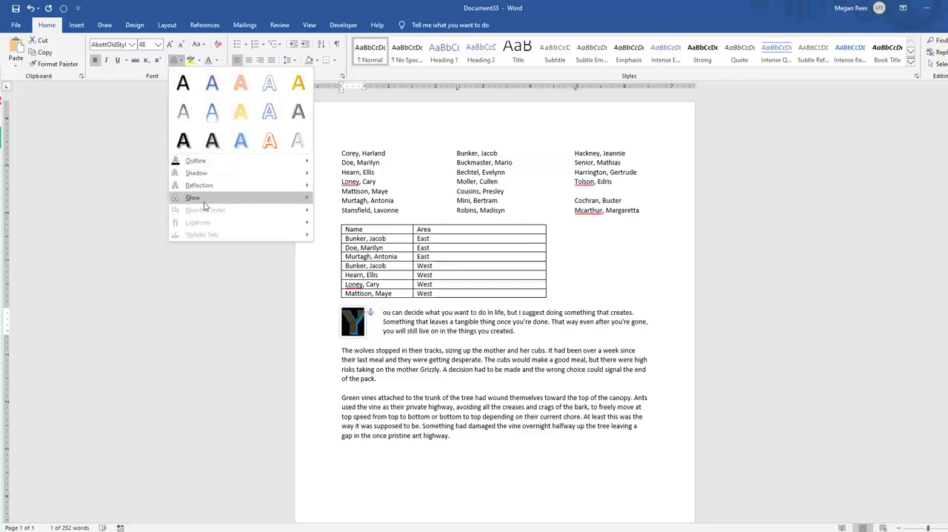
pyautogui.moveTo(292, 198)
pyautogui.click(371, 316)
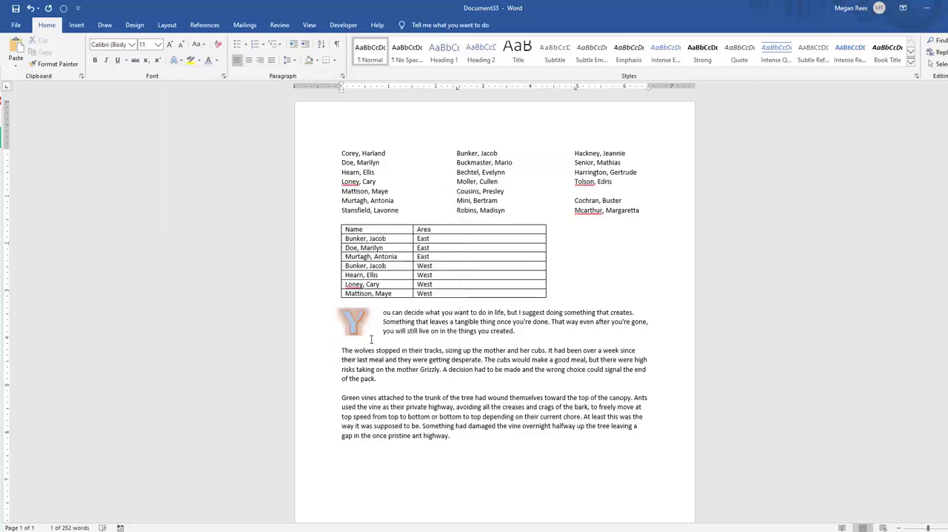
# Apply a Dropped drop cap to the first letter of the "The wolves stopped" paragraph
pyautogui.click(383, 388)
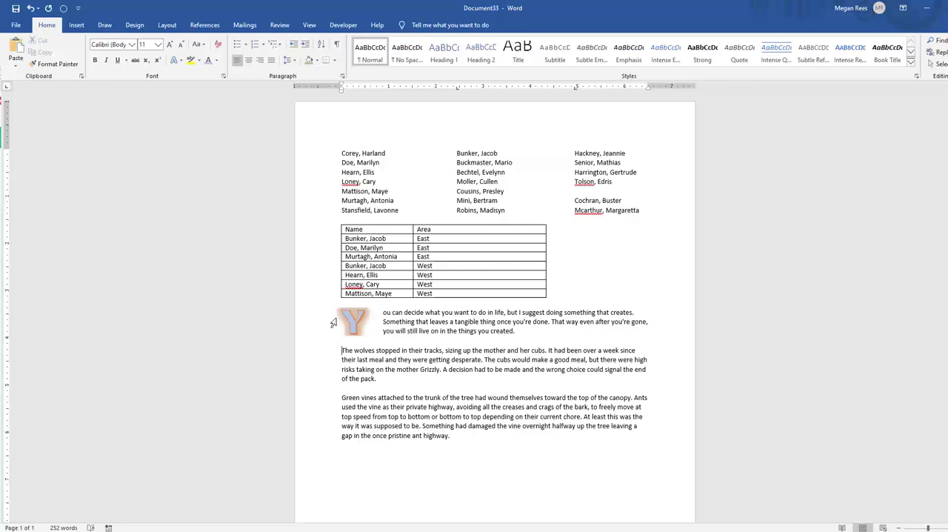
pyautogui.click(104, 24)
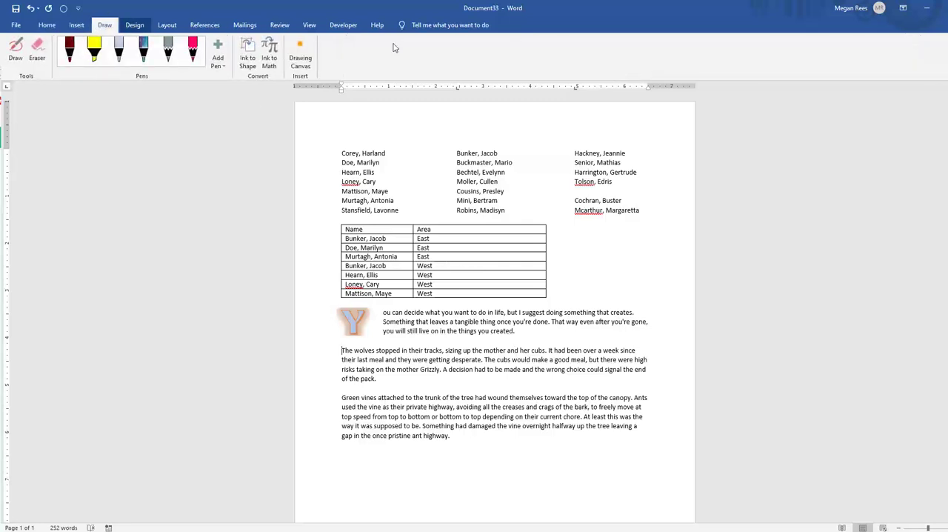
pyautogui.click(76, 25)
pyautogui.click(697, 60)
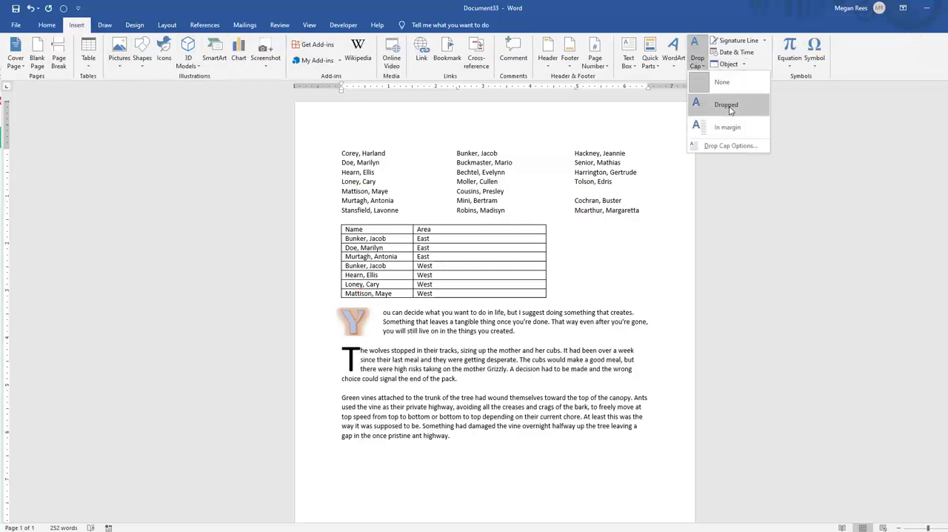
pyautogui.click(725, 105)
# Apply a Dropped drop cap to the first letter of the "Green vines" paragraph
pyautogui.click(342, 398)
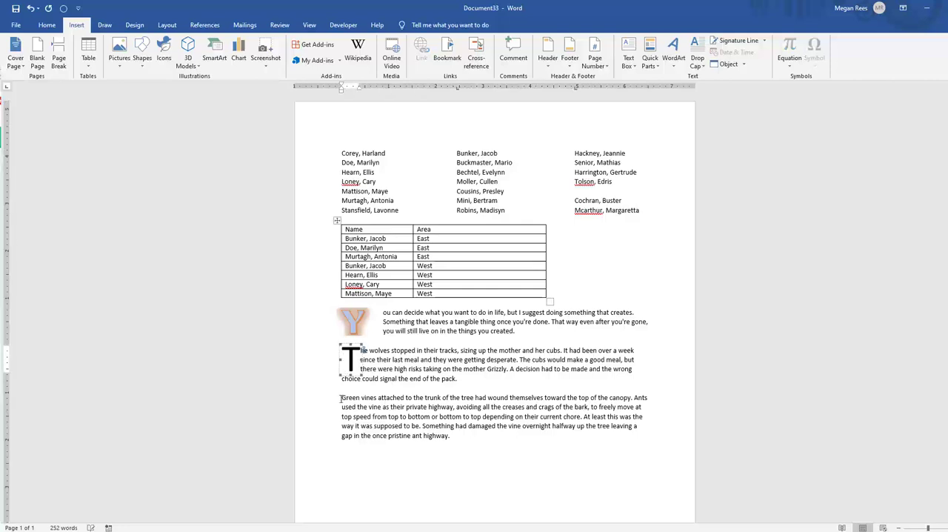
pyautogui.click(665, 67)
pyautogui.click(697, 61)
pyautogui.click(728, 111)
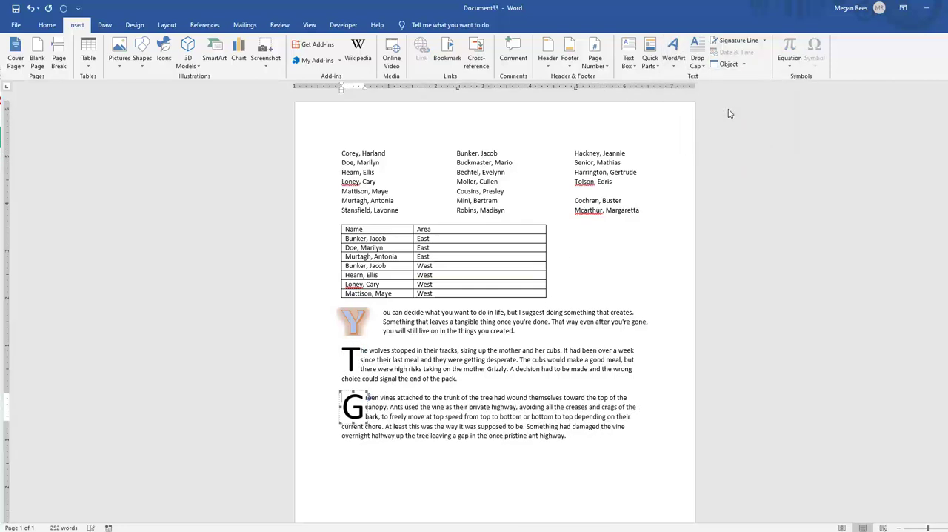
pyautogui.click(479, 368)
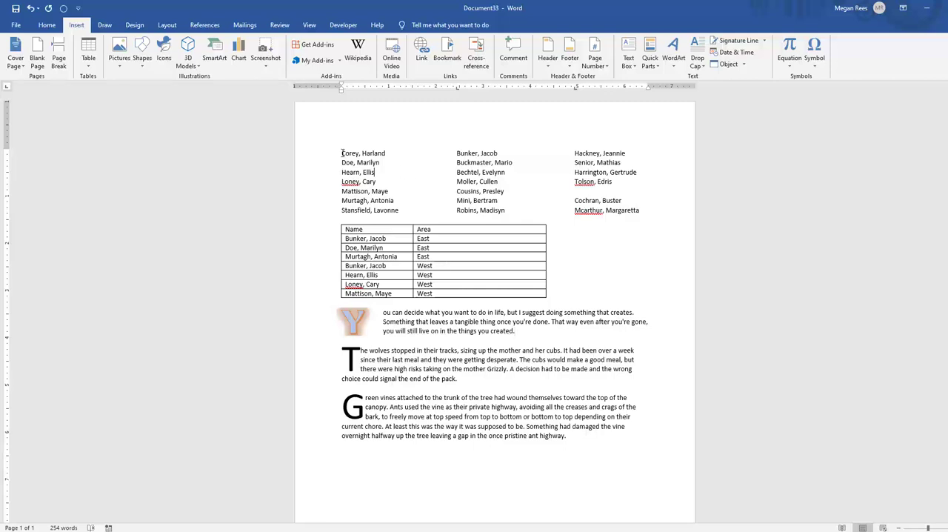
# Paste the sample list of names at the end of the document, below the "Green vines" paragraph
pyautogui.moveTo(342, 153); pyautogui.dragTo(396, 186)
pyautogui.click(395, 212)
pyautogui.scroll(-3, 403, 331)
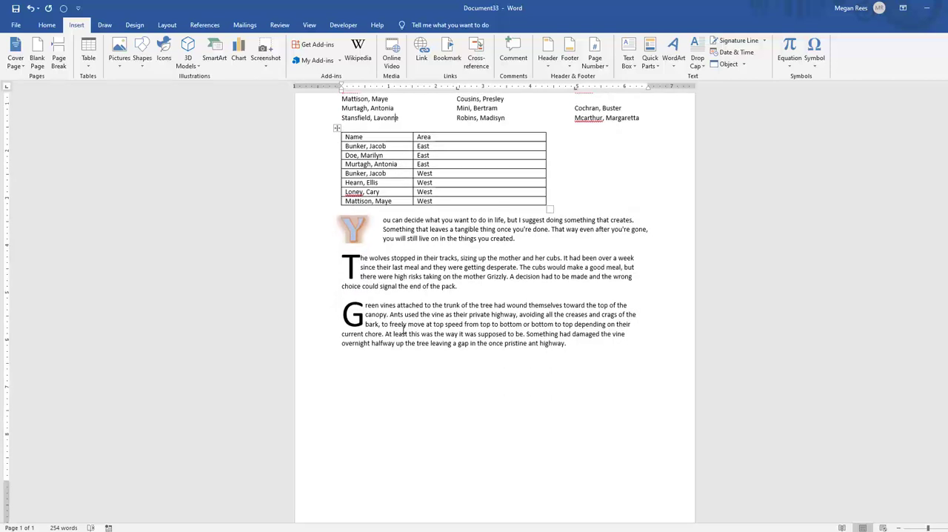
pyautogui.hotkey('ctrl', 'End')
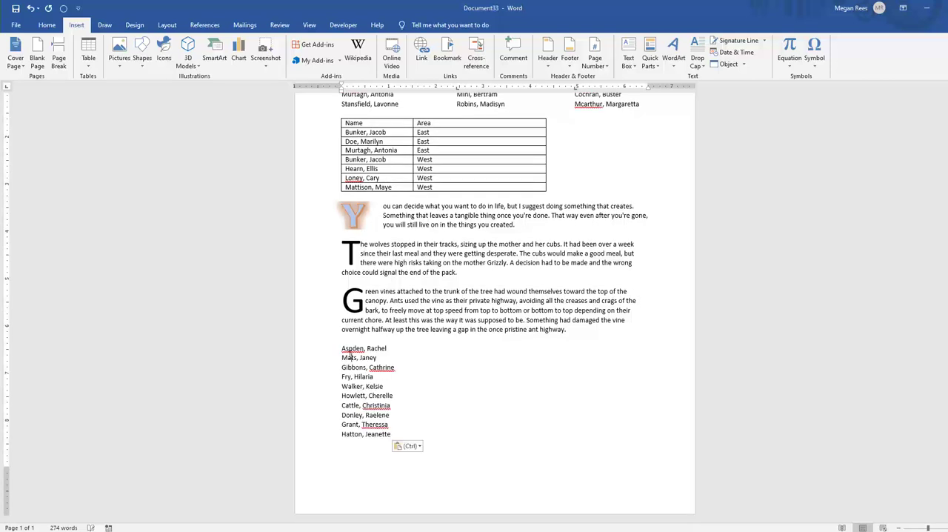
# Try bullets on the three-column name list above the table, and remove them
pyautogui.moveTo(341, 345); pyautogui.dragTo(395, 426)
pyautogui.scroll(2, 396, 425)
pyautogui.click(378, 145)
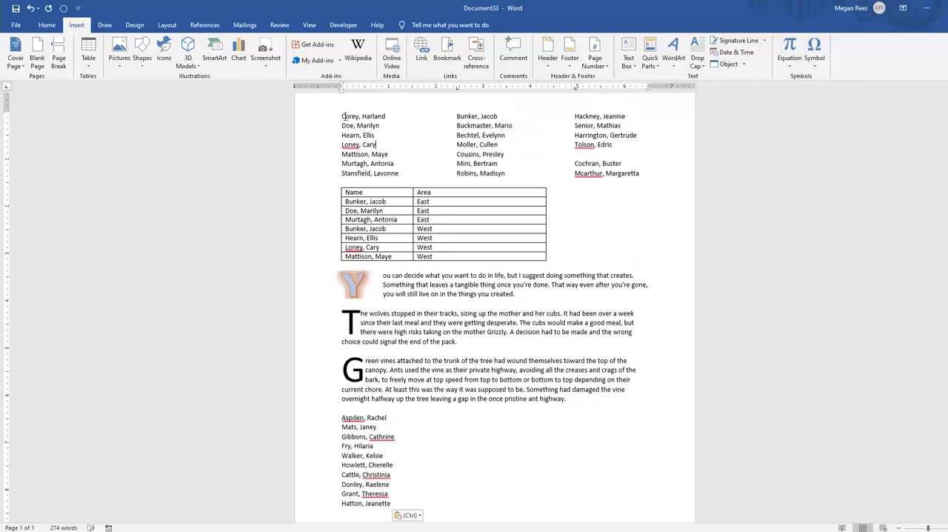
pyautogui.moveTo(342, 116); pyautogui.dragTo(345, 184)
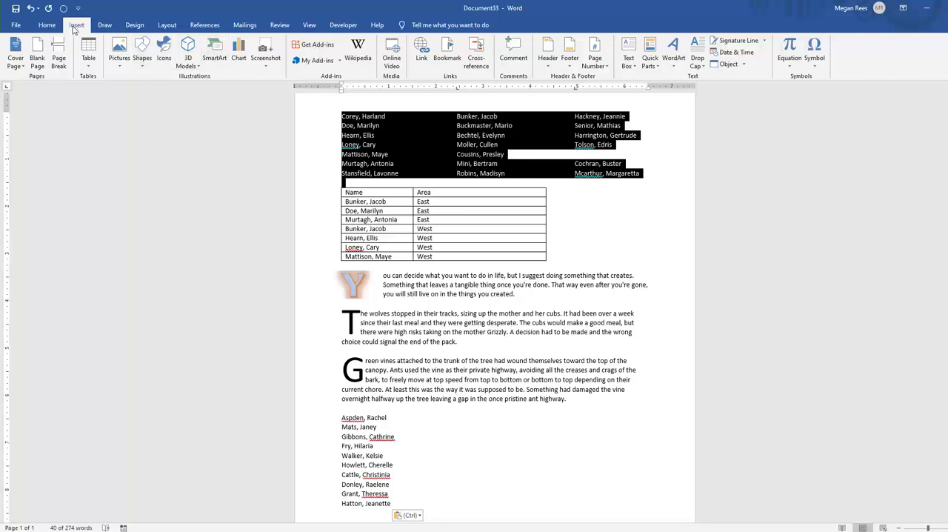
pyautogui.click(46, 24)
pyautogui.click(237, 45)
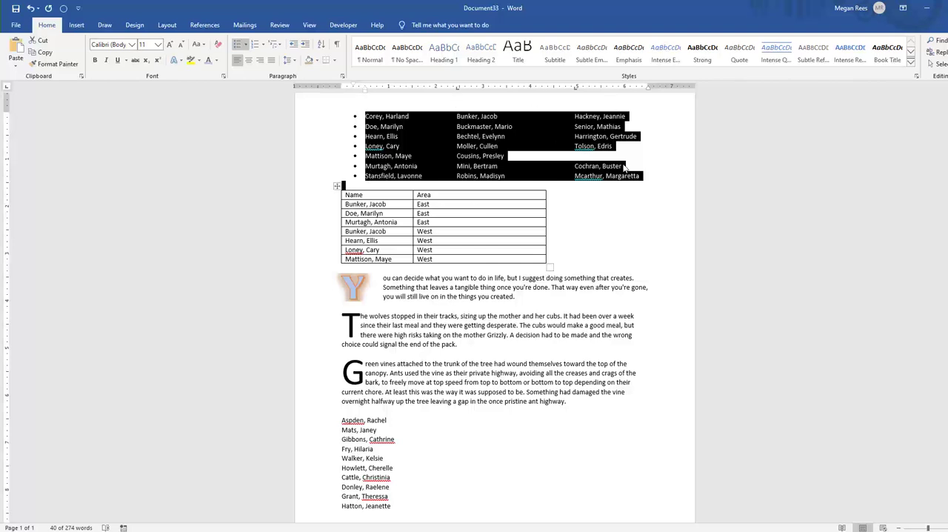
pyautogui.click(237, 45)
pyautogui.click(237, 45)
pyautogui.click(237, 45)
pyautogui.click(429, 274)
# Try a bullet on the first "East" entry in the table's Area column, and remove it
pyautogui.click(419, 201)
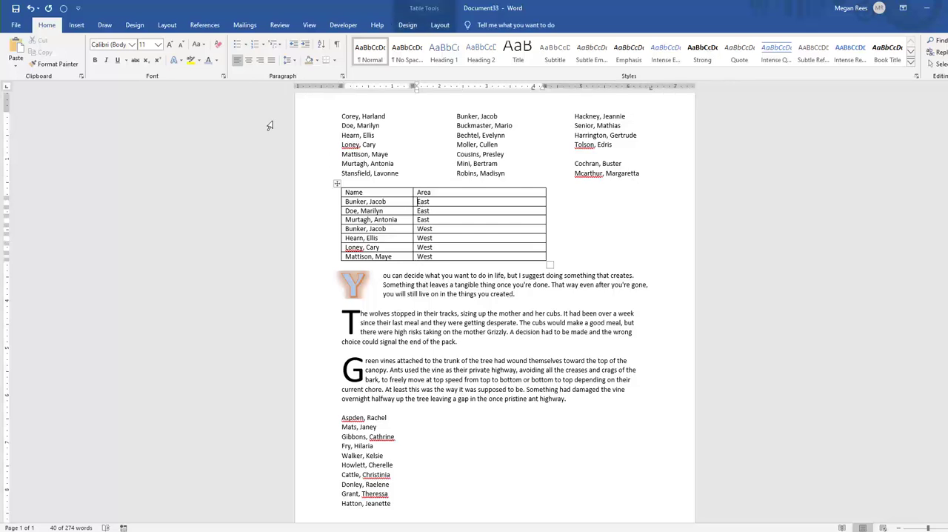
pyautogui.click(237, 45)
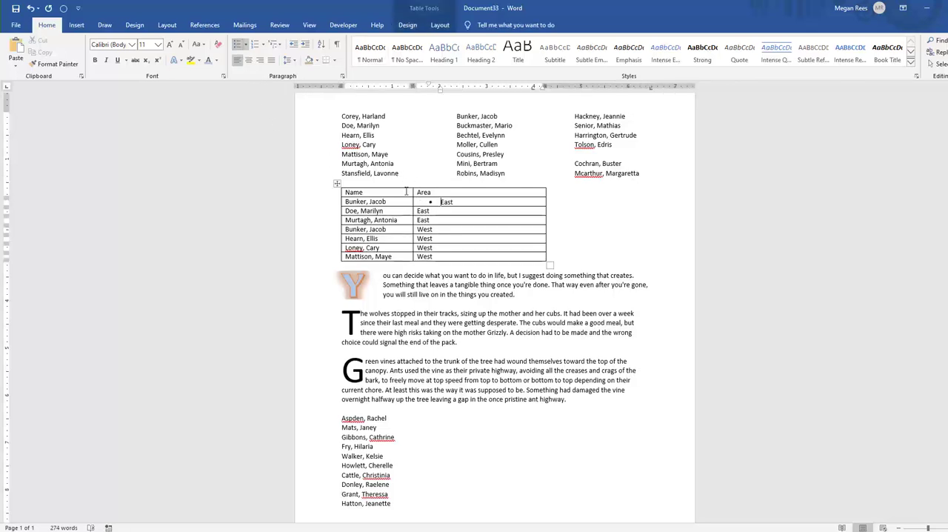
pyautogui.click(237, 45)
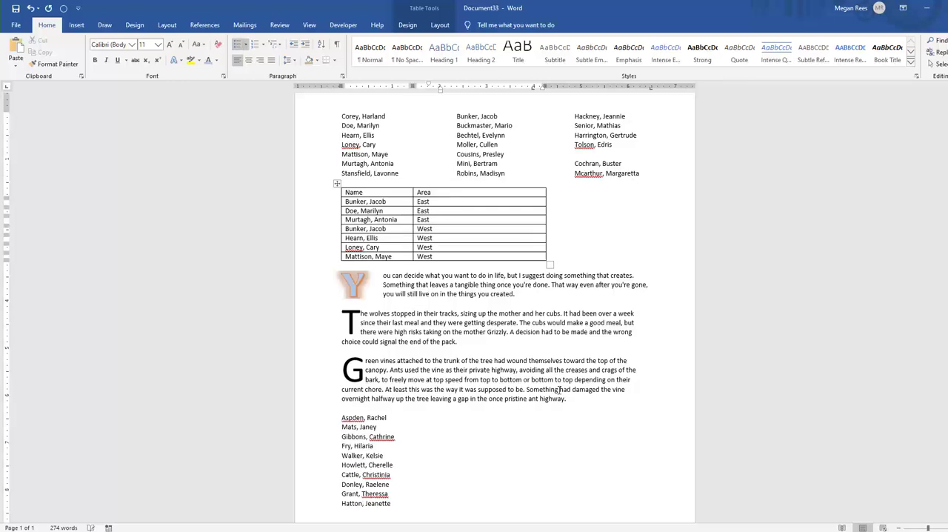
# Apply round bullets to the pasted list of names at the end of the document
pyautogui.scroll(-2, 478, 421)
pyautogui.click(343, 348)
pyautogui.moveTo(344, 348); pyautogui.dragTo(410, 436)
pyautogui.click(237, 45)
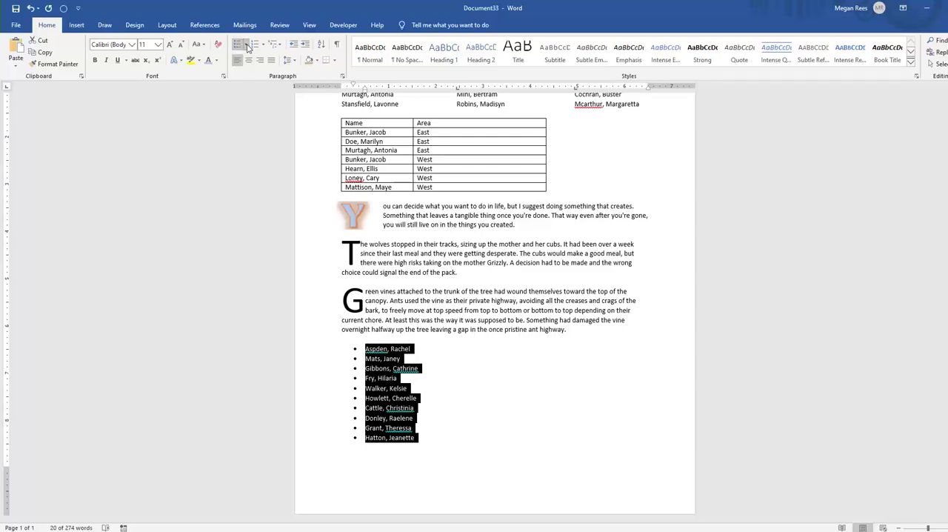
# Change the bullets of the name list at the end of the document to the four-diamond symbol from the bullet library
pyautogui.click(247, 45)
pyautogui.click(246, 44)
pyautogui.click(246, 44)
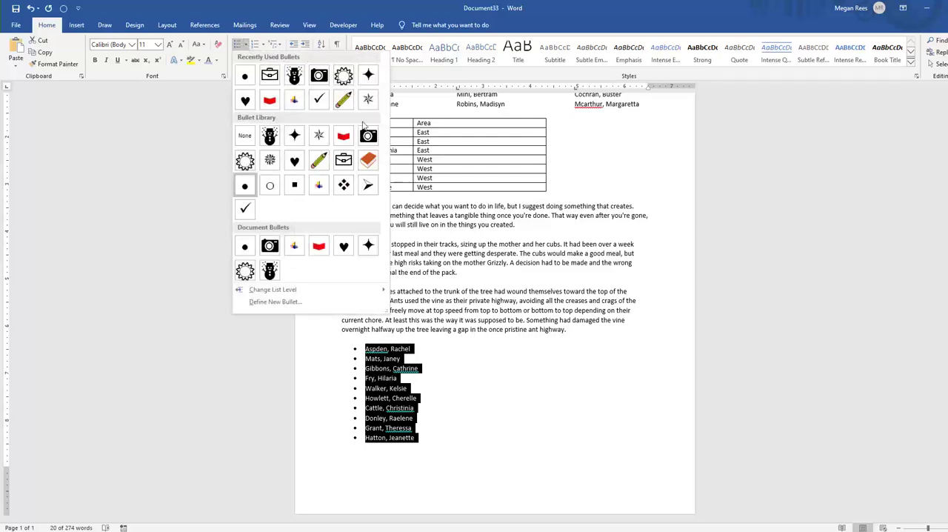
pyautogui.click(508, 377)
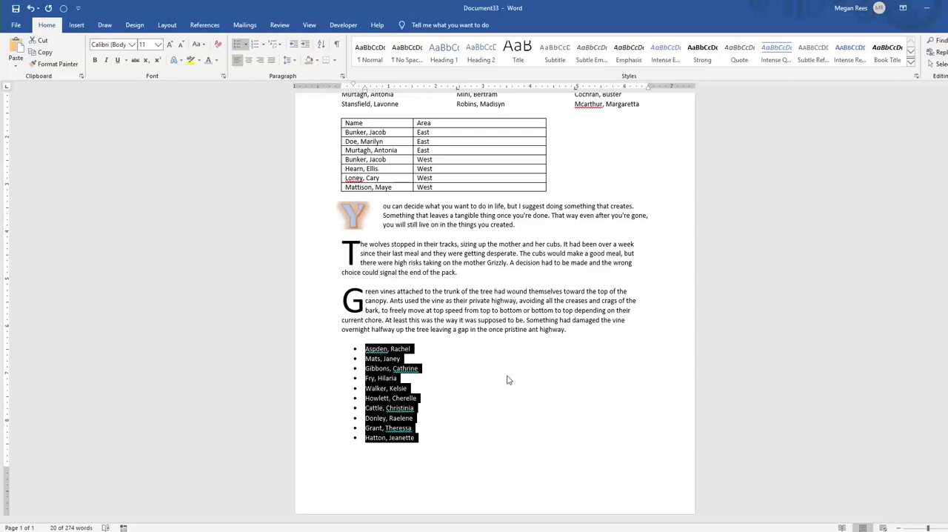
pyautogui.click(246, 45)
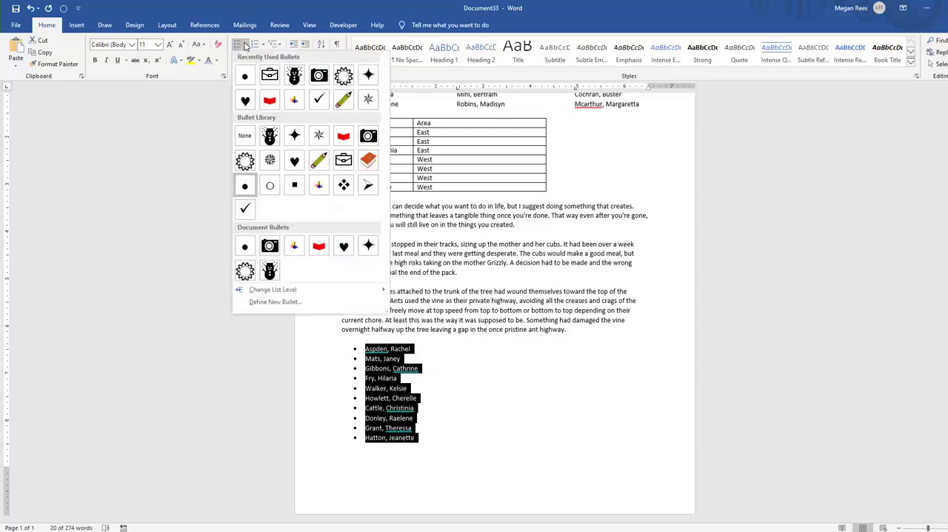
pyautogui.click(246, 45)
pyautogui.click(246, 45)
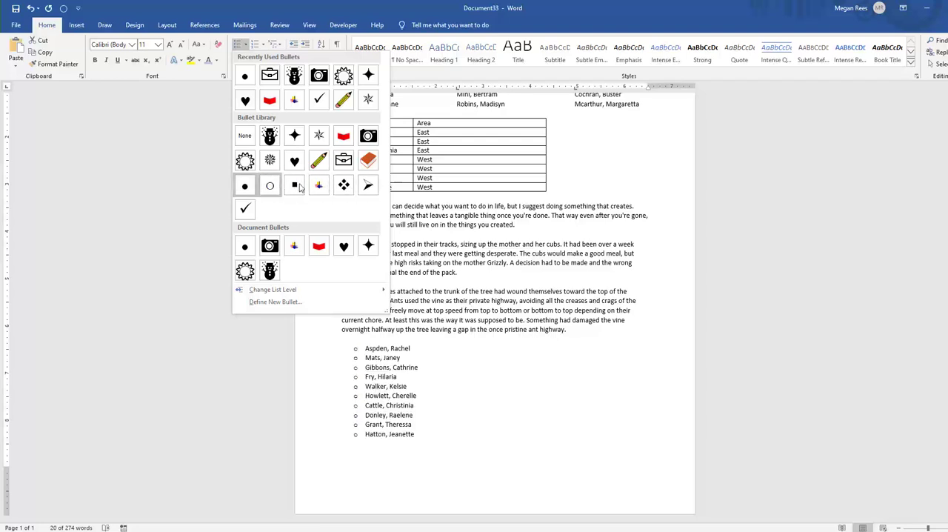
pyautogui.click(344, 185)
pyautogui.click(457, 428)
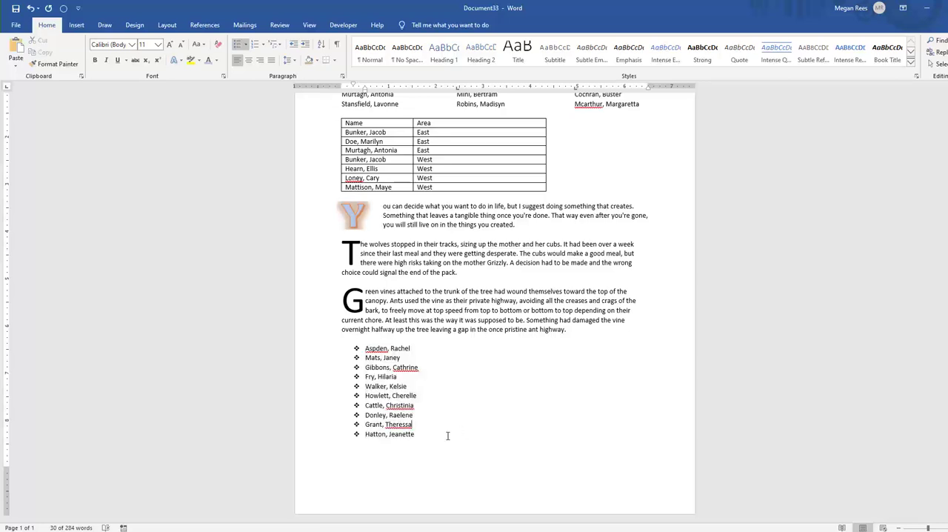
# Define Wingdings symbol 200 as a new bullet and apply it to the name list at the end of the document
pyautogui.moveTo(417, 435); pyautogui.dragTo(349, 346)
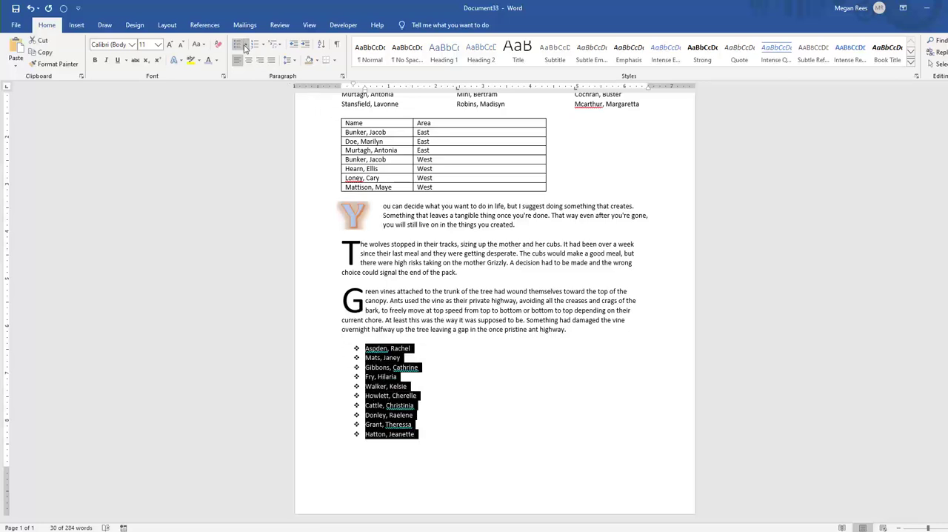
pyautogui.click(245, 45)
pyautogui.click(270, 310)
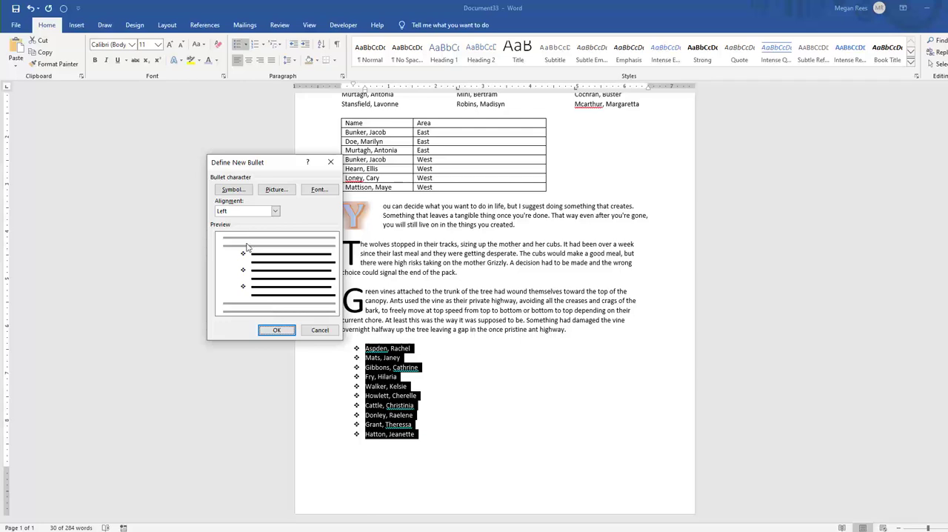
pyautogui.moveTo(254, 161); pyautogui.dragTo(180, 105)
pyautogui.click(166, 134)
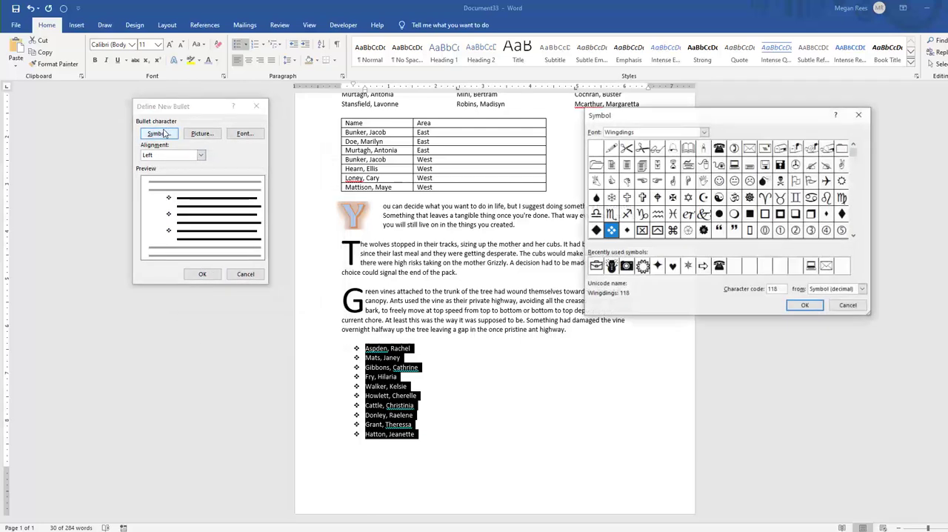
pyautogui.moveTo(694, 121); pyautogui.dragTo(497, 110)
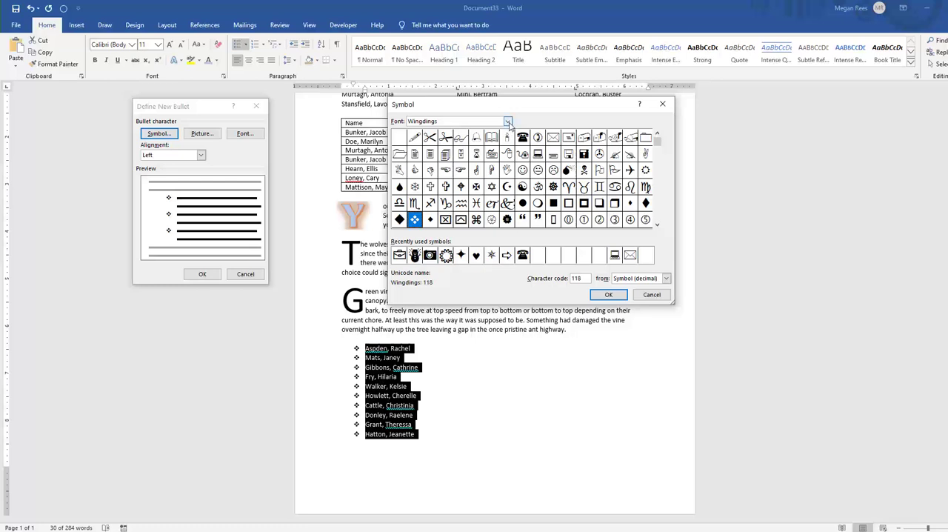
pyautogui.click(460, 142)
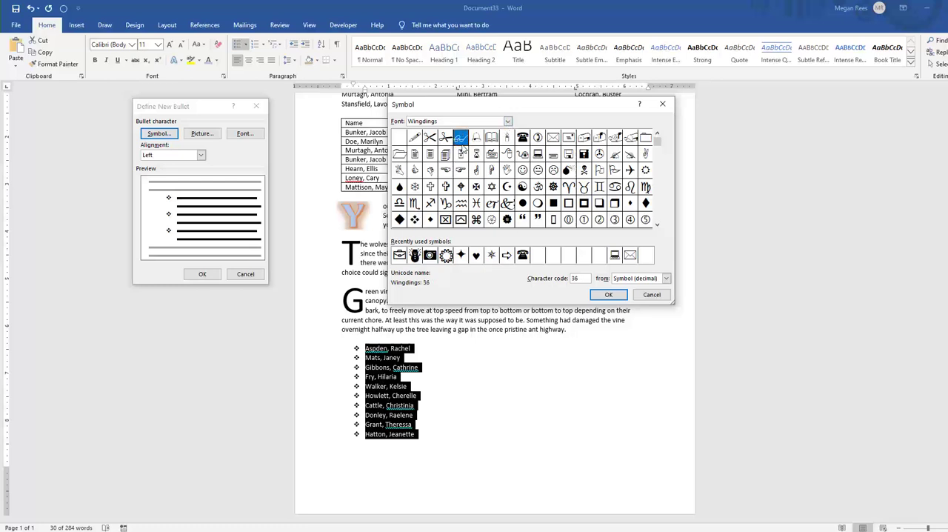
pyautogui.click(539, 217)
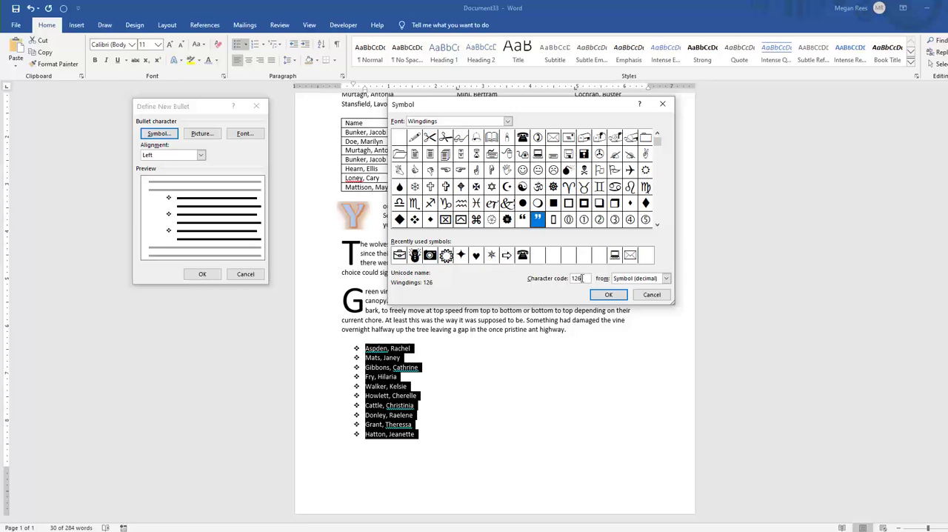
pyautogui.moveTo(583, 278); pyautogui.dragTo(522, 274)
pyautogui.write('200')
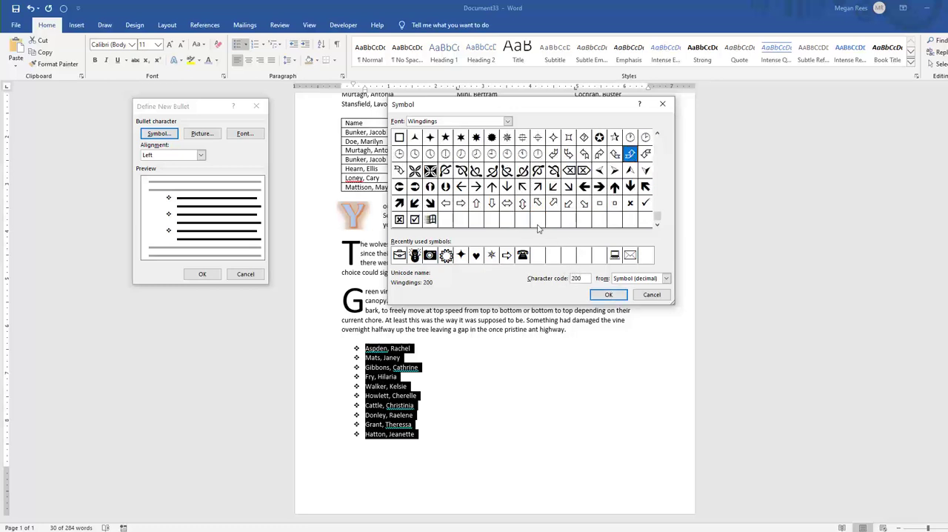
pyautogui.click(615, 297)
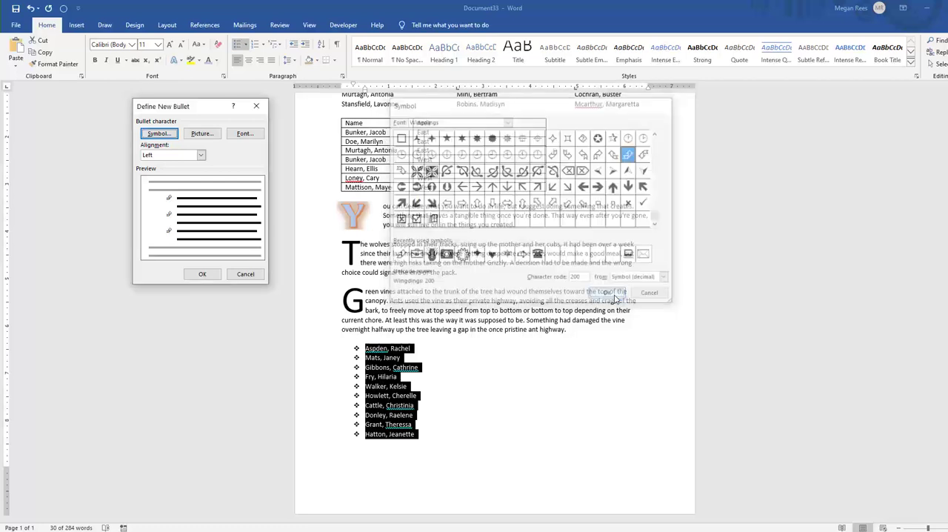
pyautogui.click(200, 274)
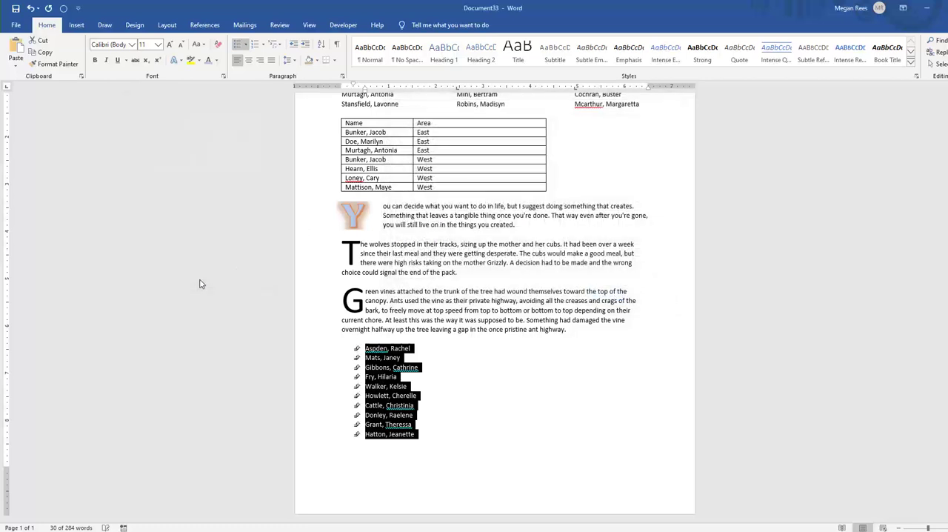
# Try defining a new bullet character from a different symbol font for the name list
pyautogui.click(245, 45)
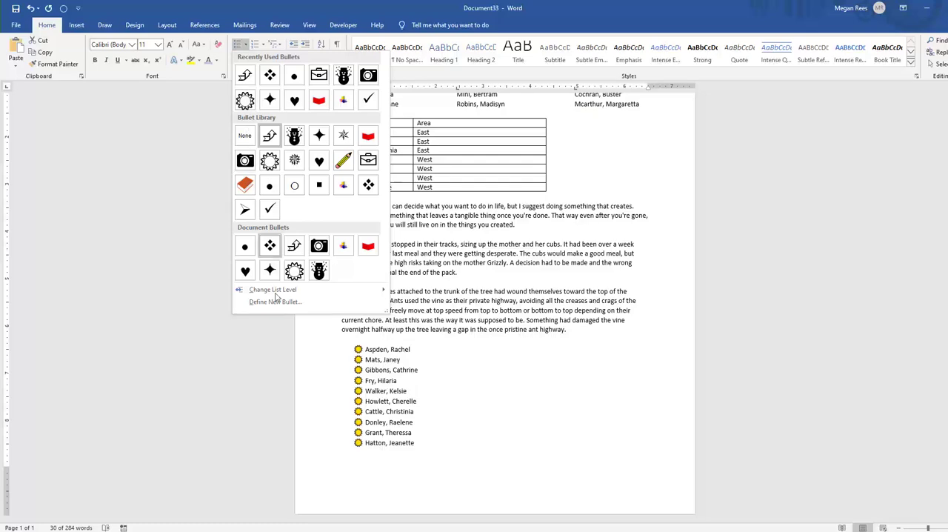
pyautogui.click(274, 305)
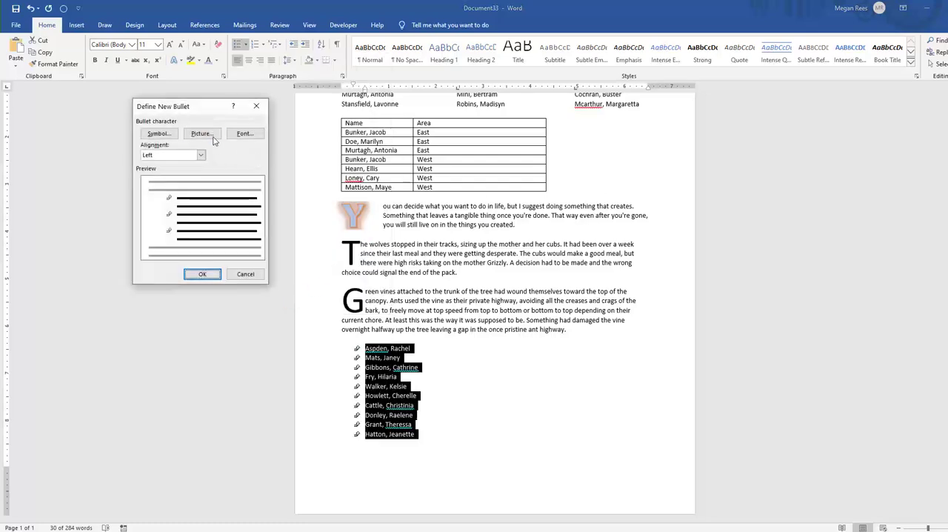
pyautogui.click(158, 133)
pyautogui.click(507, 120)
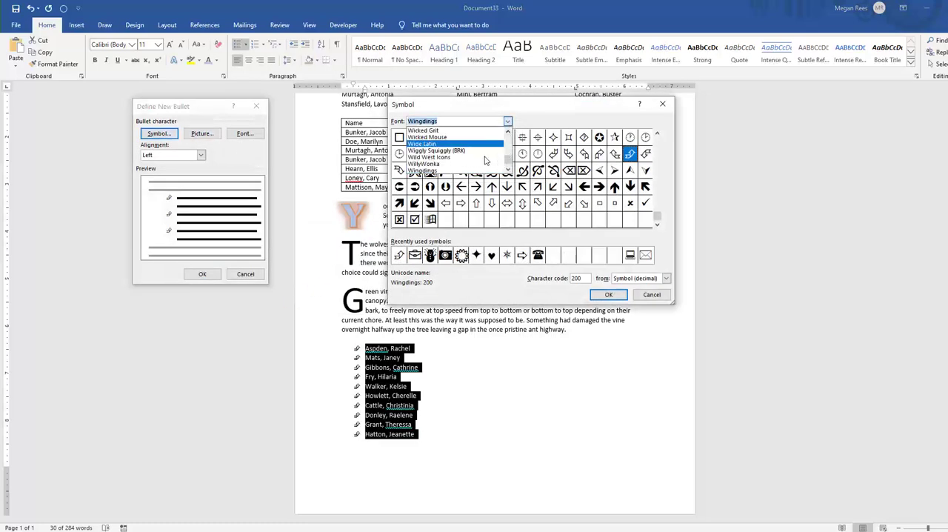
pyautogui.click(459, 133)
pyautogui.click(608, 294)
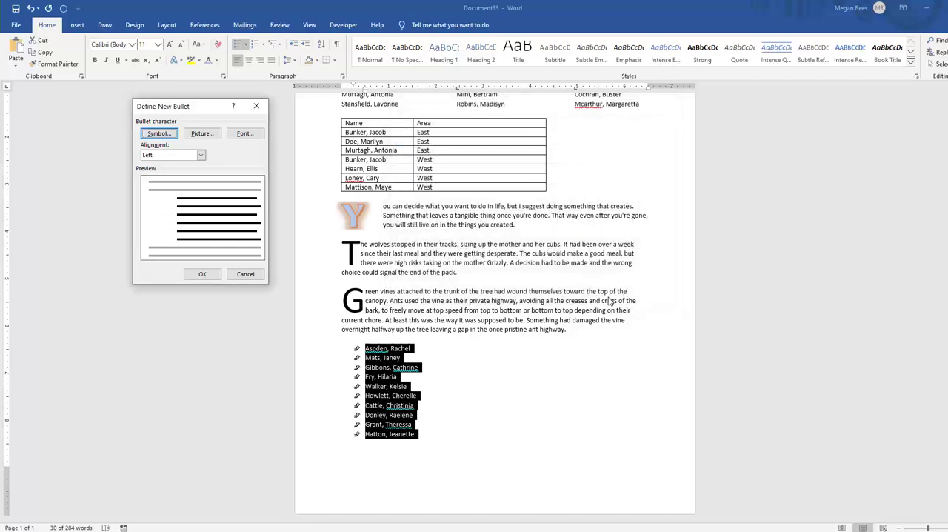
pyautogui.click(203, 273)
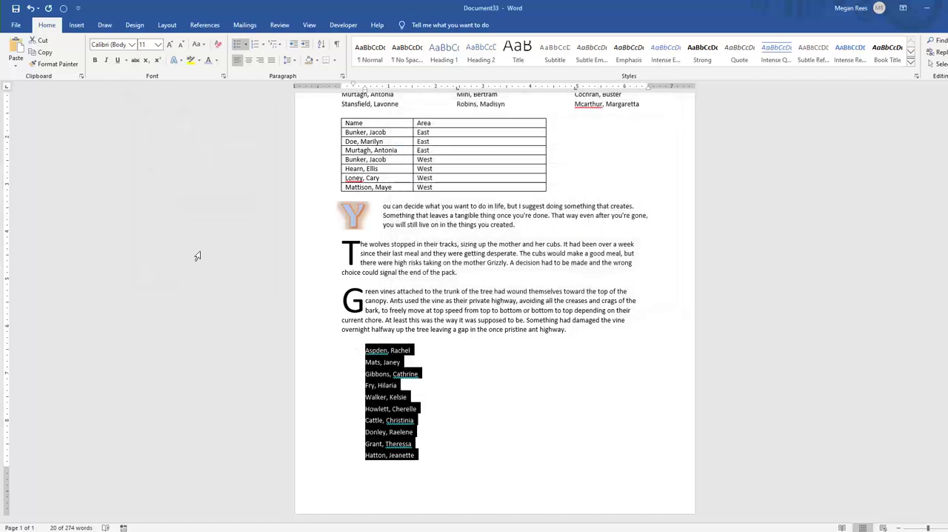
pyautogui.click(132, 44)
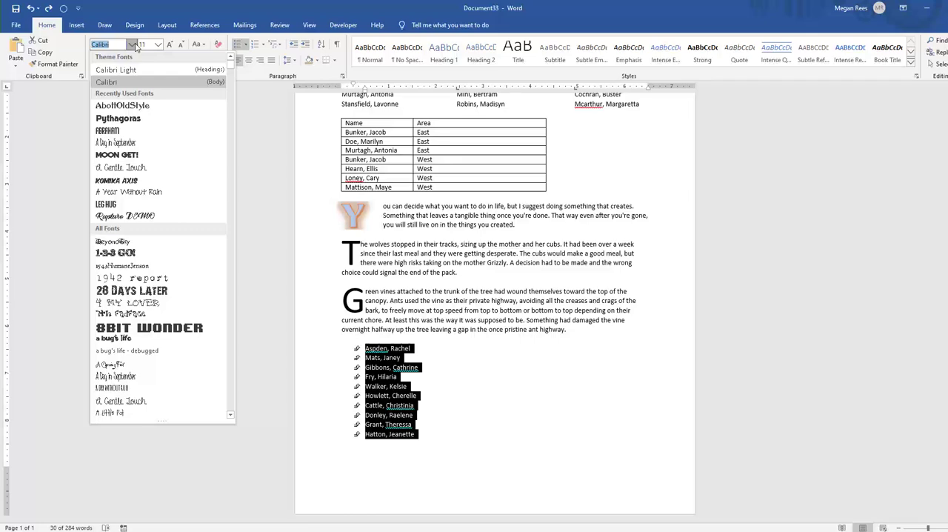
pyautogui.click(245, 44)
# Start defining another new symbol bullet for the name list, with Segoe UI Emoji as the symbol font
pyautogui.click(245, 44)
pyautogui.click(274, 300)
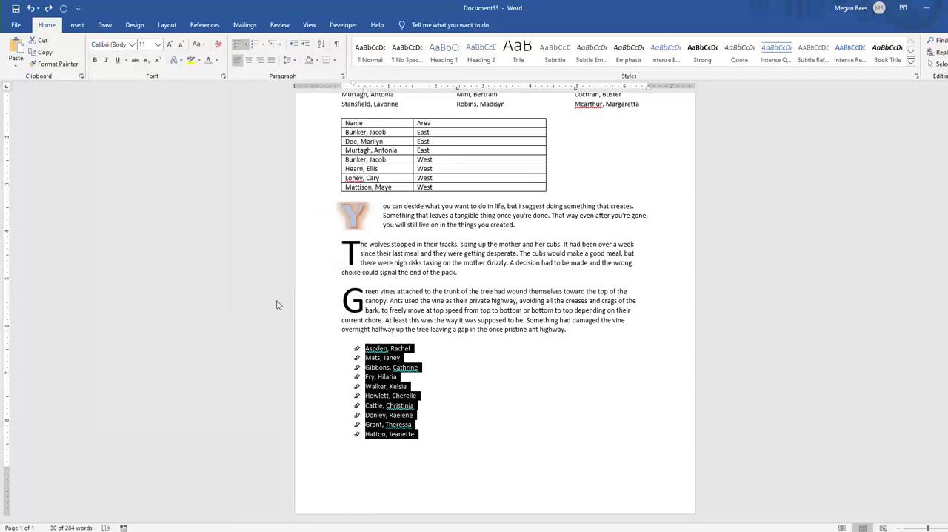
pyautogui.click(158, 134)
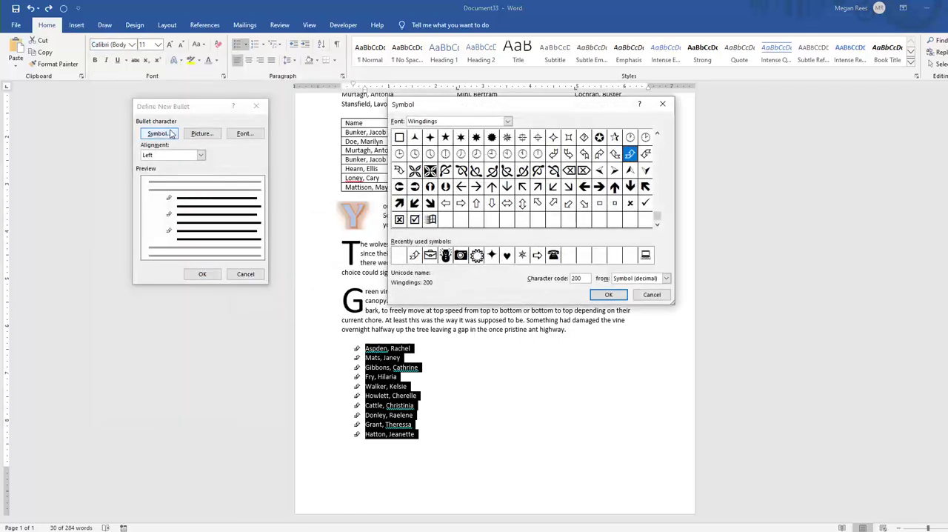
pyautogui.click(508, 121)
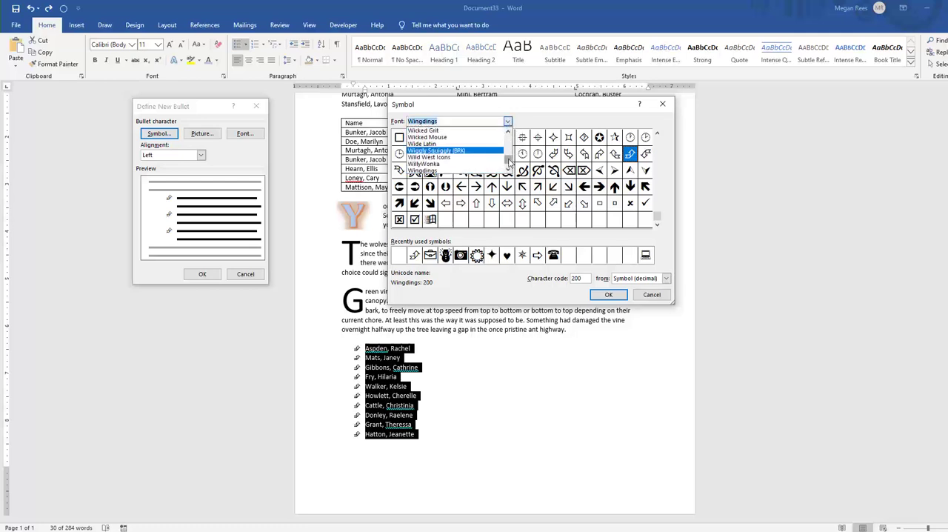
pyautogui.moveTo(511, 169); pyautogui.dragTo(511, 138)
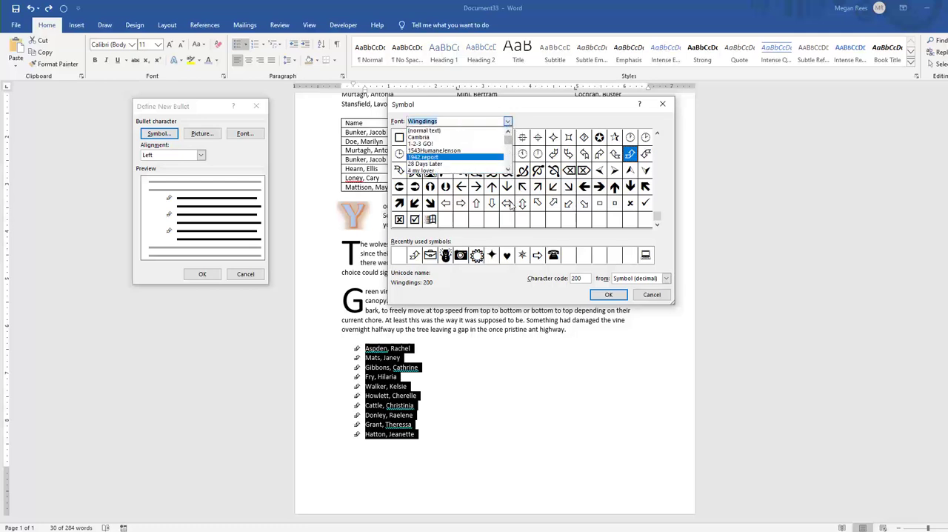
pyautogui.scroll(-15, 450, 141)
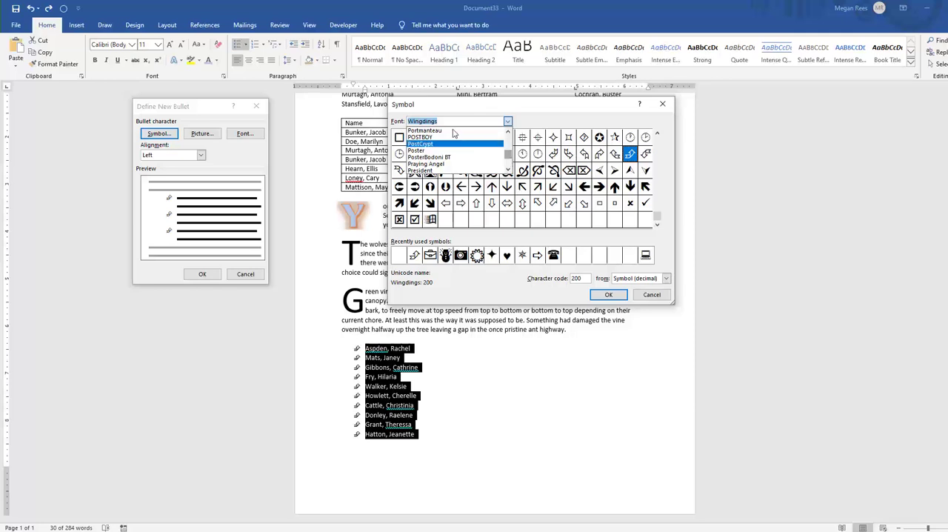
pyautogui.write('segh')
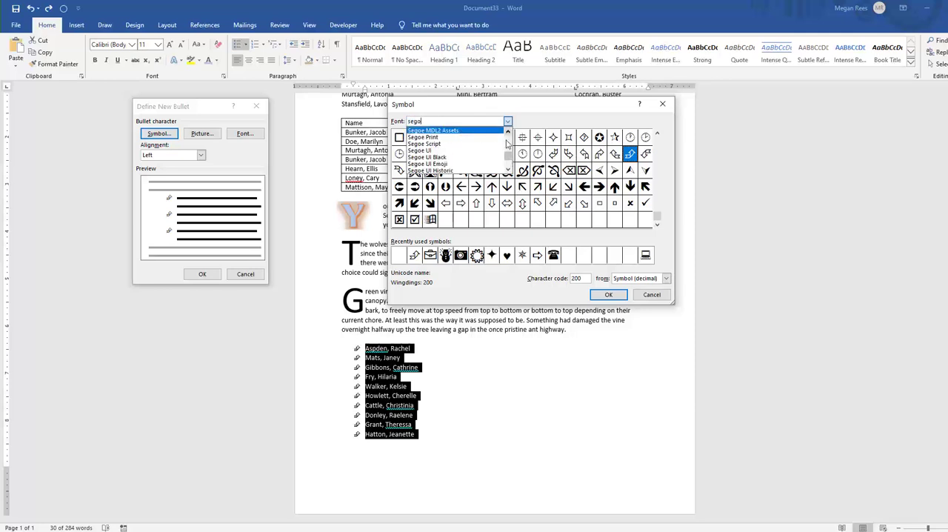
pyautogui.scroll(-2, 507, 169)
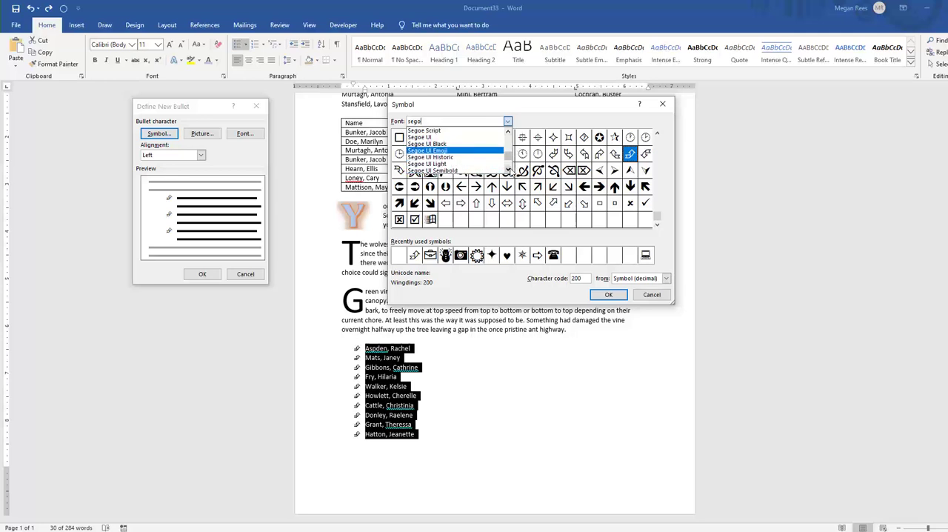
pyautogui.click(465, 152)
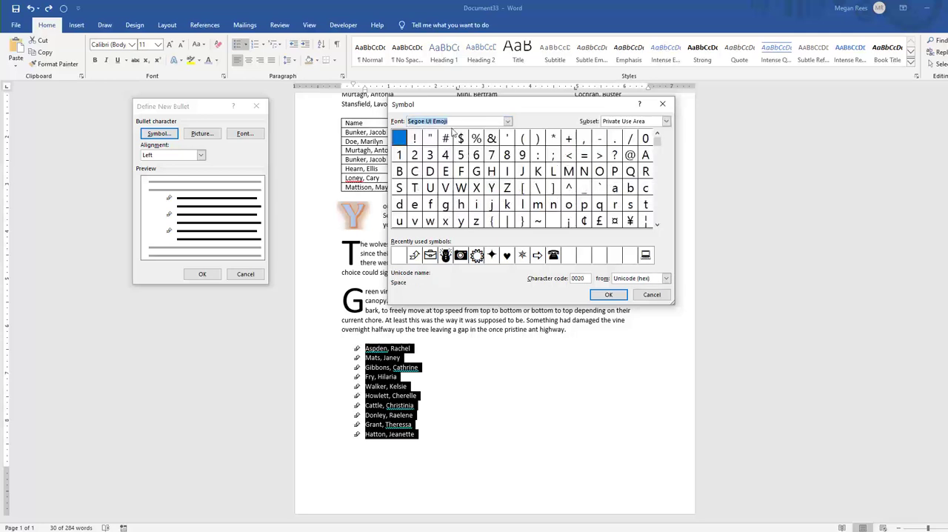
# Choose the Black Telephone symbol as the new bullet and apply it to the name list
pyautogui.moveTo(657, 142); pyautogui.dragTo(661, 198)
pyautogui.click(538, 187)
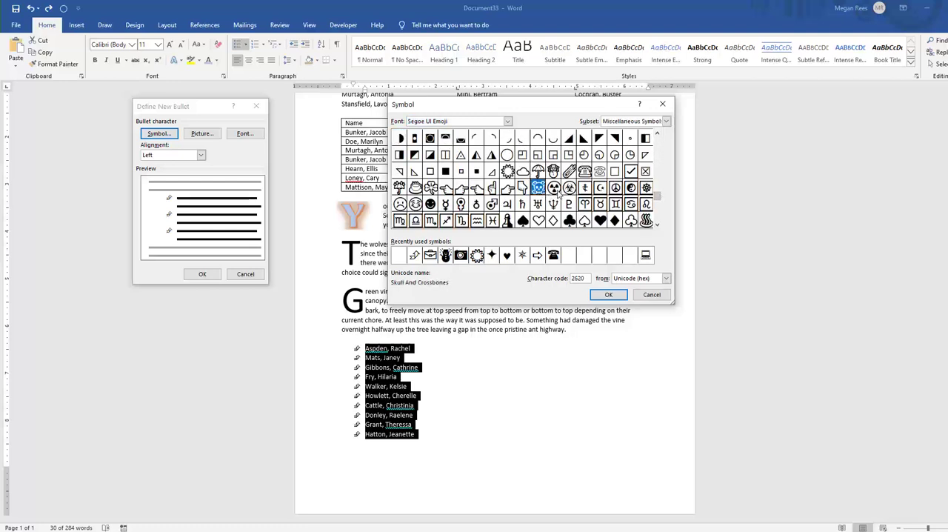
pyautogui.click(554, 188)
pyautogui.click(568, 187)
pyautogui.click(584, 171)
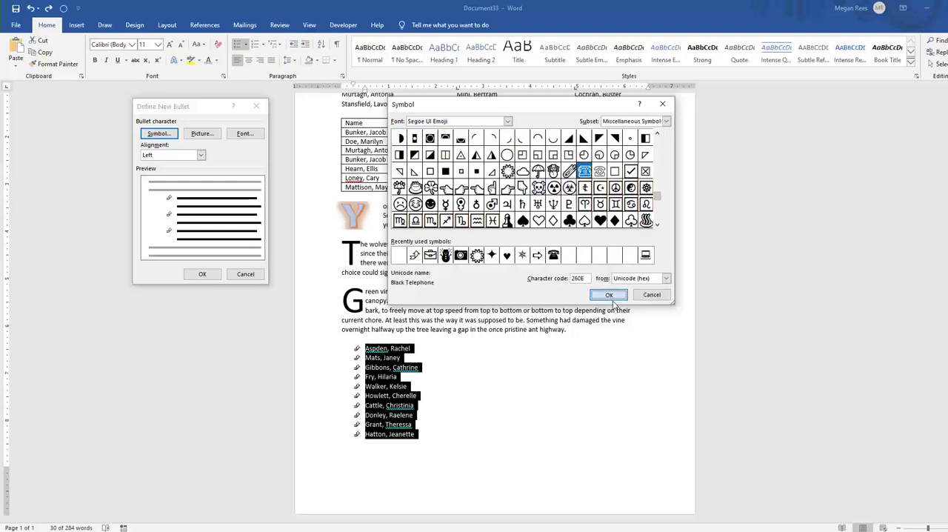
pyautogui.click(607, 295)
pyautogui.click(212, 274)
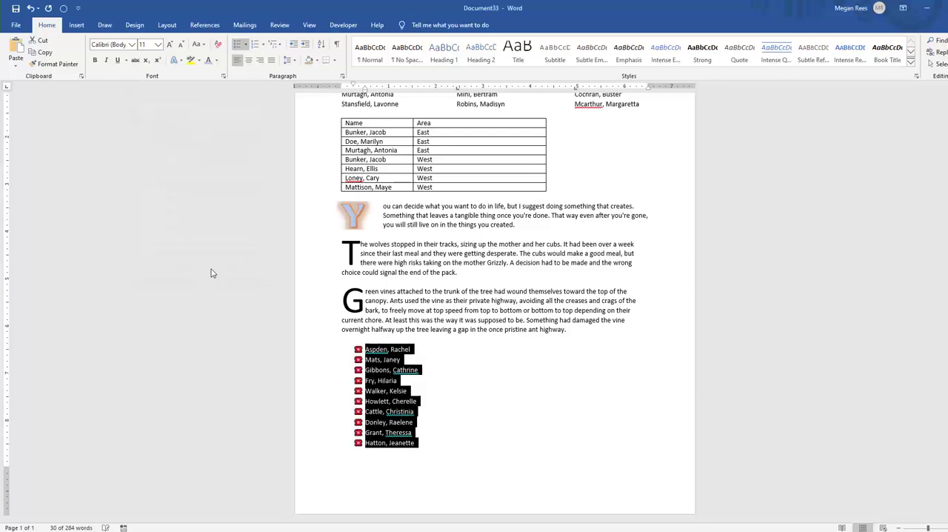
# Start defining a picture bullet for the whole telephone-bulleted name list, and search Bing images for kittens
pyautogui.click(437, 426)
pyautogui.moveTo(426, 447); pyautogui.dragTo(343, 322)
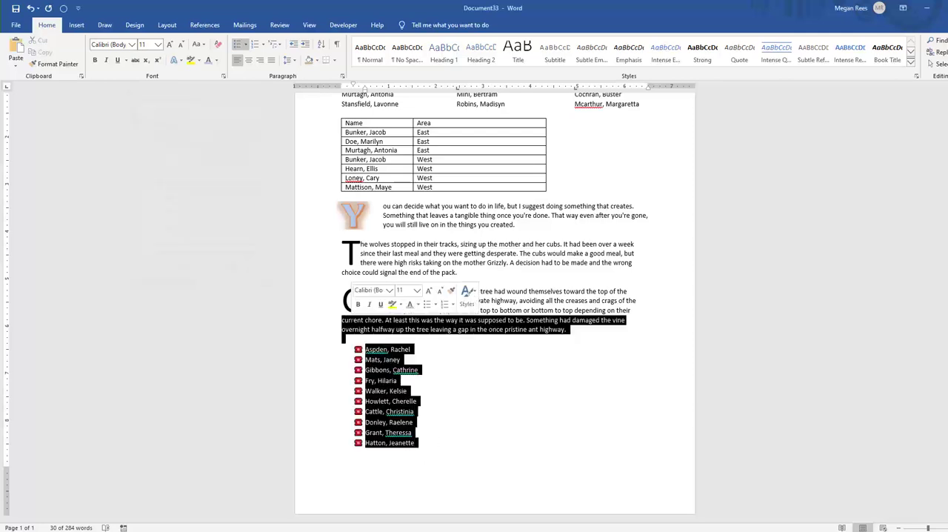
pyautogui.click(456, 407)
pyautogui.click(431, 443)
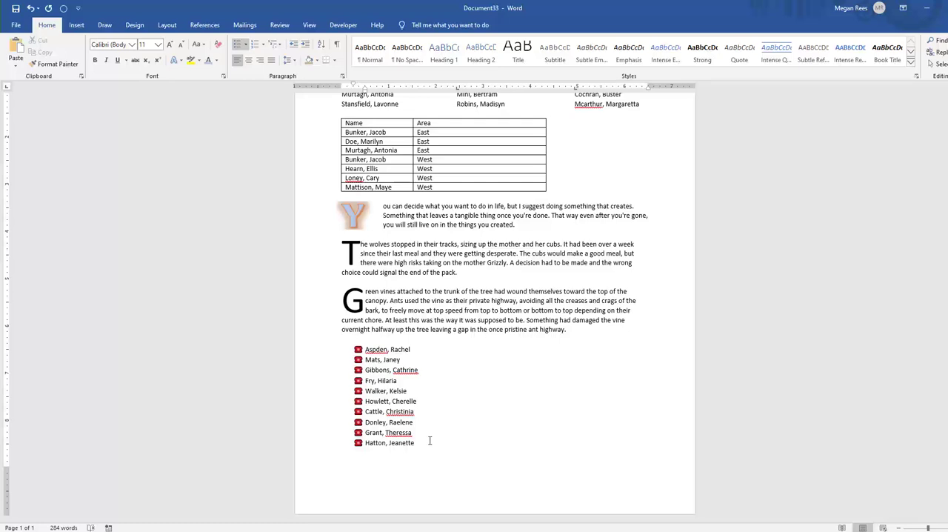
pyautogui.moveTo(429, 442); pyautogui.dragTo(354, 345)
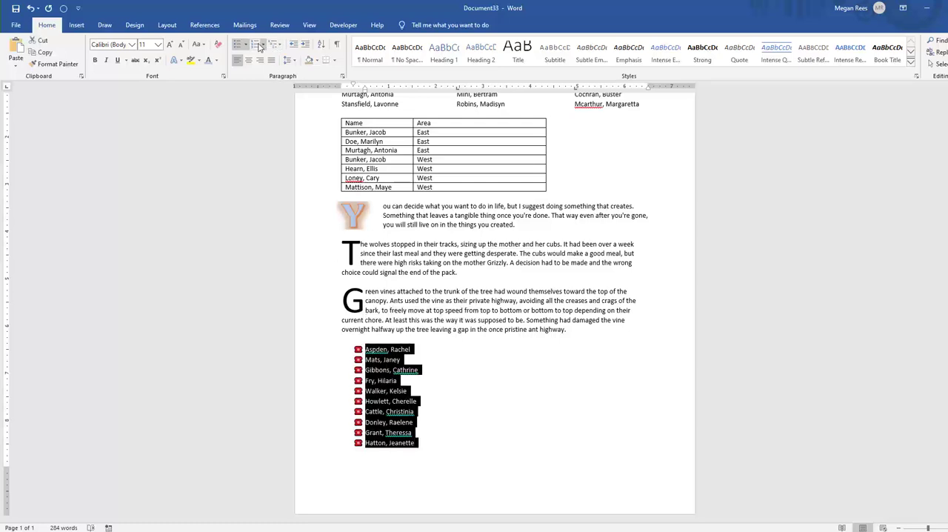
pyautogui.click(245, 44)
pyautogui.click(268, 300)
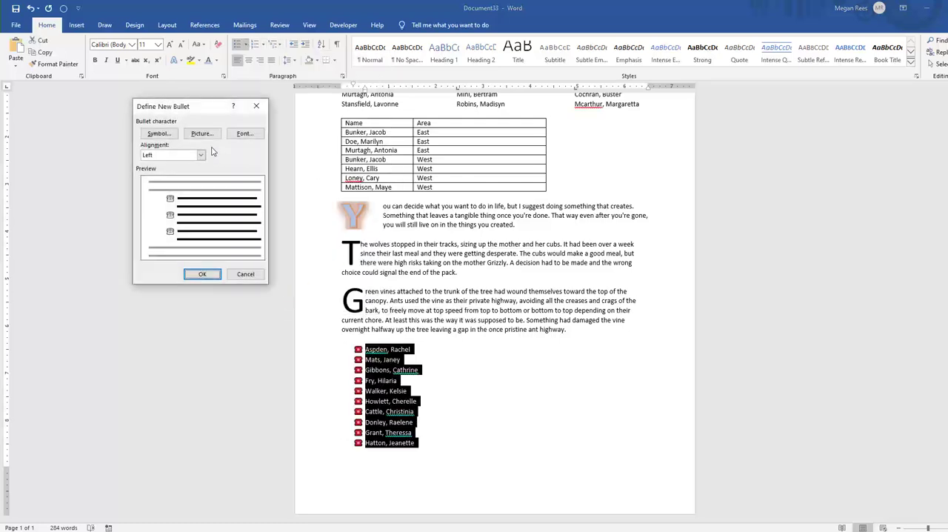
pyautogui.click(202, 134)
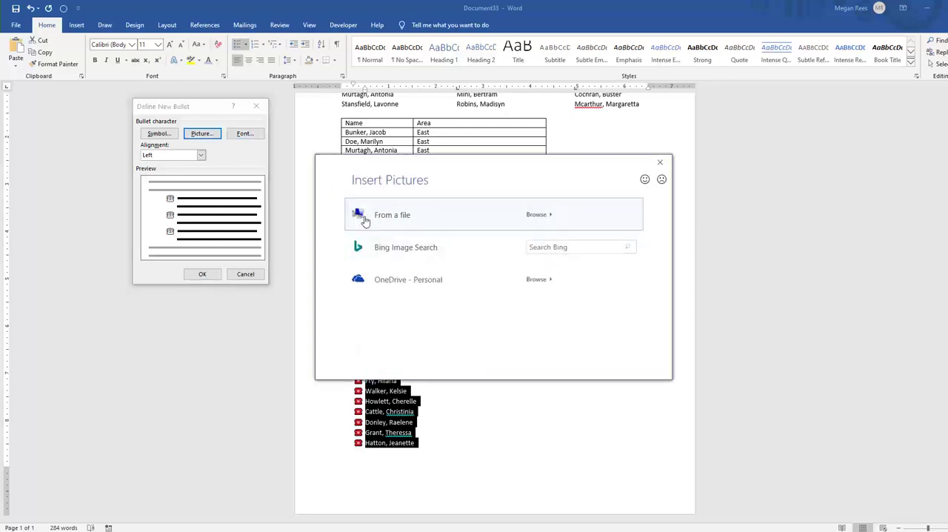
pyautogui.click(534, 247)
pyautogui.press('Return')
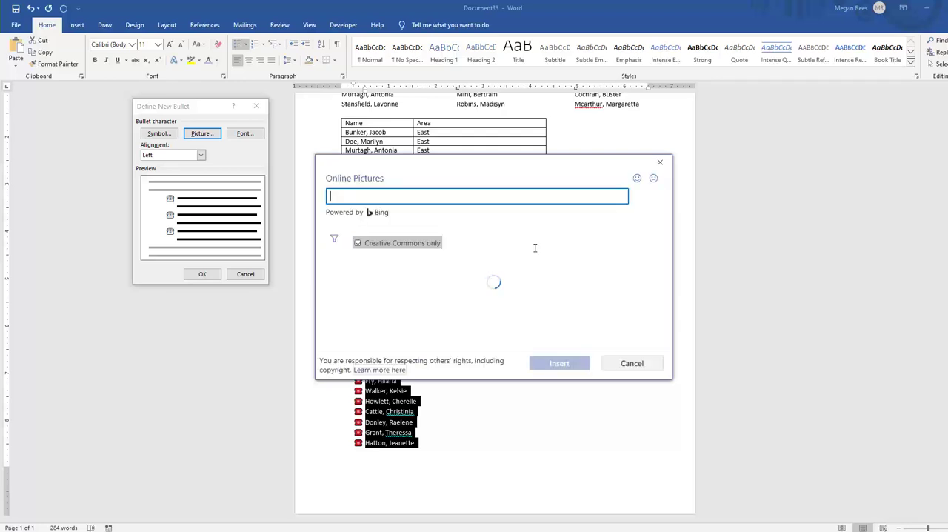
# Try the picture of two kittens playing outdoors as the bullet of the name list
pyautogui.scroll(-1, 505, 275)
pyautogui.scroll(-1, 505, 276)
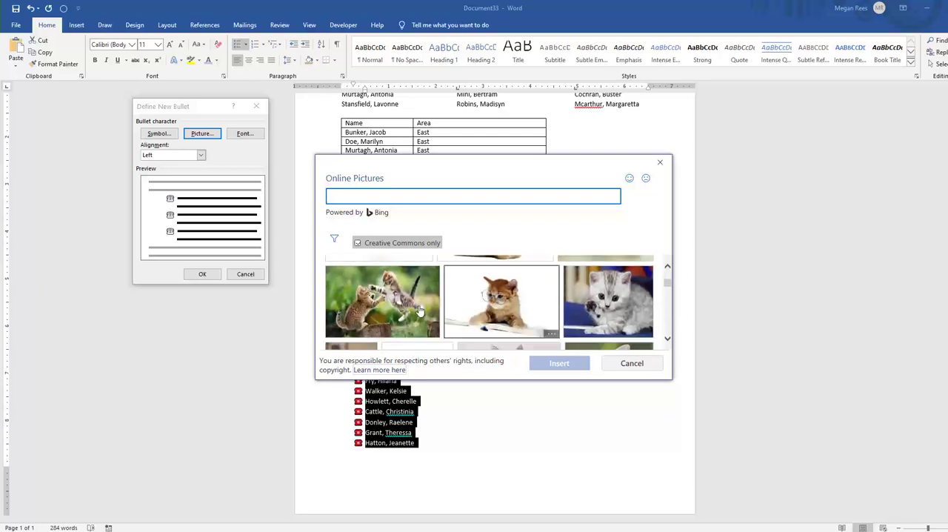
pyautogui.click(400, 293)
pyautogui.click(551, 363)
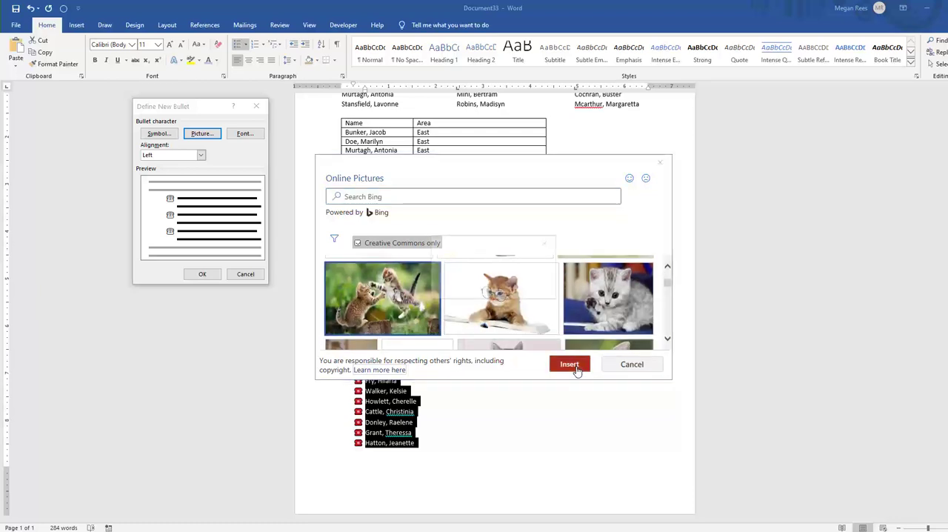
pyautogui.click(186, 274)
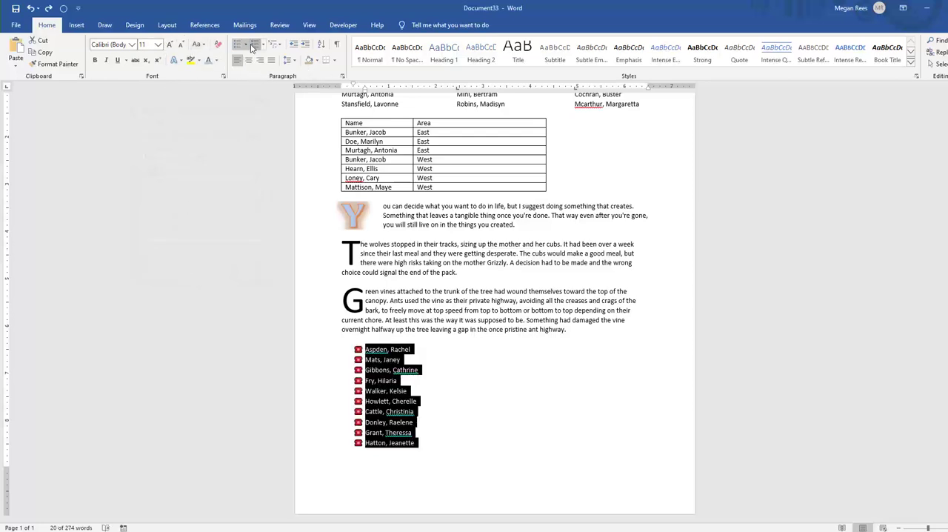
# Start defining another picture bullet for the name list and search Bing images for "kitten"
pyautogui.click(244, 44)
pyautogui.click(274, 301)
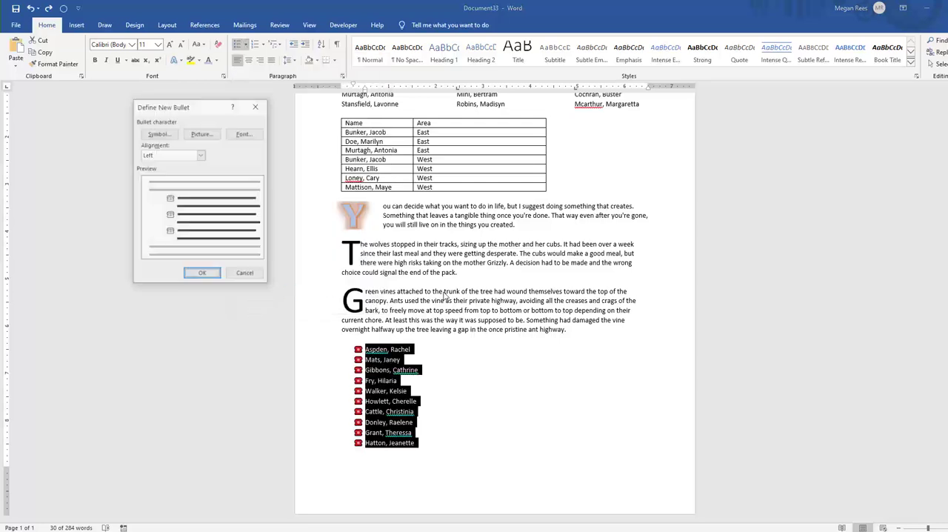
pyautogui.click(202, 133)
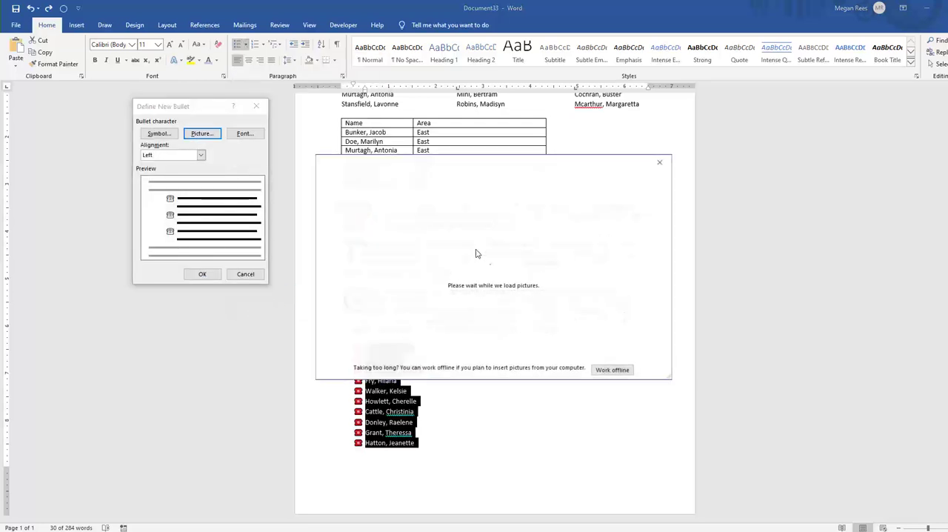
pyautogui.click(566, 244)
pyautogui.write('ki')
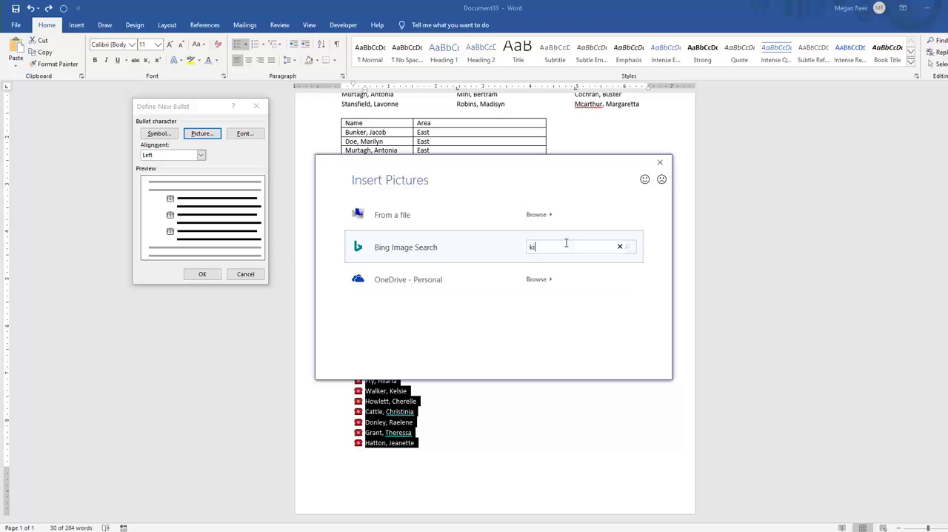
pyautogui.write('tten')
pyautogui.press('Return')
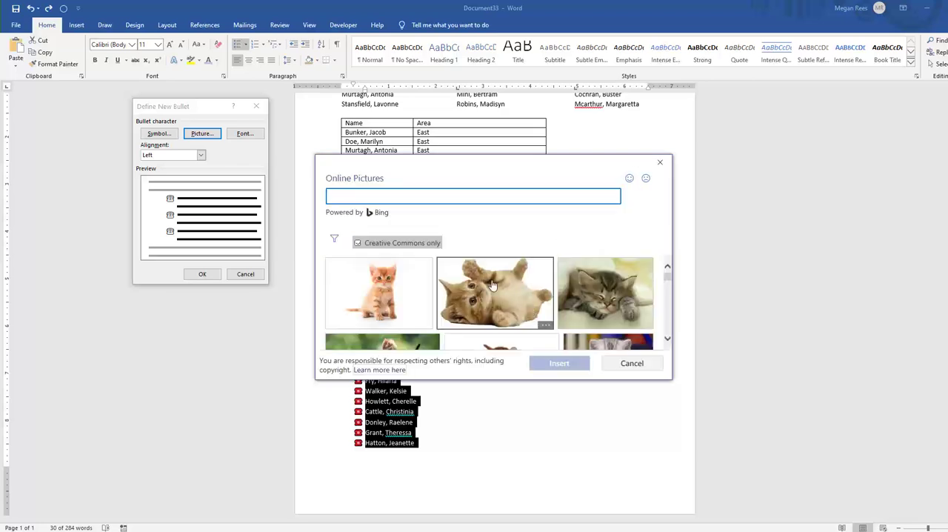
# Insert the gray cartoon kitten with a red bow as the bullet picture and apply it to the name list
pyautogui.scroll(-1, 460, 272)
pyautogui.click(388, 282)
pyautogui.scroll(1, 411, 300)
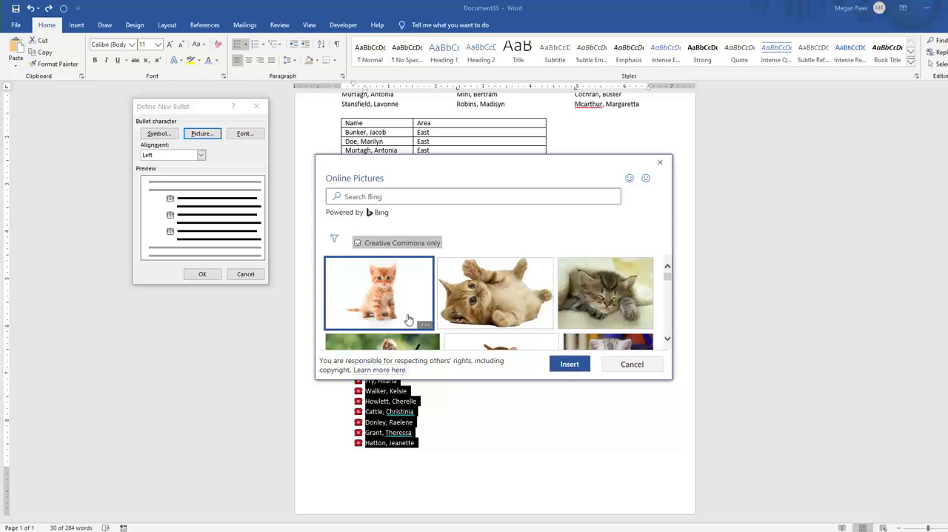
pyautogui.scroll(-5, 385, 304)
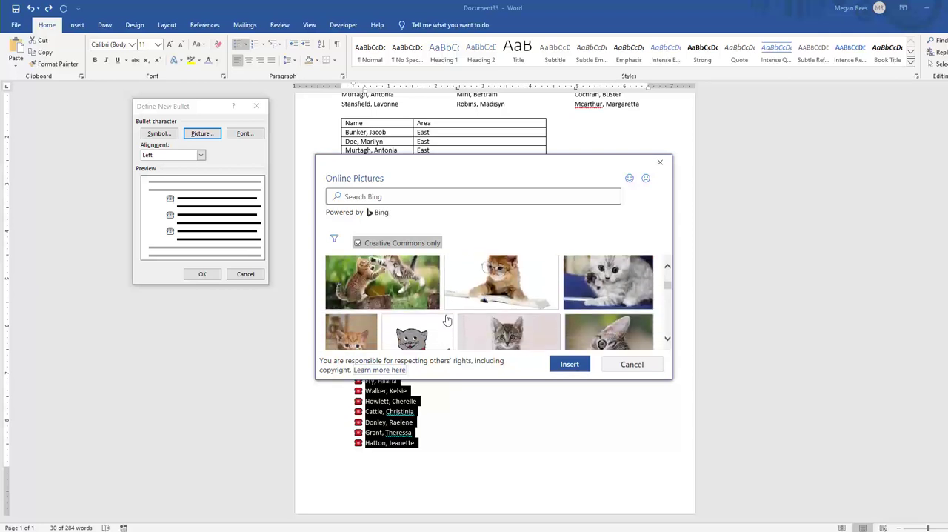
pyautogui.click(409, 293)
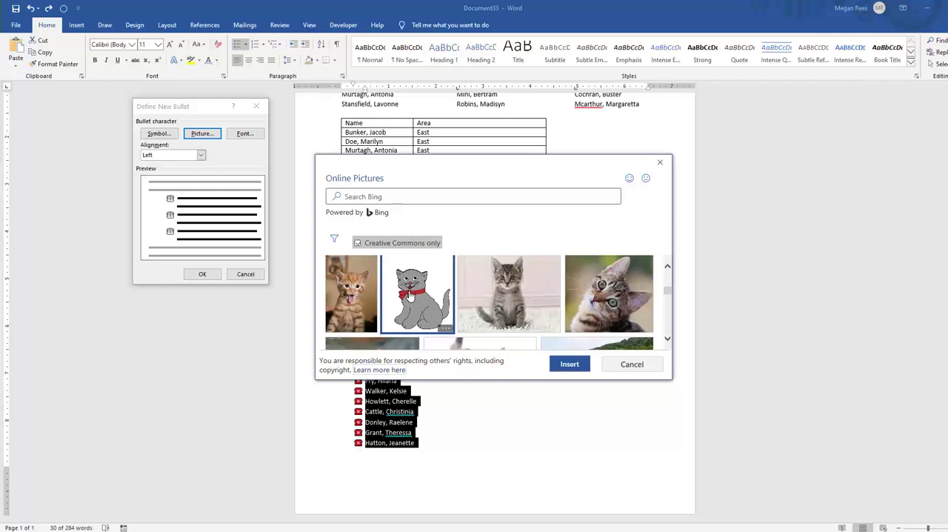
pyautogui.scroll(-3, 419, 267)
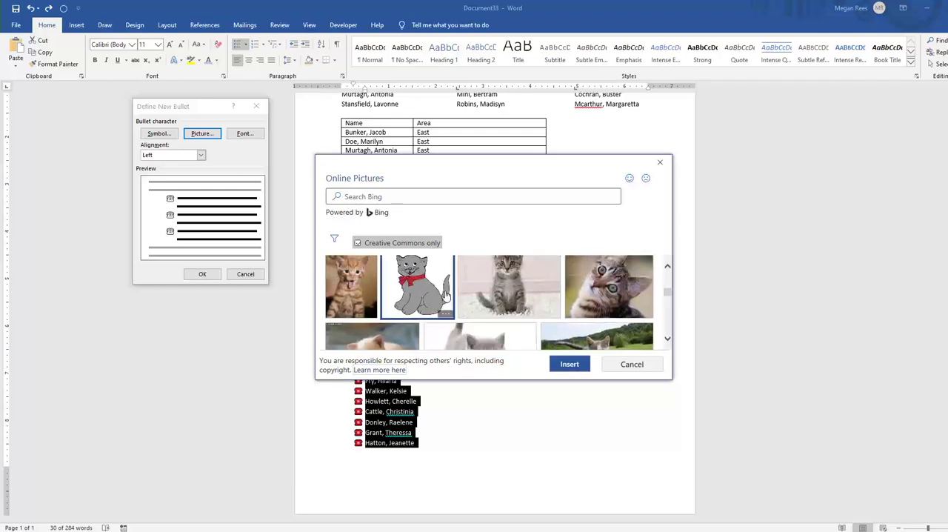
pyautogui.scroll(-6, 427, 282)
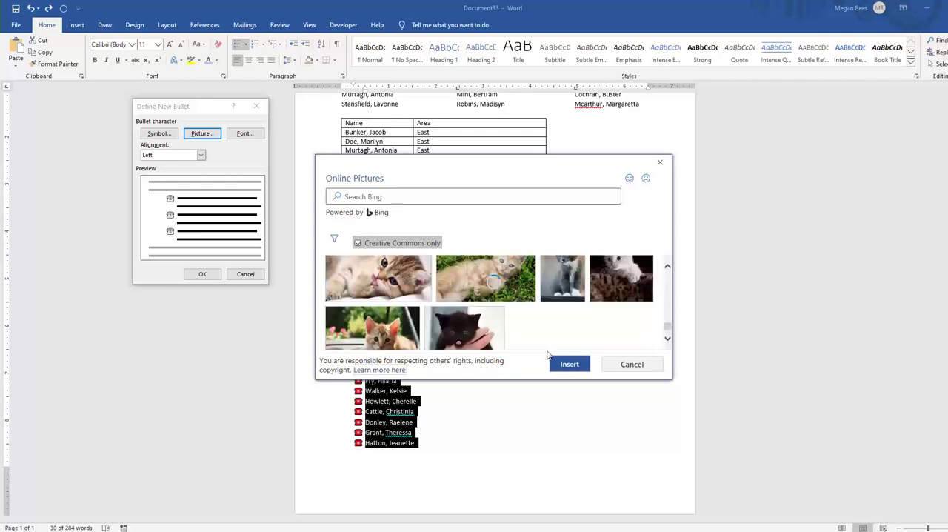
pyautogui.click(561, 368)
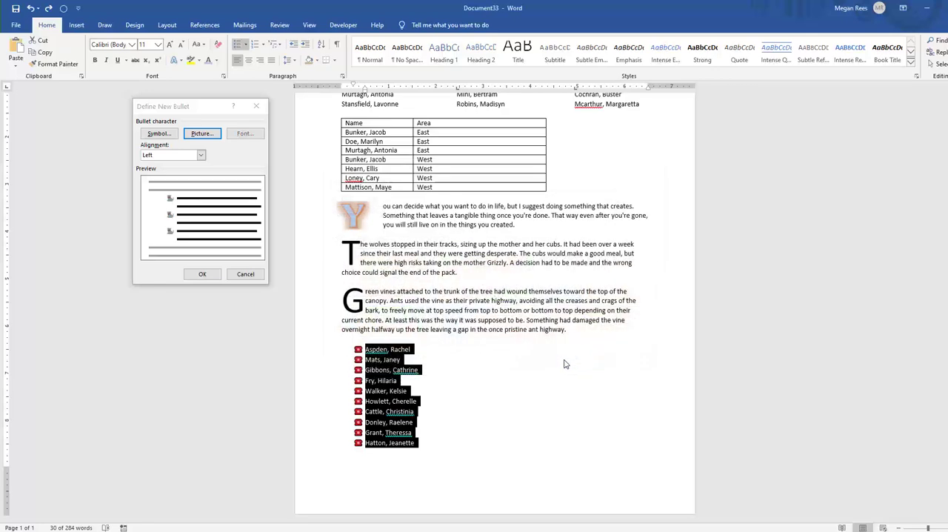
pyautogui.click(202, 274)
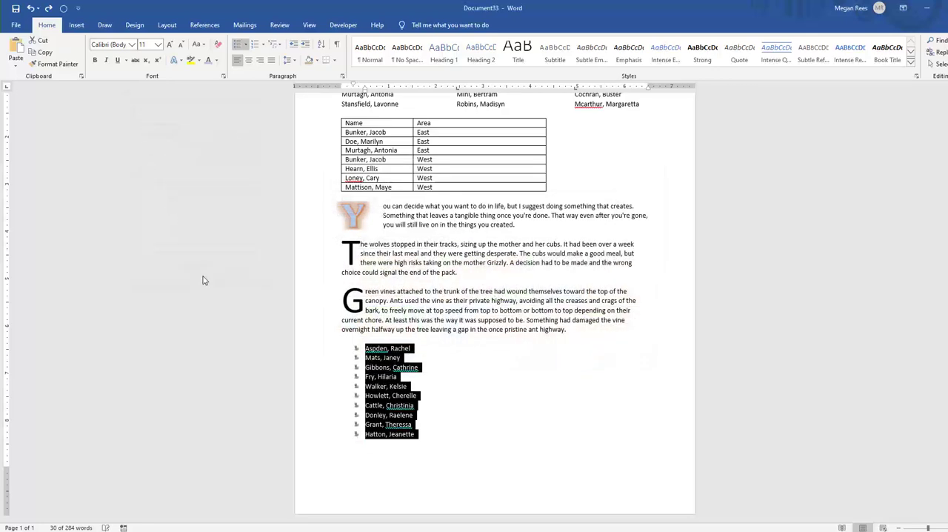
# Select the whole kitten-bulleted list and increase its indents so the names start at about 0.8 inch on the ruler
pyautogui.click(443, 421)
pyautogui.moveTo(424, 433); pyautogui.dragTo(362, 345)
pyautogui.click(451, 434)
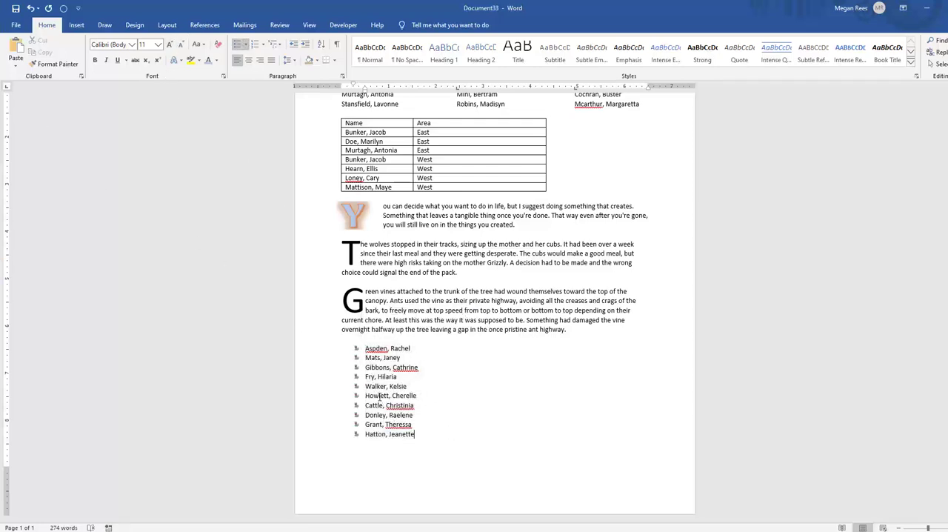
pyautogui.moveTo(364, 348); pyautogui.dragTo(422, 435)
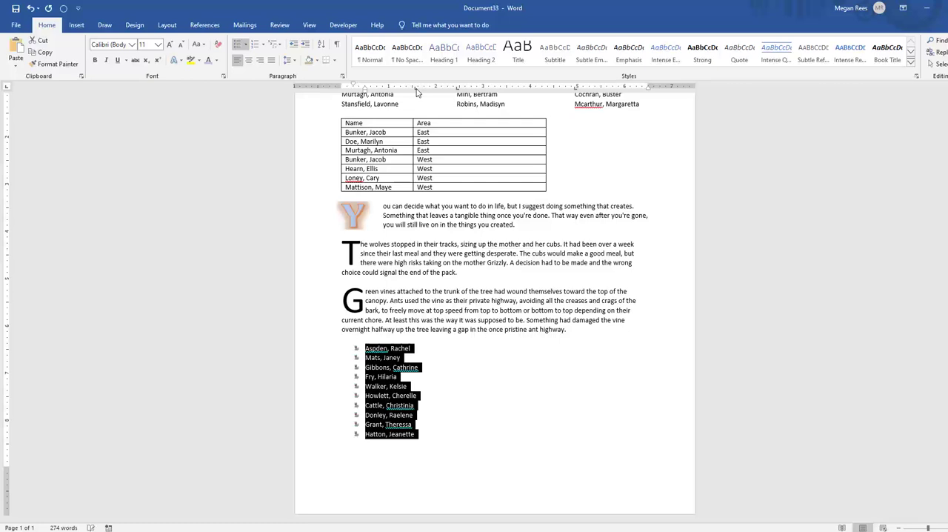
pyautogui.moveTo(365, 90)
pyautogui.mouseDown()
pyautogui.moveTo(395, 89)
pyautogui.moveTo(371, 89)
pyautogui.mouseUp()
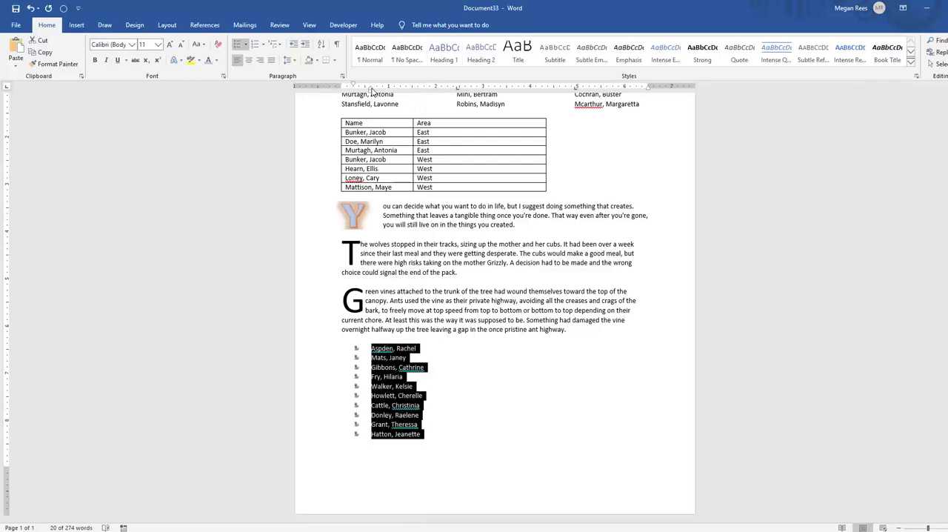
pyautogui.moveTo(372, 90)
pyautogui.mouseDown()
pyautogui.moveTo(354, 85)
pyautogui.moveTo(380, 89)
pyautogui.mouseUp()
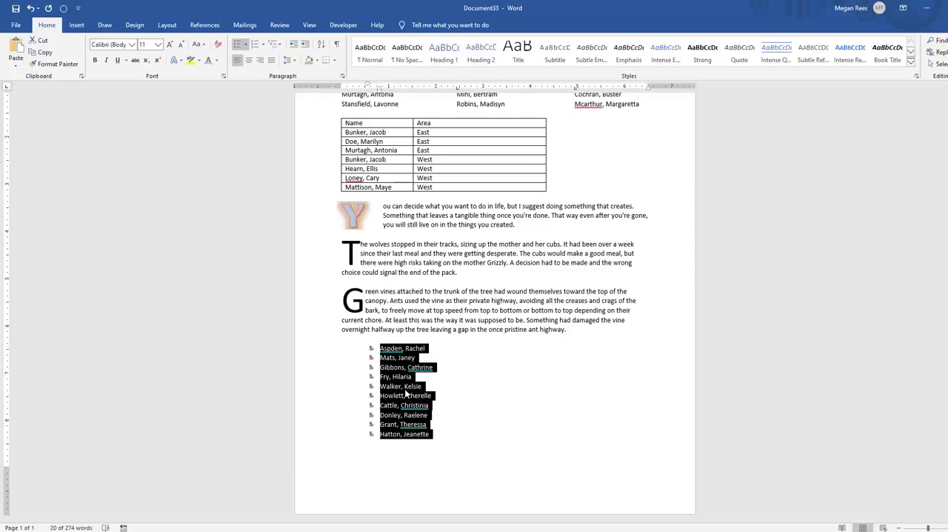
pyautogui.moveTo(381, 90); pyautogui.dragTo(380, 89)
pyautogui.click(499, 361)
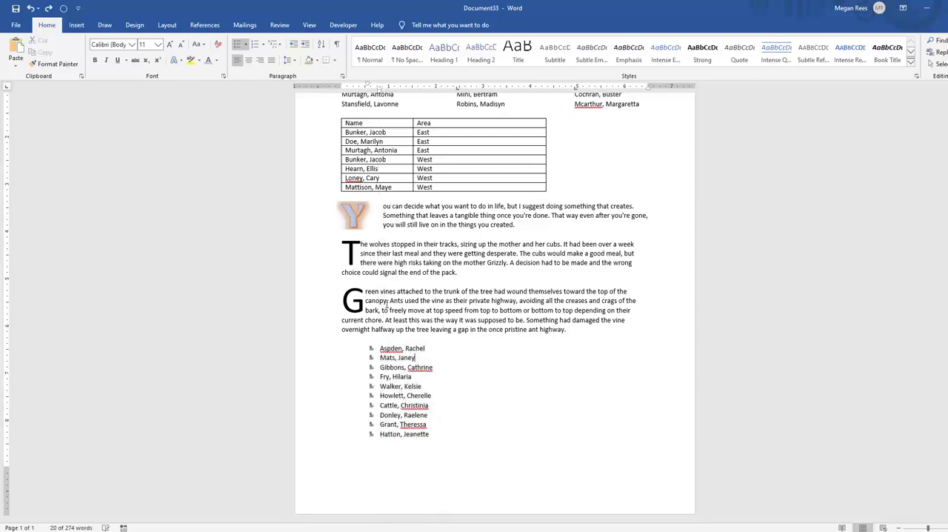
# Look at the available theme color sets and the theme colors offered for paragraph shading
pyautogui.click(135, 27)
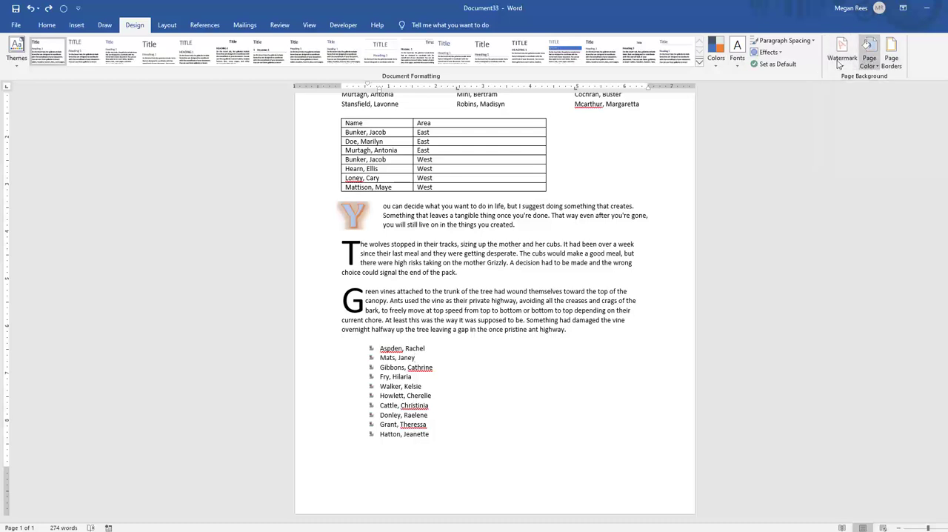
pyautogui.click(716, 60)
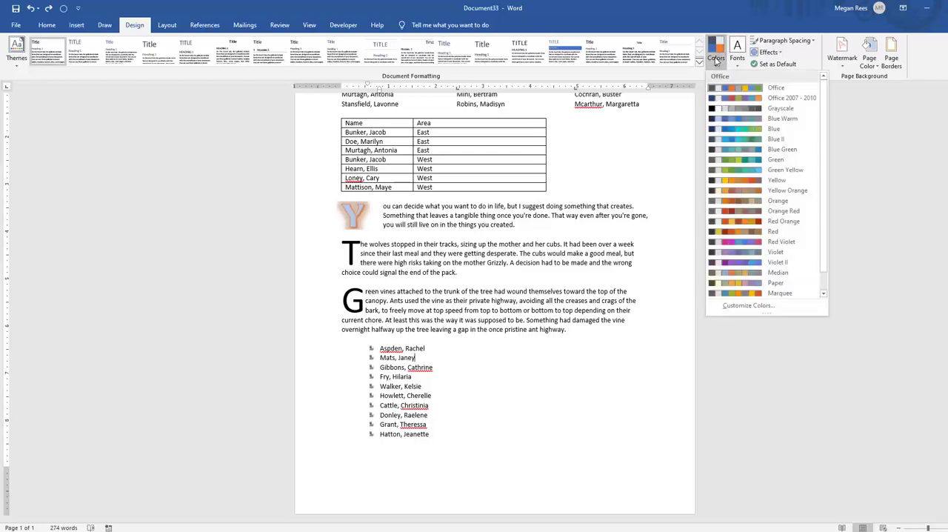
pyautogui.click(134, 131)
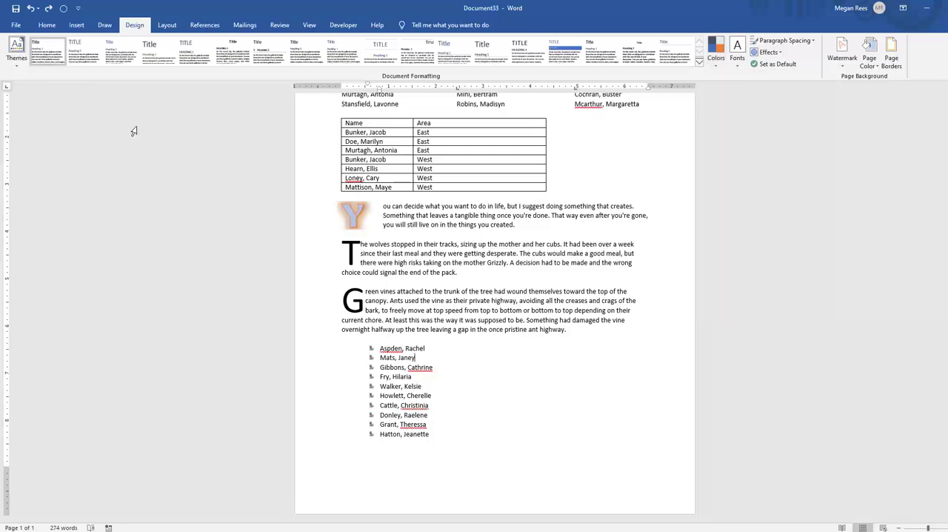
pyautogui.click(49, 27)
pyautogui.click(317, 61)
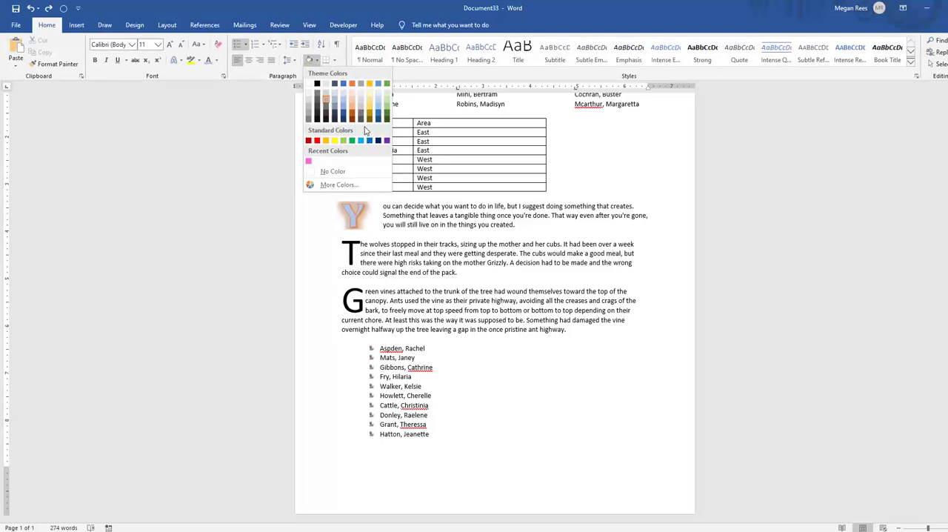
# Change the document's theme colors to Blue Green
pyautogui.click(167, 25)
pyautogui.click(134, 26)
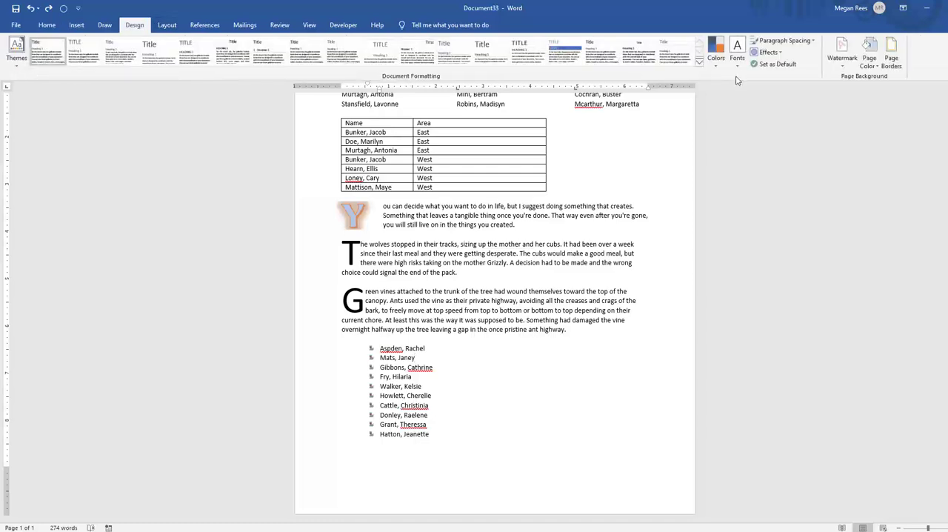
pyautogui.click(716, 52)
pyautogui.click(741, 150)
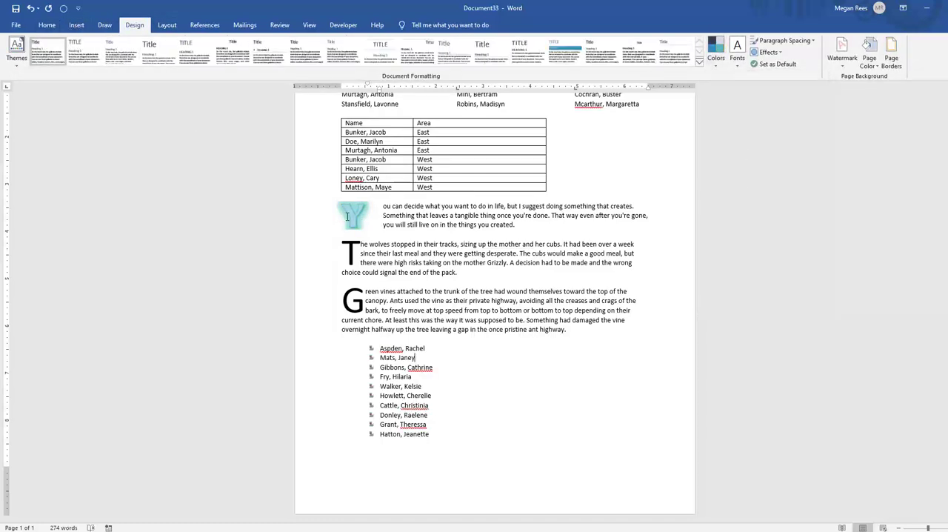
# View the paragraph shading palette under the new theme colors without applying a shade
pyautogui.click(50, 28)
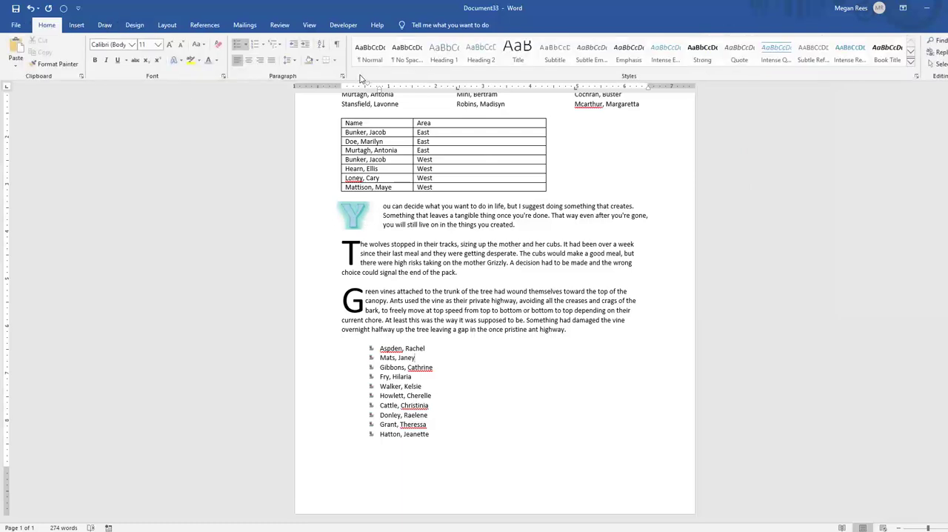
pyautogui.click(317, 62)
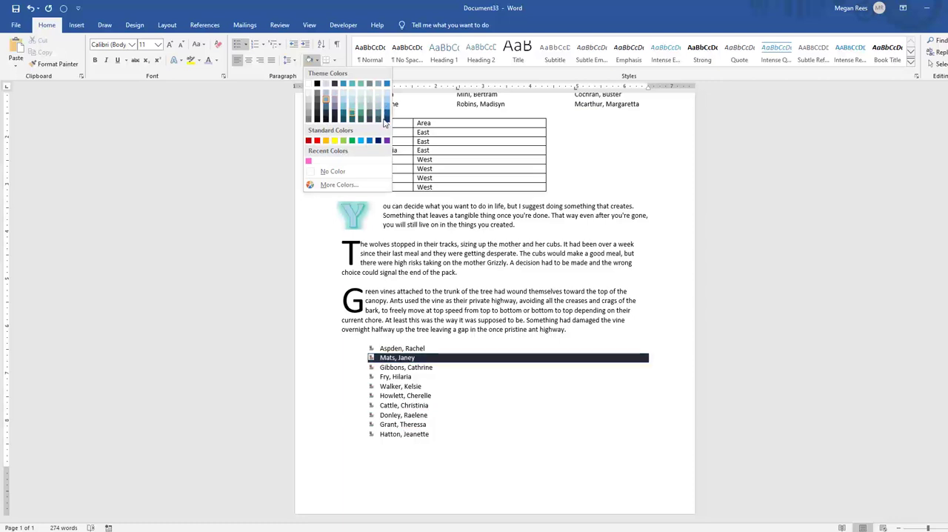
pyautogui.click(567, 313)
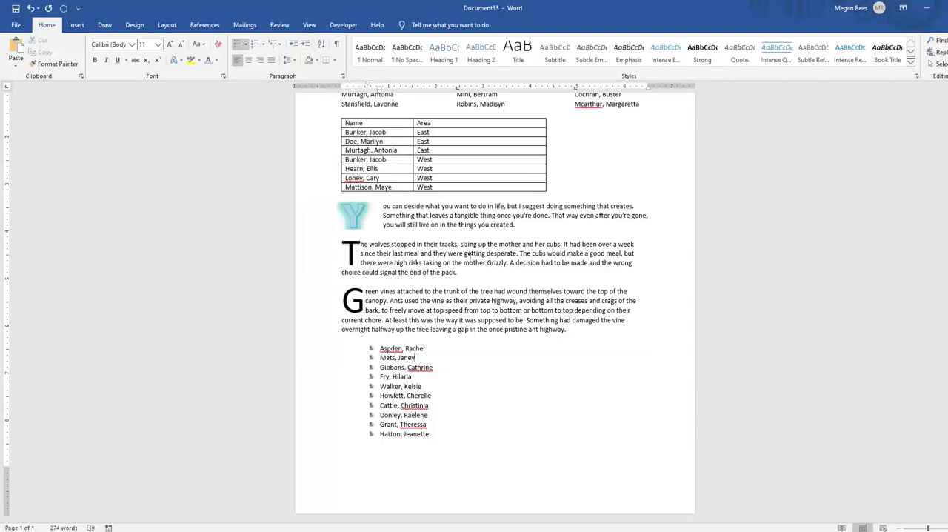
# Look over the theme color sets and the options for creating custom theme colors
pyautogui.click(79, 27)
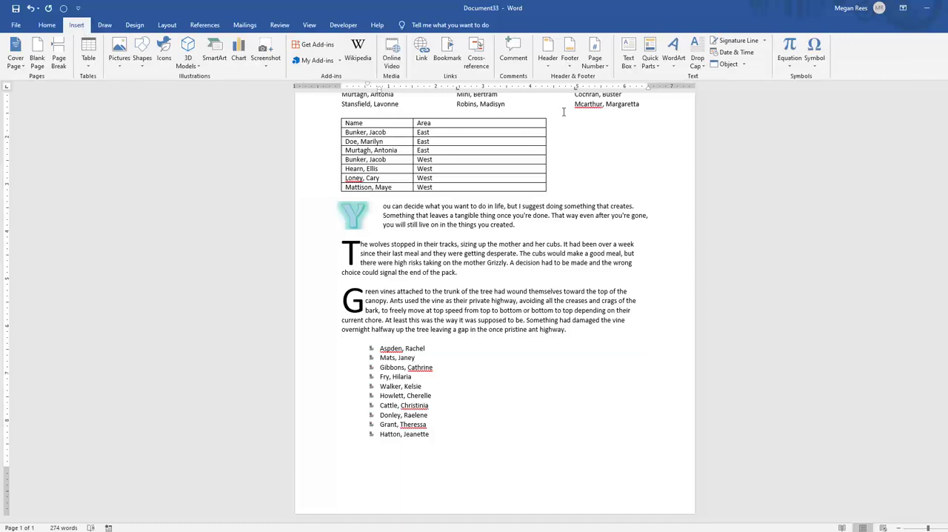
pyautogui.click(134, 25)
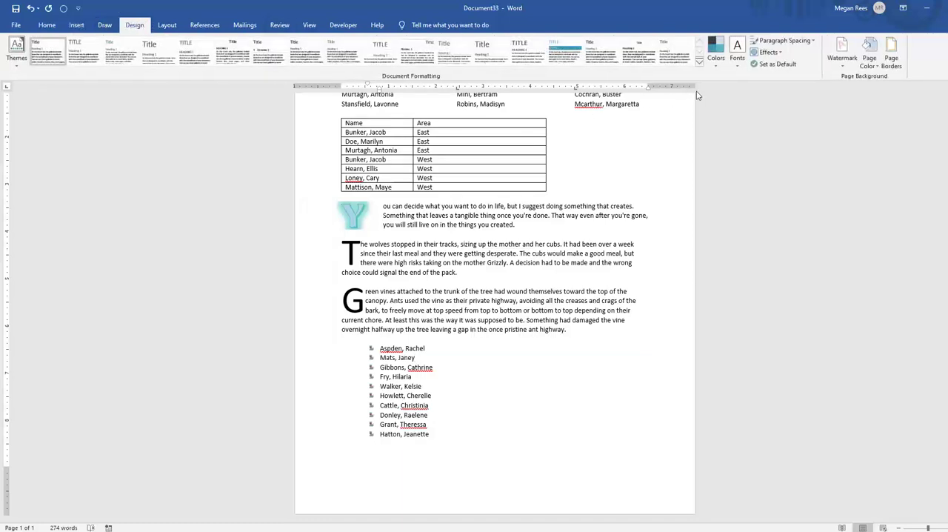
pyautogui.click(717, 59)
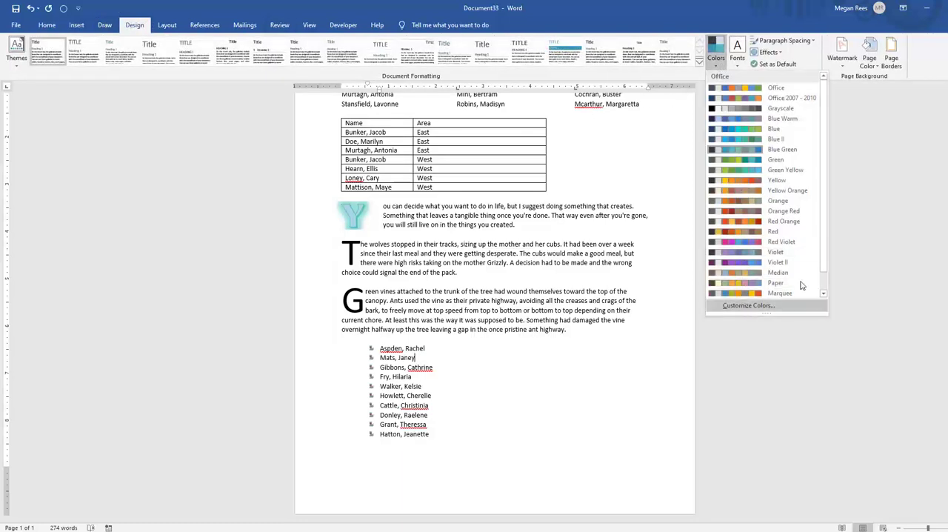
pyautogui.scroll(-2, 822, 289)
pyautogui.click(770, 306)
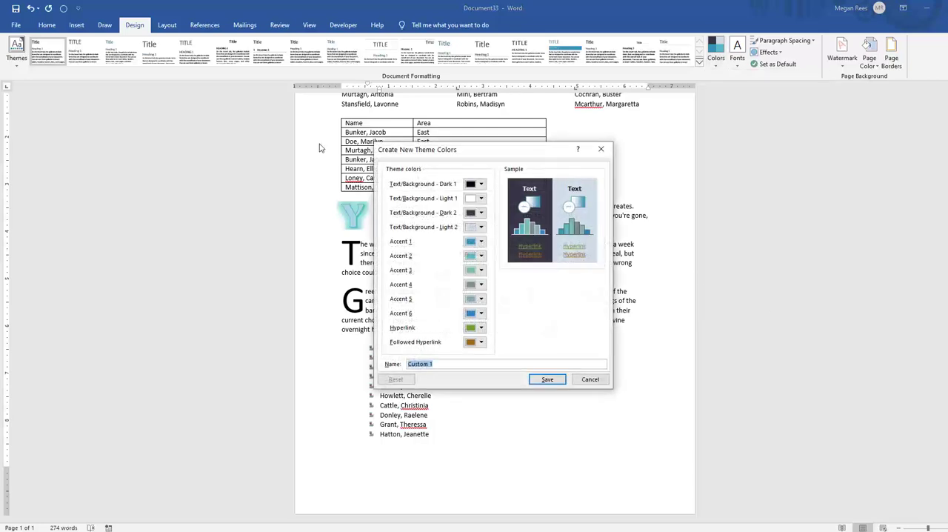
pyautogui.click(547, 379)
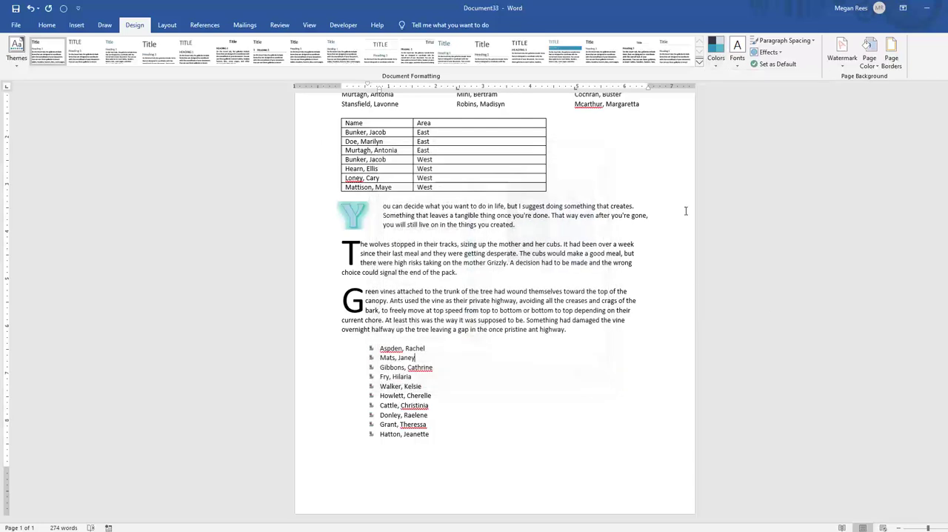
# Browse the theme font sets available for the document without changing the current one
pyautogui.click(717, 67)
pyautogui.click(735, 63)
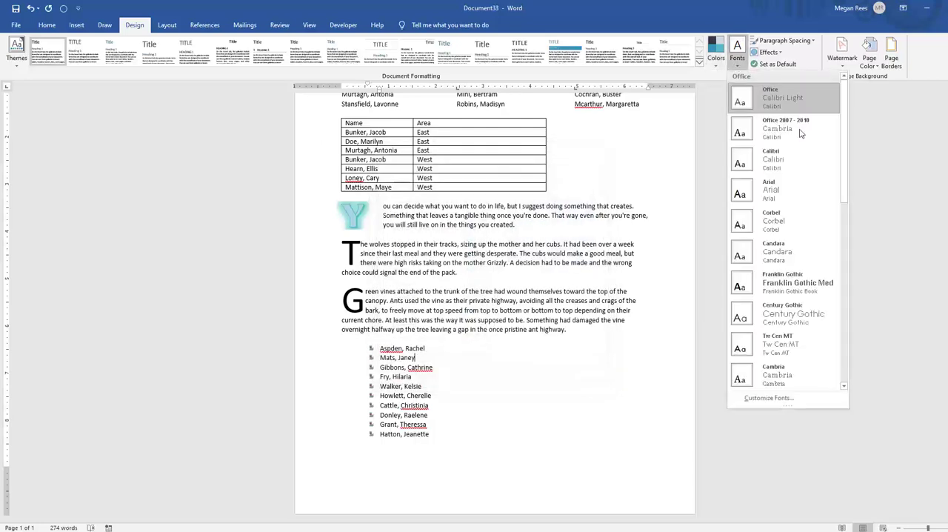
pyautogui.moveTo(844, 118)
pyautogui.mouseDown()
pyautogui.moveTo(861, 385)
pyautogui.moveTo(851, 113)
pyautogui.mouseUp()
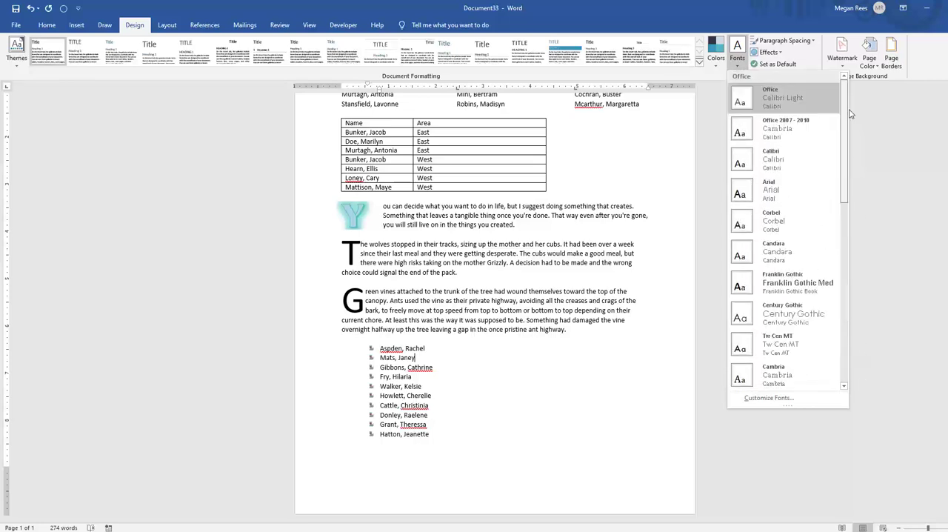
pyautogui.click(734, 65)
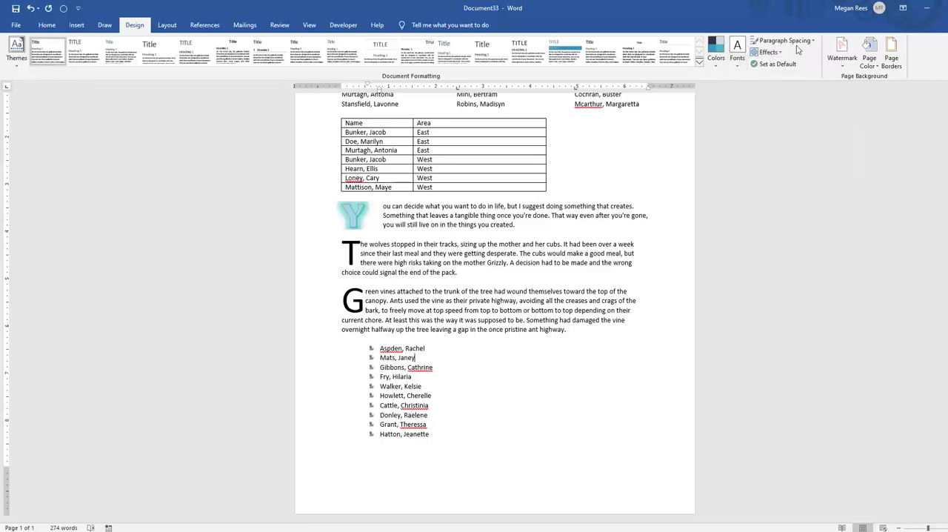
# View the available theme effects and bring the list of theme color sets back up
pyautogui.click(768, 52)
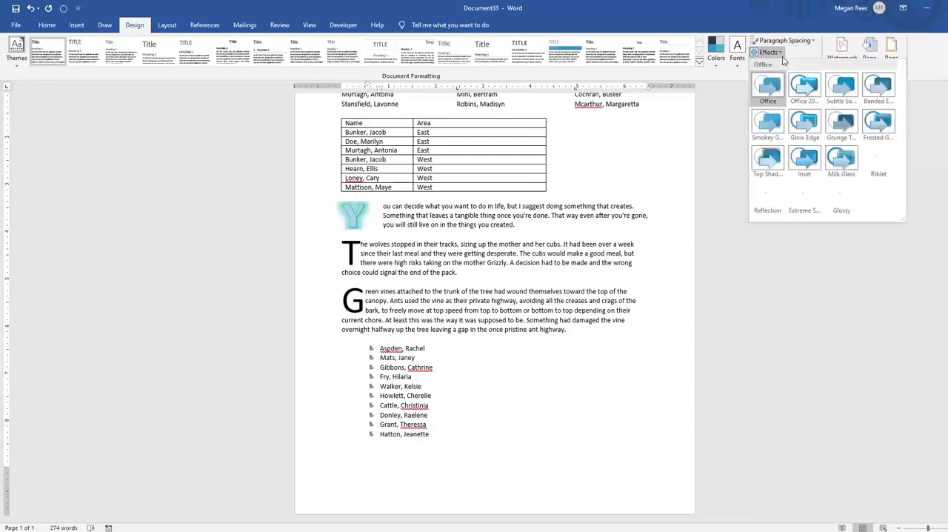
pyautogui.click(841, 196)
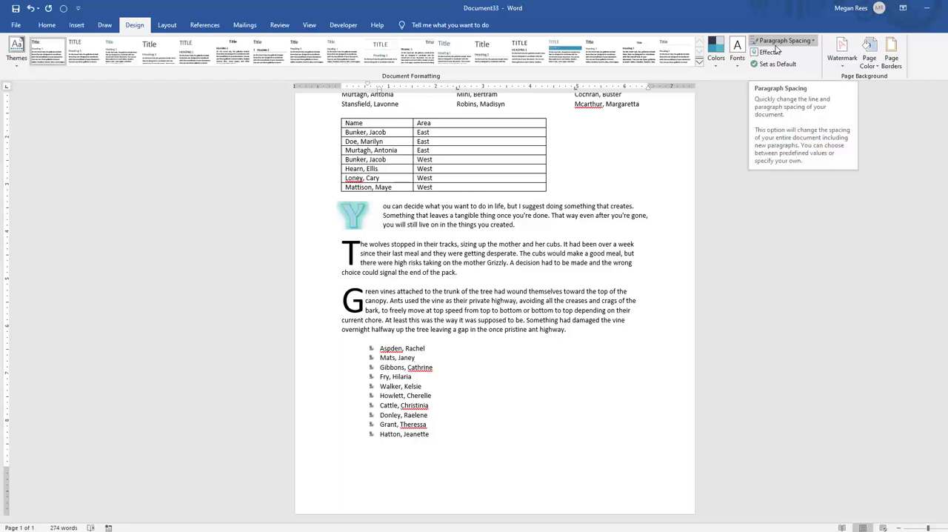
pyautogui.click(716, 52)
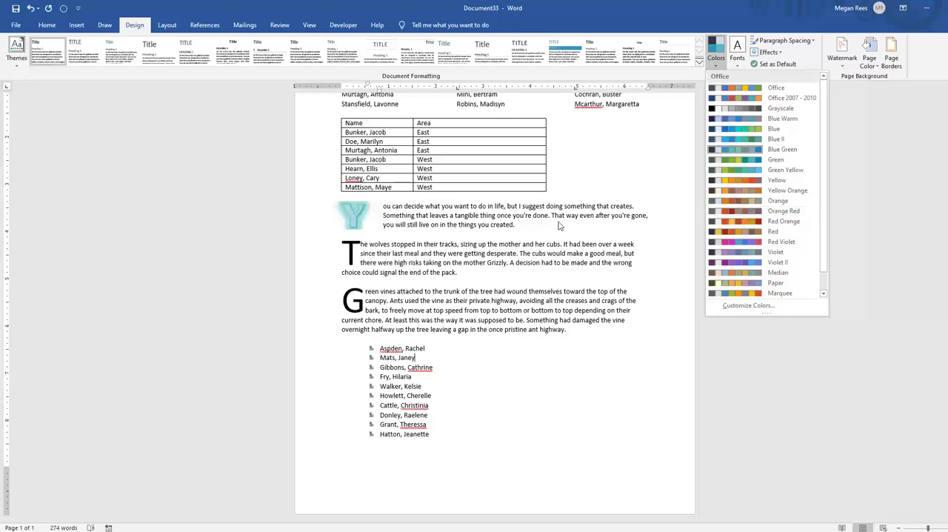
# Leave the theme color sets without a change, switch to Lesson 4 Practice.docx and maximize its window
pyautogui.press('Escape')
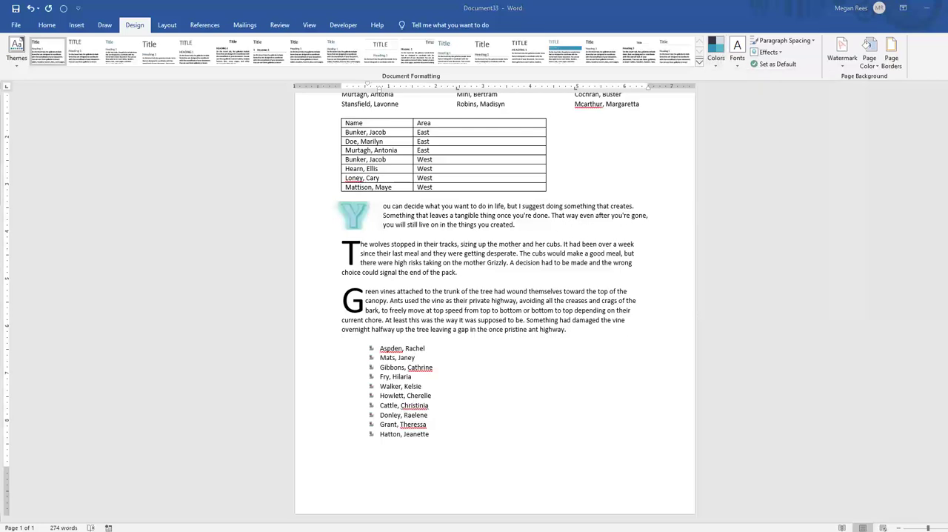
pyautogui.moveTo(0, 8); pyautogui.dragTo(449, 91)
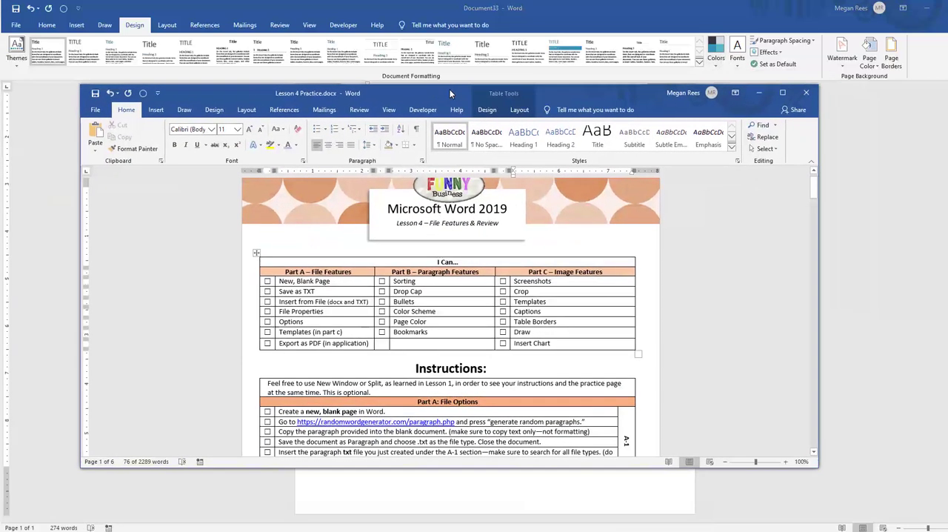
pyautogui.click(780, 93)
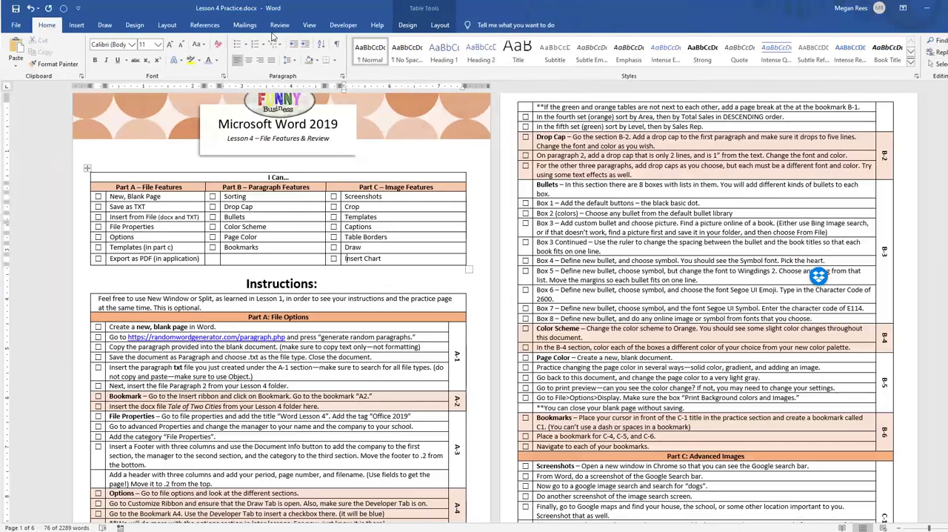
pyautogui.click(407, 24)
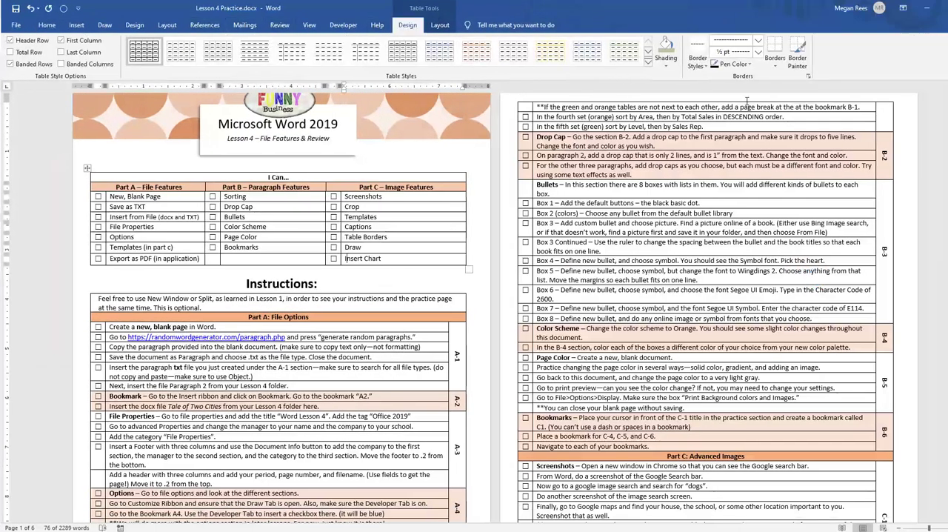
pyautogui.click(670, 65)
pyautogui.click(696, 64)
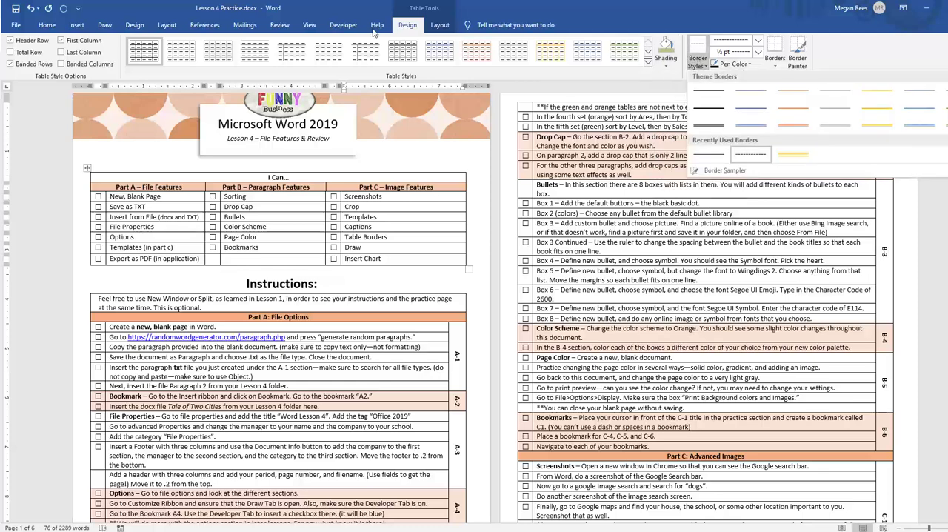
pyautogui.click(216, 27)
# Place the cursor at the Instructions heading and apply the Orange theme color set to the practice document
pyautogui.click(451, 276)
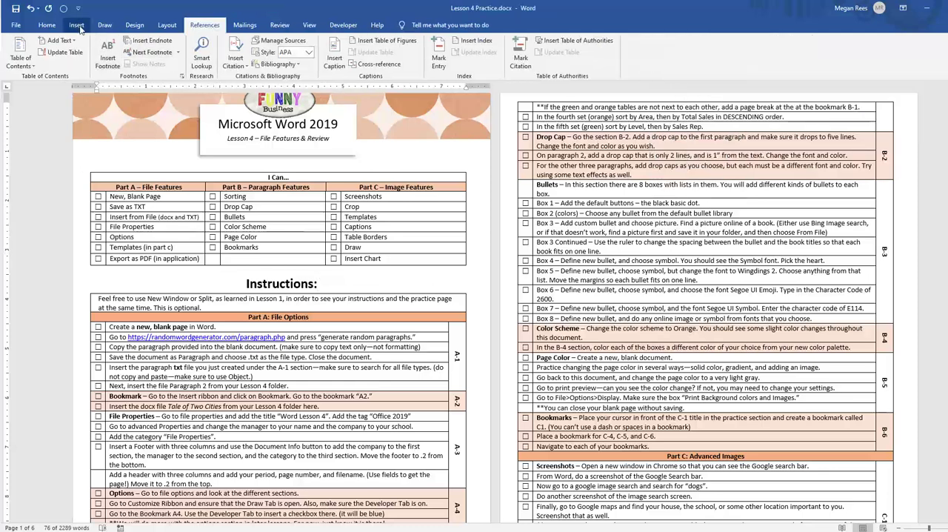
pyautogui.click(134, 25)
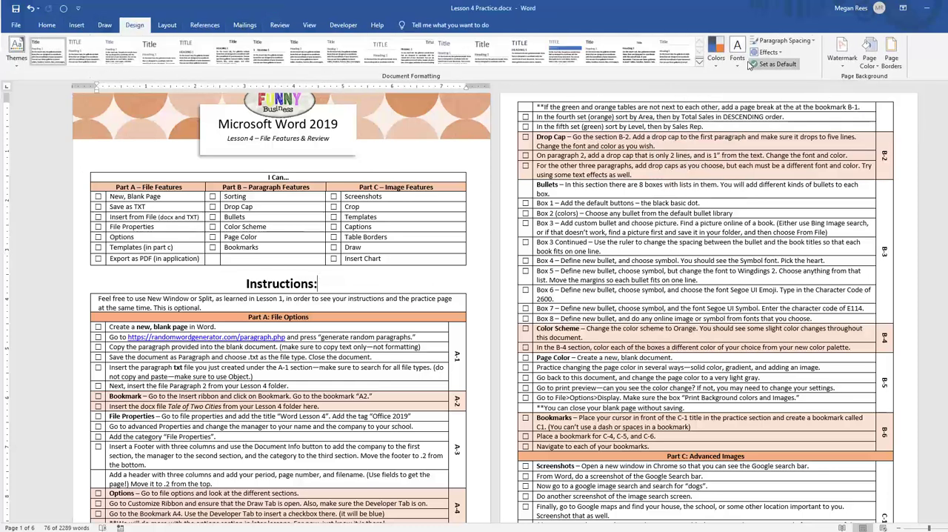
pyautogui.click(716, 52)
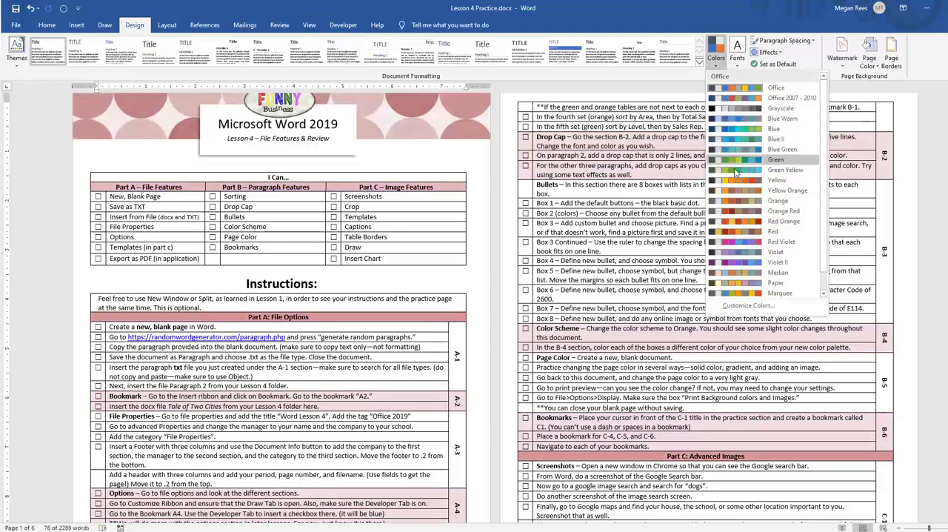
pyautogui.click(736, 202)
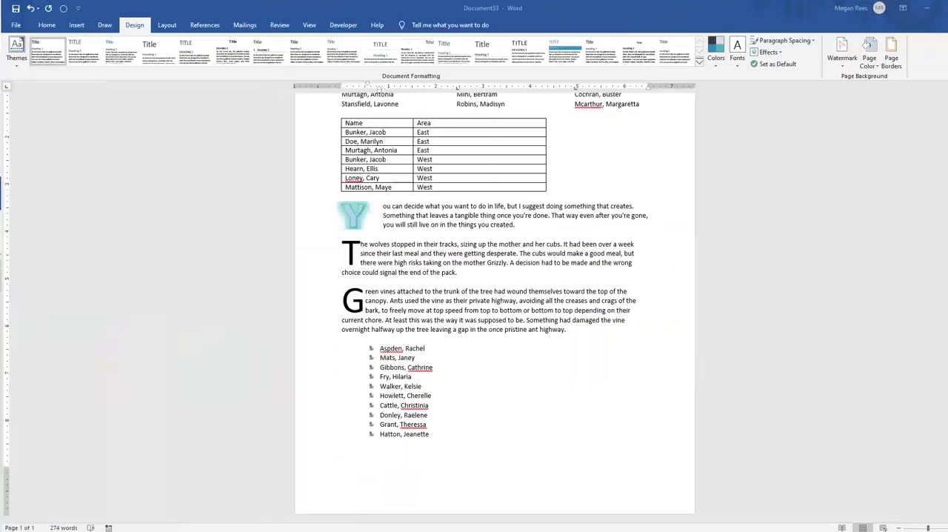
# Return to Document33 and open its page color choices
pyautogui.click(866, 63)
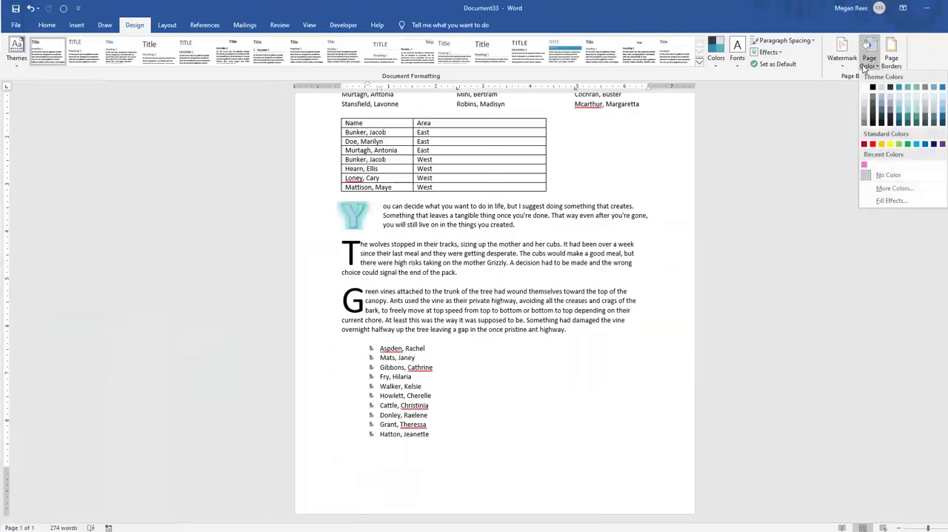
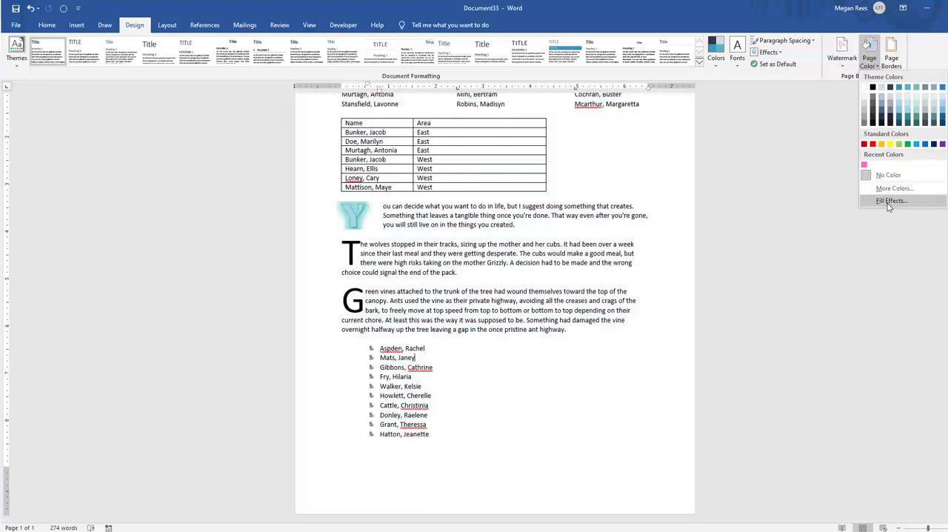
# Start a two-color gradient page fill with light blue as the second color
pyautogui.click(888, 201)
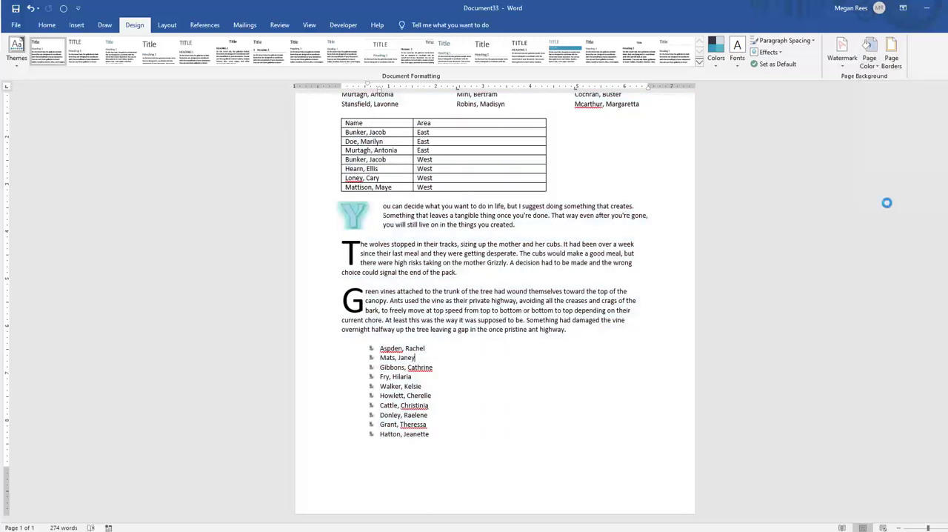
pyautogui.click(769, 290)
pyautogui.click(816, 313)
pyautogui.click(807, 269)
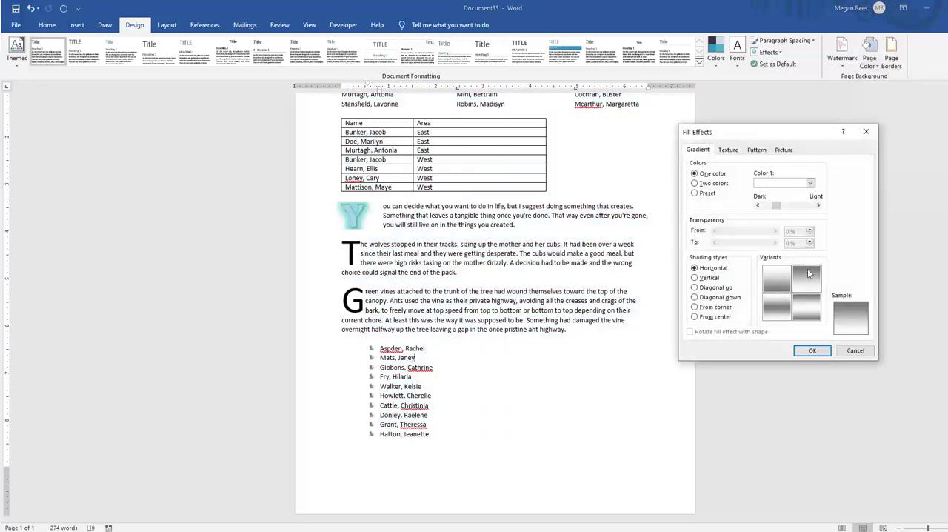
pyautogui.click(779, 276)
pyautogui.click(694, 183)
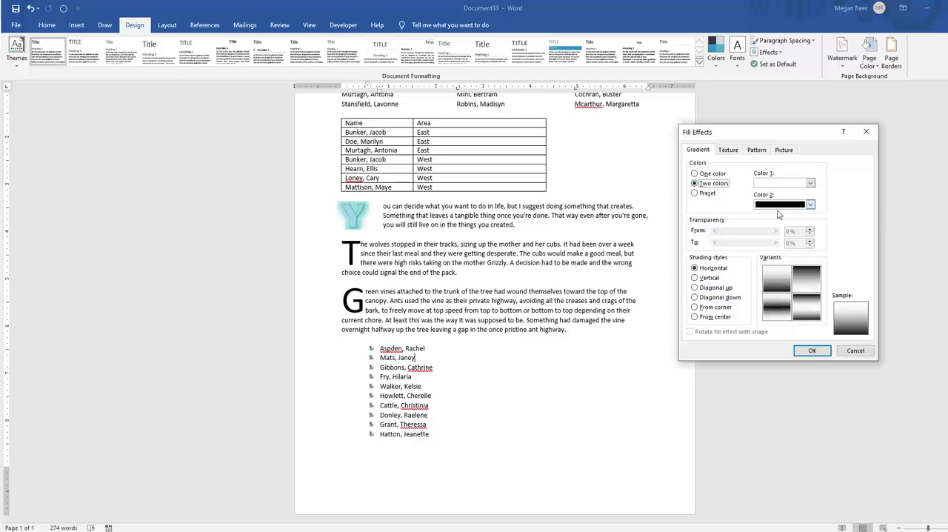
pyautogui.click(810, 205)
pyautogui.click(790, 239)
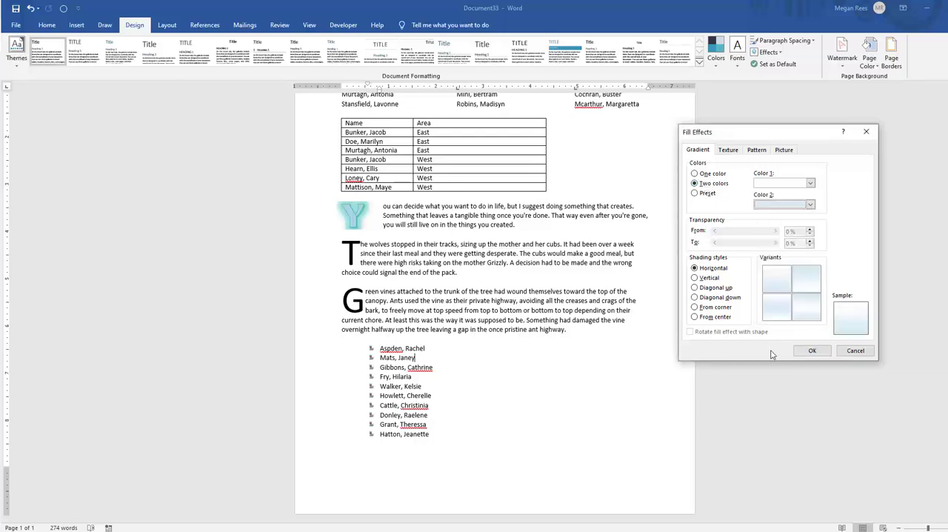
# Set the gradient's shading style to Vertical and apply it as the page background
pyautogui.click(715, 287)
pyautogui.click(718, 297)
pyautogui.click(709, 277)
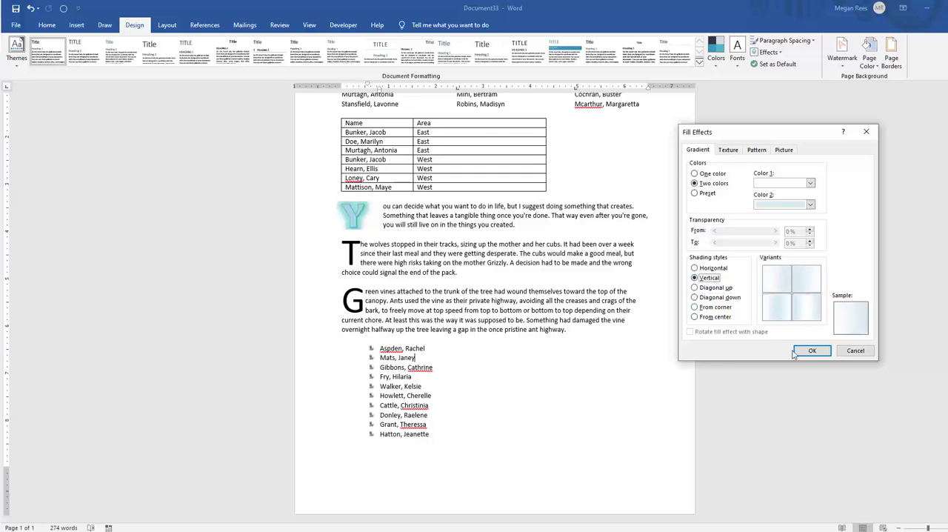
pyautogui.click(812, 350)
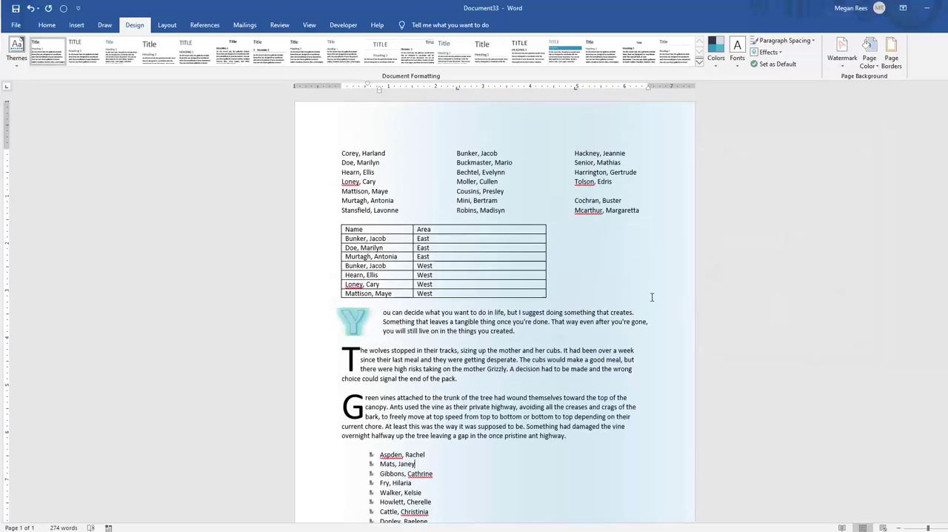
pyautogui.click(882, 284)
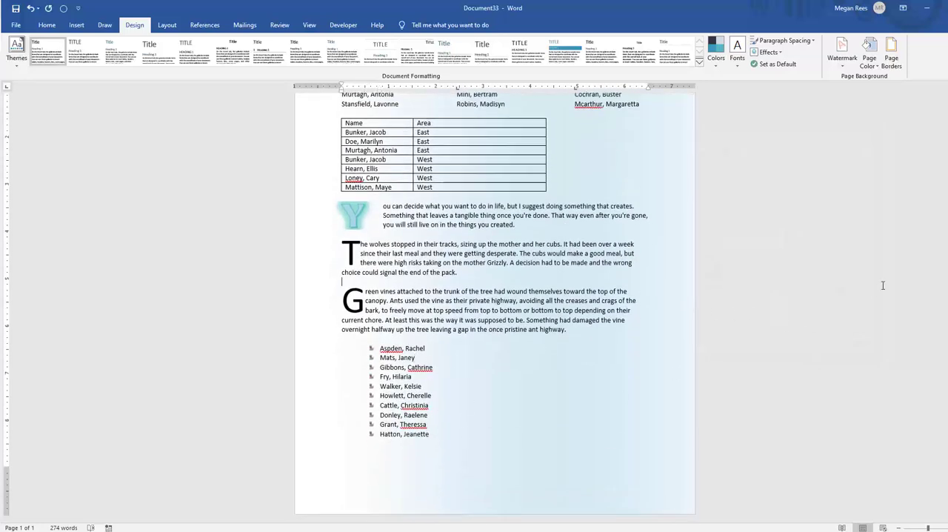
# Look through the texture, pattern and picture fill effects for the page background
pyautogui.click(869, 58)
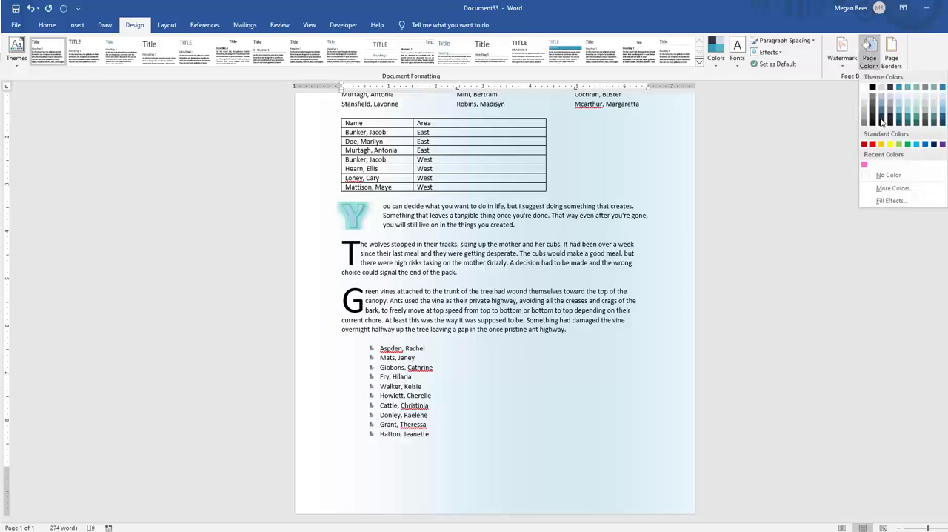
pyautogui.click(893, 207)
pyautogui.click(734, 152)
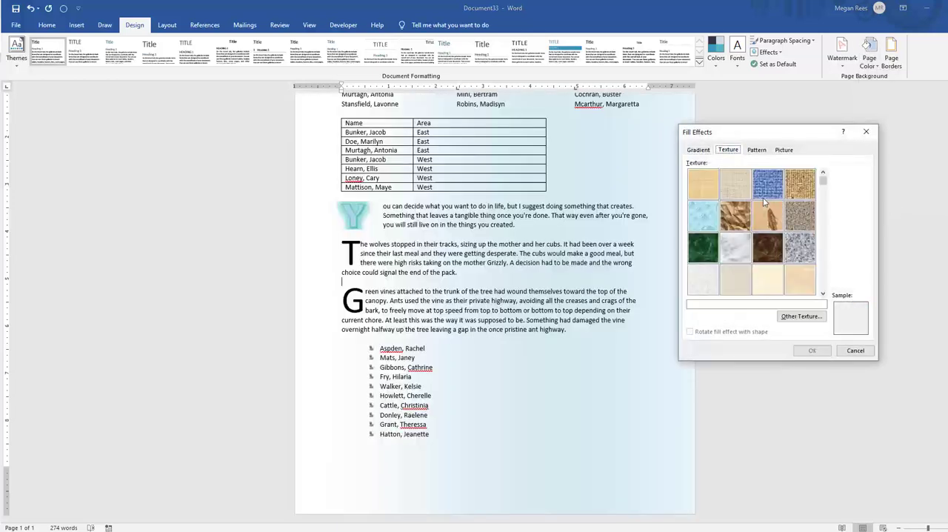
pyautogui.click(766, 197)
pyautogui.click(756, 151)
pyautogui.click(788, 150)
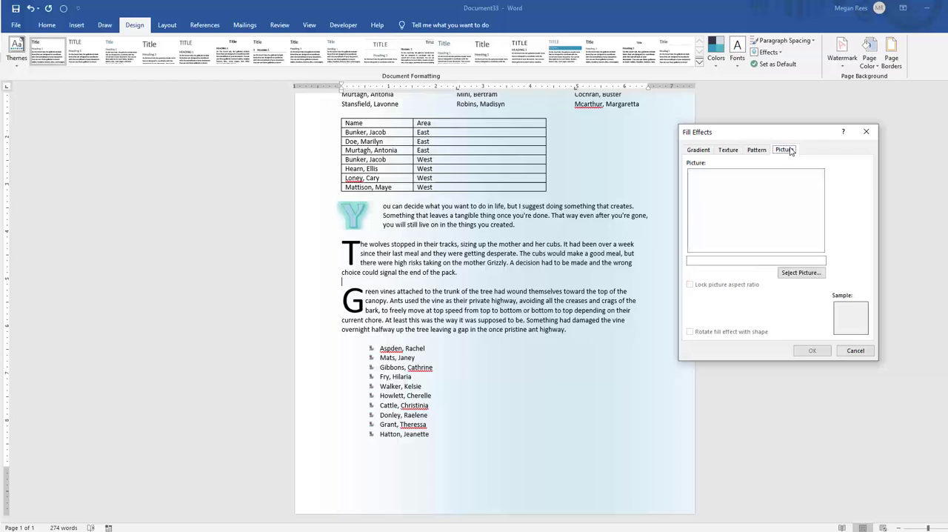
# Fill the page background with an apple picture found through Bing Image Search, and undo the fill
pyautogui.click(800, 272)
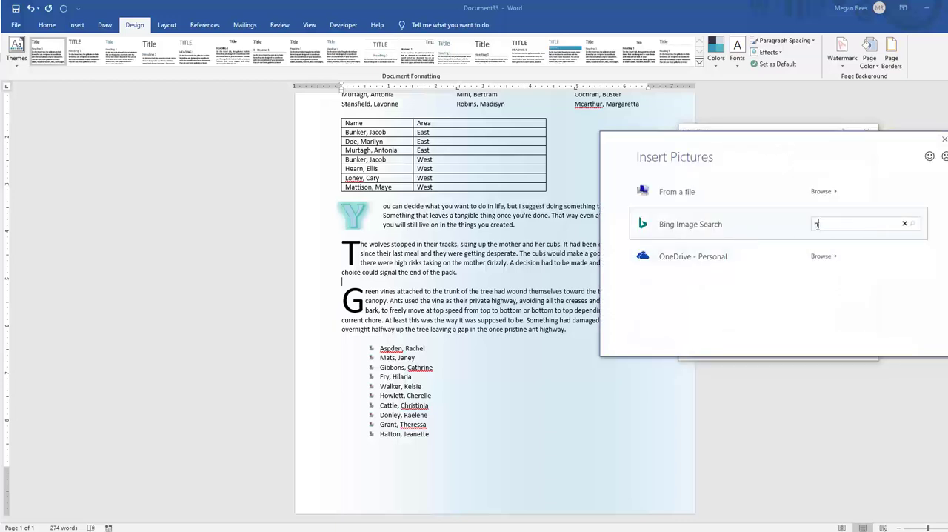
pyautogui.write('apple')
pyautogui.press('Return')
pyautogui.press('Escape')
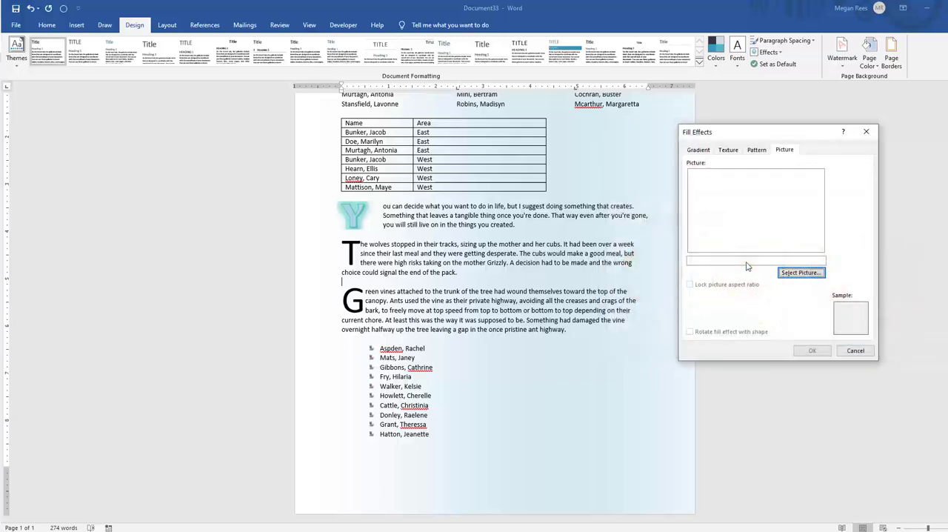
pyautogui.click(812, 350)
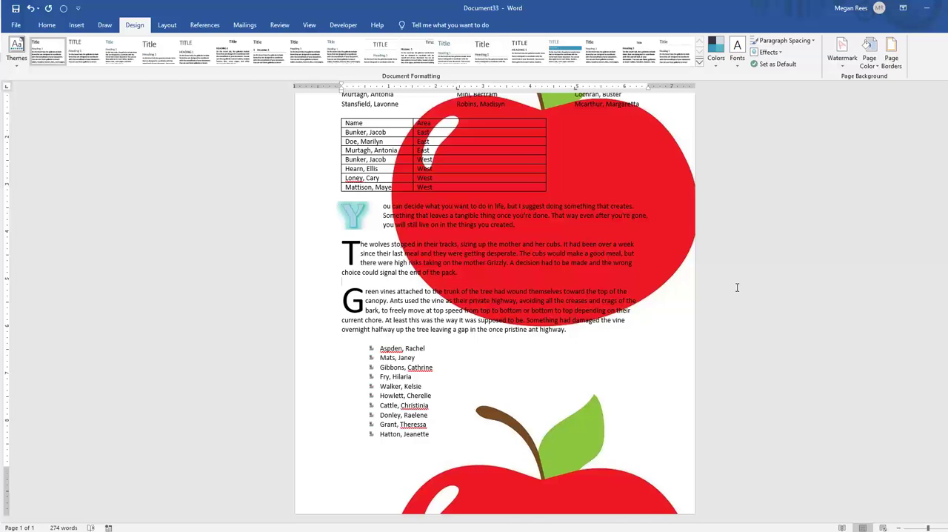
pyautogui.hotkey('ctrl', 'z')
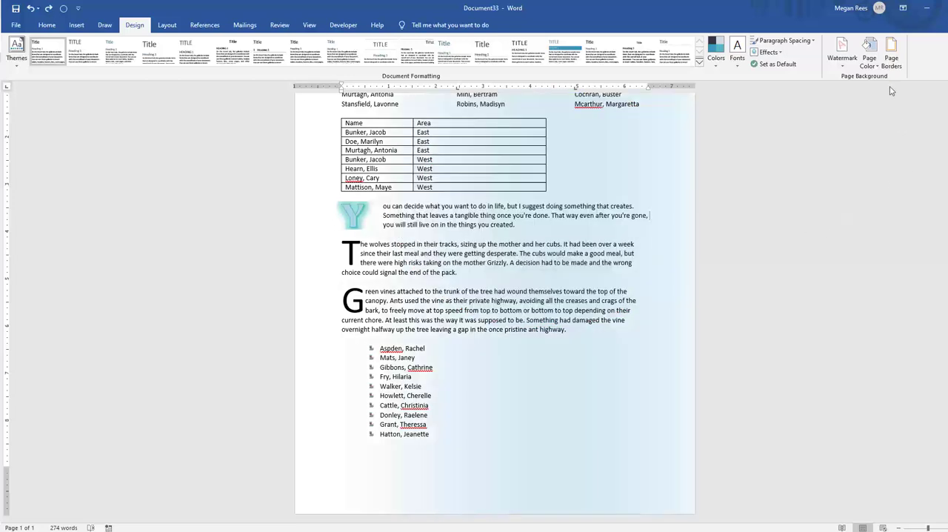
# Leave the page color choices without a change and check the page background in the print preview
pyautogui.click(875, 67)
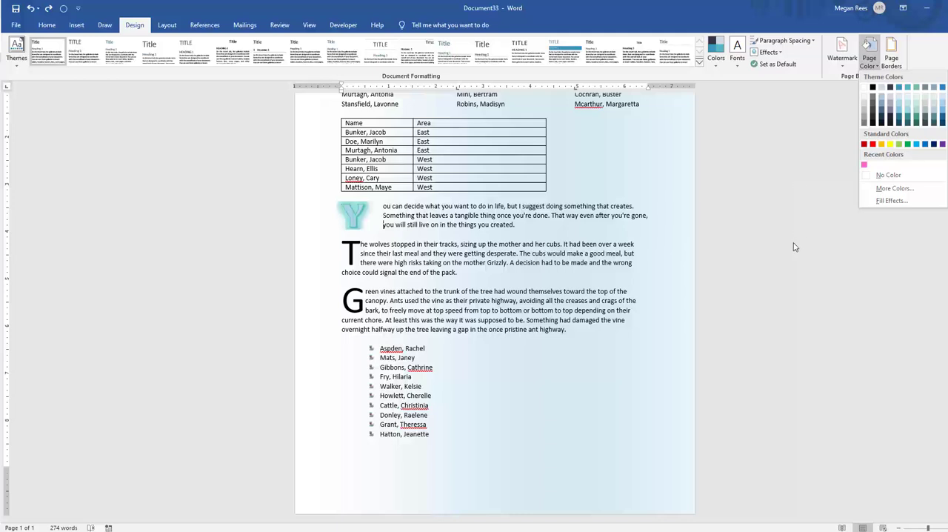
pyautogui.click(794, 247)
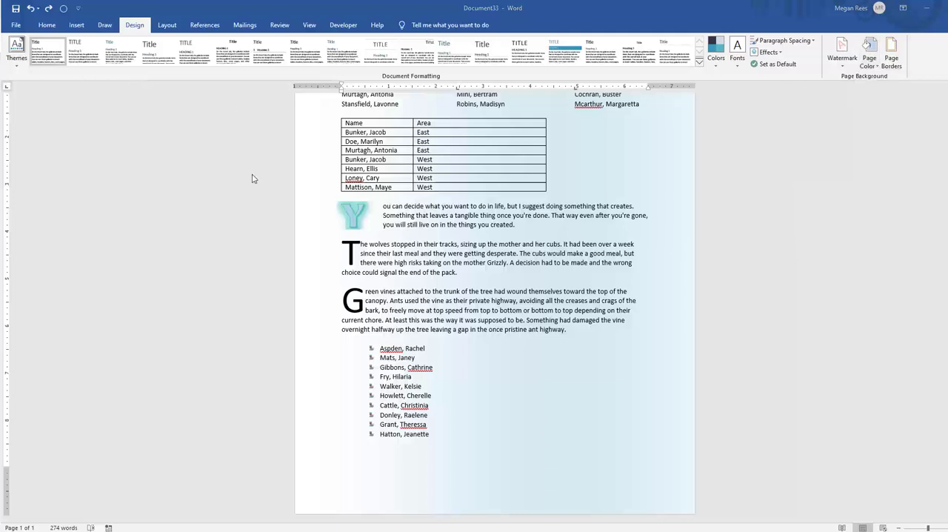
pyautogui.click(17, 24)
pyautogui.click(30, 203)
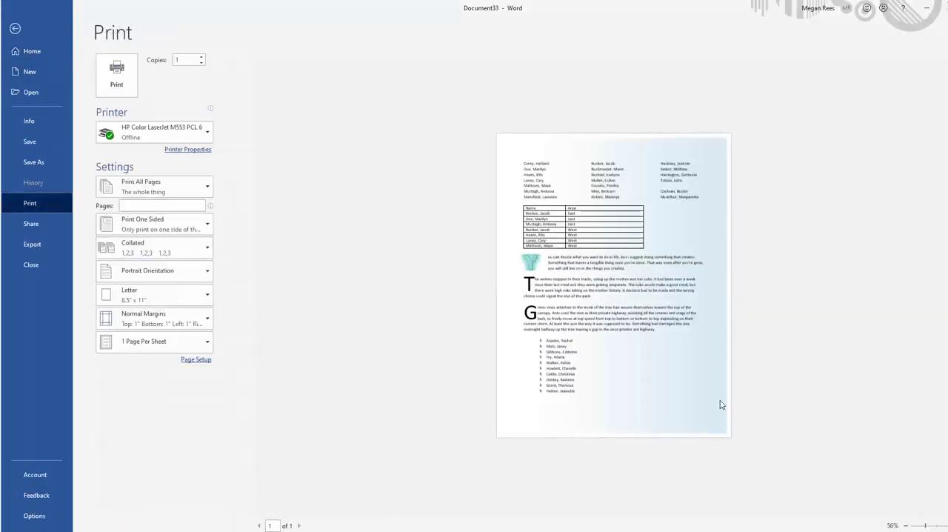
pyautogui.click(15, 29)
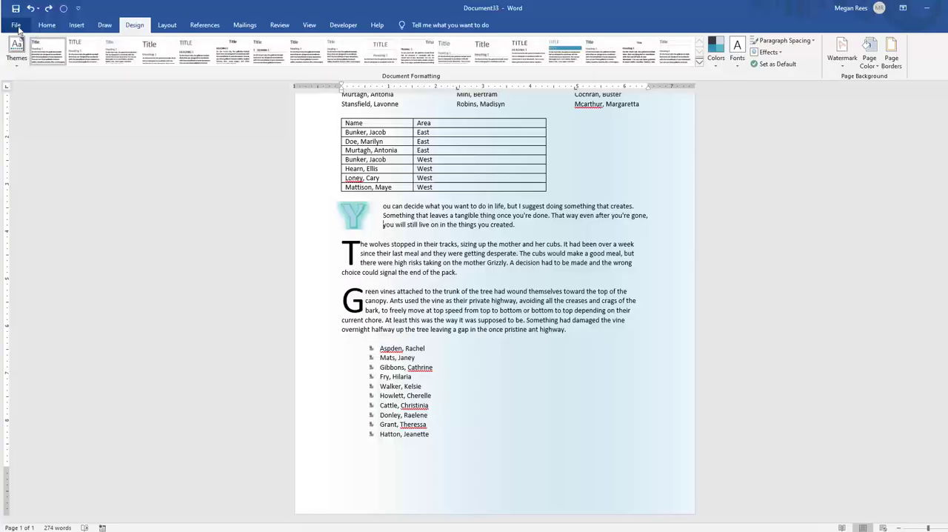
# Turn off the printing of background colors and images in Word's display options
pyautogui.click(16, 24)
pyautogui.click(31, 513)
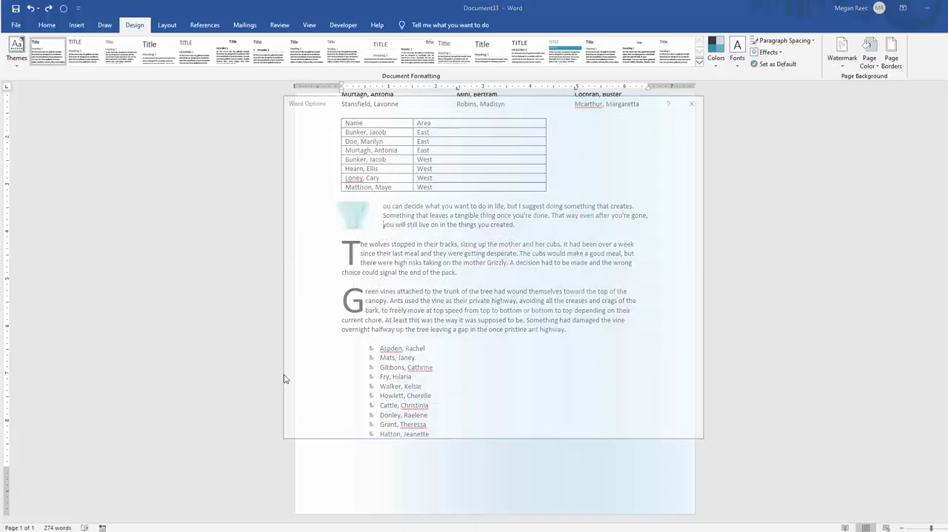
pyautogui.click(297, 132)
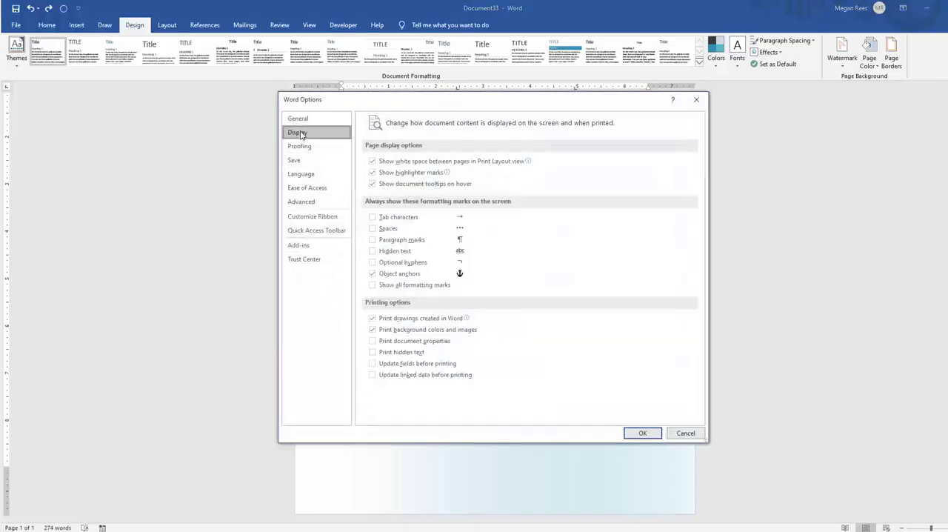
pyautogui.click(373, 329)
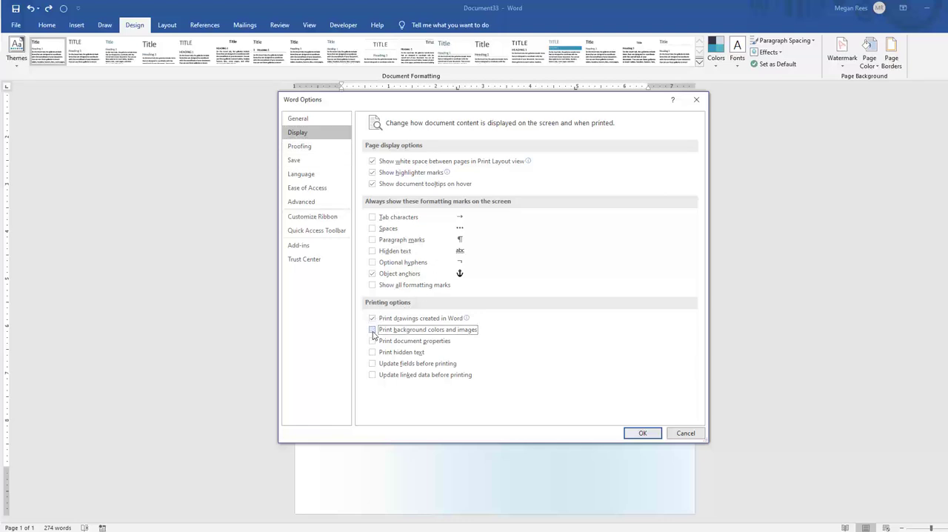
pyautogui.click(637, 437)
# Check the print preview with background printing off and return to the document
pyautogui.click(15, 25)
pyautogui.click(27, 203)
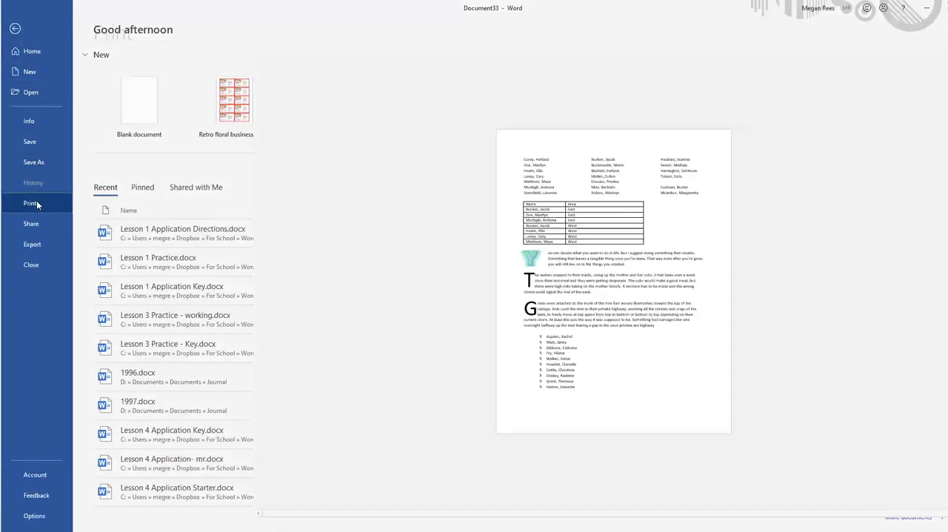
pyautogui.click(15, 30)
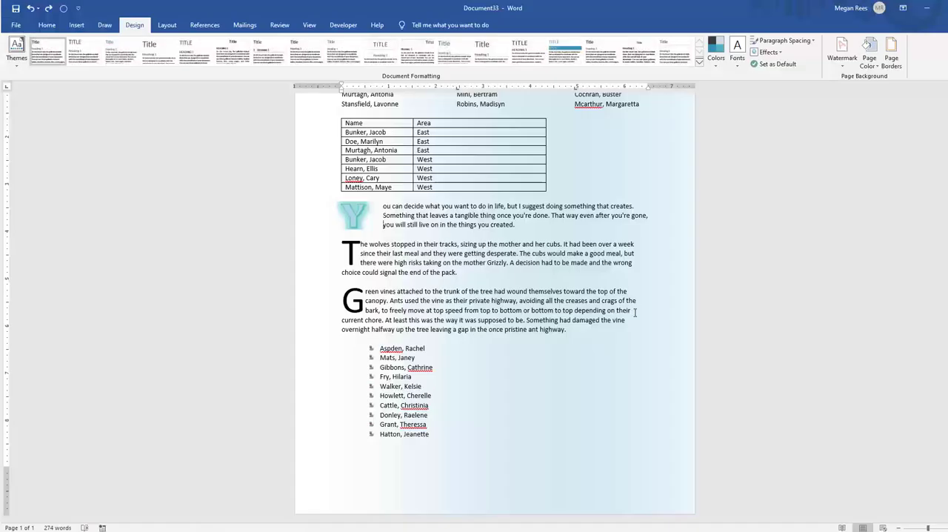
pyautogui.scroll(3, 618, 390)
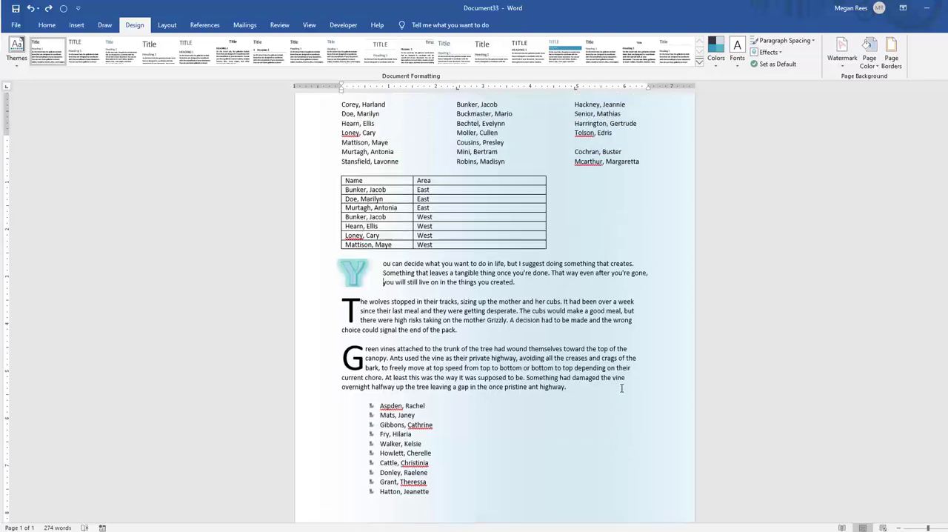
pyautogui.scroll(-2, 618, 390)
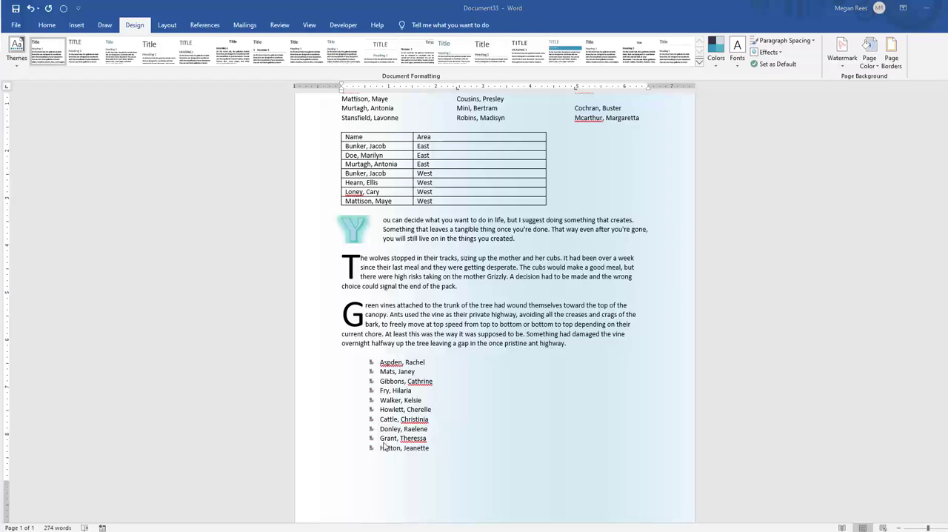
# Paste the copied full-screen screenshot into the document, and undo the paste
pyautogui.hotkey('ctrl', 'v')
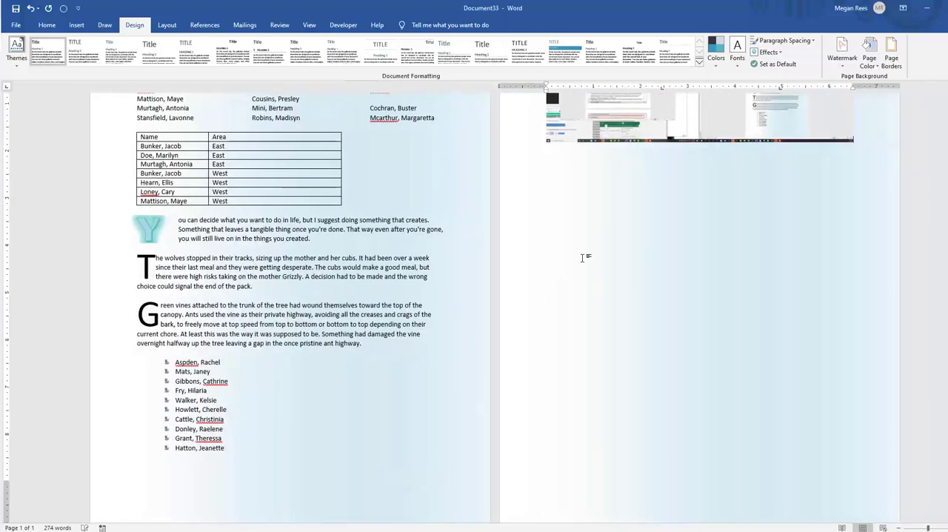
pyautogui.click(602, 184)
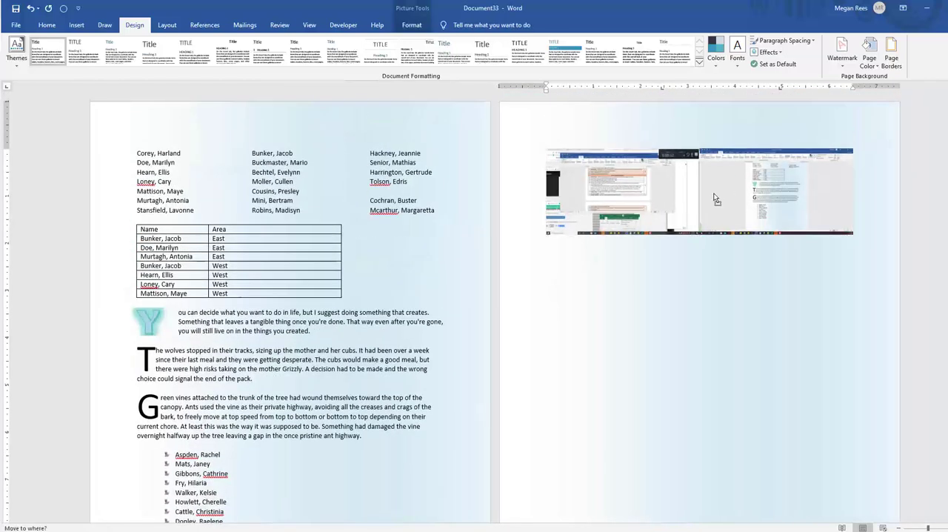
pyautogui.hotkey('ctrl', 'z')
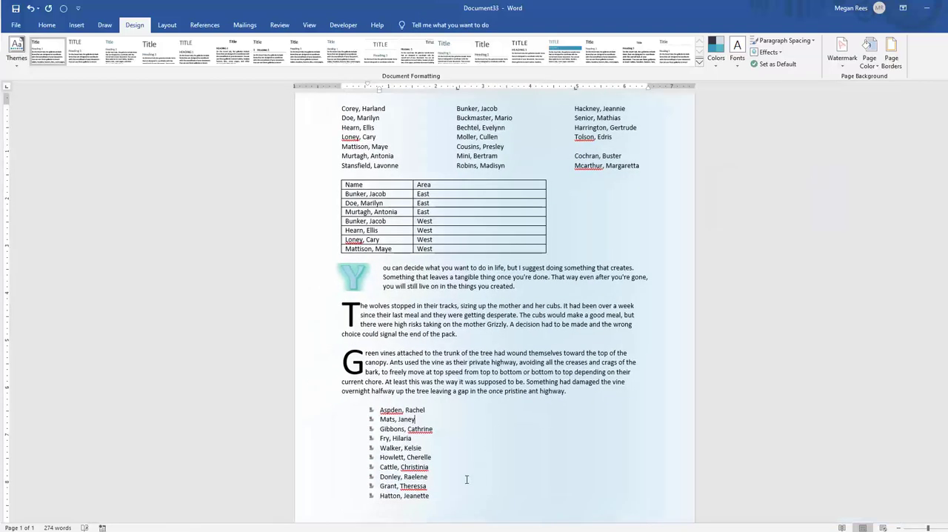
# Insert a screenshot of the open Gmail window below the bulleted list, and delete the picture
pyautogui.scroll(-2, 450, 477)
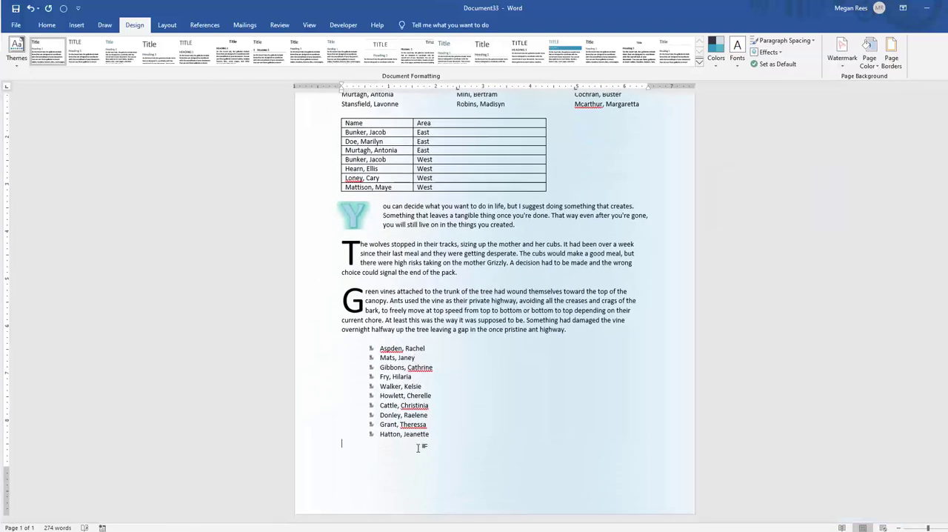
pyautogui.click(69, 29)
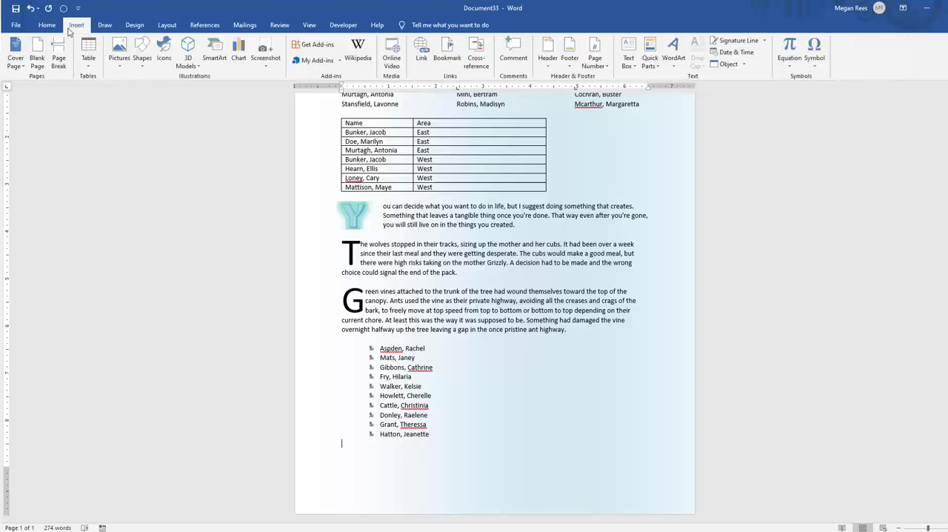
pyautogui.click(263, 63)
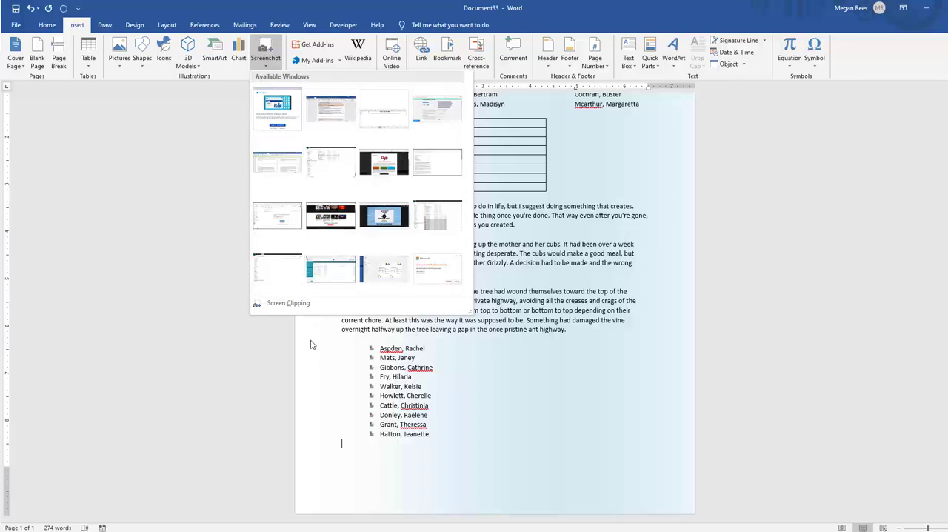
pyautogui.click(289, 221)
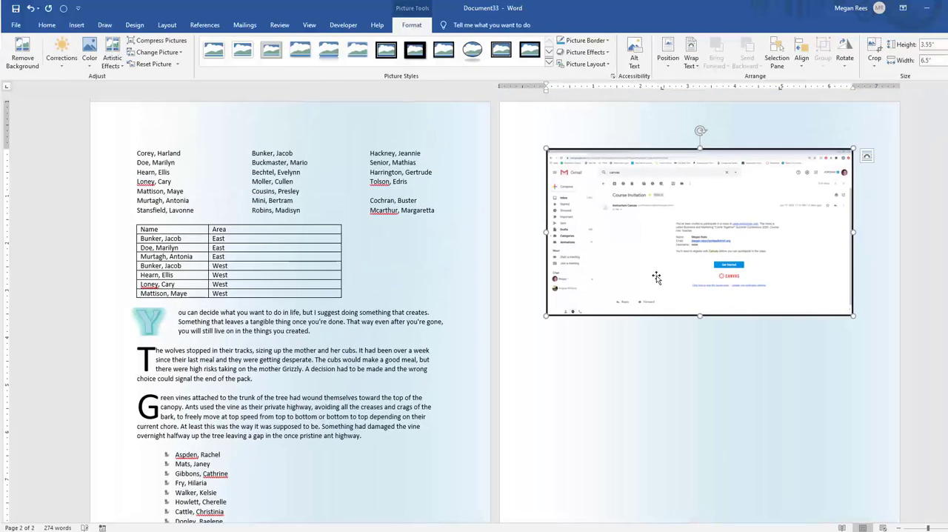
pyautogui.press('Delete')
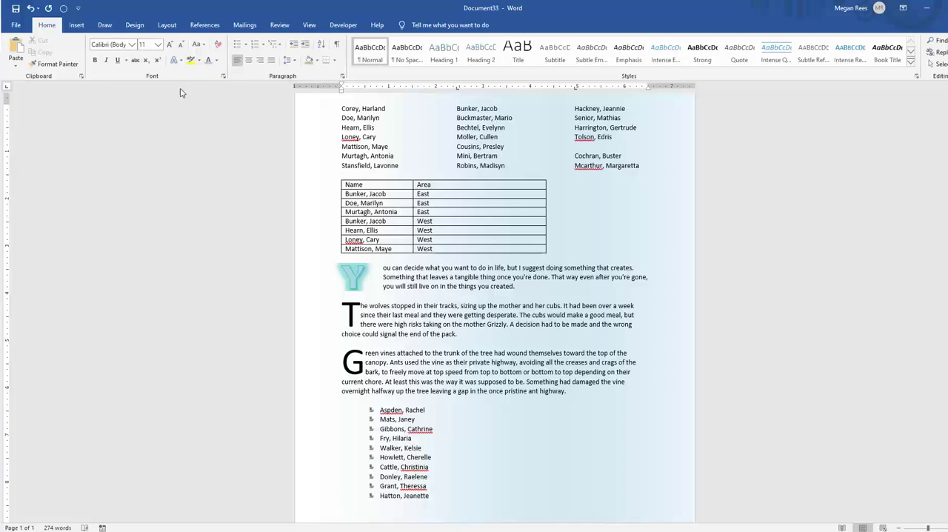
# View the open windows available for a screenshot and leave without inserting one
pyautogui.click(76, 24)
pyautogui.click(265, 59)
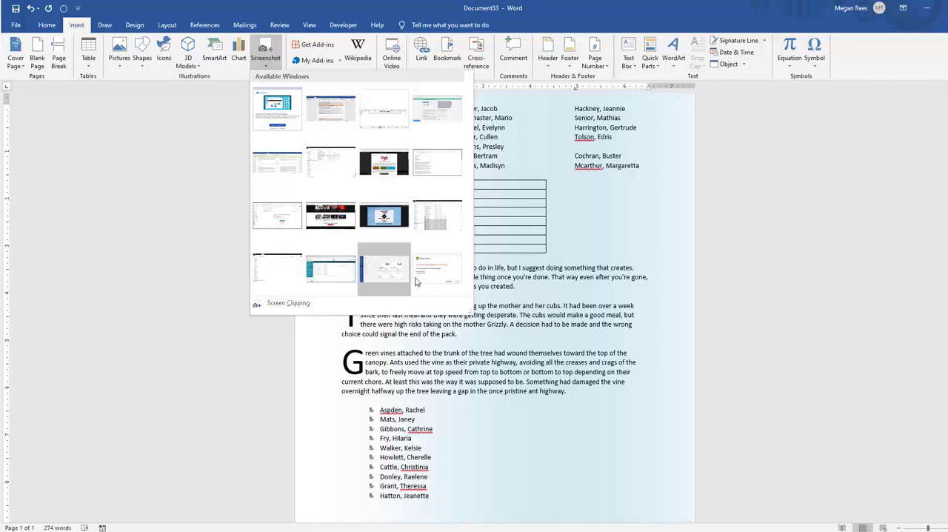
pyautogui.click(206, 304)
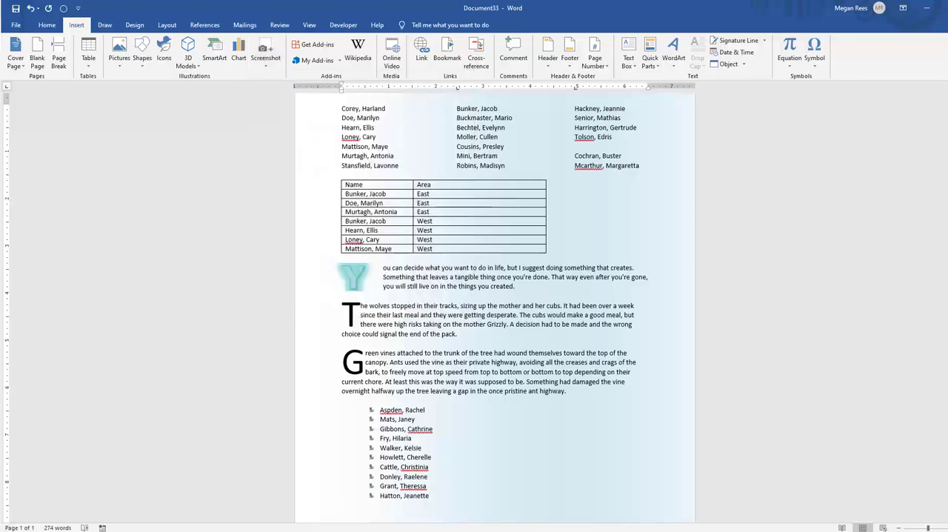
# Open a new Chrome window and bring up the System section of its advanced settings
pyautogui.rightClick(214, 530)
pyautogui.click(230, 489)
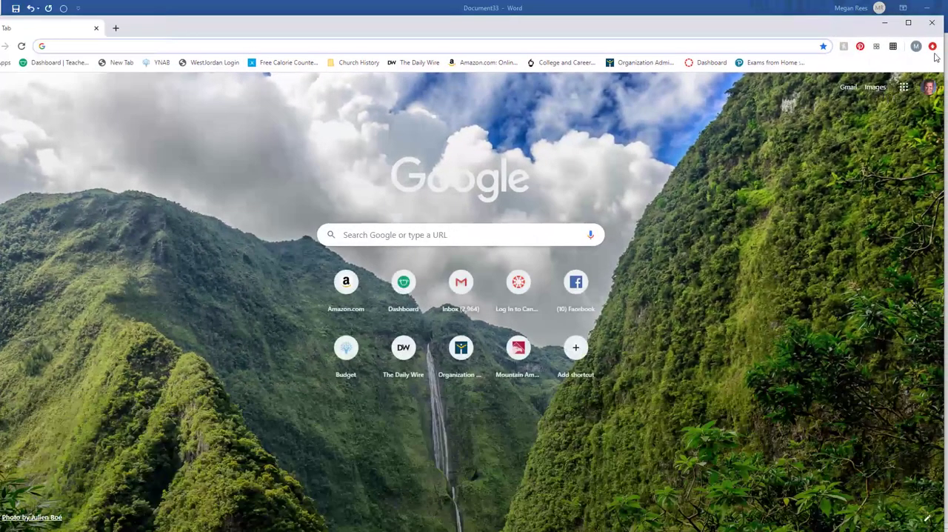
pyautogui.click(932, 47)
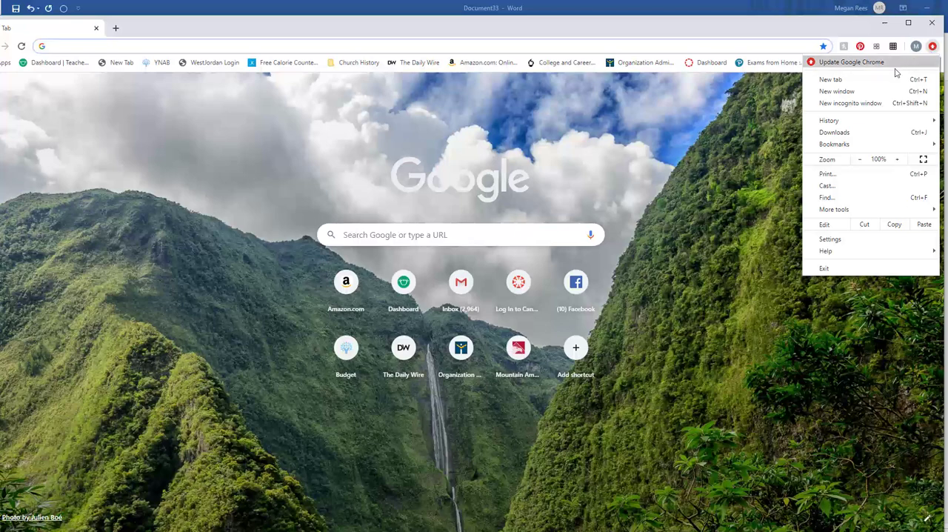
pyautogui.click(830, 240)
pyautogui.scroll(-7, 526, 330)
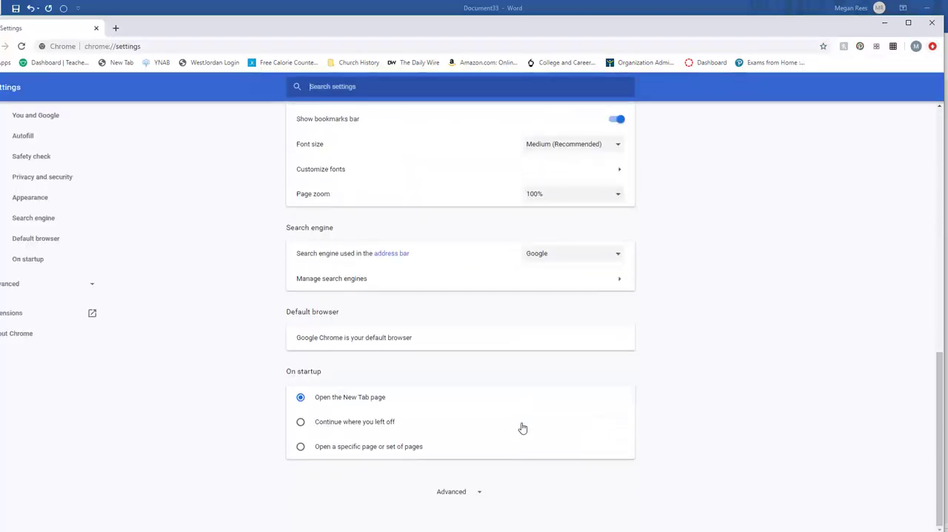
pyautogui.scroll(5, 89, 290)
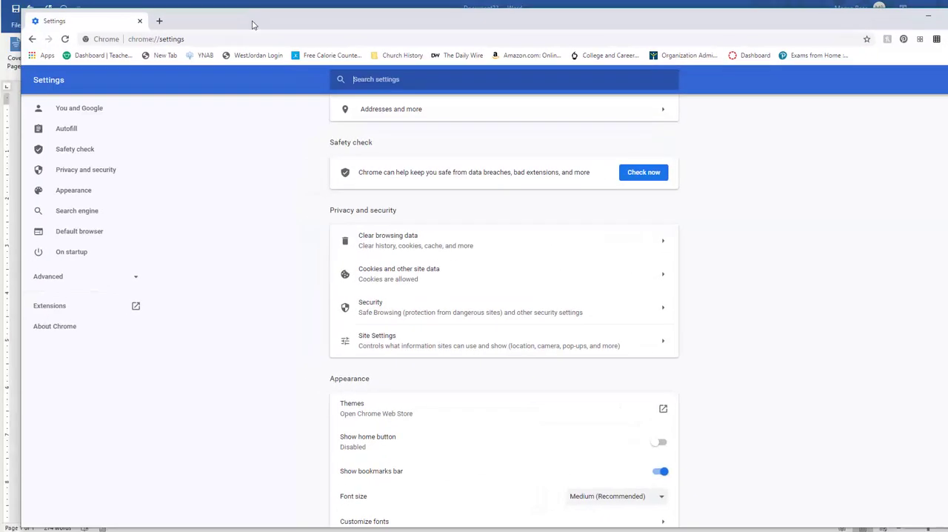
pyautogui.scroll(-5, 518, 446)
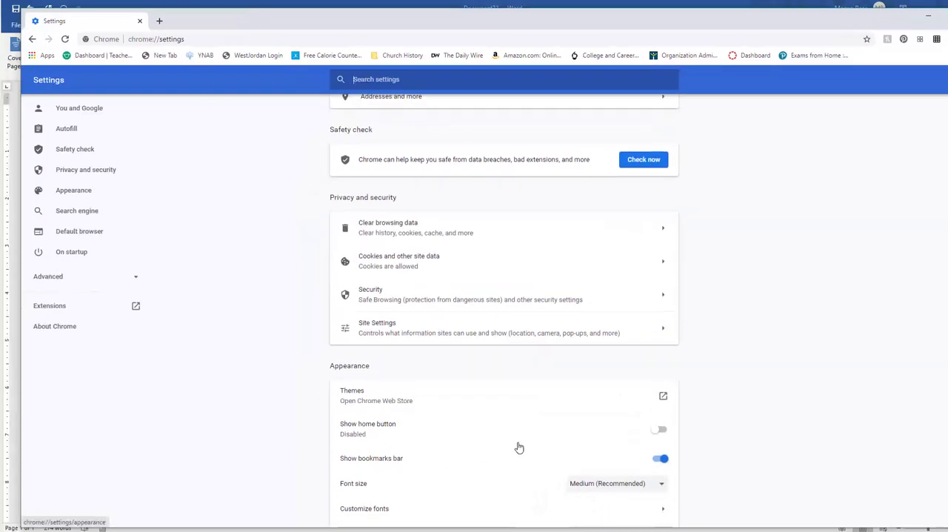
pyautogui.click(491, 482)
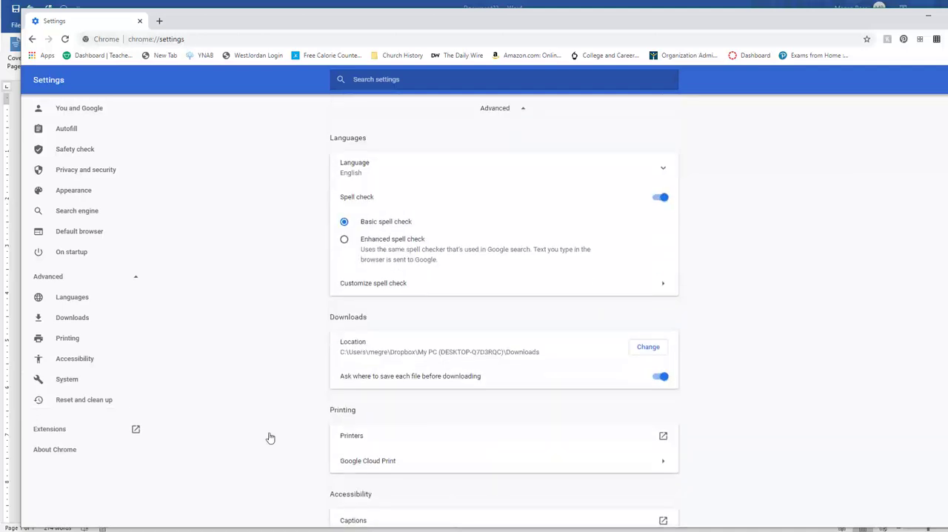
pyautogui.click(62, 384)
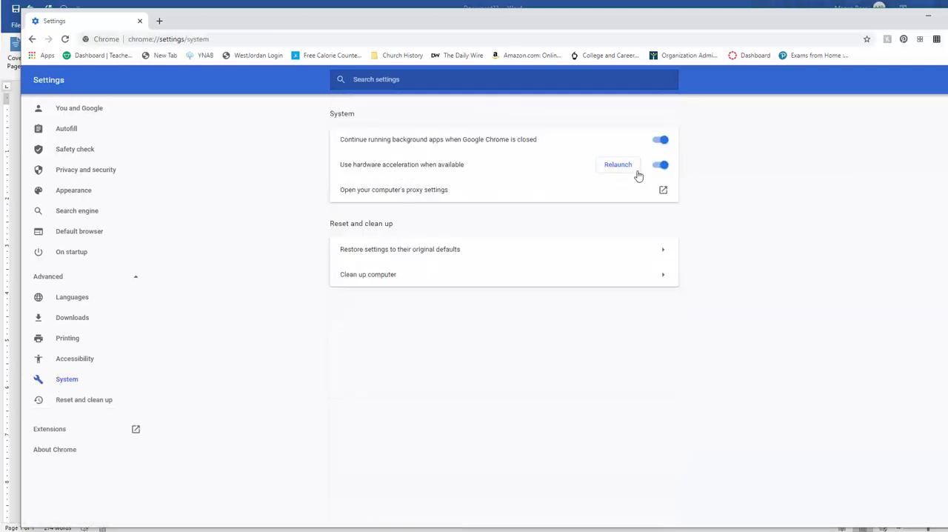
# Toggle the "Use hardware acceleration when available" setting and return to the Word document
pyautogui.click(660, 165)
pyautogui.doubleClick(658, 166)
pyautogui.click(792, 273)
pyautogui.click(928, 15)
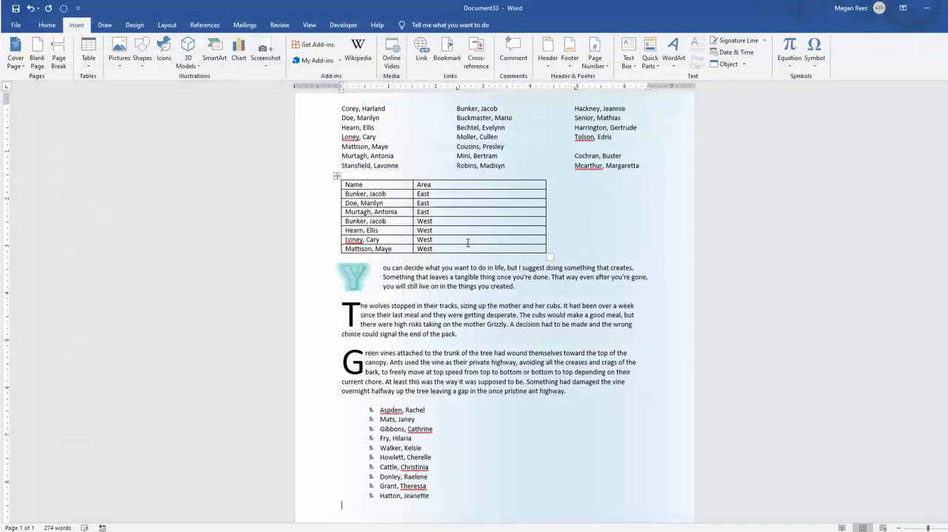
# Place the cursor in the bulleted list, then open Google Maps in a new Chrome window via a search for google maps
pyautogui.click(473, 439)
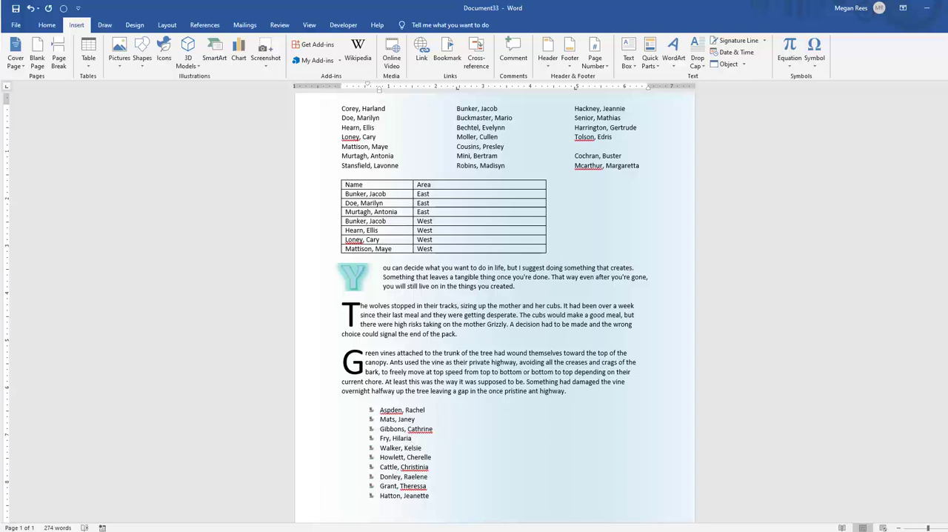
pyautogui.rightClick(214, 530)
pyautogui.click(226, 487)
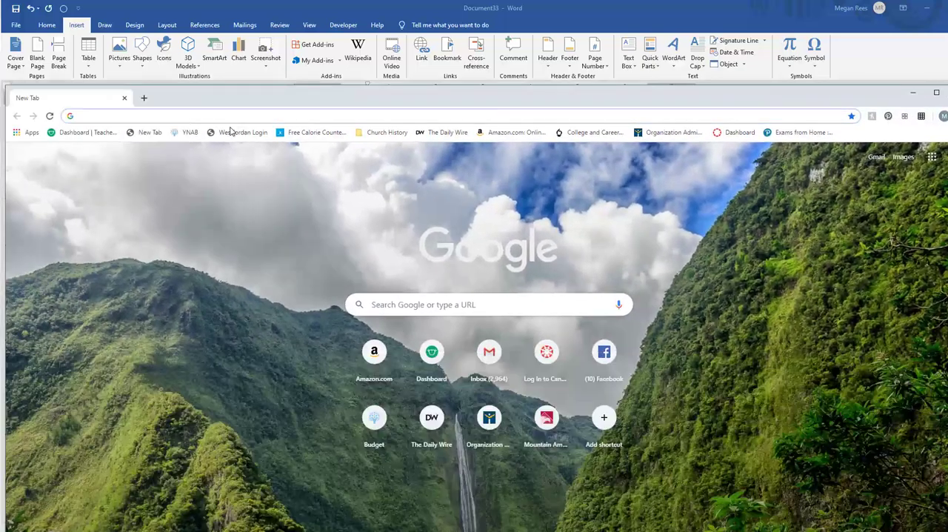
pyautogui.click(223, 117)
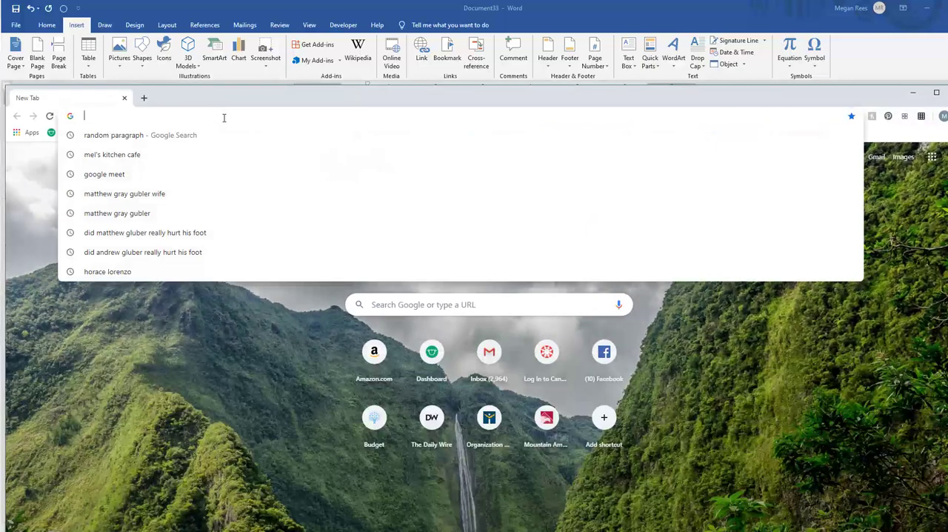
pyautogui.write('google maps')
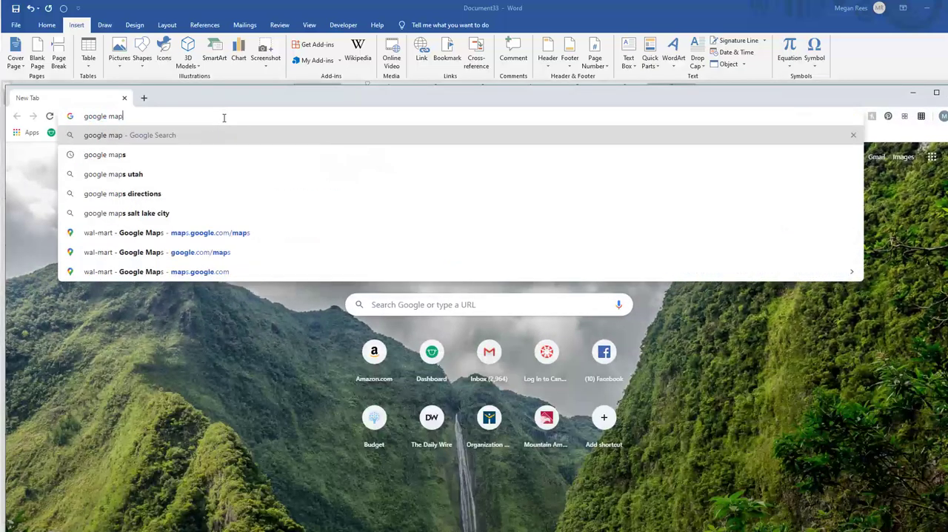
pyautogui.press('Return')
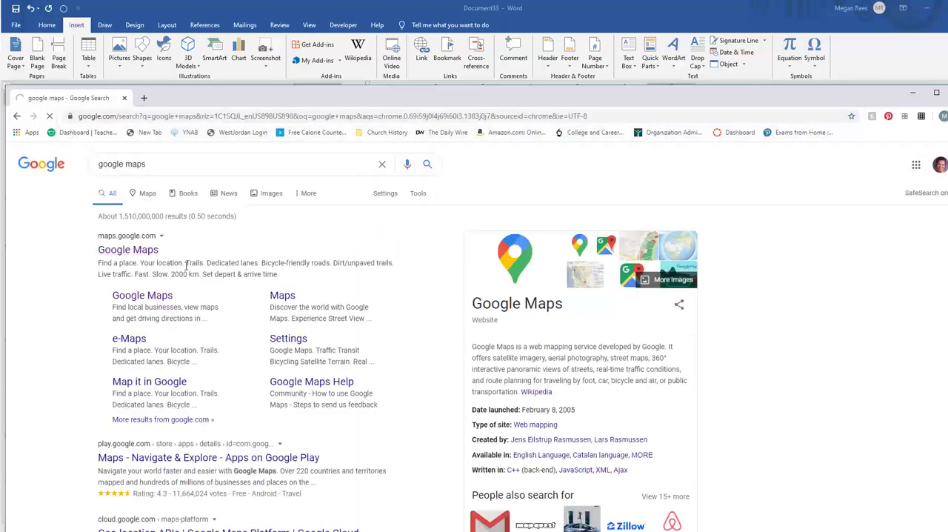
pyautogui.moveTo(196, 99); pyautogui.dragTo(195, 137)
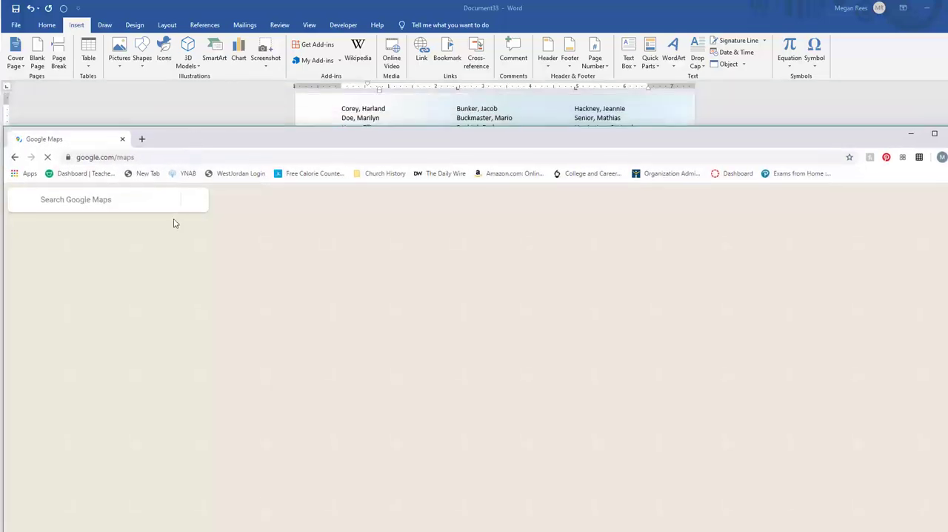
# Search Google Maps for denmark and zoom in on the lakes and roads around Skive
pyautogui.write('denmark')
pyautogui.press('Return')
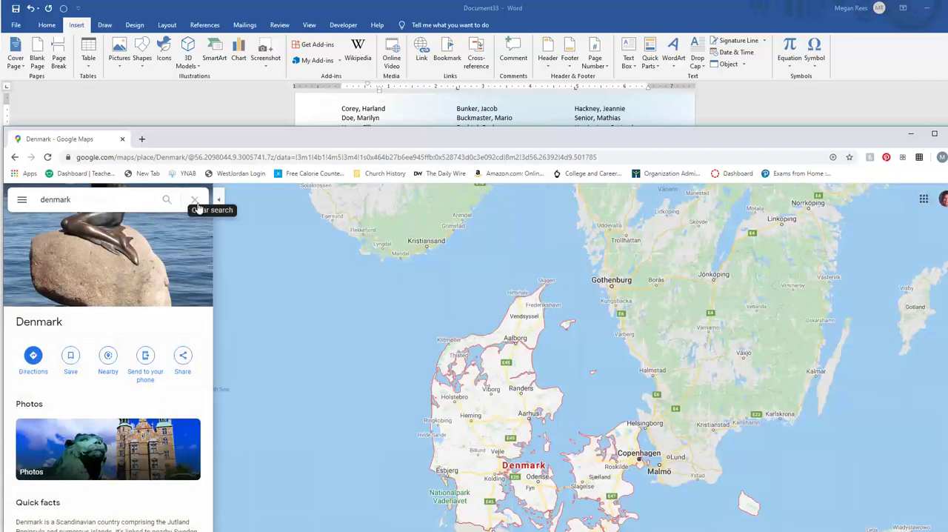
pyautogui.scroll(3, 502, 394)
pyautogui.scroll(3, 502, 394)
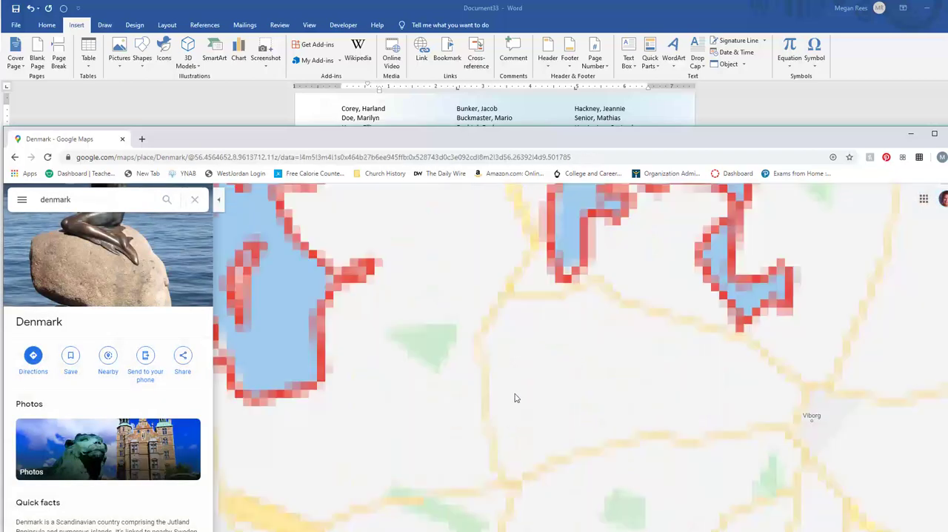
pyautogui.scroll(2, 514, 374)
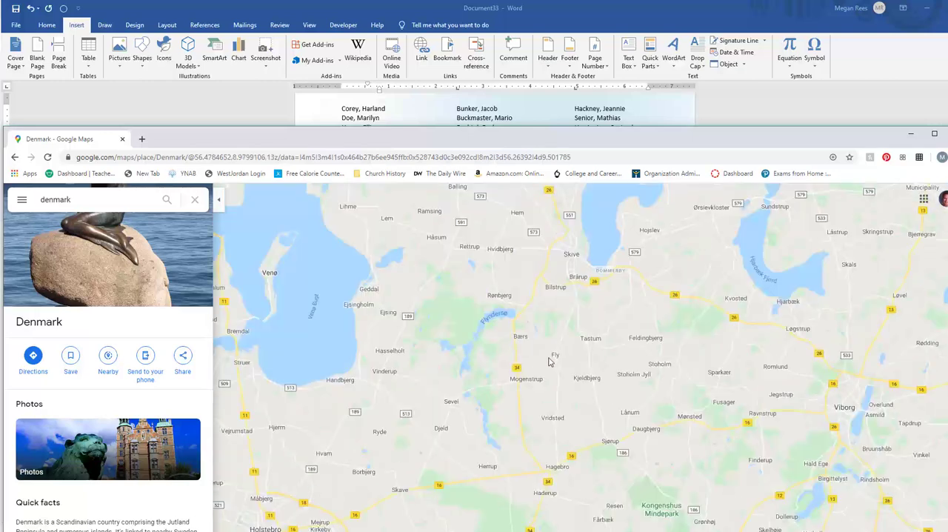
pyautogui.moveTo(565, 139); pyautogui.dragTo(556, 58)
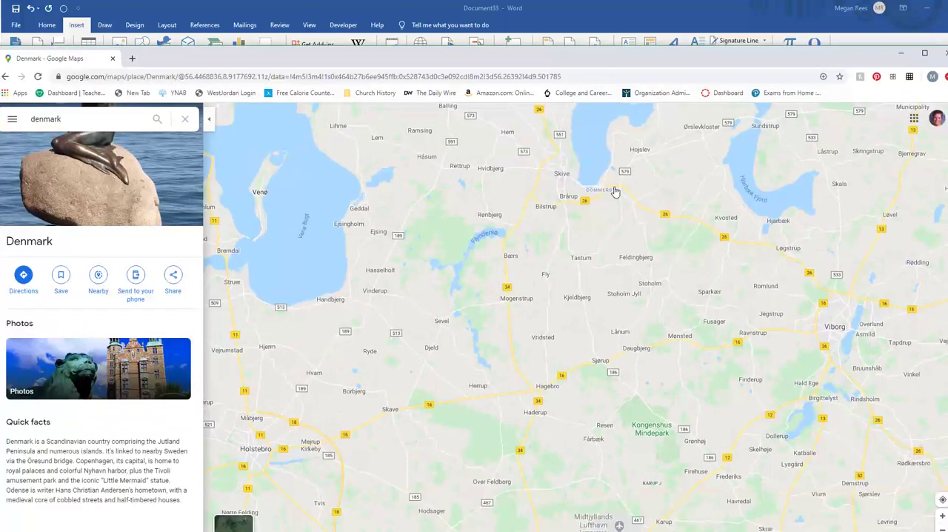
pyautogui.scroll(1, 534, 245)
pyautogui.moveTo(555, 248); pyautogui.dragTo(485, 404)
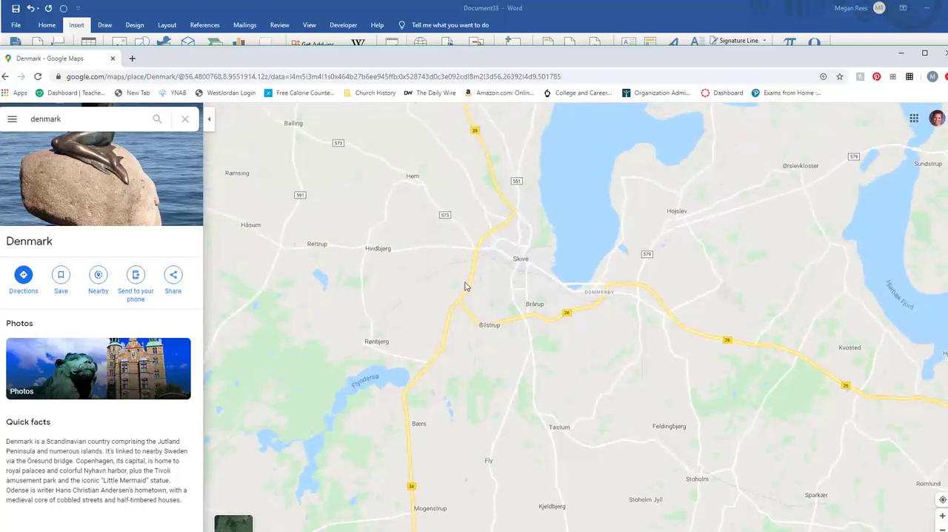
pyautogui.moveTo(464, 322); pyautogui.dragTo(544, 358)
pyautogui.moveTo(523, 235); pyautogui.dragTo(469, 339)
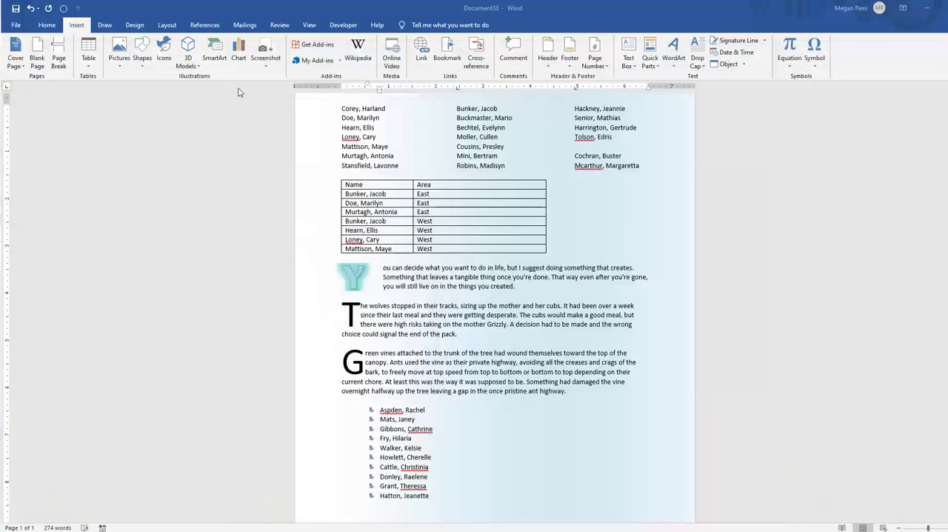
# Insert a screenshot of the Google Maps window into the Word document's bulleted list and shrink it to about 3.42" by 6.38"
pyautogui.click(264, 56)
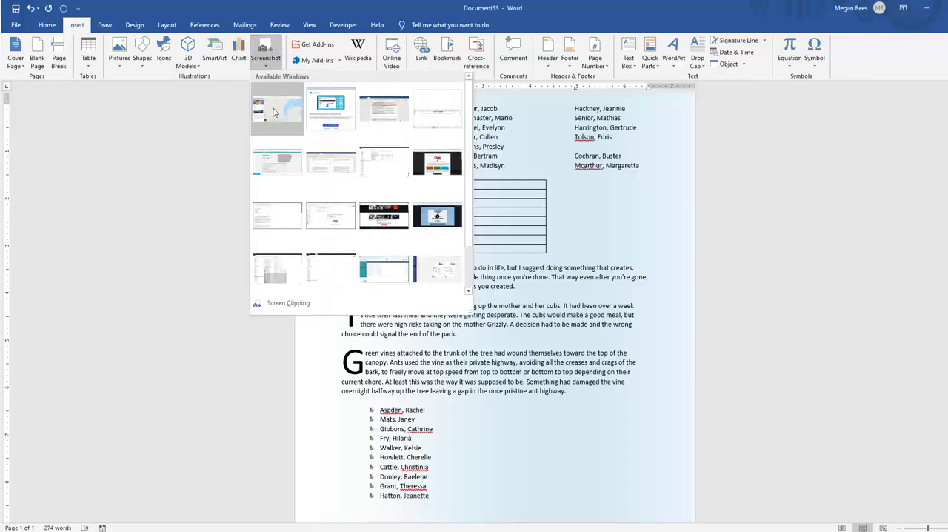
pyautogui.click(272, 112)
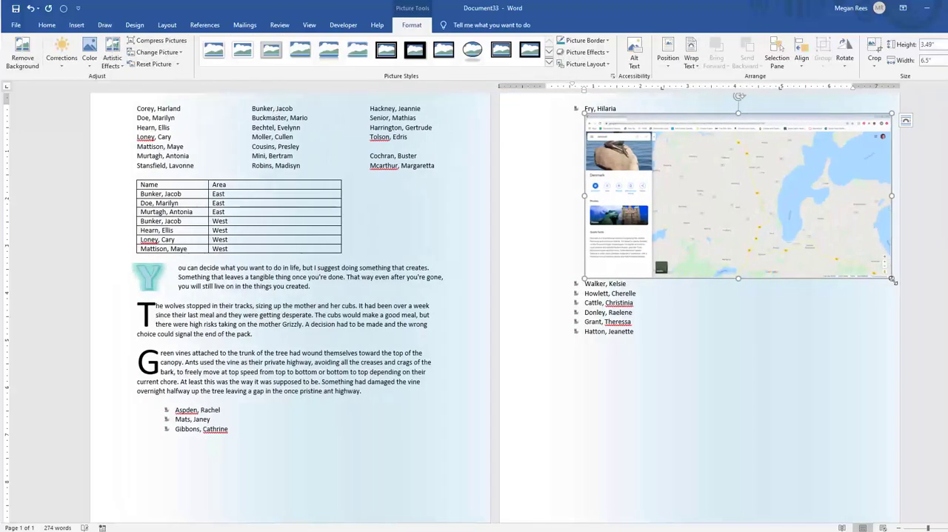
pyautogui.moveTo(879, 265)
pyautogui.mouseDown()
pyautogui.moveTo(789, 224)
pyautogui.moveTo(885, 276)
pyautogui.mouseUp()
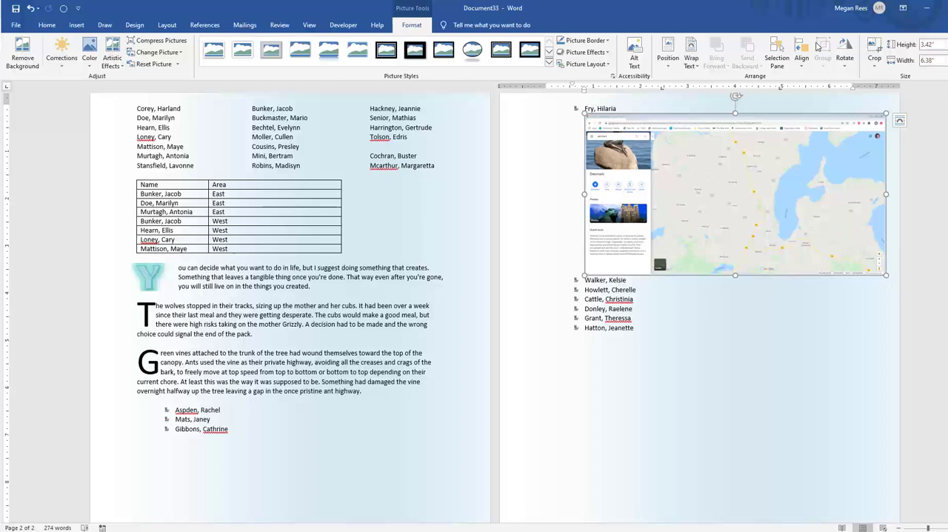
# Crop the screenshot on all four sides to a piece of the map about 1.39" high and 2.32" wide
pyautogui.click(874, 51)
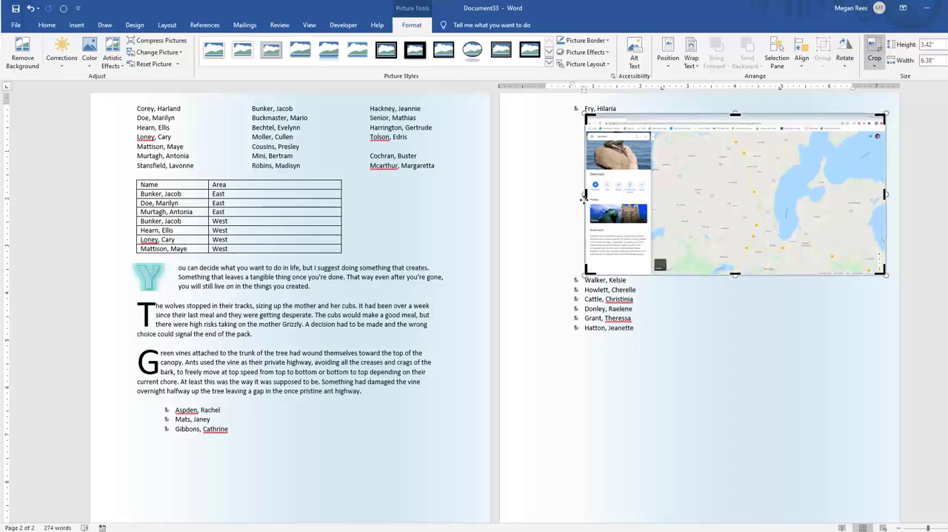
pyautogui.moveTo(592, 193); pyautogui.dragTo(698, 194)
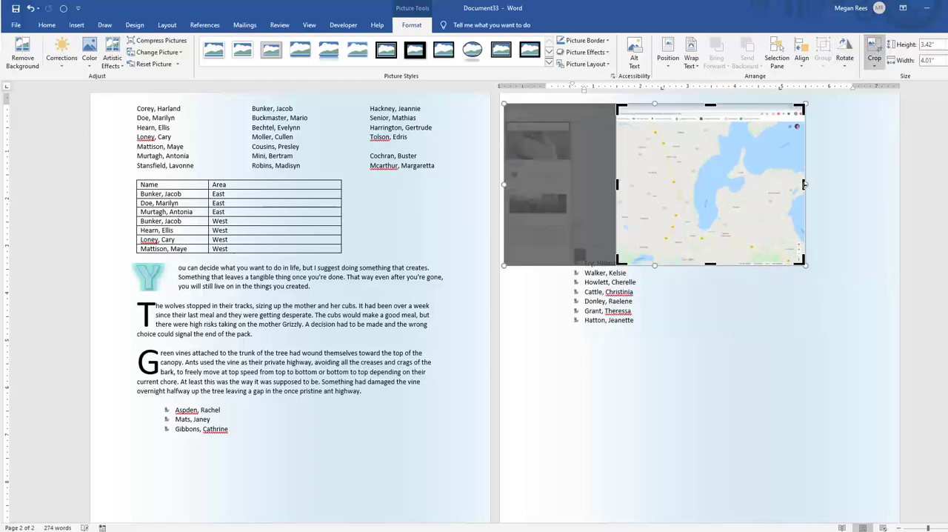
pyautogui.moveTo(803, 184); pyautogui.dragTo(724, 184)
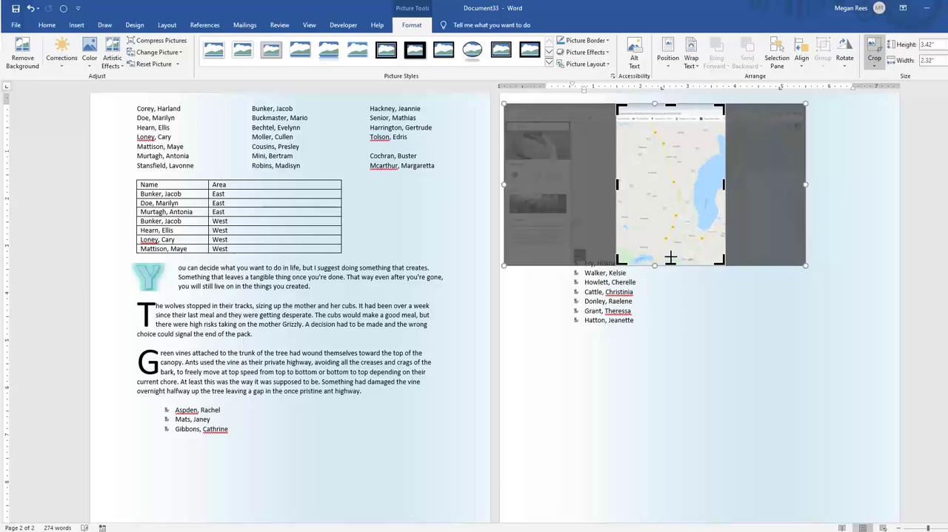
pyautogui.moveTo(670, 257); pyautogui.dragTo(671, 231)
pyautogui.moveTo(670, 104); pyautogui.dragTo(669, 169)
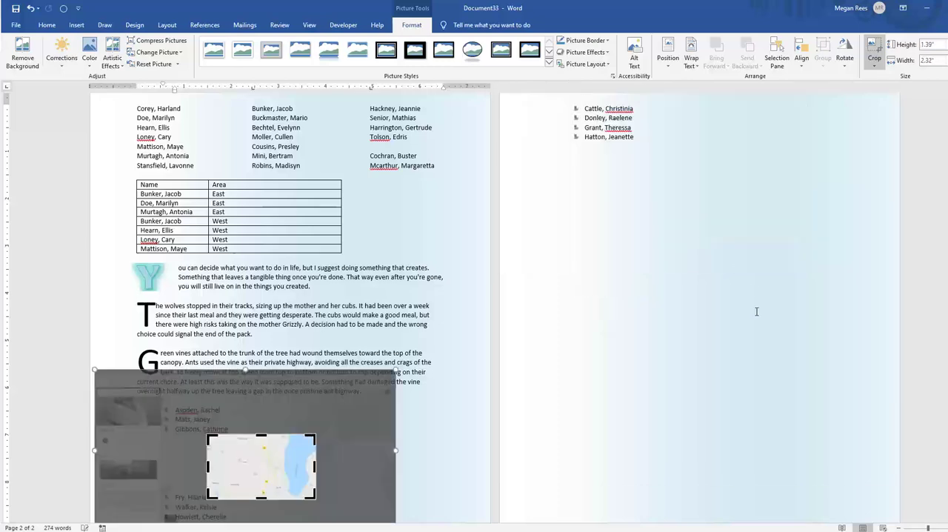
pyautogui.click(755, 311)
# Set the text wrapping of the cropped map picture to Through
pyautogui.click(254, 471)
pyautogui.click(330, 444)
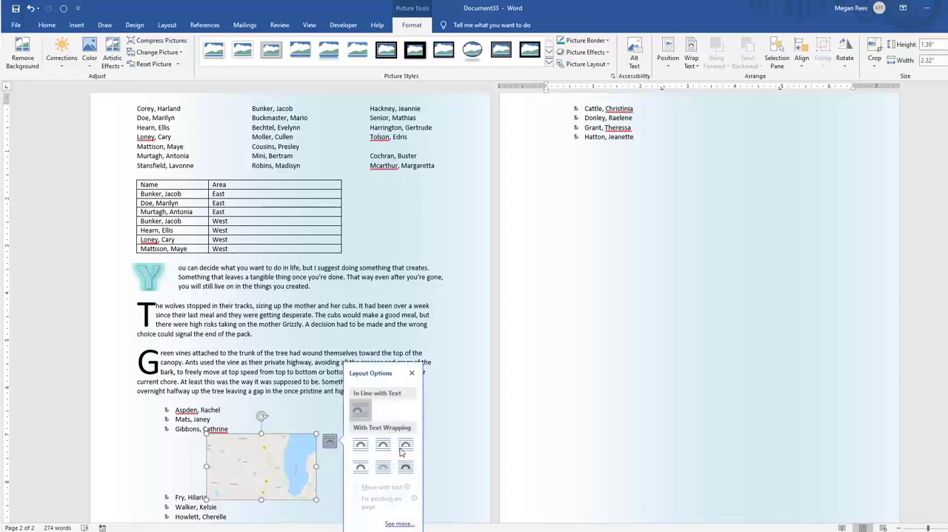
pyautogui.click(405, 447)
# Enlarge the map picture to about 2.76" by 4.59" and place it beside the bulleted list, below the last paragraph
pyautogui.moveTo(494, 460); pyautogui.dragTo(732, 325)
pyautogui.moveTo(425, 390); pyautogui.dragTo(395, 416)
pyautogui.scroll(-2, 395, 416)
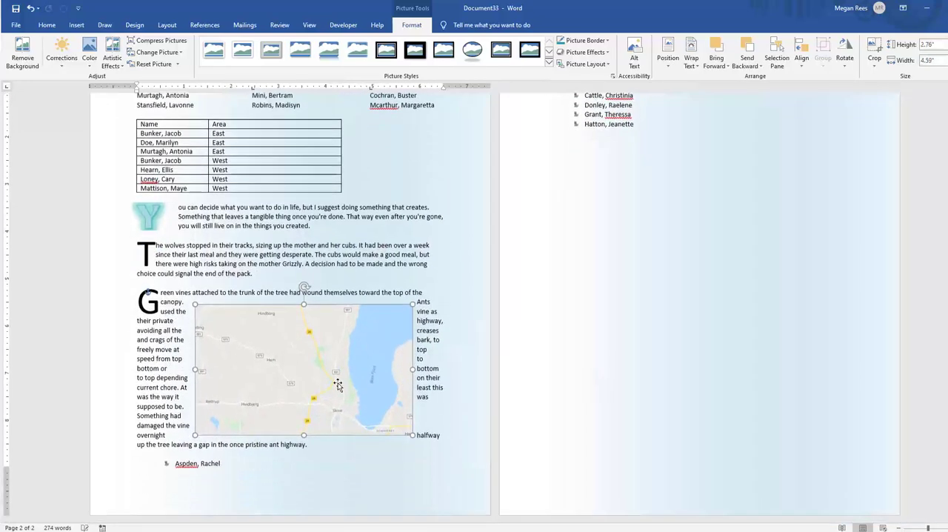
pyautogui.moveTo(338, 384); pyautogui.dragTo(562, 443)
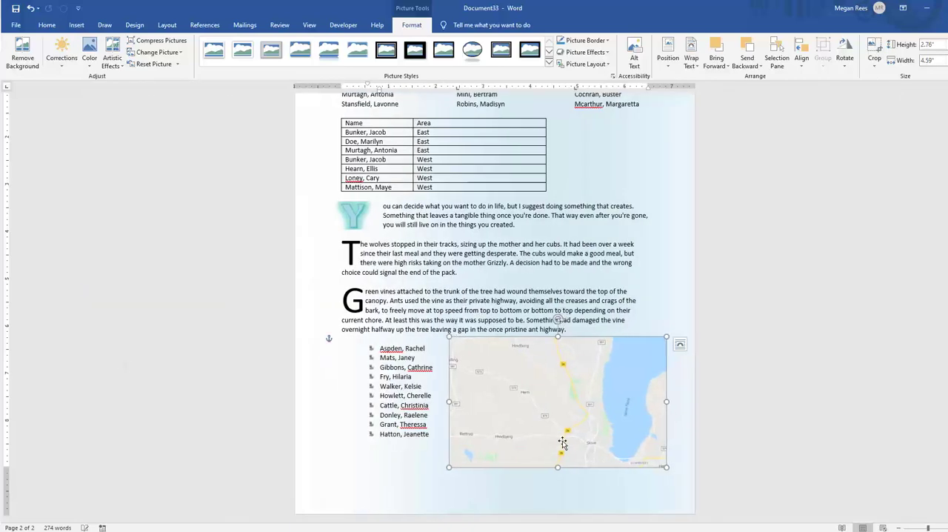
pyautogui.click(648, 490)
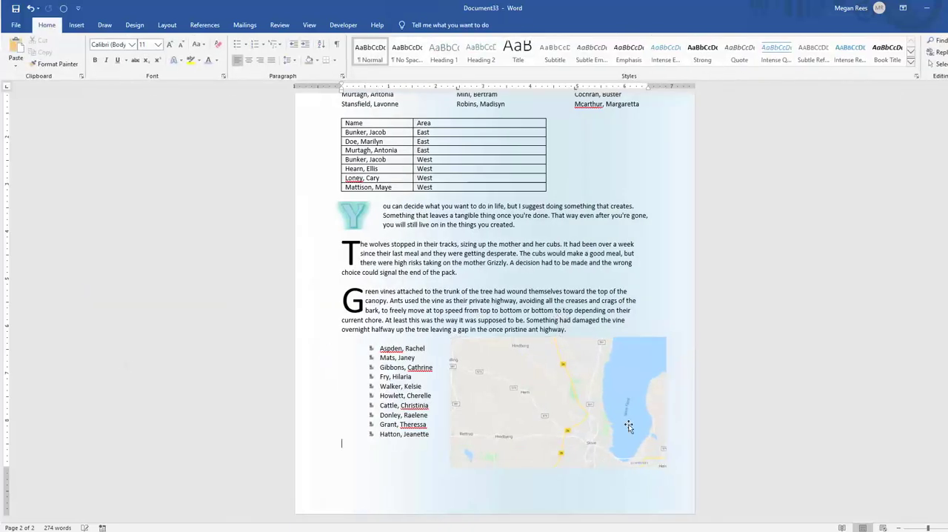
# Crop the map picture to a chevron shape
pyautogui.click(498, 432)
pyautogui.click(433, 460)
pyautogui.click(503, 434)
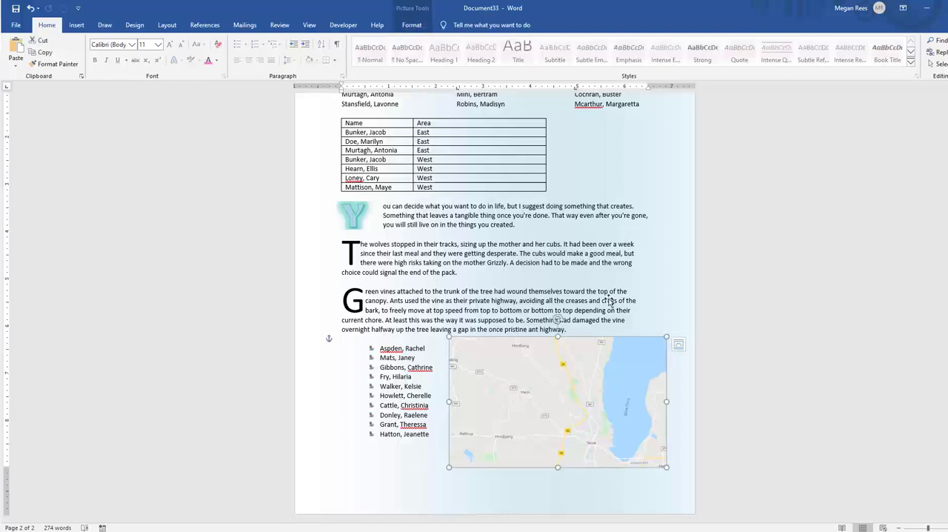
pyautogui.click(423, 7)
pyautogui.click(874, 61)
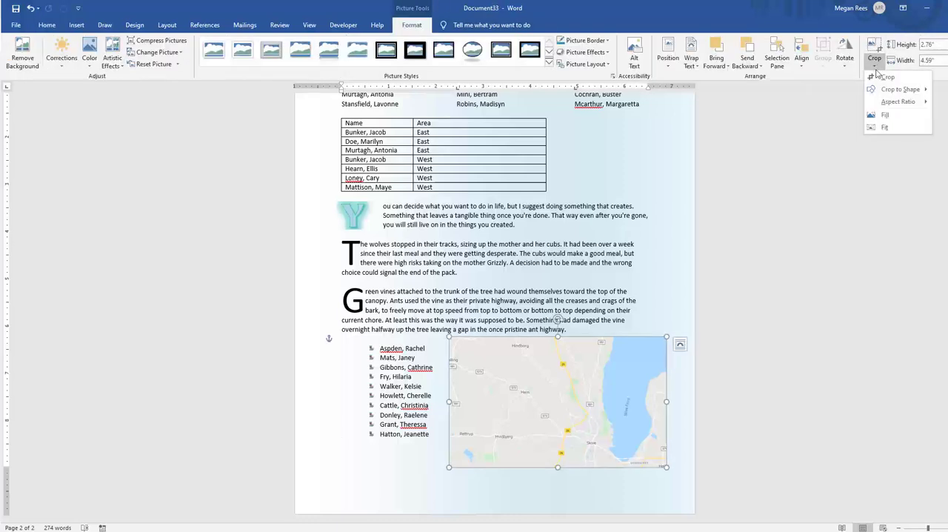
pyautogui.moveTo(900, 89)
pyautogui.click(809, 185)
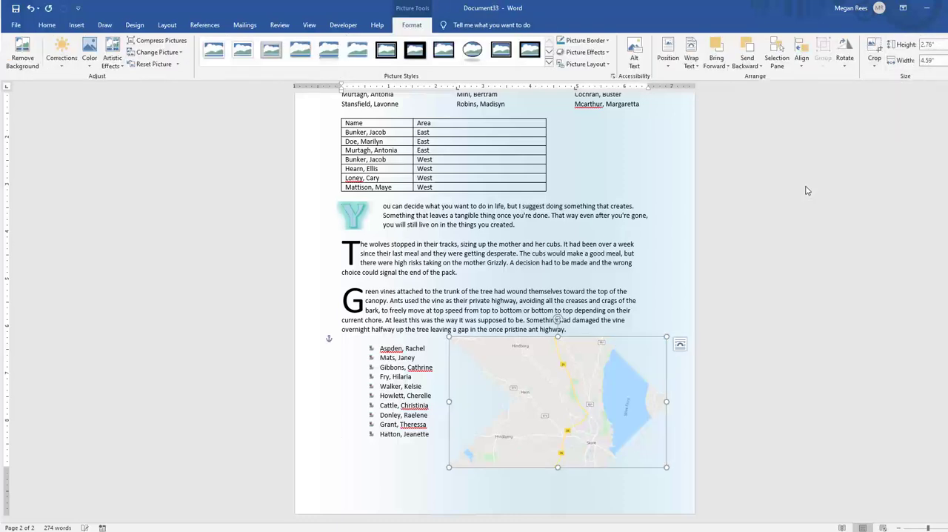
# Crop the map picture to a landscape aspect ratio, making it 2.76" high and 4.14" wide
pyautogui.click(872, 66)
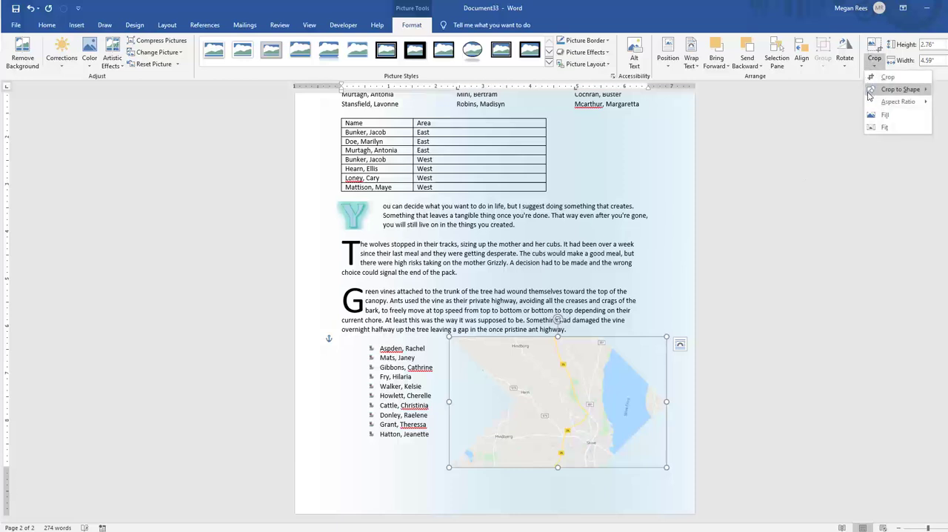
pyautogui.moveTo(870, 103)
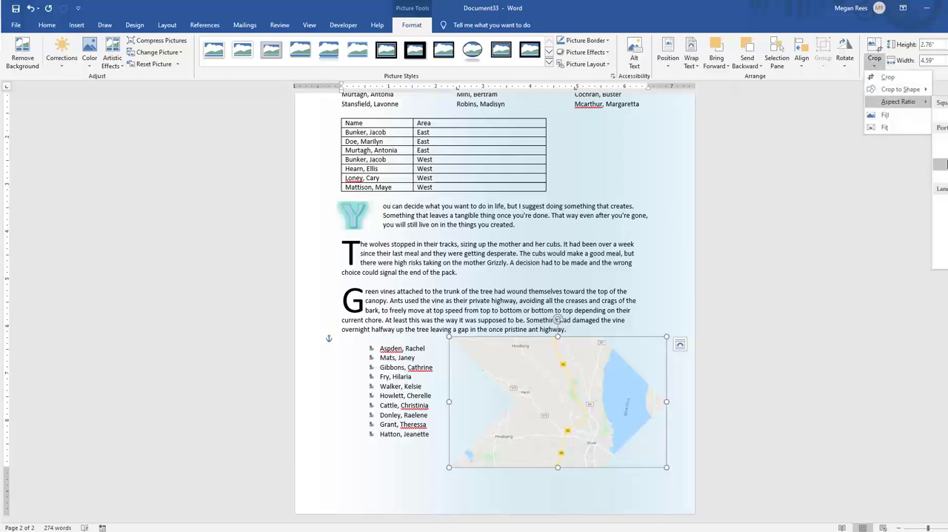
pyautogui.click(946, 200)
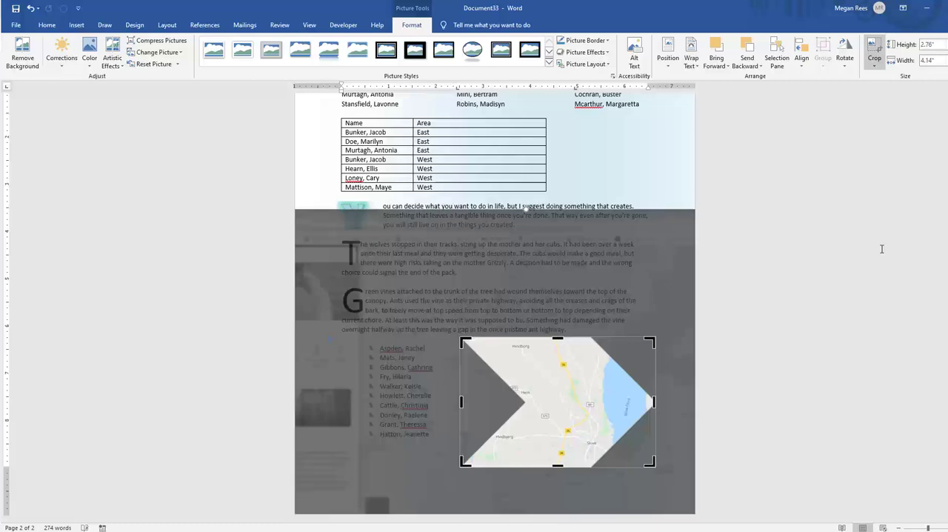
pyautogui.press('Escape')
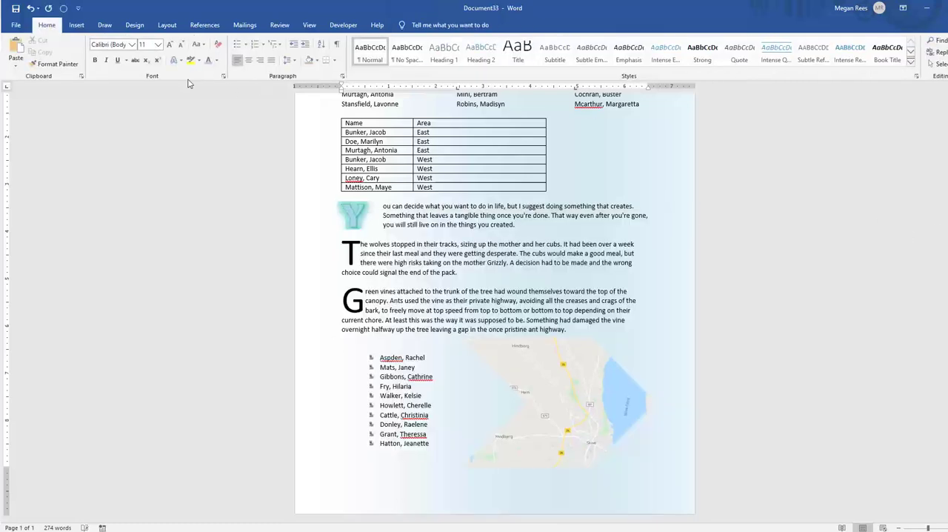
# Extend the map picture's crop area outward on its upper and right sides to bring back more of the original screenshot
pyautogui.click(77, 24)
pyautogui.click(560, 403)
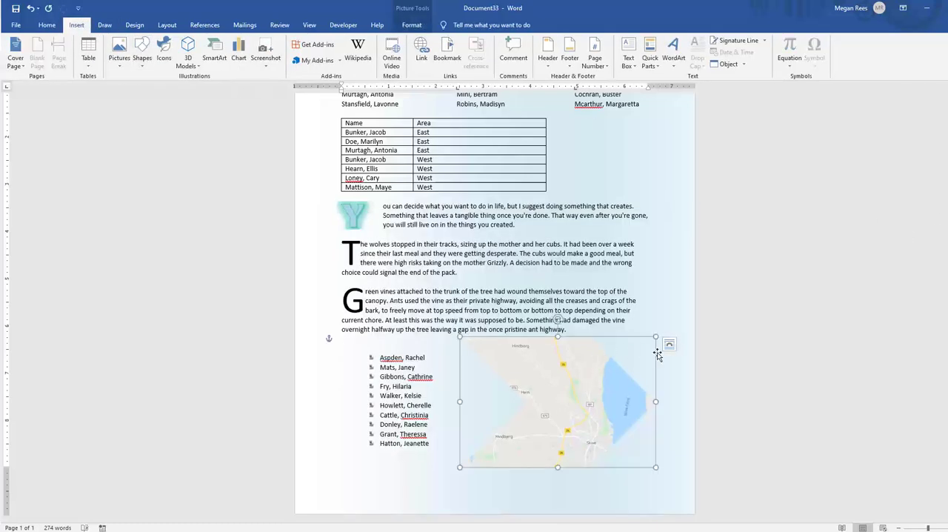
pyautogui.click(411, 25)
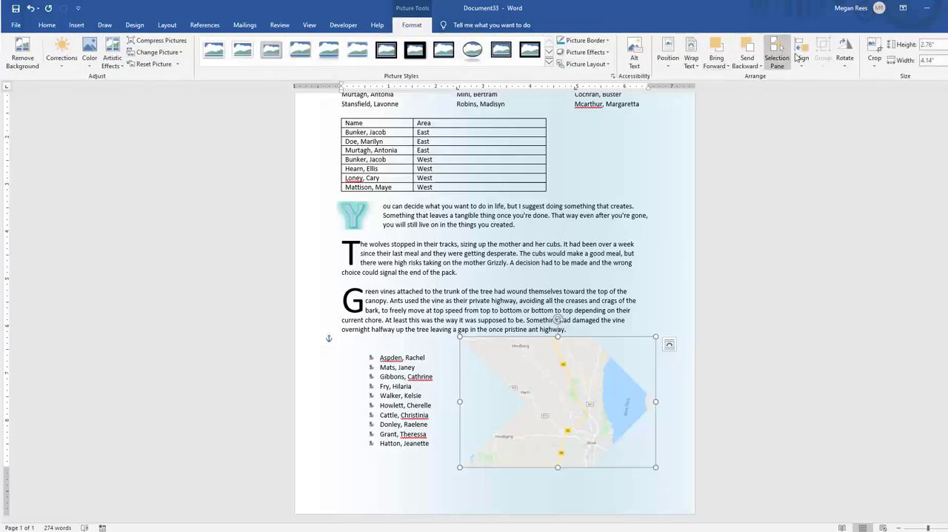
pyautogui.click(873, 51)
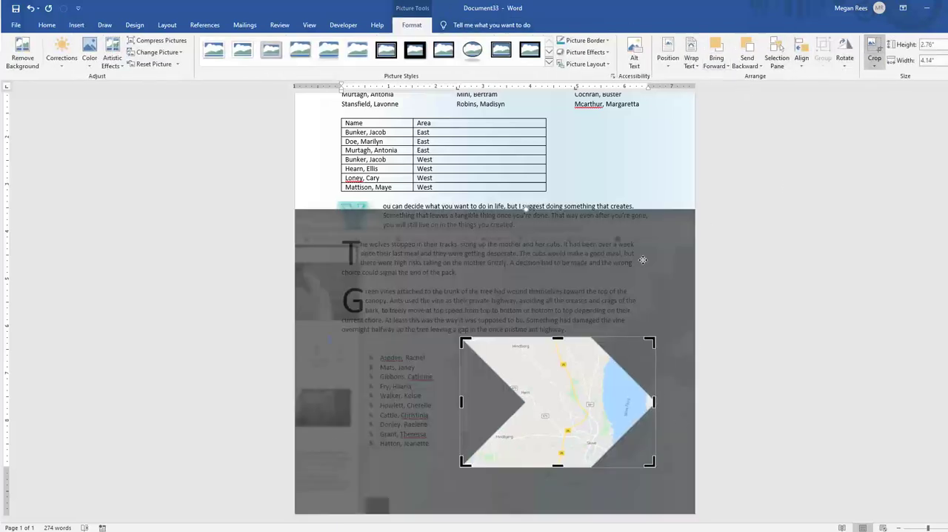
pyautogui.moveTo(653, 401); pyautogui.dragTo(791, 402)
pyautogui.moveTo(329, 337); pyautogui.dragTo(345, 218)
pyautogui.click(587, 422)
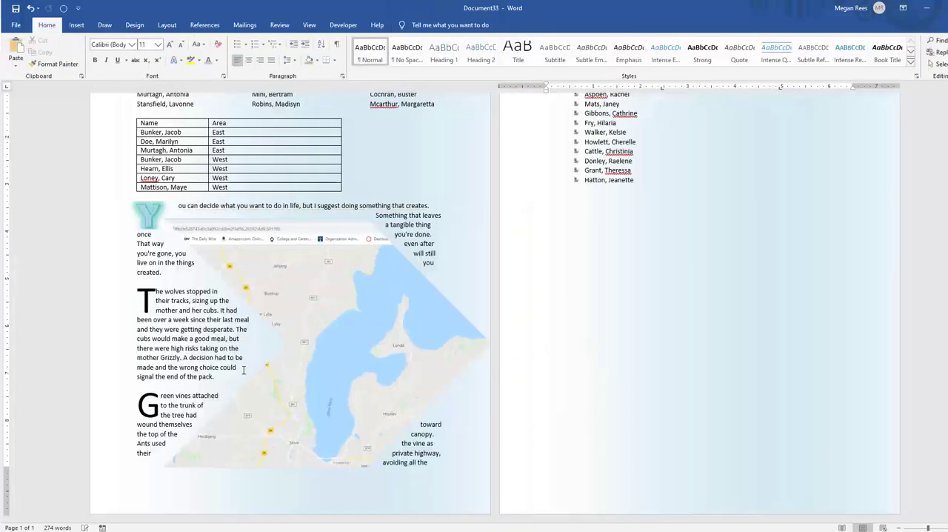
# Shrink the map picture so it fits beside the bulleted list, below the last paragraph, and place it within the page
pyautogui.click(186, 235)
pyautogui.moveTo(165, 220); pyautogui.dragTo(328, 344)
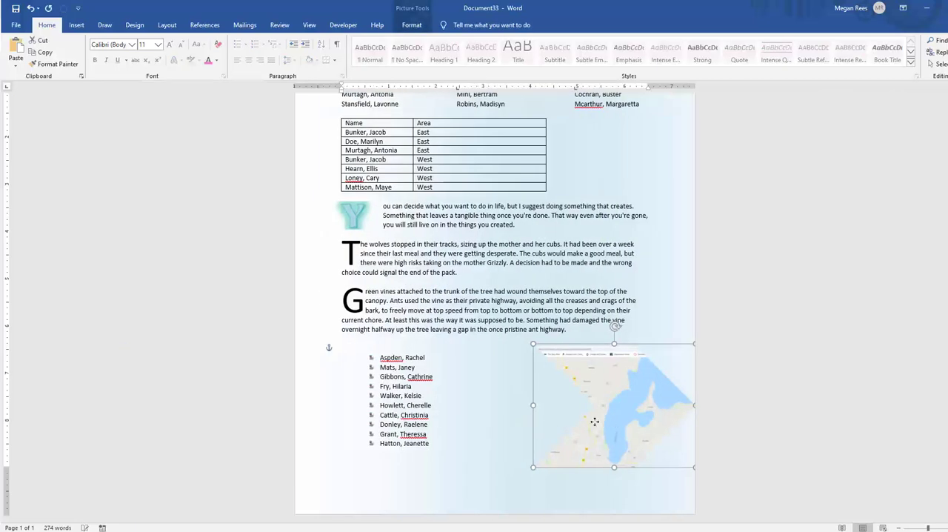
pyautogui.click(690, 429)
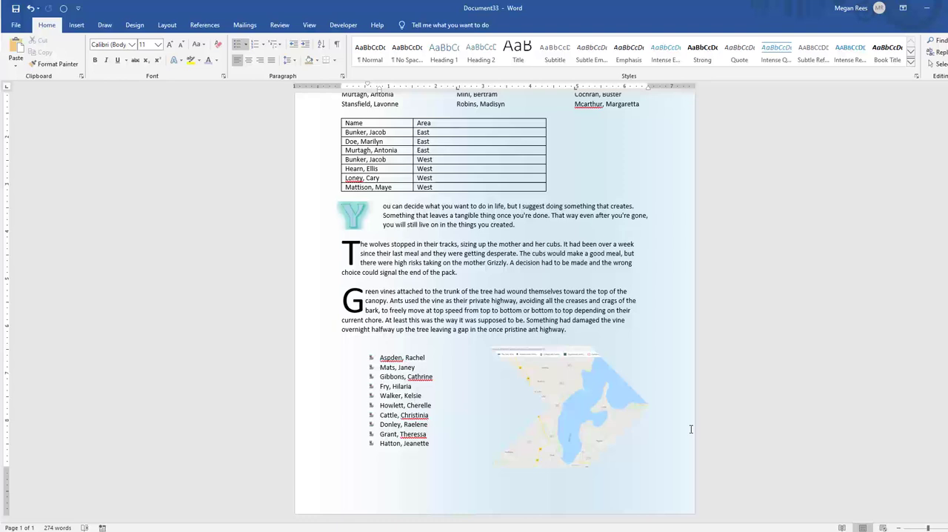
# Create a new document from the Education brochure template
pyautogui.click(25, 31)
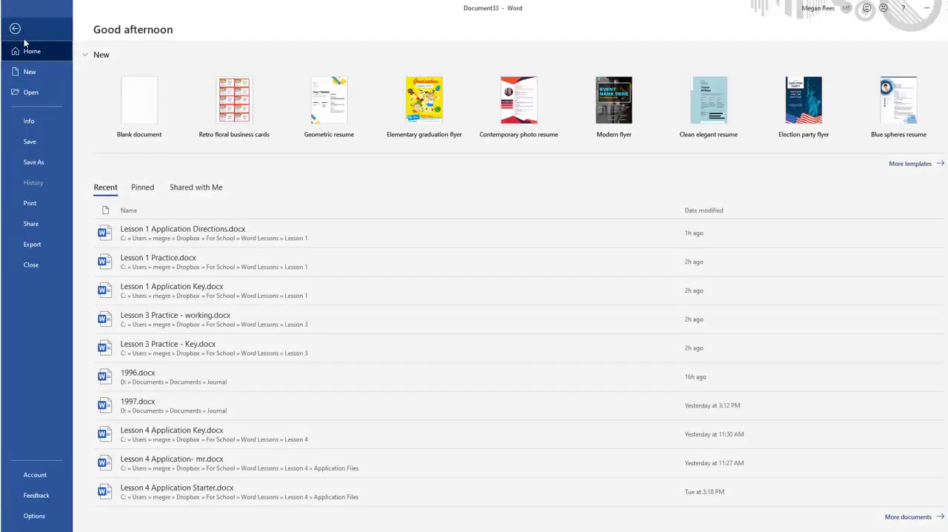
pyautogui.click(40, 73)
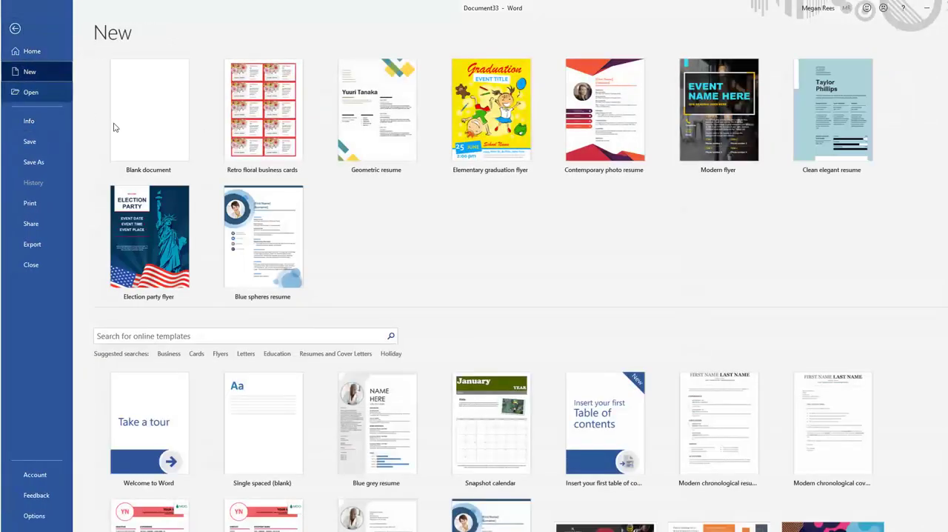
pyautogui.scroll(-5, 392, 443)
pyautogui.scroll(-2, 399, 414)
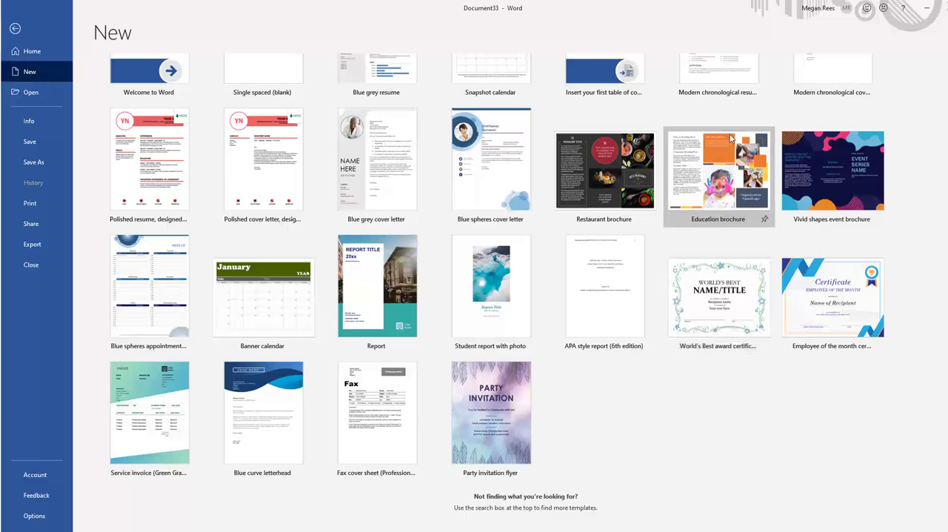
pyautogui.click(689, 204)
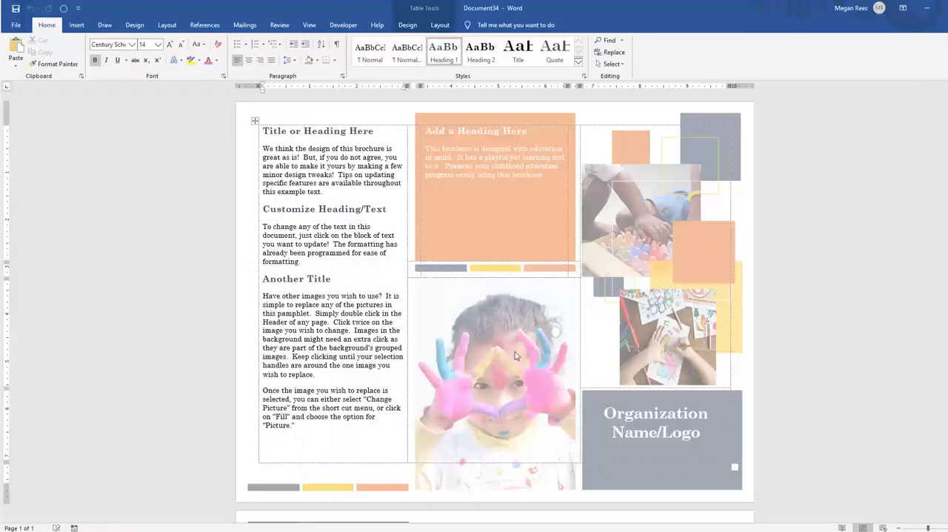
# Select the heading, body text and organization name placeholders on the brochure's first page to examine them
pyautogui.click(466, 196)
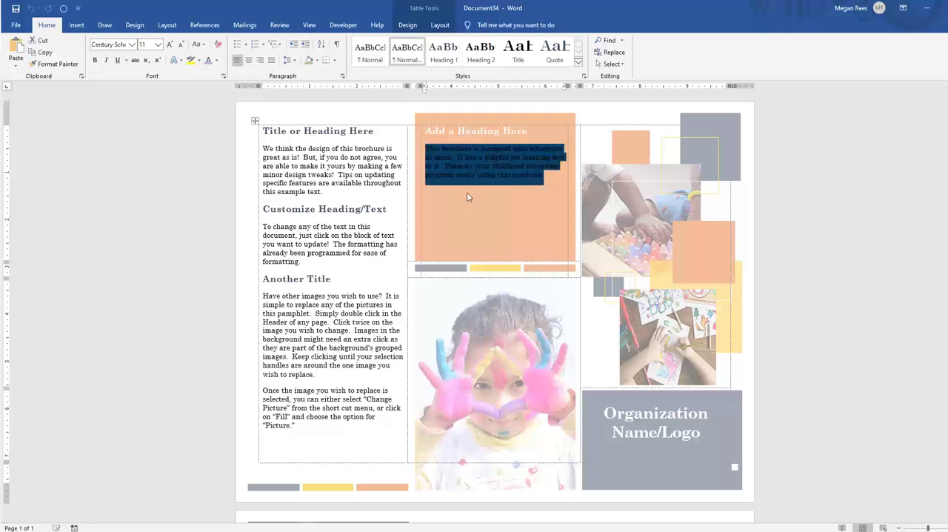
pyautogui.click(443, 118)
pyautogui.click(273, 133)
pyautogui.click(295, 245)
pyautogui.click(311, 345)
pyautogui.click(634, 436)
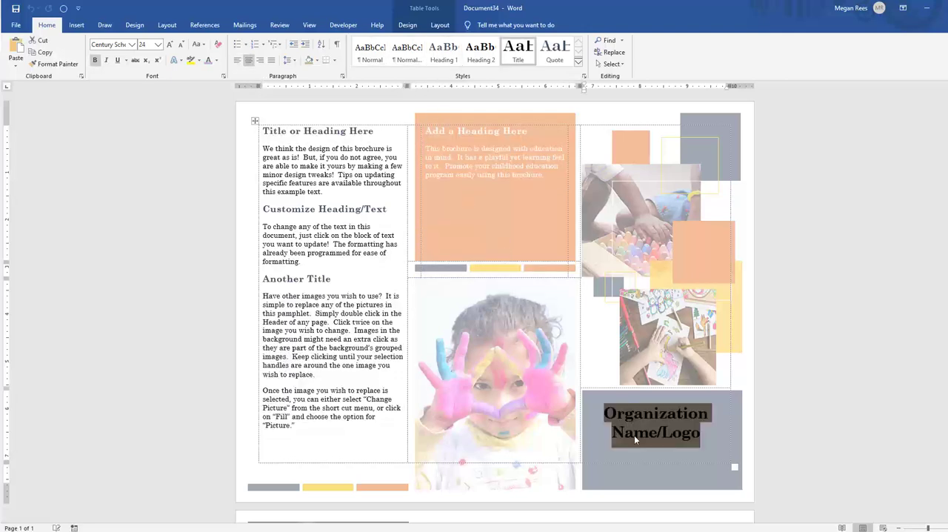
pyautogui.click(807, 396)
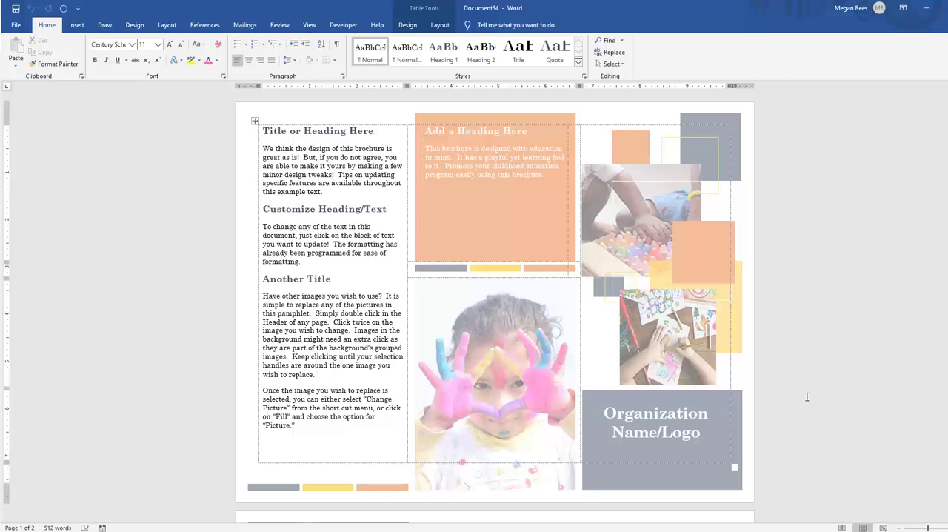
# Examine the text panels and pictures on the brochure's second page and the "Add a Heading Here" placeholder on its first page
pyautogui.scroll(-10, 805, 397)
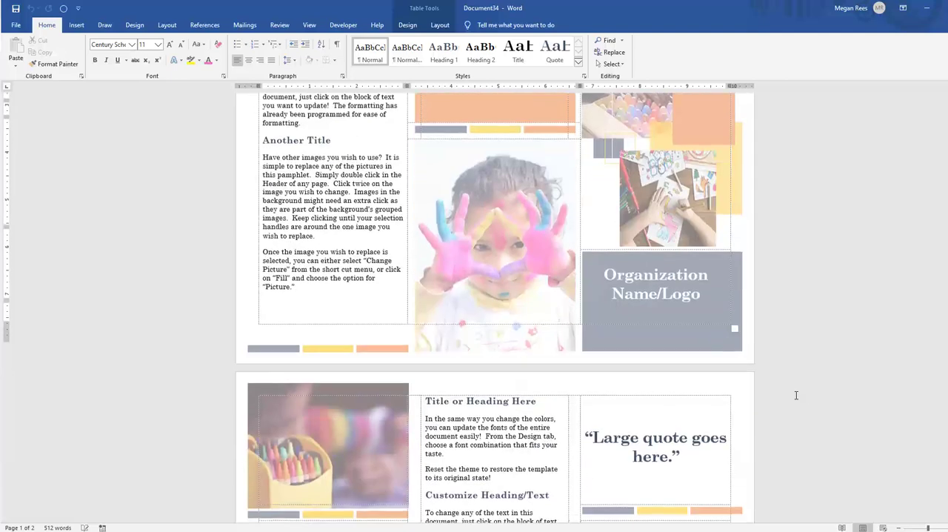
pyautogui.click(407, 370)
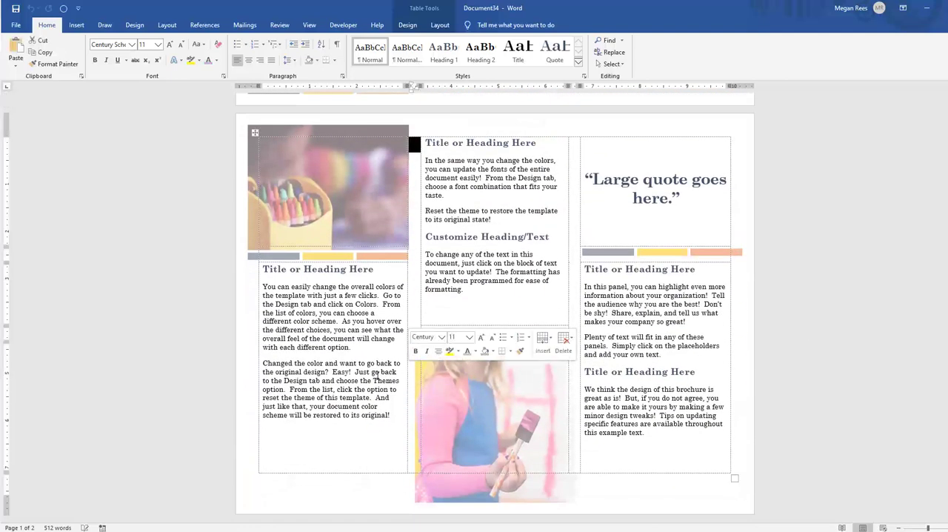
pyautogui.click(343, 379)
pyautogui.click(474, 395)
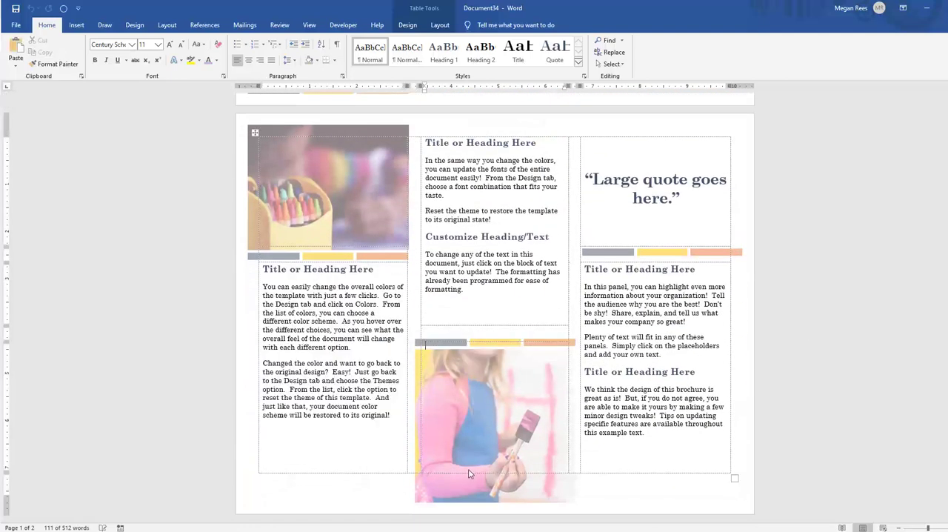
pyautogui.click(463, 497)
pyautogui.click(574, 406)
pyautogui.click(585, 365)
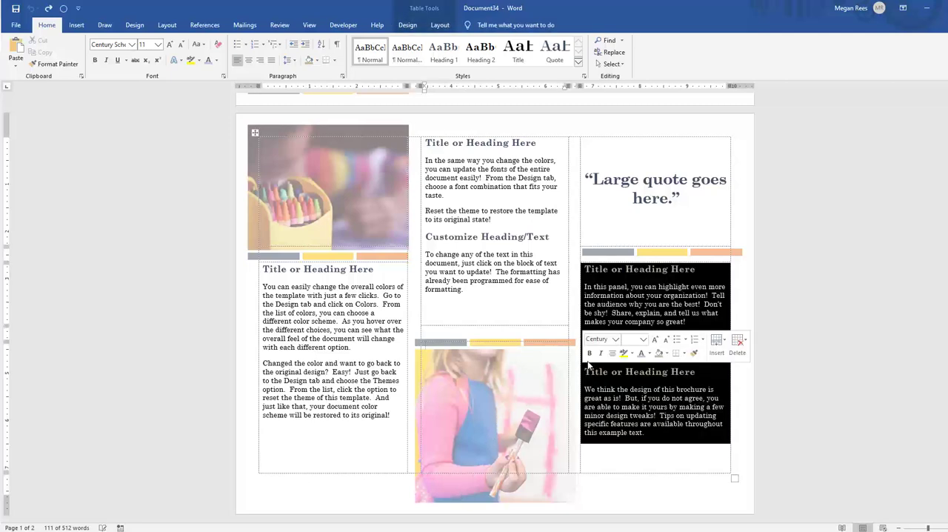
pyautogui.click(616, 317)
pyautogui.click(781, 241)
pyautogui.scroll(10, 781, 241)
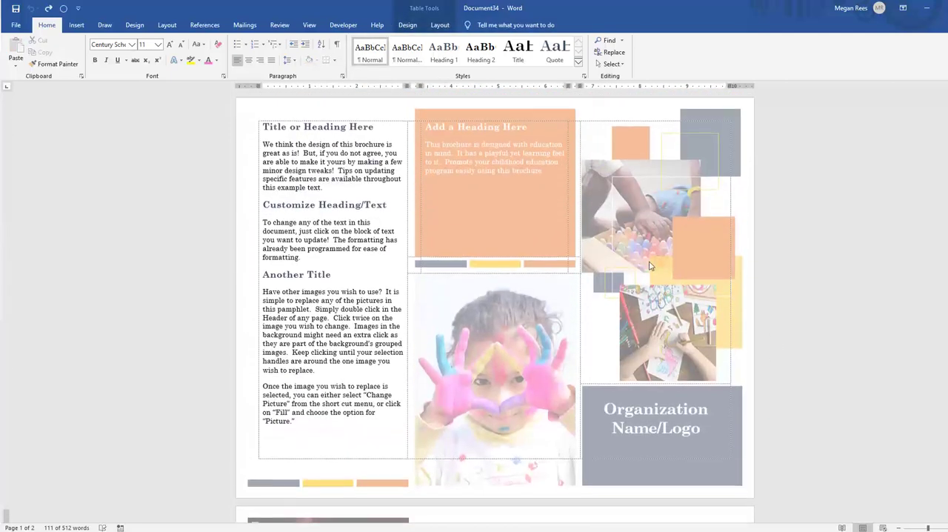
pyautogui.moveTo(425, 131); pyautogui.dragTo(459, 130)
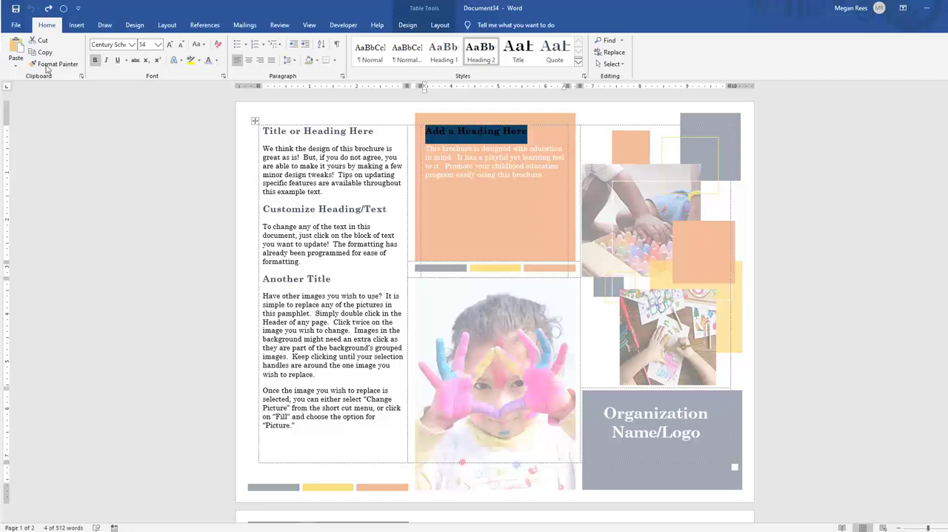
# Browse the online templates in the Cards category
pyautogui.click(15, 24)
pyautogui.click(37, 72)
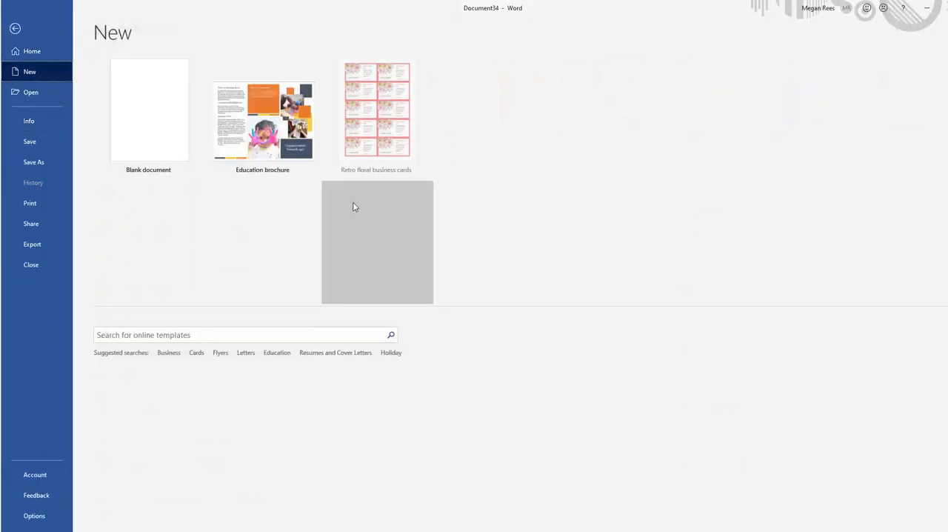
pyautogui.click(195, 354)
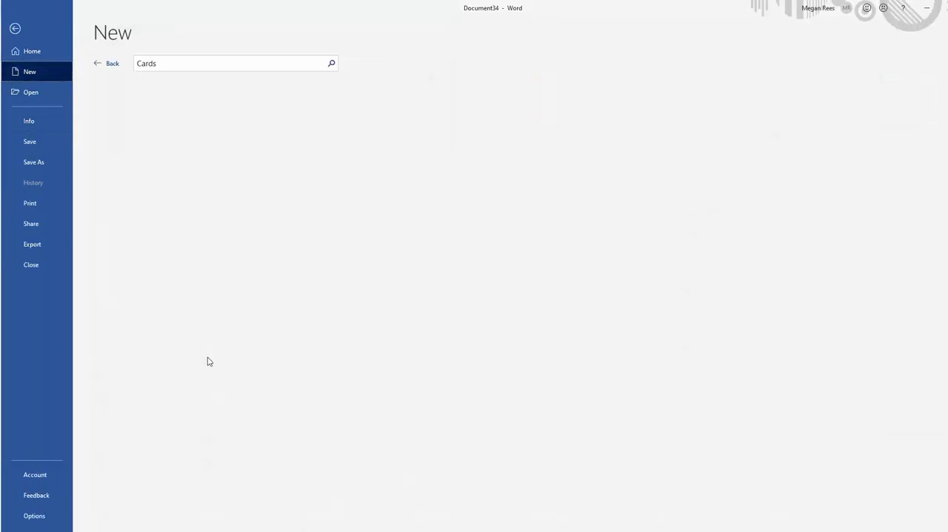
# Search the online templates for resume and create a document from the Color block resume template
pyautogui.click(165, 62)
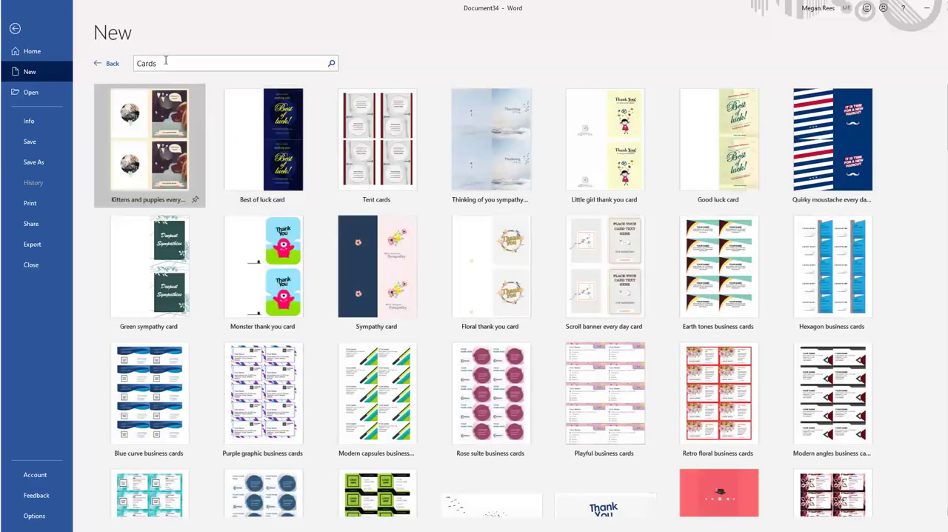
pyautogui.doubleClick(162, 63)
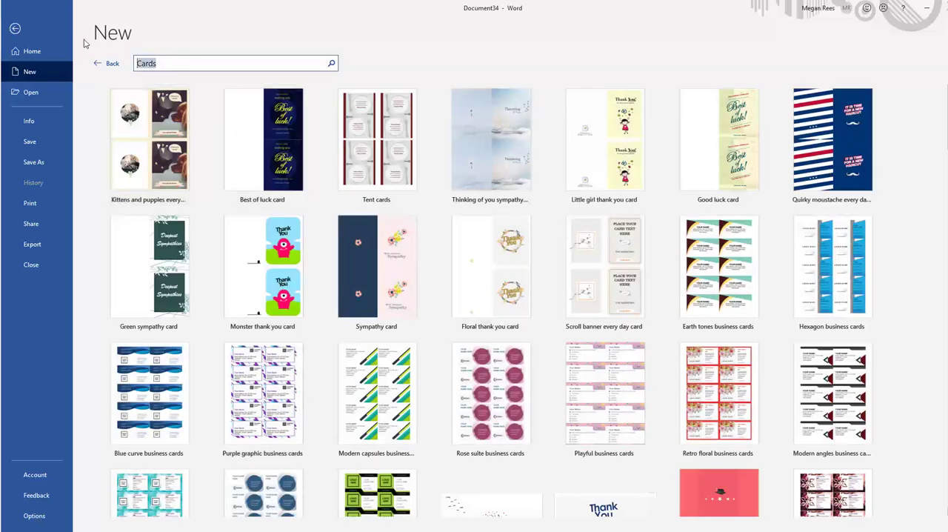
pyautogui.write('fesume')
pyautogui.press('Return')
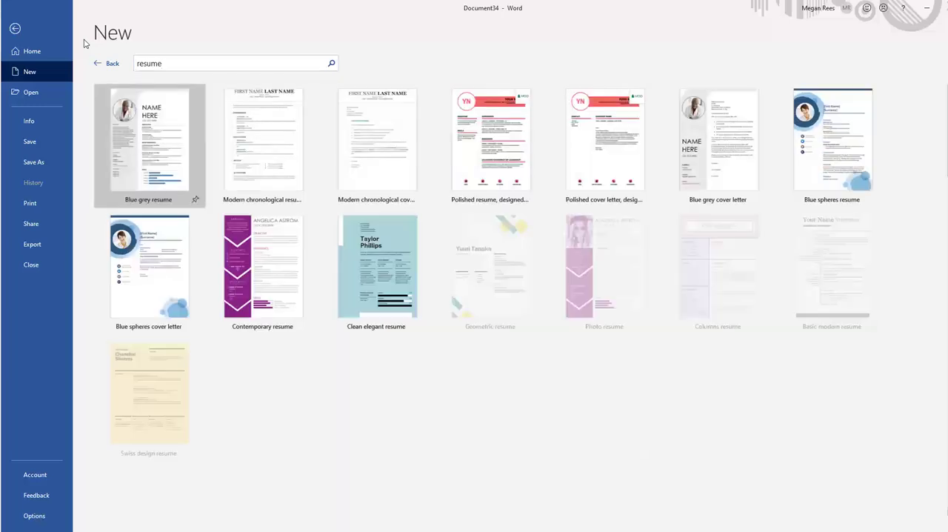
pyautogui.scroll(-3, 588, 327)
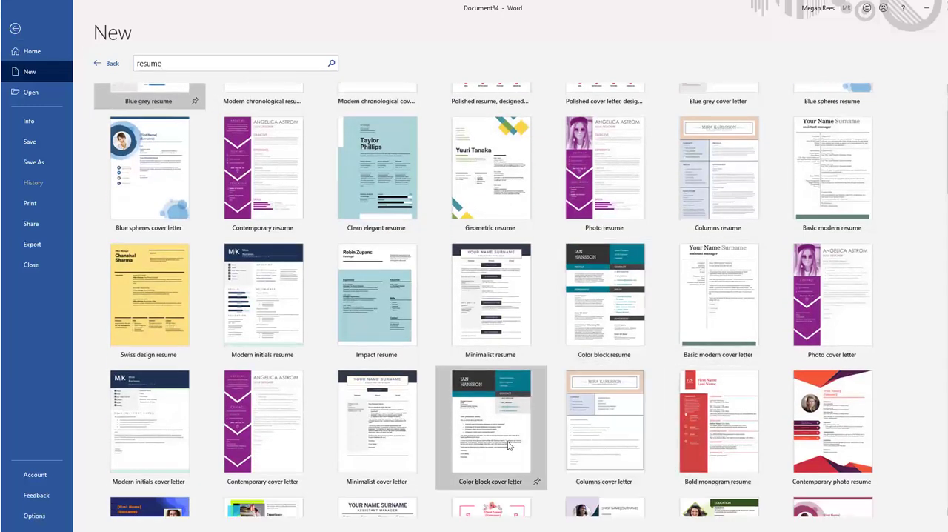
pyautogui.click(596, 308)
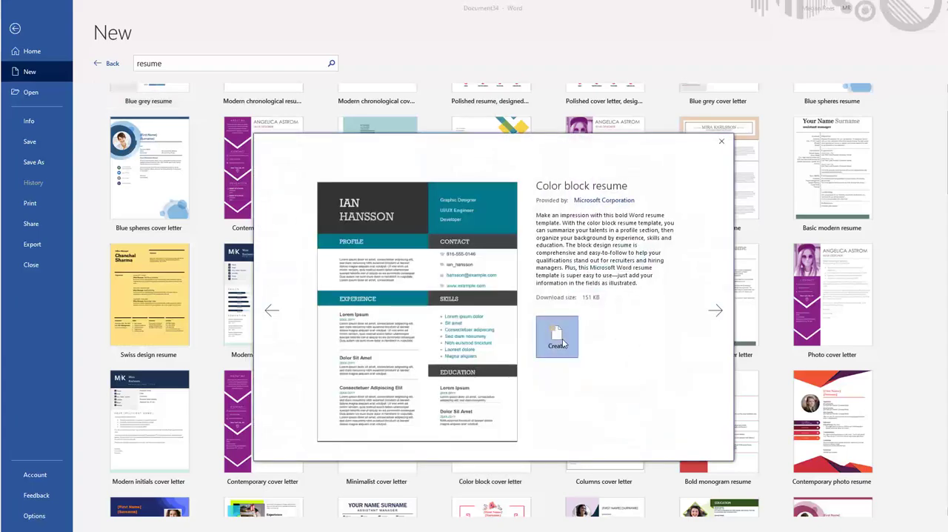
pyautogui.click(553, 332)
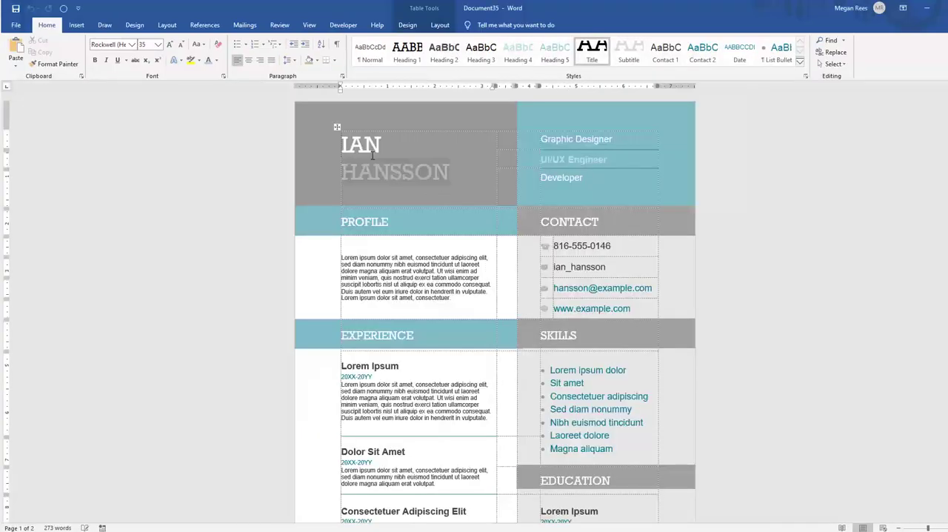
# Replace the sample first and last name at the head of the resume with the applicant's own name
pyautogui.click(409, 172)
pyautogui.click(347, 145)
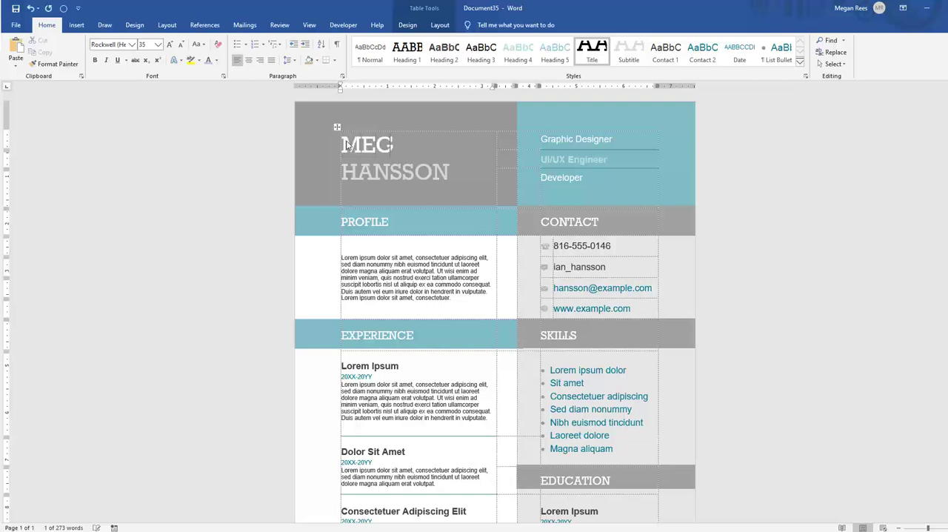
pyautogui.click(379, 168)
pyautogui.write('REES')
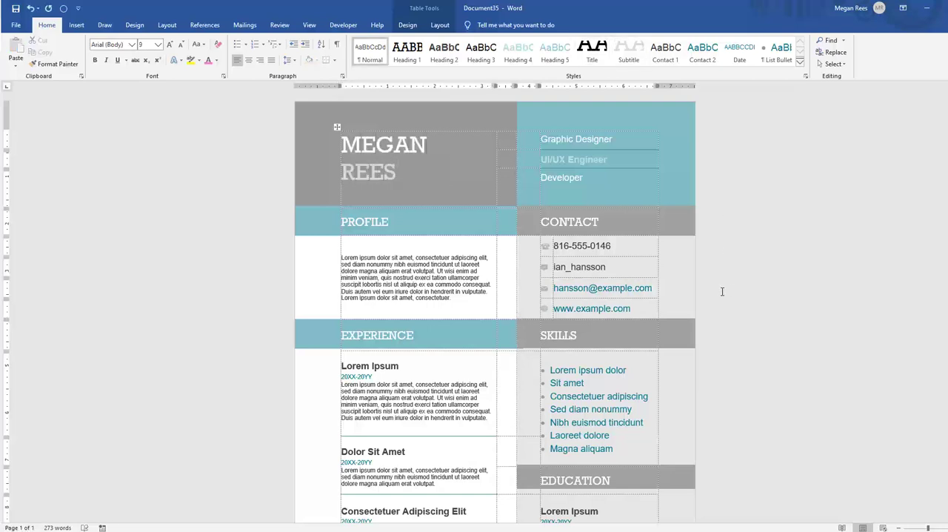
pyautogui.scroll(-3, 722, 291)
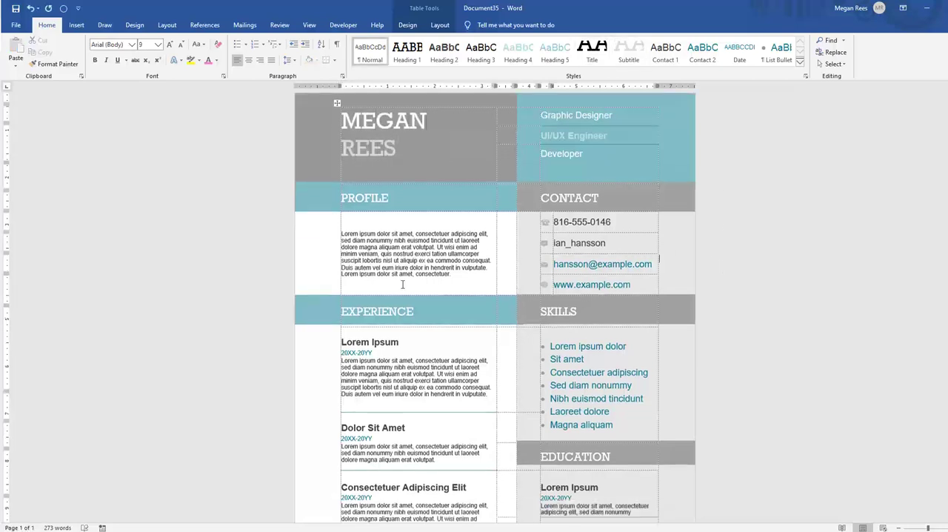
pyautogui.scroll(3, 406, 289)
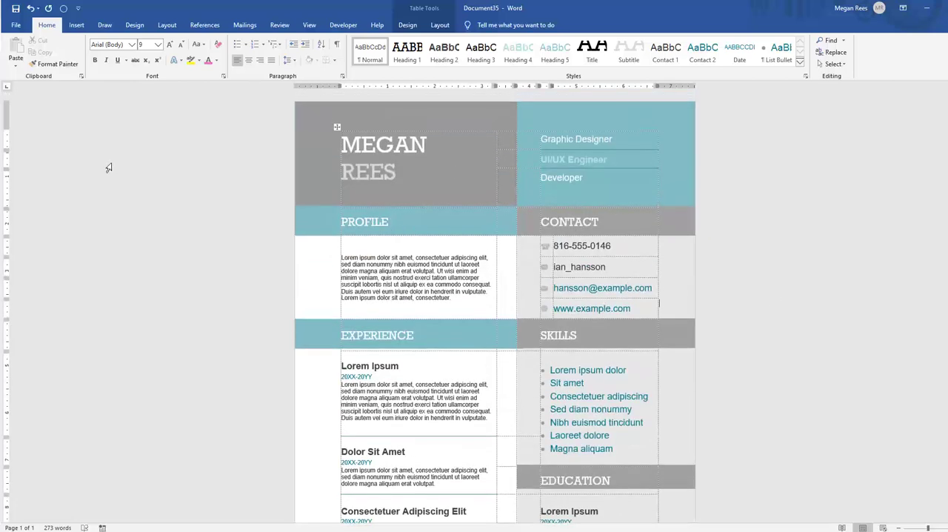
# Display the resume's print preview and insert a screenshot of that window into the document containing the name lists
pyautogui.click(15, 24)
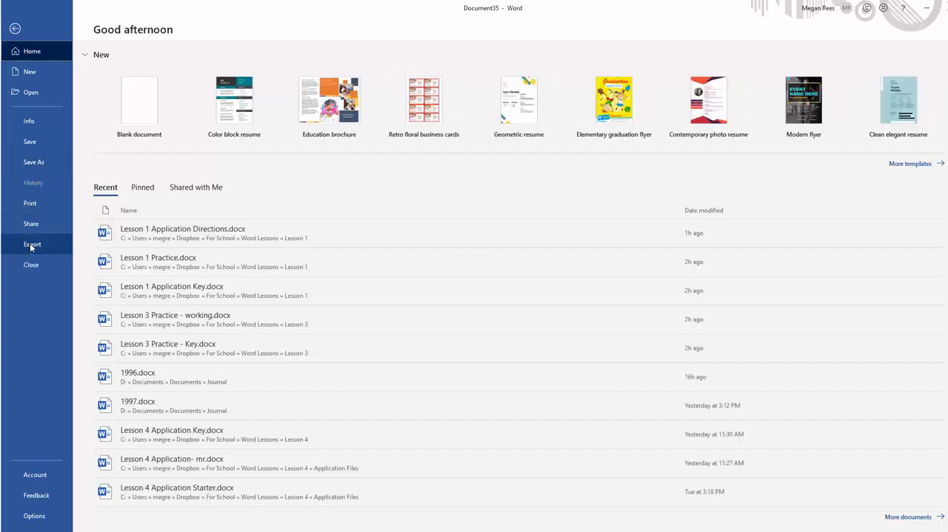
pyautogui.click(30, 204)
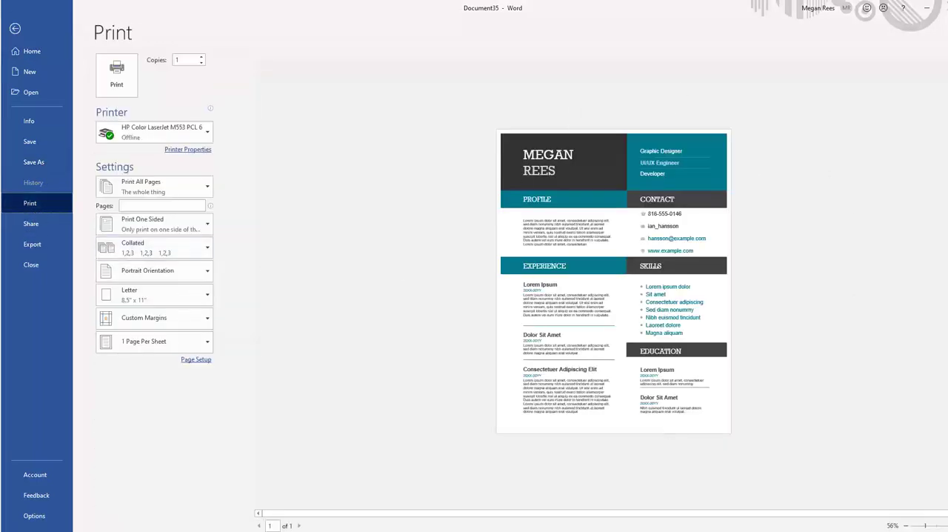
pyautogui.click(474, 530)
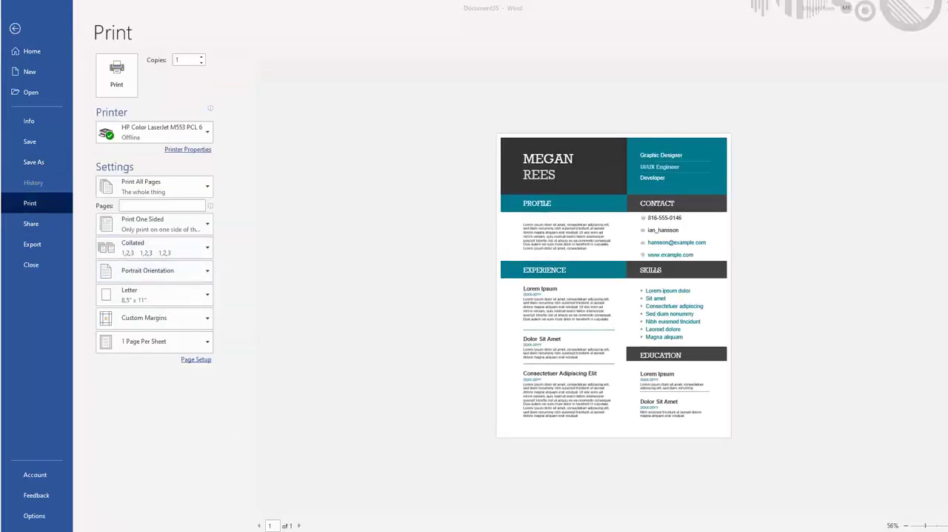
pyautogui.click(712, 500)
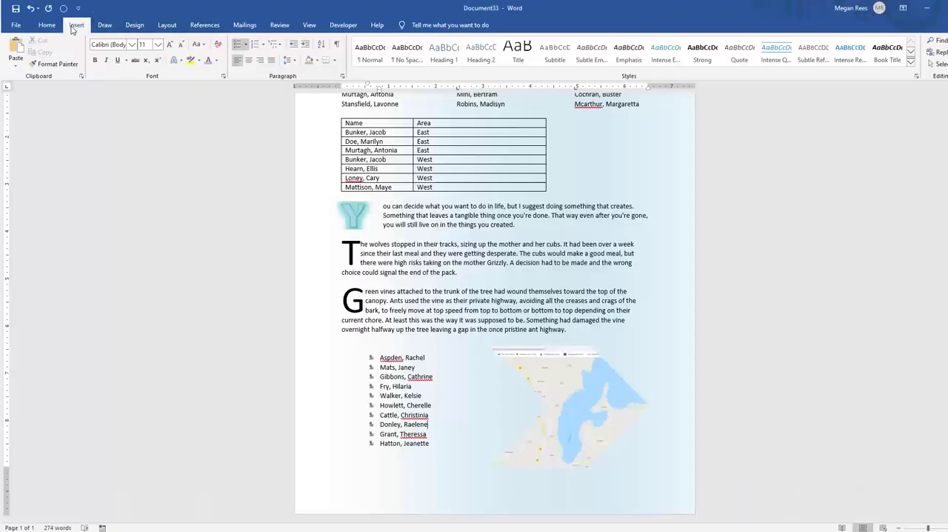
pyautogui.click(76, 25)
pyautogui.click(265, 59)
pyautogui.click(277, 117)
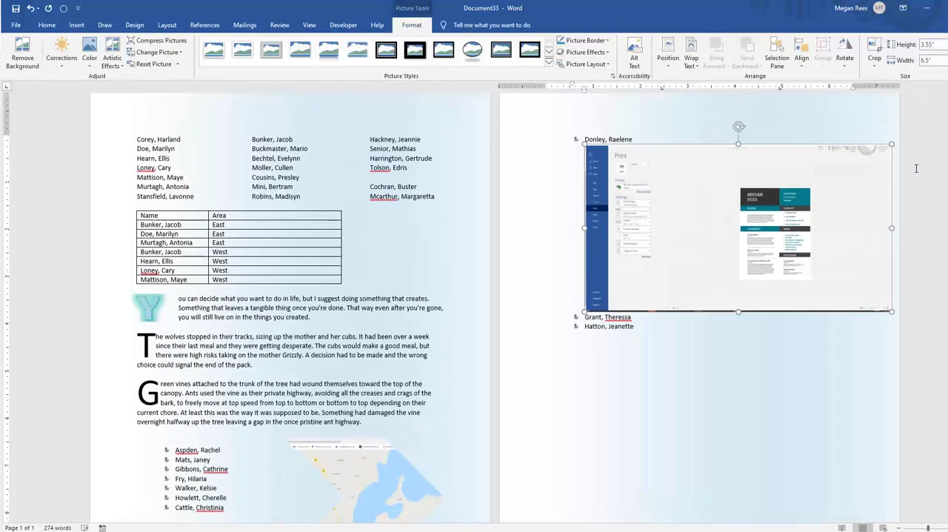
# Crop the inserted screenshot down to just the resume page, about 1.96" high and 1.52" wide
pyautogui.click(874, 47)
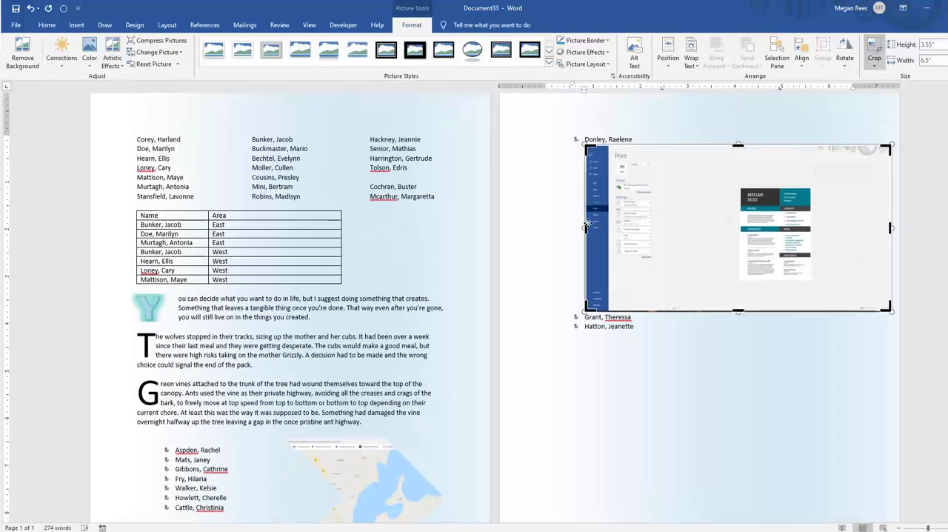
pyautogui.moveTo(587, 224); pyautogui.dragTo(741, 226)
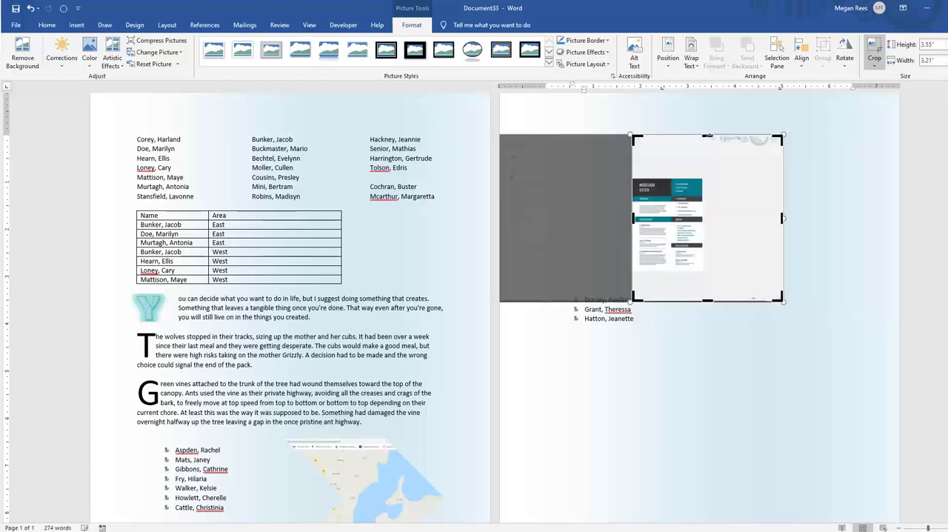
pyautogui.moveTo(707, 136); pyautogui.dragTo(707, 183)
pyautogui.moveTo(782, 197); pyautogui.dragTo(703, 197)
pyautogui.moveTo(666, 258); pyautogui.dragTo(664, 225)
pyautogui.click(678, 321)
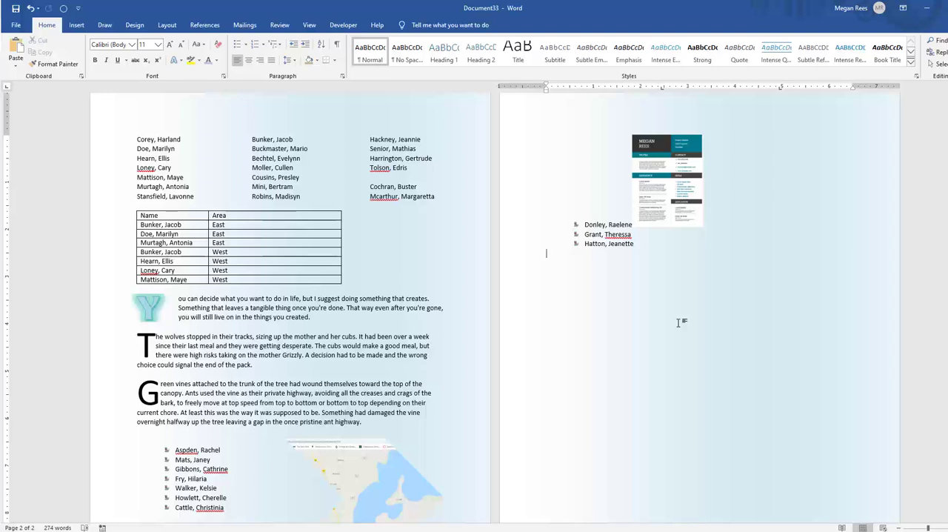
# Move the cropped resume picture to the left margin of the second page
pyautogui.click(669, 179)
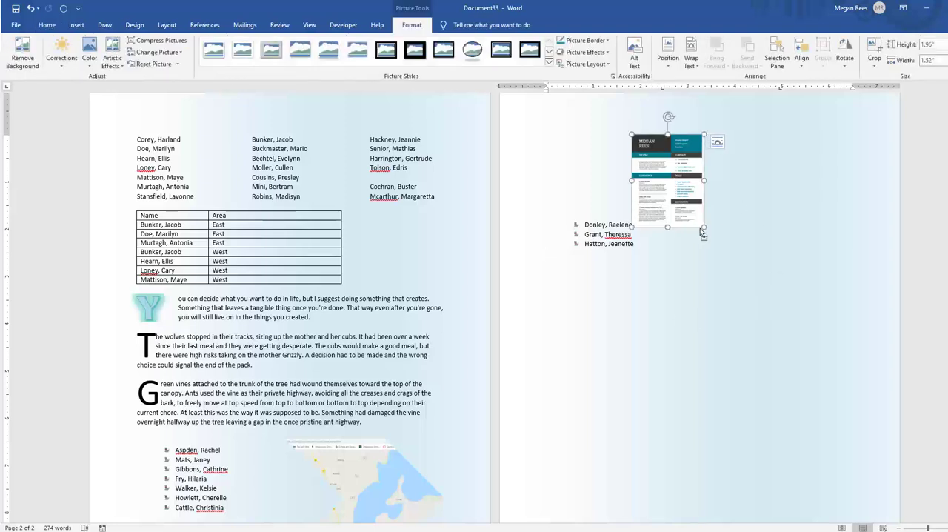
pyautogui.moveTo(670, 222); pyautogui.dragTo(584, 222)
pyautogui.click(645, 317)
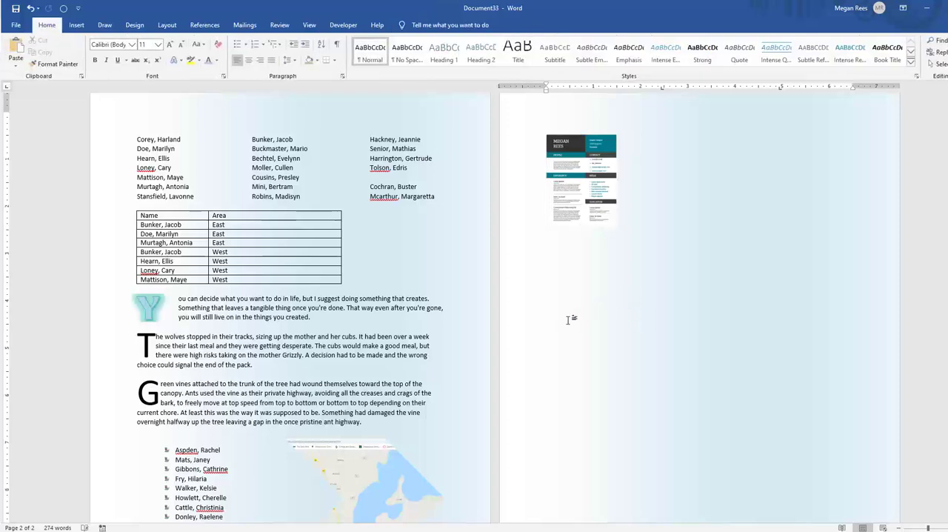
pyautogui.scroll(-2, 563, 319)
pyautogui.scroll(3, 559, 296)
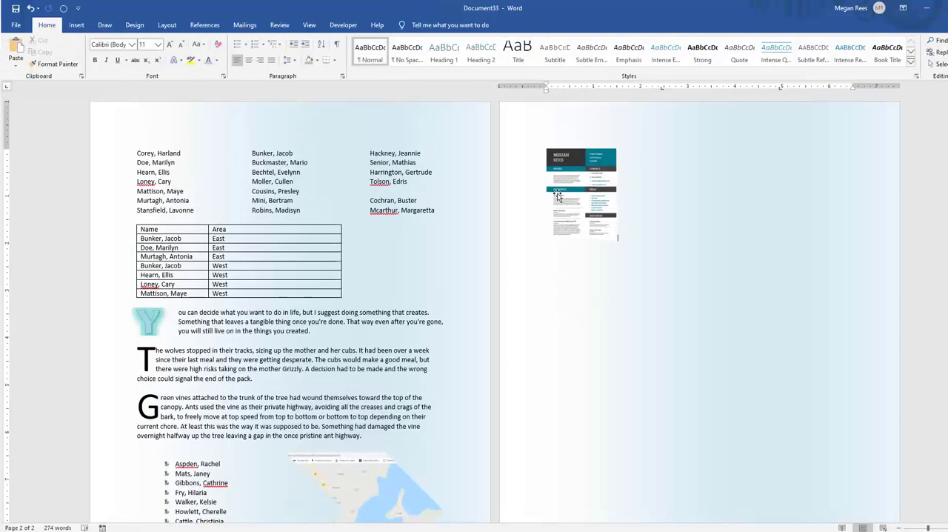
pyautogui.click(585, 216)
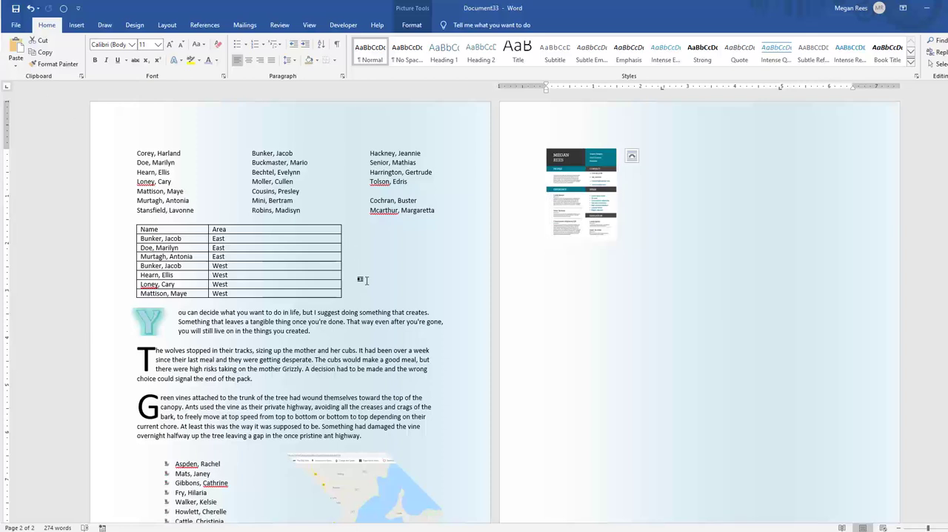
pyautogui.click(365, 280)
pyautogui.scroll(-2, 364, 278)
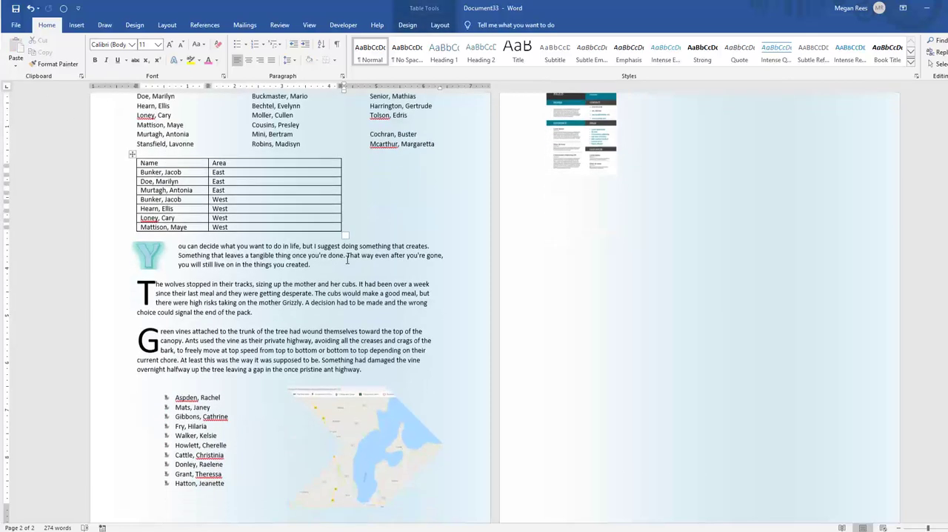
pyautogui.scroll(2, 321, 239)
# Select the whole Name and Area table and remove all its borders
pyautogui.click(203, 227)
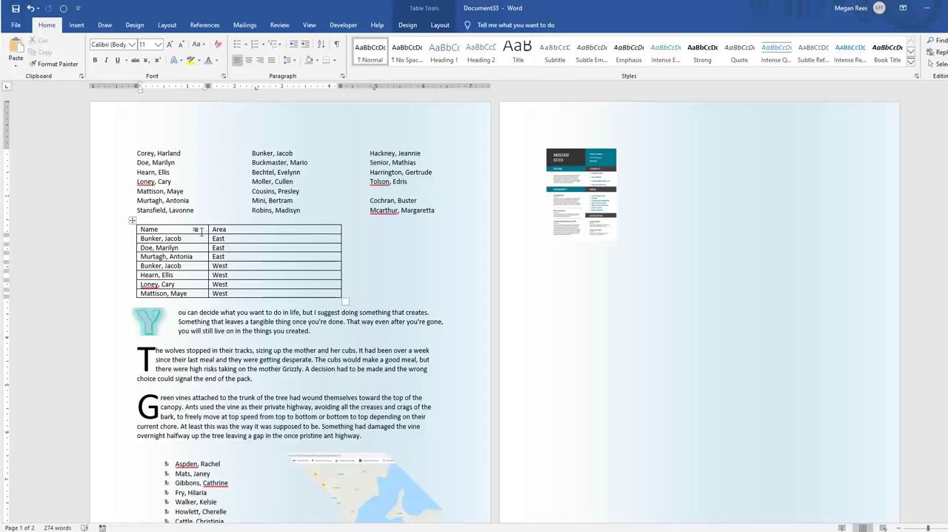
pyautogui.moveTo(201, 232); pyautogui.dragTo(250, 298)
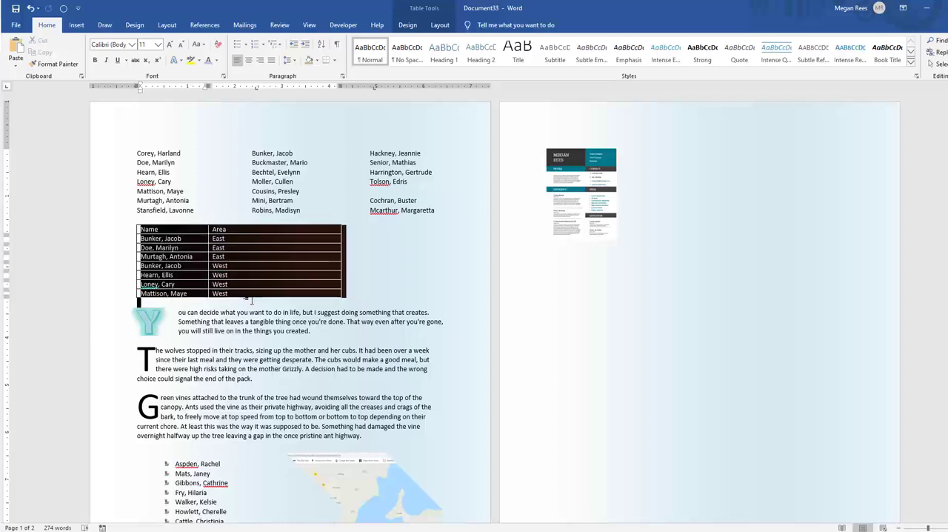
pyautogui.click(185, 255)
pyautogui.moveTo(182, 230); pyautogui.dragTo(222, 295)
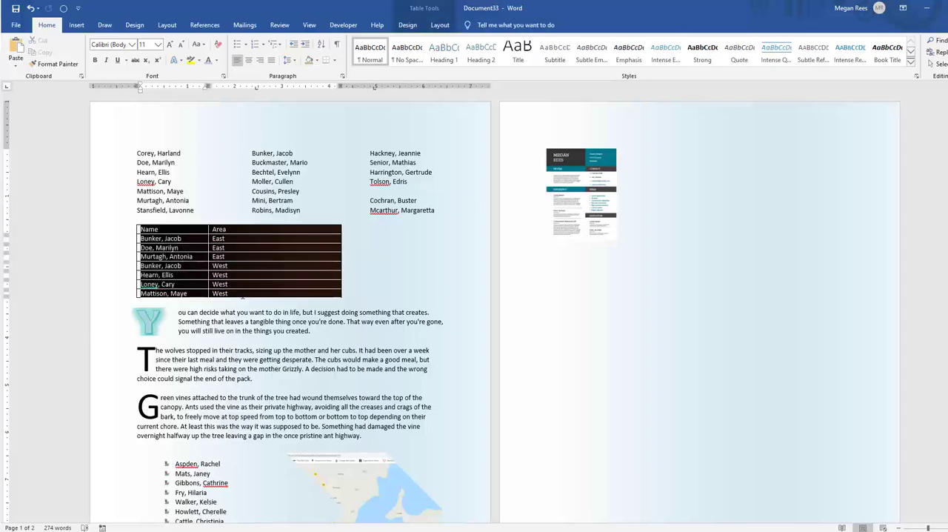
pyautogui.click(421, 8)
pyautogui.click(694, 61)
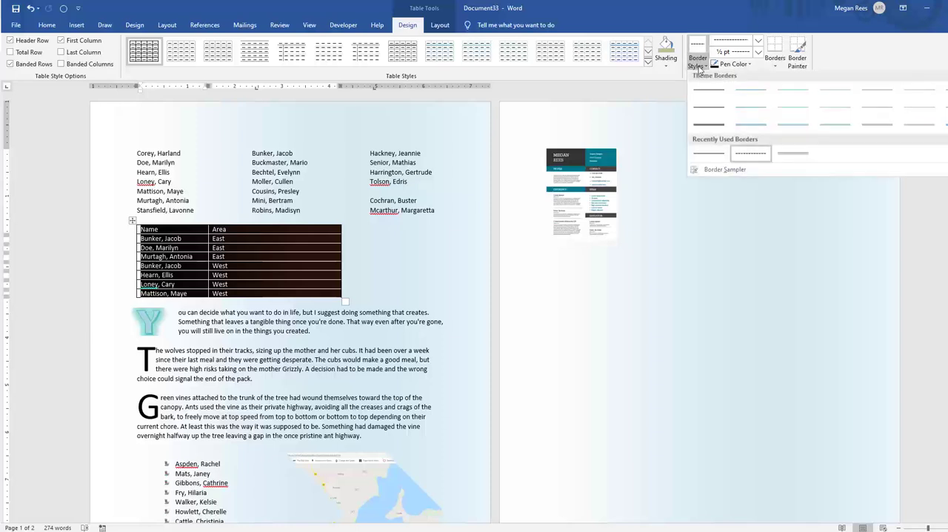
pyautogui.click(52, 28)
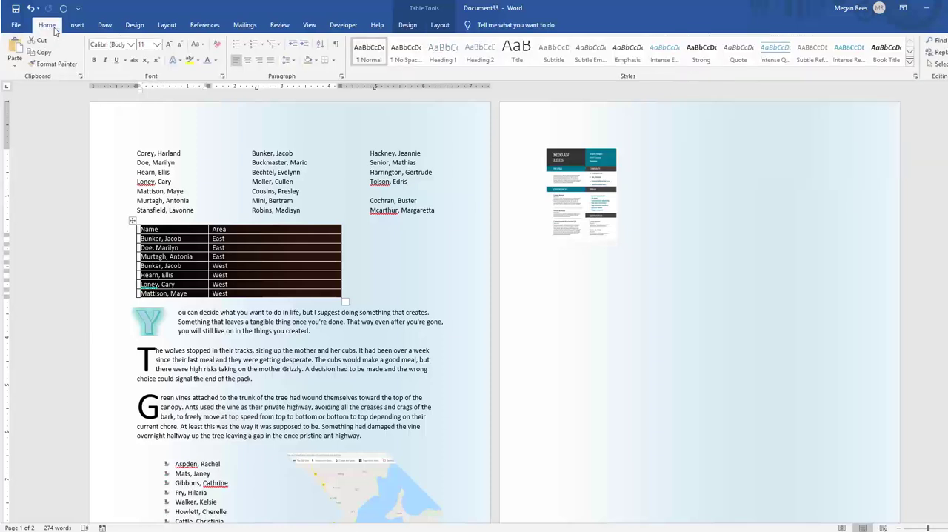
pyautogui.click(332, 60)
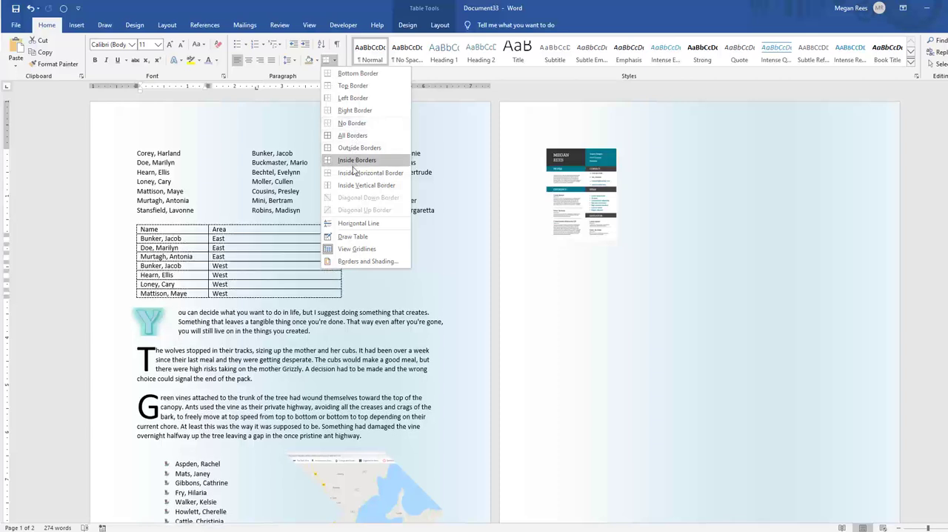
pyautogui.click(353, 124)
pyautogui.click(385, 250)
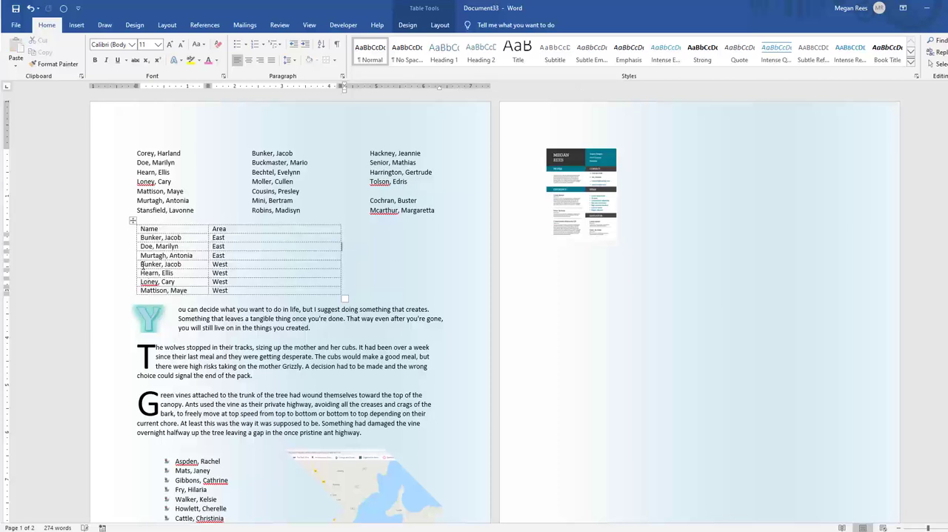
# Check in the print preview how the Name and Area table prints without borders
pyautogui.click(15, 24)
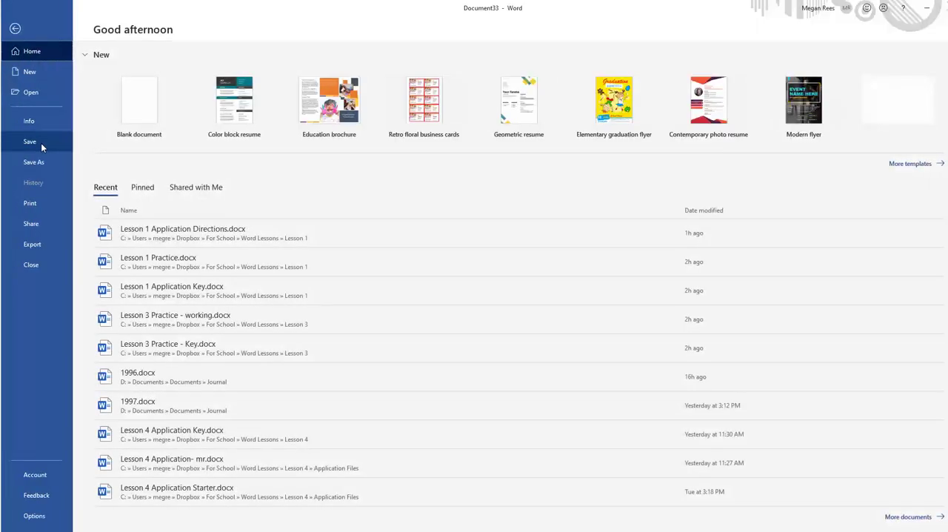
pyautogui.click(29, 203)
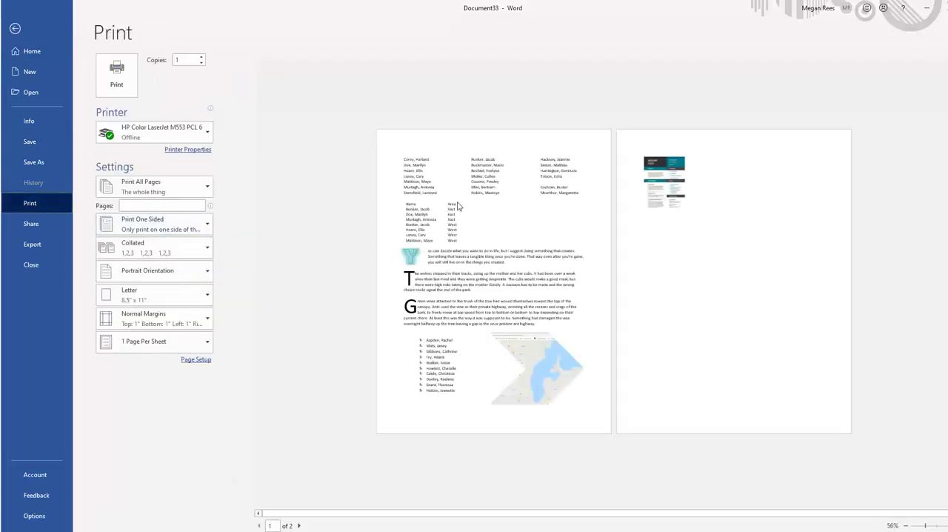
pyautogui.click(14, 29)
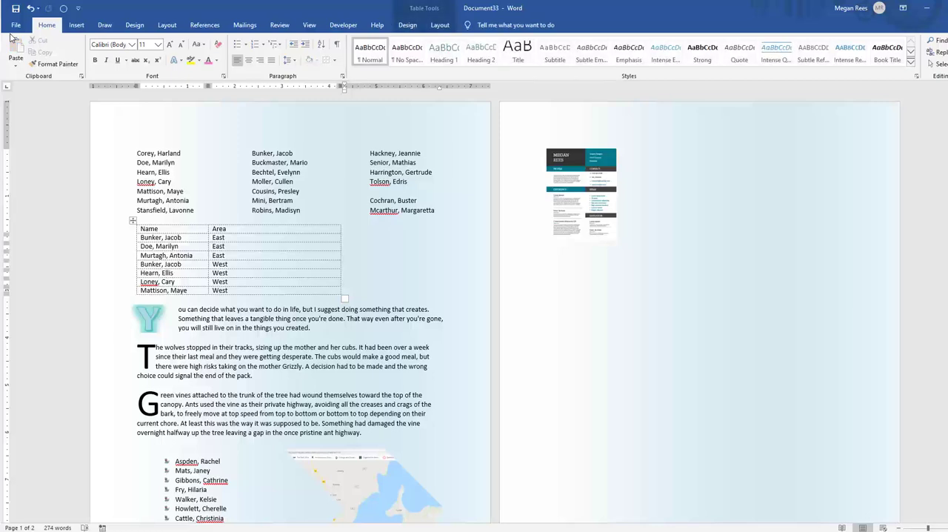
pyautogui.moveTo(176, 230); pyautogui.dragTo(201, 282)
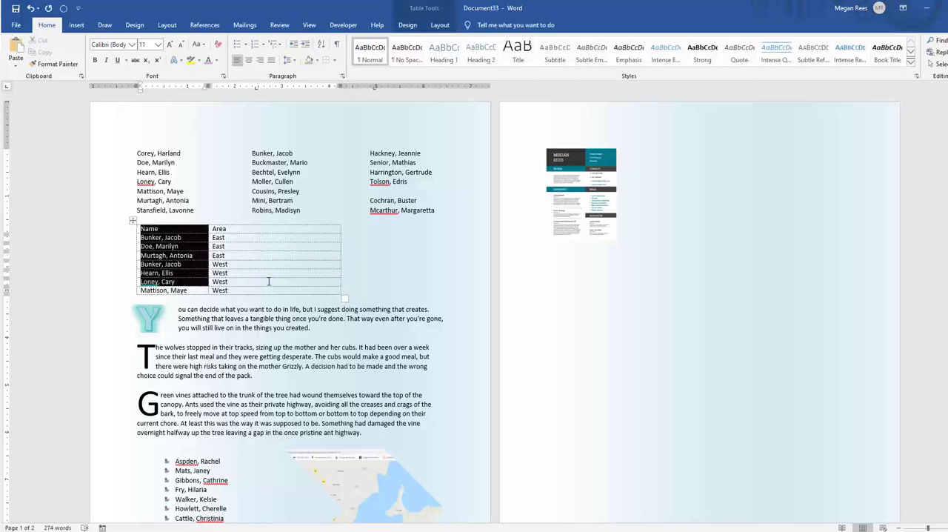
pyautogui.click(346, 273)
pyautogui.scroll(-3, 395, 253)
pyautogui.scroll(3, 394, 254)
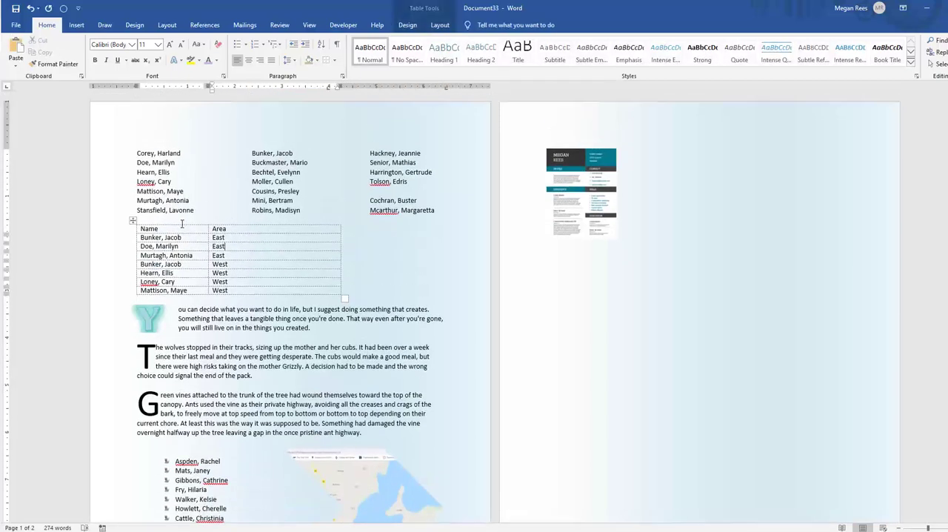
# Try to add top and bottom borders to the header row of the Name and Area table
pyautogui.moveTo(185, 228); pyautogui.dragTo(256, 294)
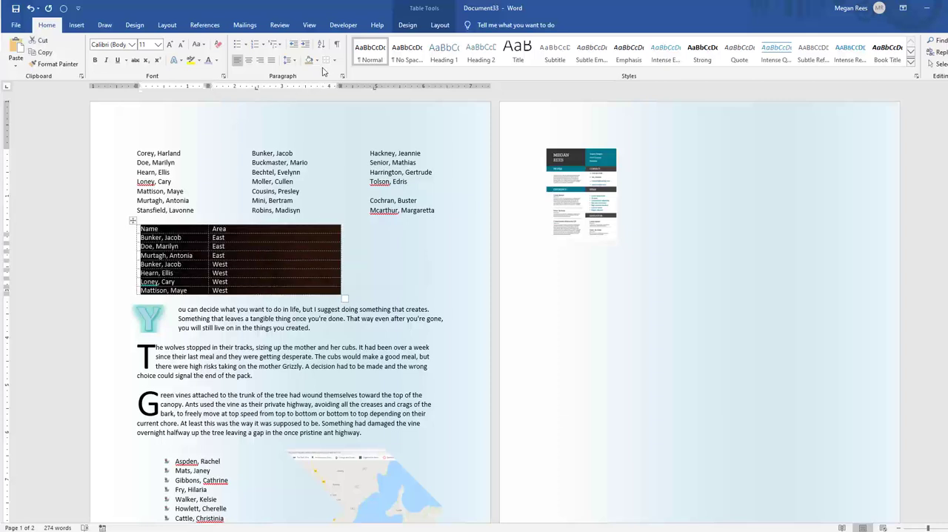
pyautogui.click(236, 231)
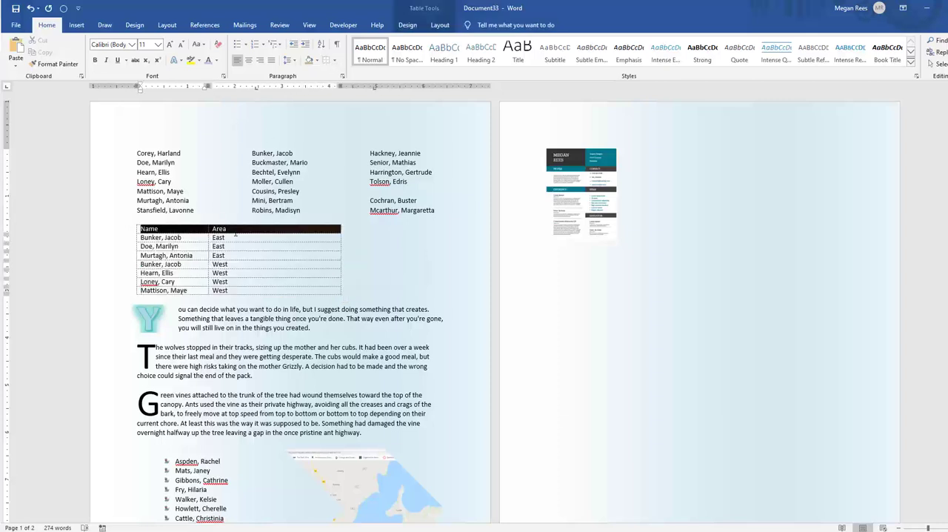
pyautogui.click(334, 61)
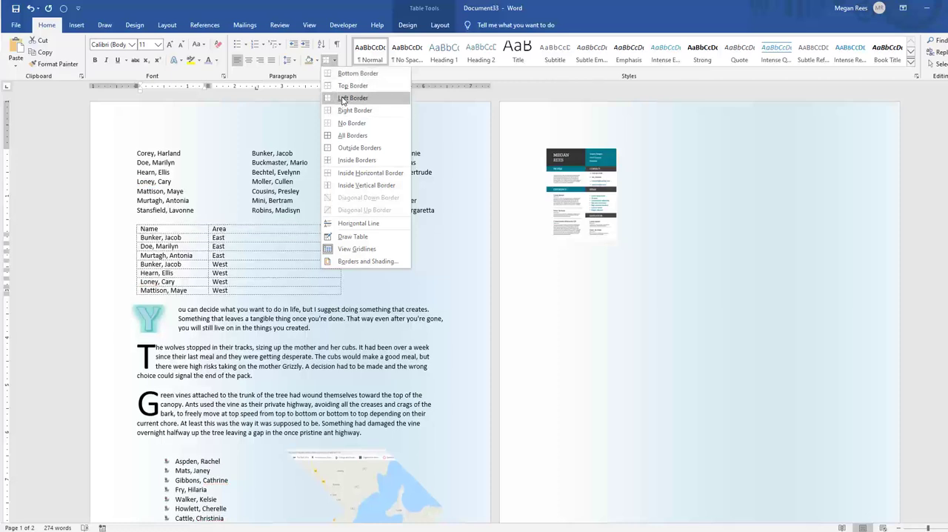
pyautogui.click(348, 85)
pyautogui.click(337, 60)
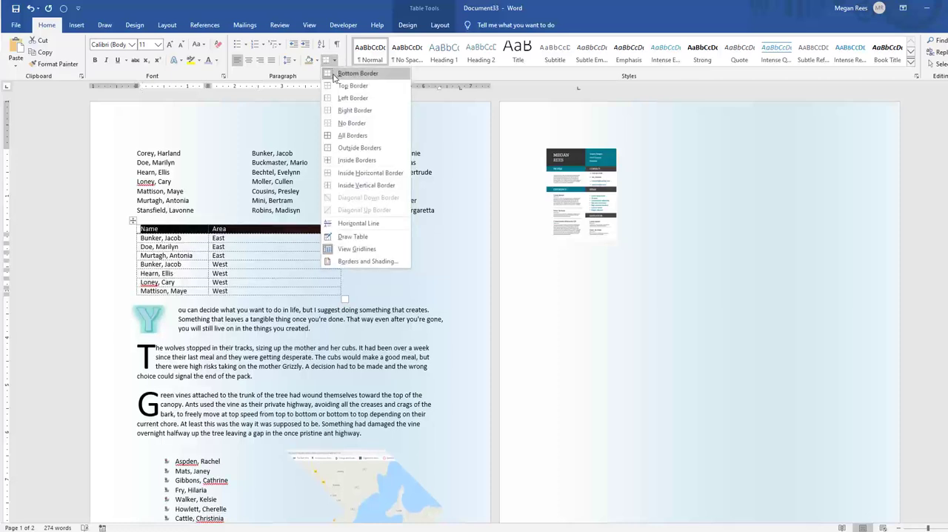
pyautogui.click(336, 74)
pyautogui.click(186, 246)
pyautogui.moveTo(232, 233); pyautogui.dragTo(233, 234)
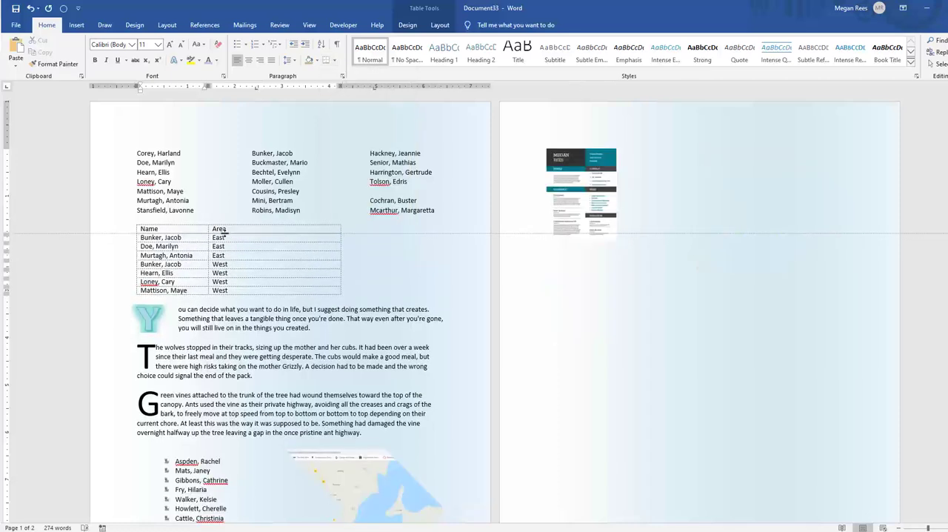
# Add a bottom border to each of the second and third rows of the Name and Area table
pyautogui.click(138, 237)
pyautogui.click(337, 60)
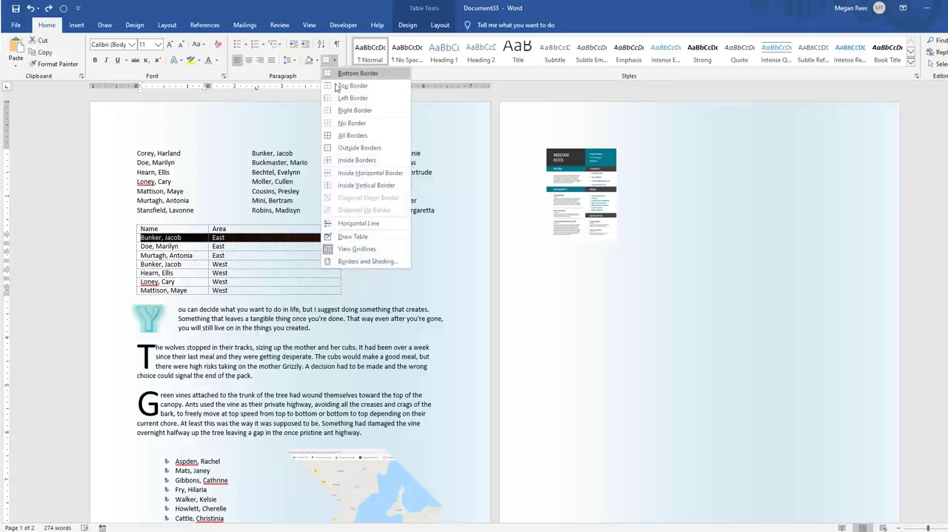
pyautogui.click(348, 74)
pyautogui.click(194, 246)
pyautogui.click(139, 245)
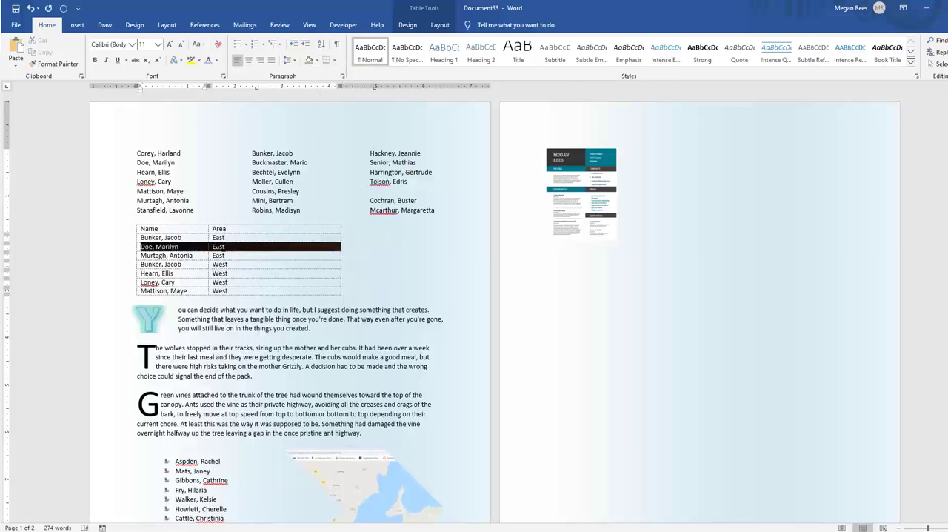
pyautogui.click(337, 61)
pyautogui.click(342, 98)
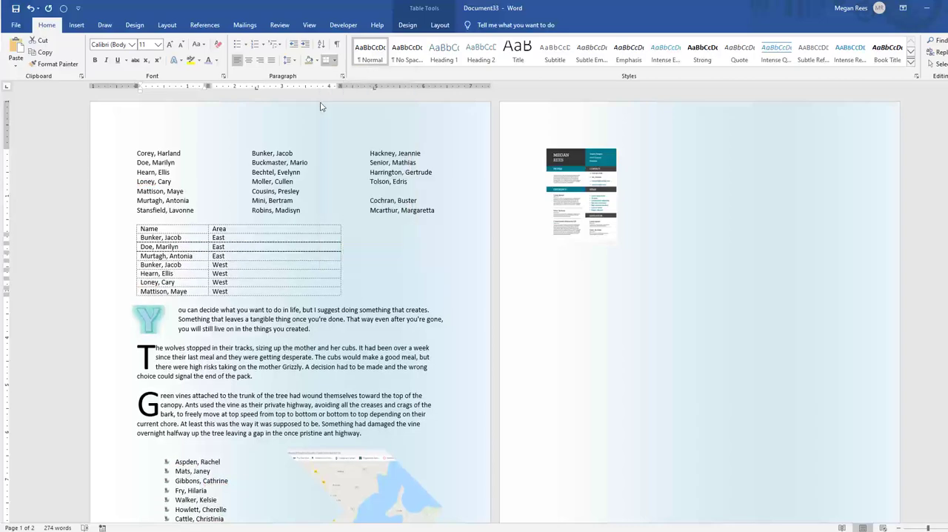
# Examine the table's row borders in the print preview and return to the document
pyautogui.click(15, 24)
pyautogui.click(29, 203)
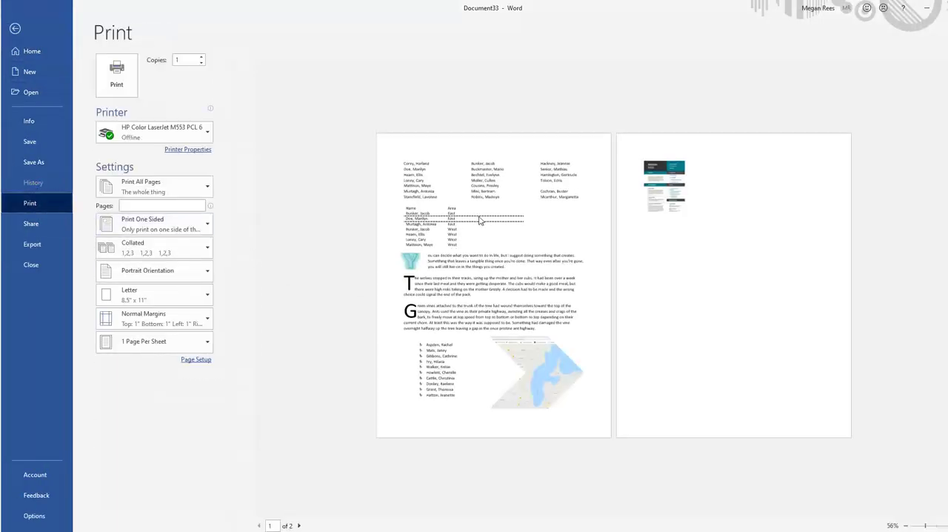
pyautogui.click(30, 29)
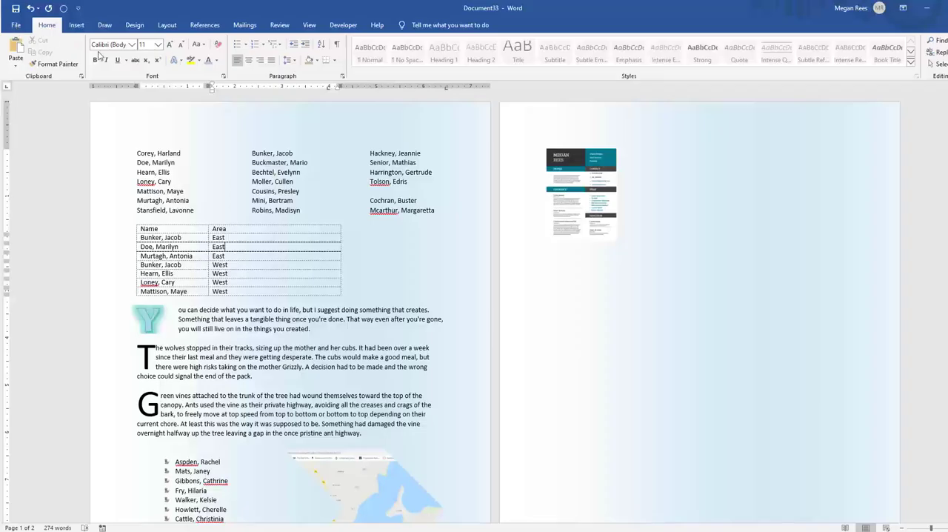
pyautogui.click(335, 60)
pyautogui.click(360, 268)
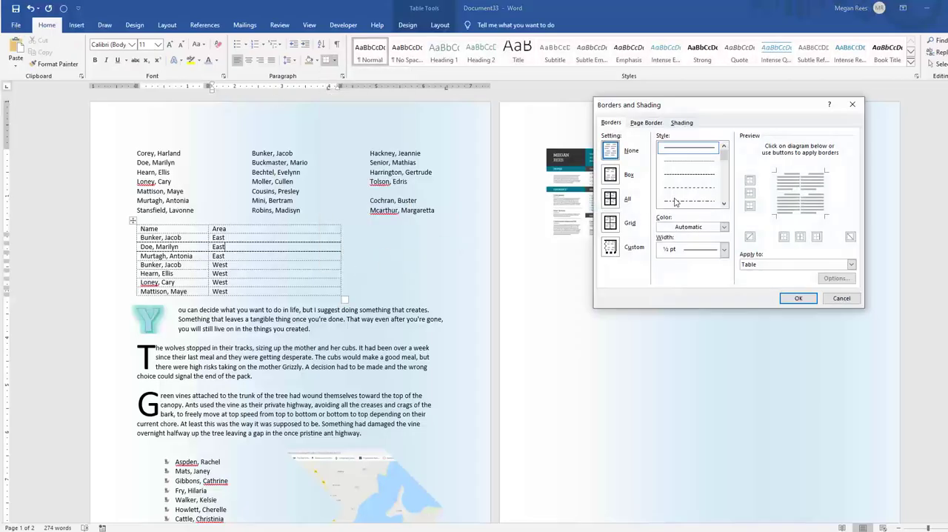
pyautogui.click(676, 147)
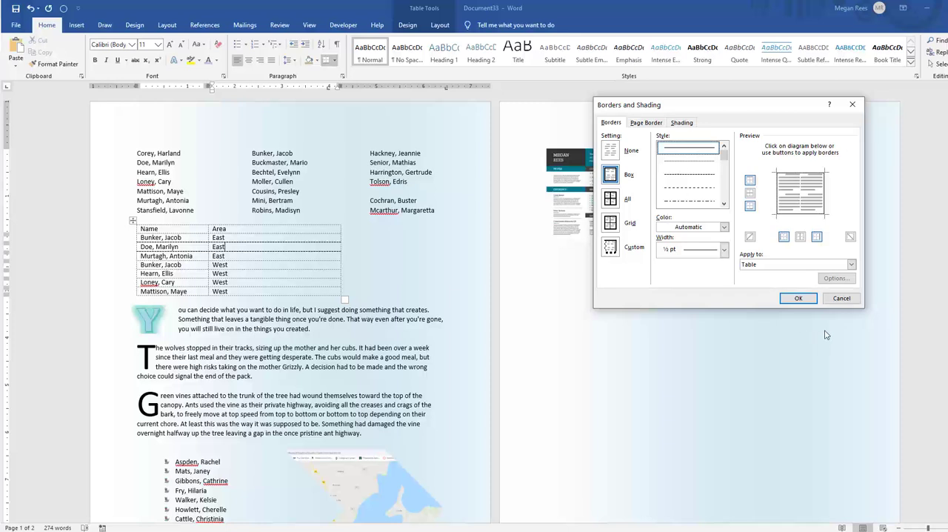
pyautogui.click(841, 298)
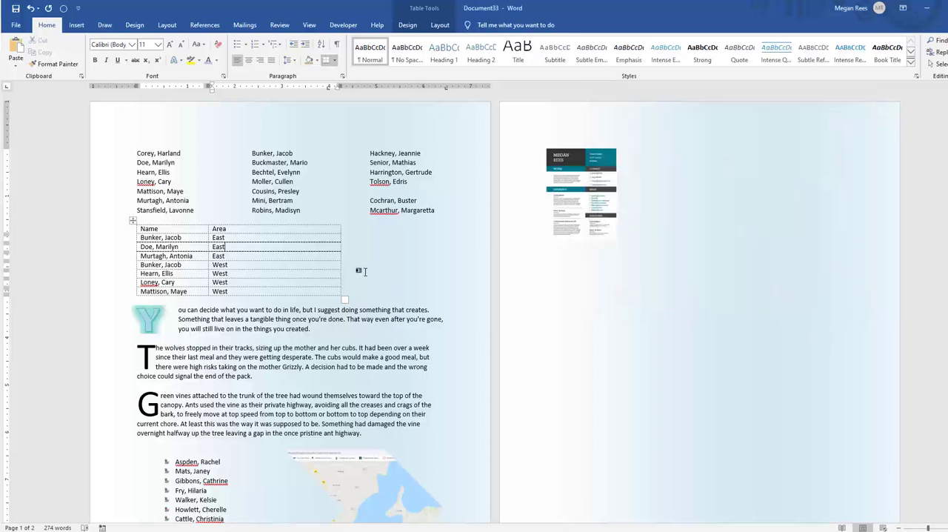
pyautogui.click(268, 269)
# Enlarge the resume screenshot on the second page slightly, keeping its proportions
pyautogui.click(598, 236)
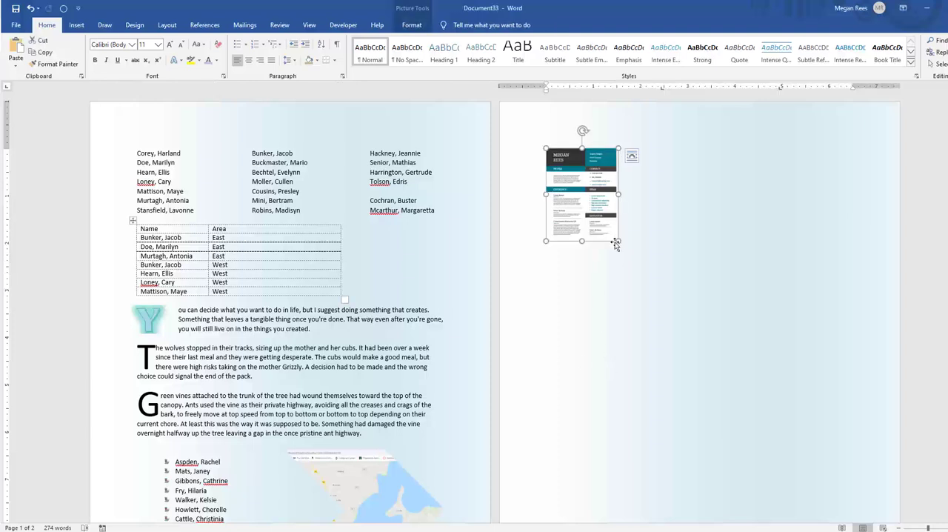
pyautogui.moveTo(618, 241); pyautogui.dragTo(635, 262)
pyautogui.click(647, 302)
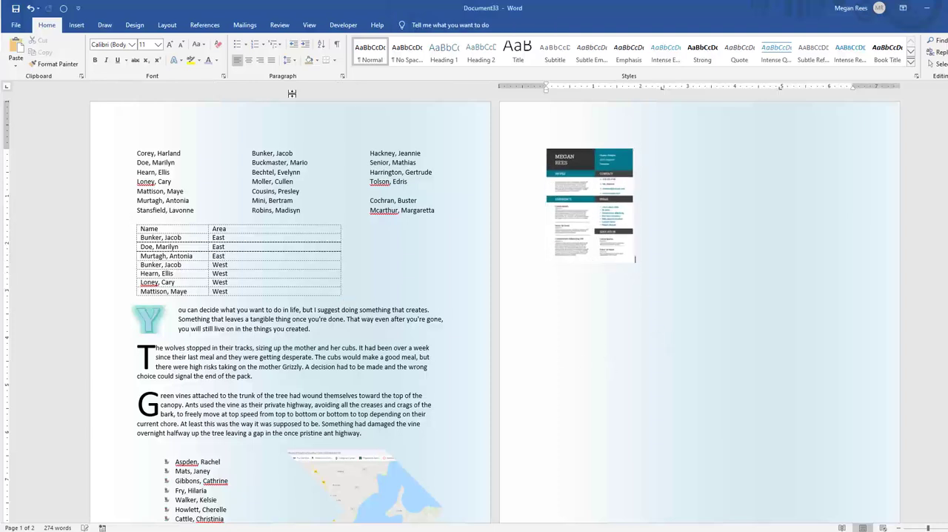
pyautogui.click(75, 26)
pyautogui.click(124, 66)
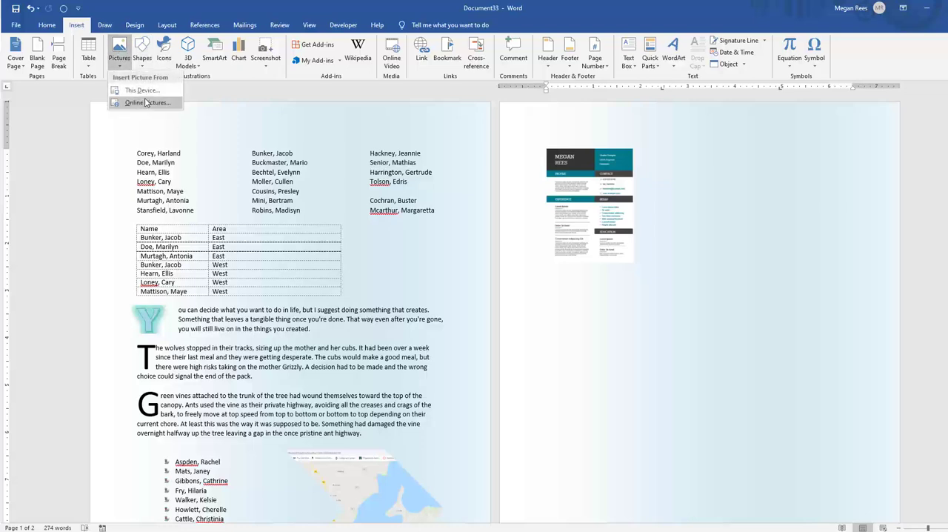
pyautogui.click(142, 90)
pyautogui.press('Escape')
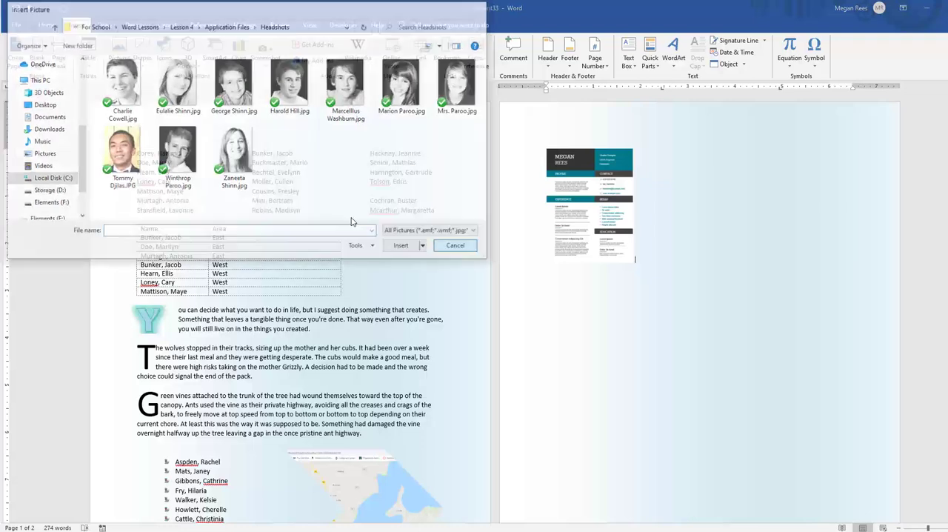
# Search the online pictures for "elvis presley" and insert the narrow dancing photo in front of bars beside the resume screenshot
pyautogui.click(124, 65)
pyautogui.click(146, 103)
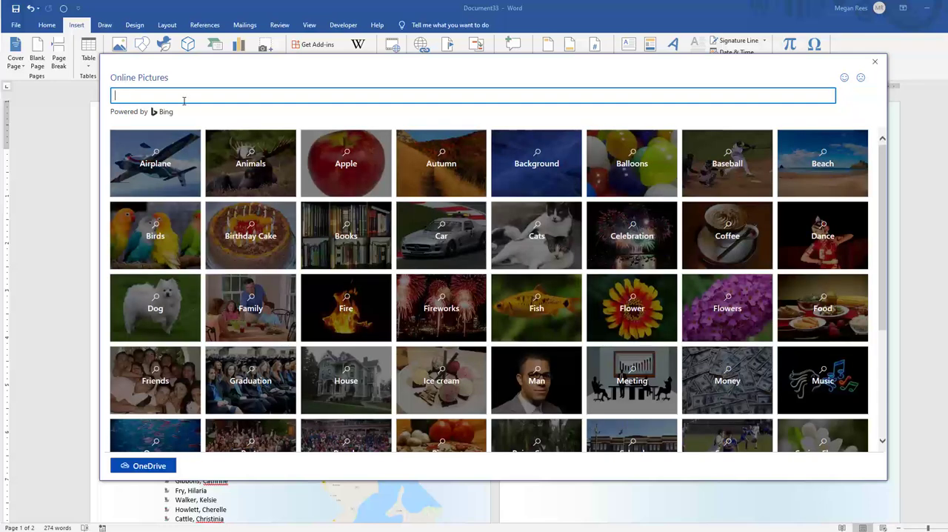
pyautogui.write('elvis presley')
pyautogui.press('Return')
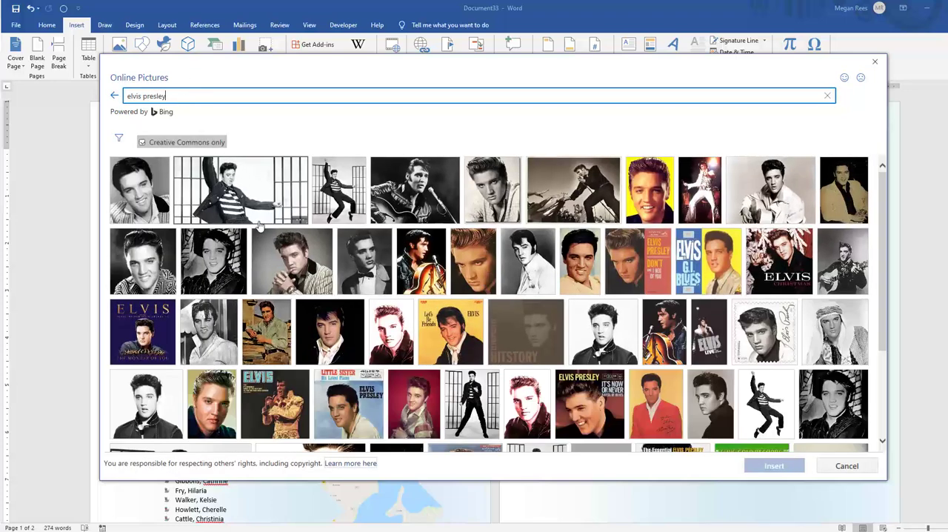
pyautogui.click(339, 189)
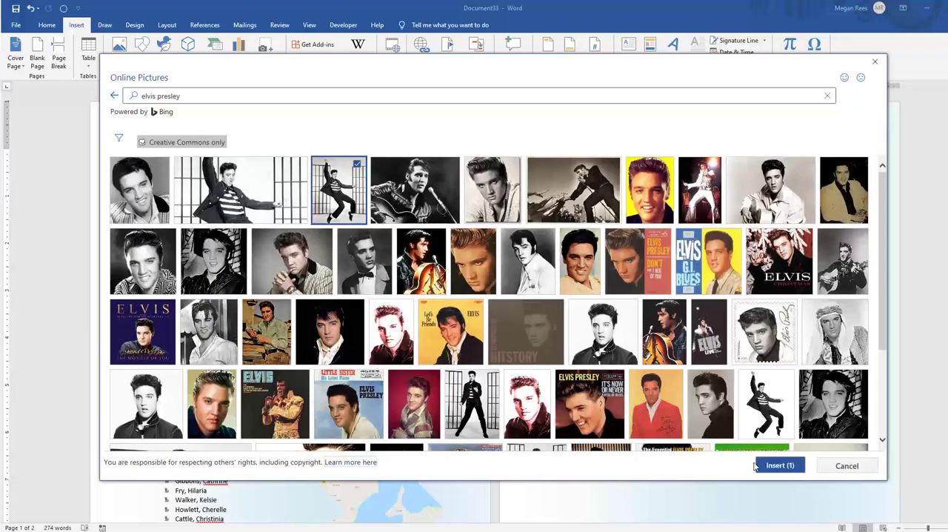
pyautogui.click(775, 465)
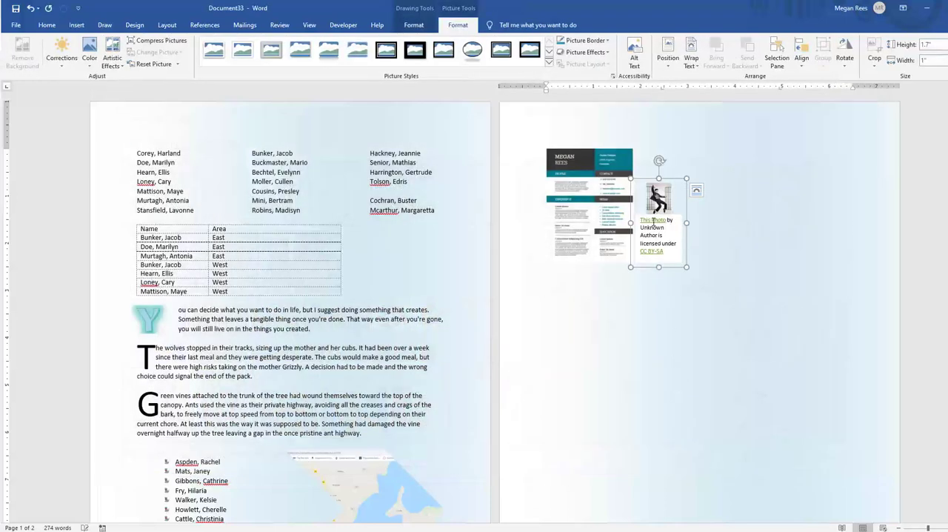
# Enlarge the Elvis Presley picture and credit group to about 3.77" high by 3.55" wide, and shorten its credit text box
pyautogui.click(654, 225)
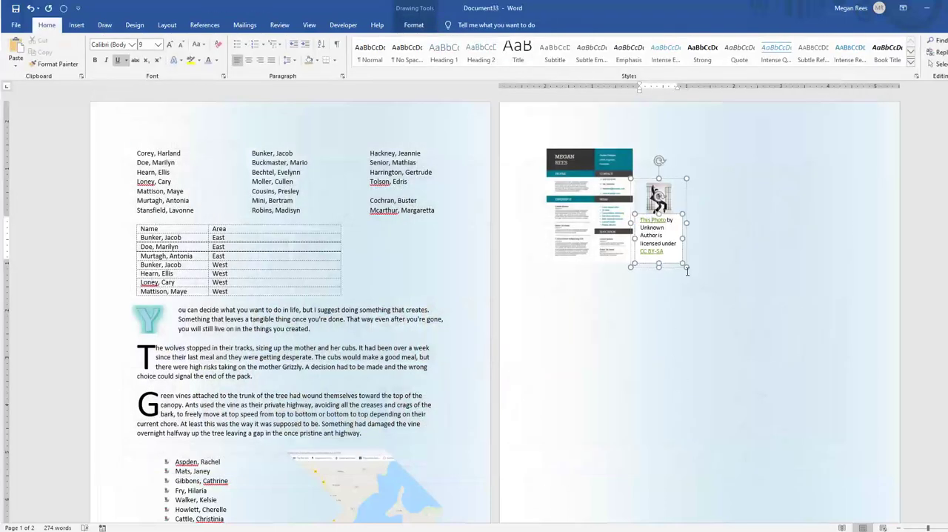
pyautogui.moveTo(686, 271); pyautogui.dragTo(770, 365)
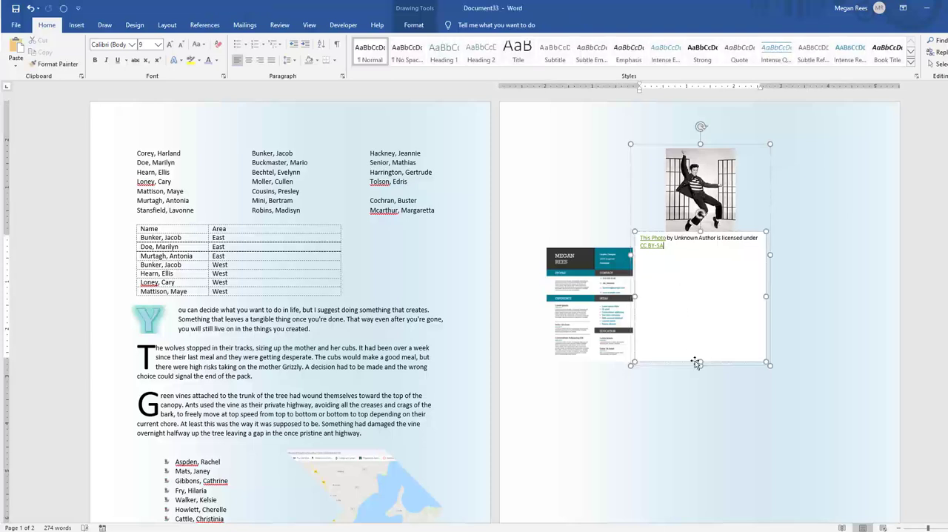
pyautogui.moveTo(696, 363); pyautogui.dragTo(698, 244)
pyautogui.moveTo(701, 280); pyautogui.dragTo(705, 280)
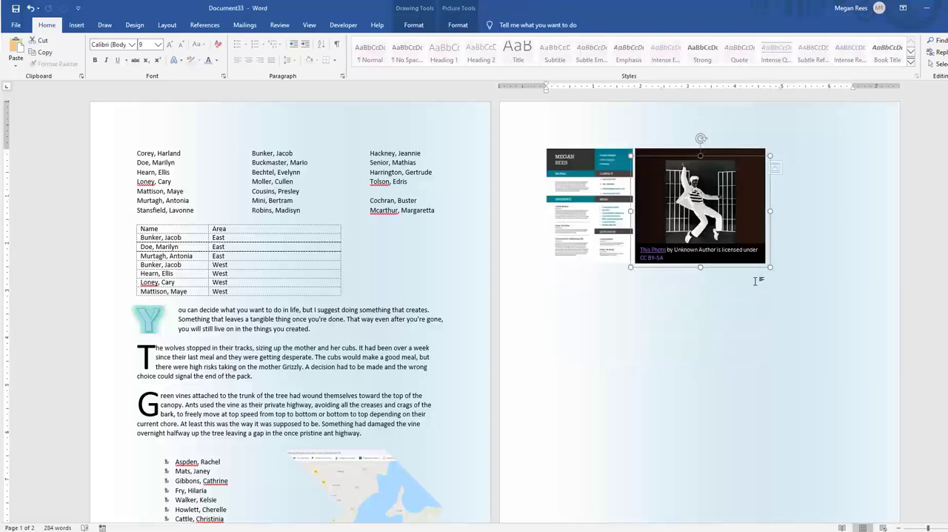
pyautogui.moveTo(769, 268); pyautogui.dragTo(802, 339)
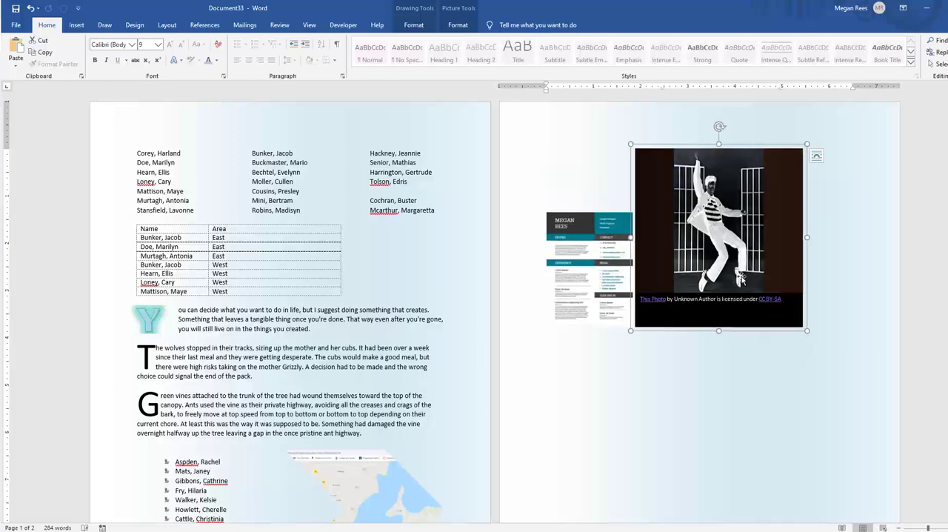
# Try deleting the credit text box and stretching the Elvis Presley picture wider, and undo both changes
pyautogui.click(696, 305)
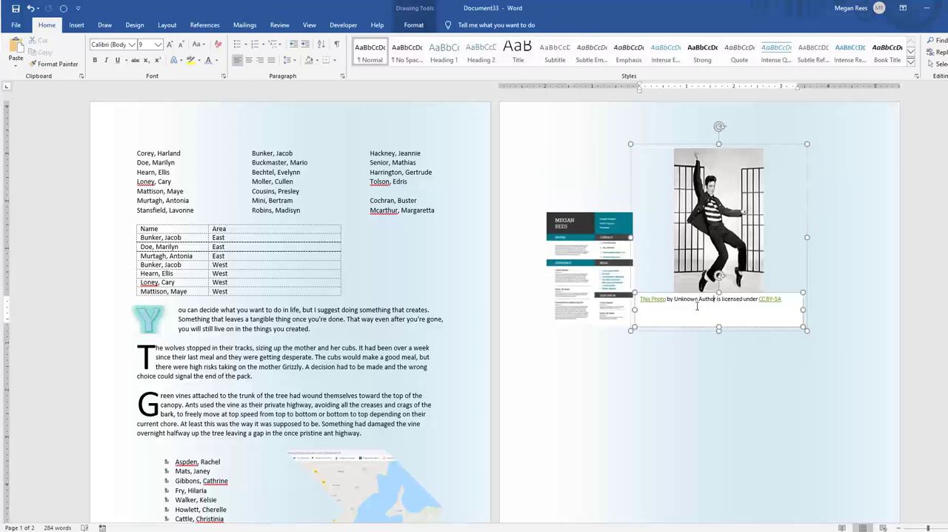
pyautogui.doubleClick(649, 294)
pyautogui.press('Delete')
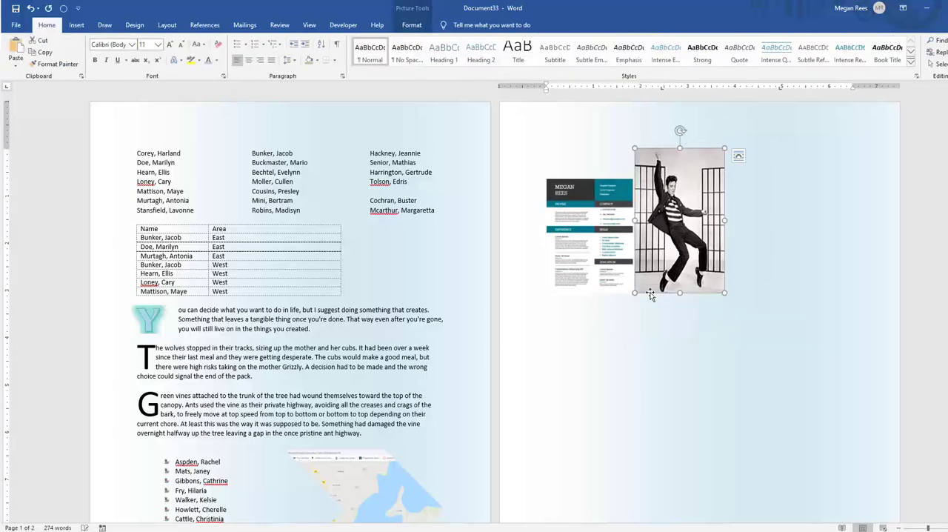
pyautogui.moveTo(730, 221); pyautogui.dragTo(749, 220)
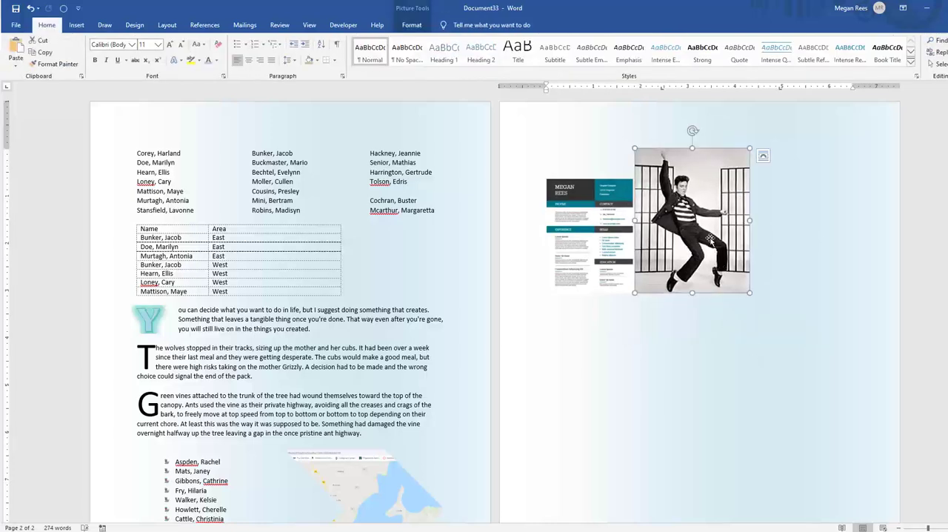
pyautogui.hotkey('ctrl', 'z')
pyautogui.hotkey('ctrl', 'z')
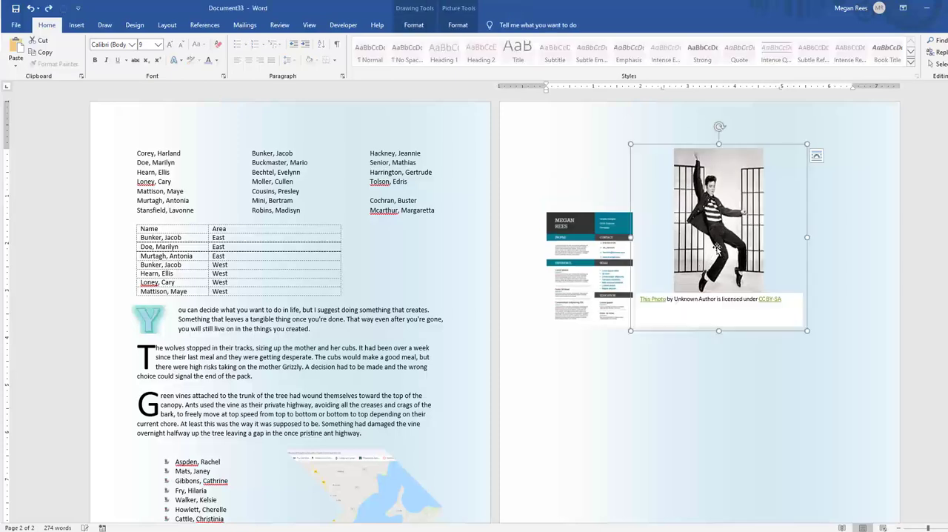
# Try setting the height of the Elvis Presley picture and credit group to 1", and undo the change
pyautogui.click(465, 9)
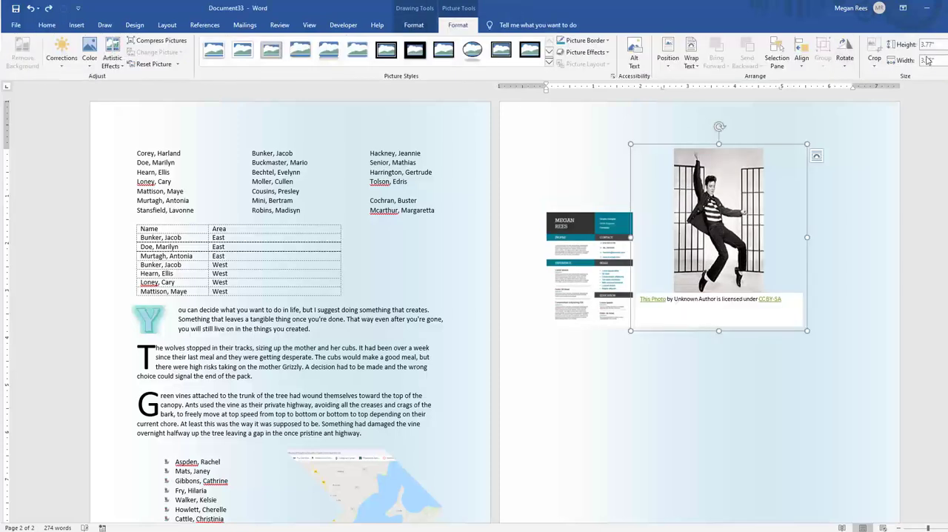
pyautogui.press('Return')
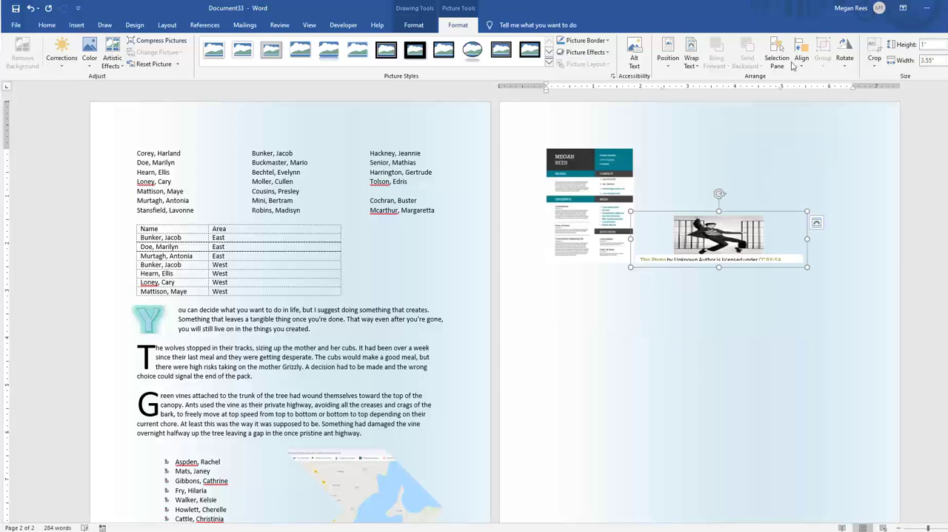
pyautogui.hotkey('ctrl', 'z')
# Delete the license credit text box below the Elvis Presley picture
pyautogui.click(798, 293)
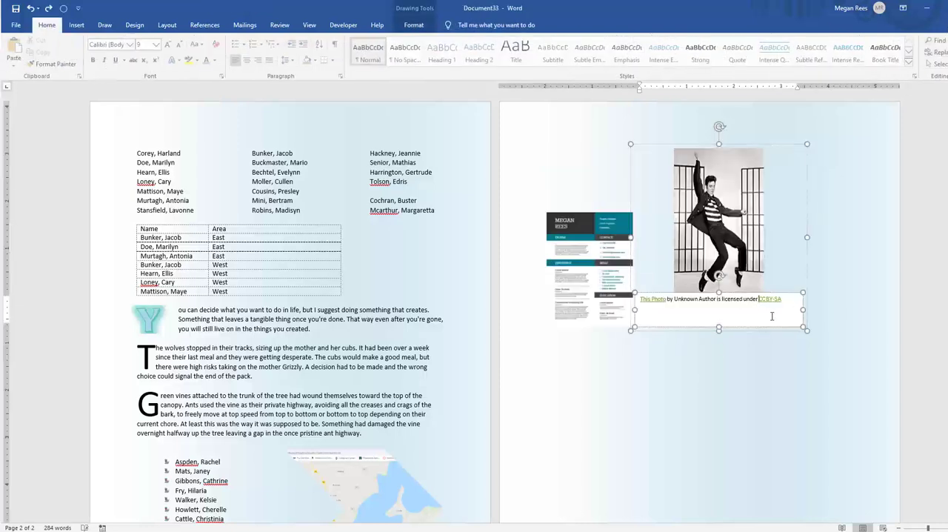
pyautogui.press('Delete')
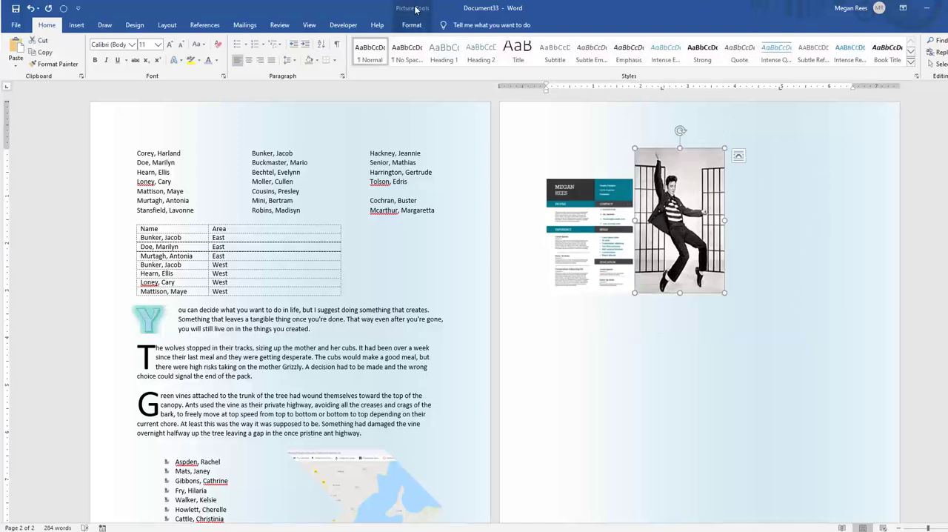
# Set the Elvis Presley picture's height to 1", and enlarge it proportionally by hand to about 4.19" high by 2.6" wide
pyautogui.doubleClick(417, 8)
pyautogui.click(876, 8)
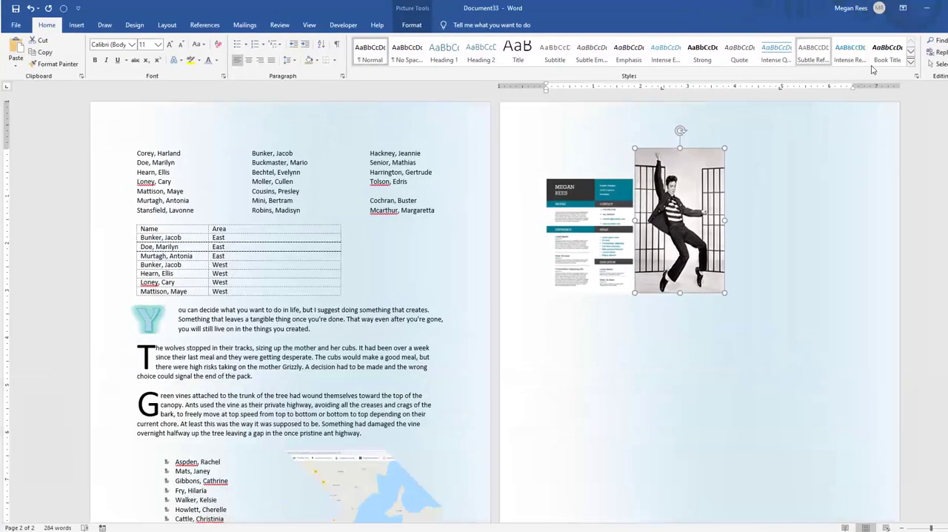
pyautogui.click(411, 25)
pyautogui.click(944, 44)
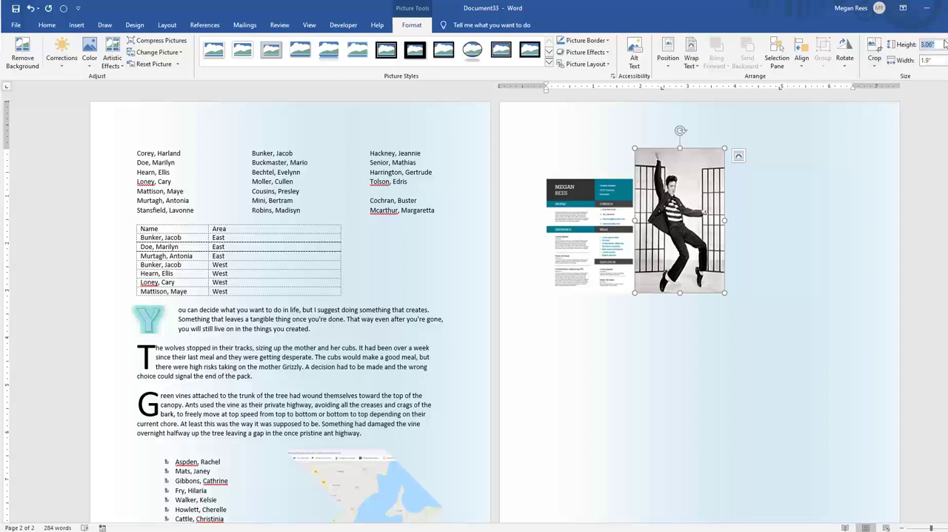
pyautogui.write('1')
pyautogui.press('Return')
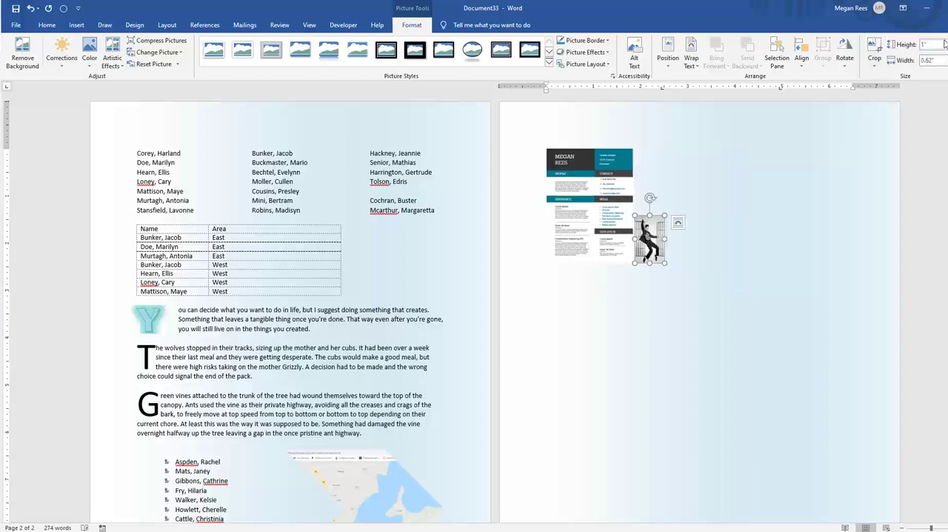
pyautogui.moveTo(665, 263); pyautogui.dragTo(758, 350)
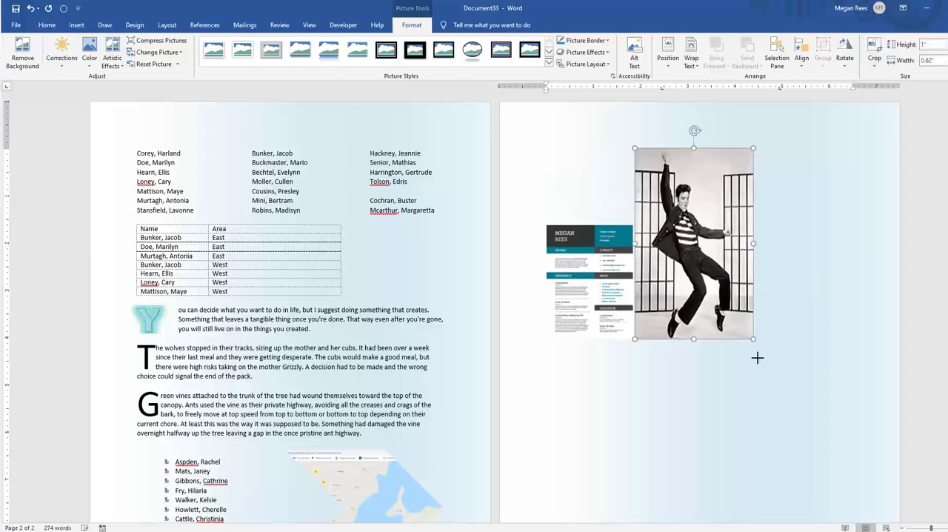
pyautogui.click(804, 296)
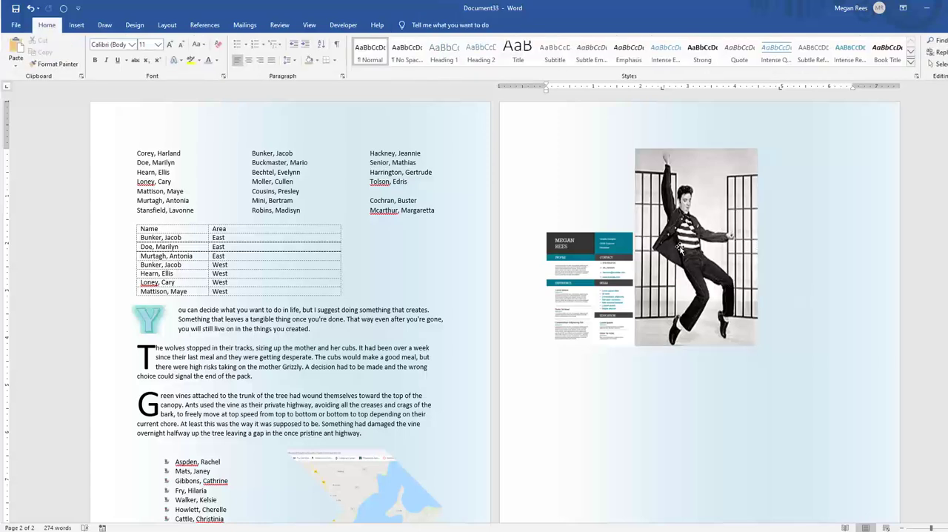
# Insert the caption "Figure 1 Elvis Presley" below the Elvis Presley picture, with the Figure label included
pyautogui.click(680, 249)
pyautogui.rightClick(689, 238)
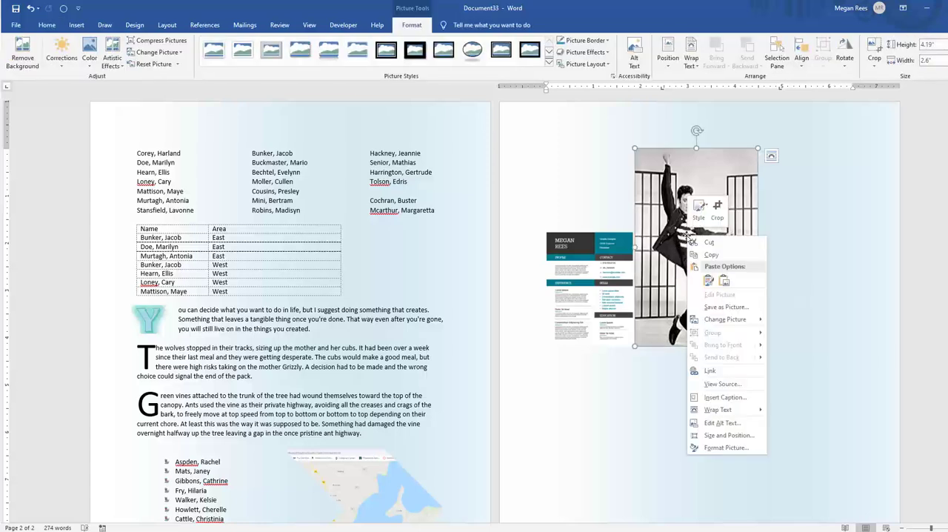
pyautogui.click(710, 398)
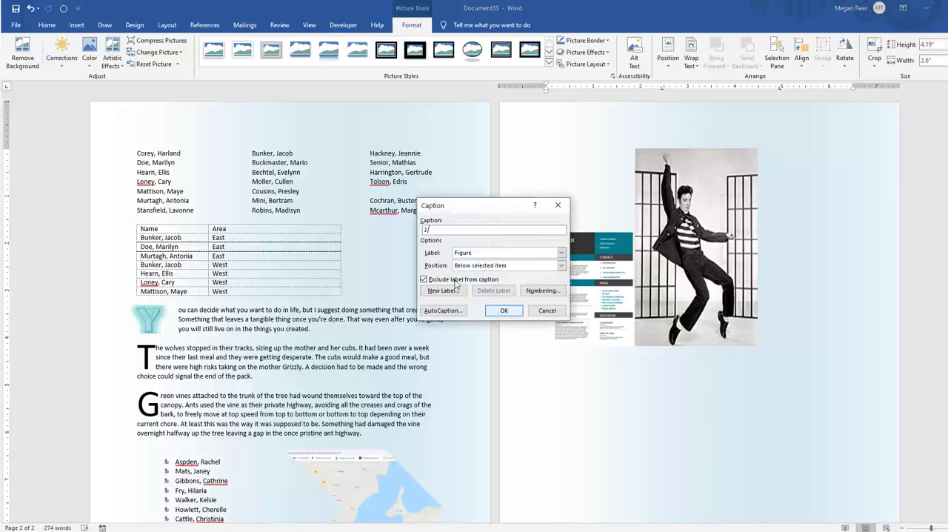
pyautogui.click(423, 279)
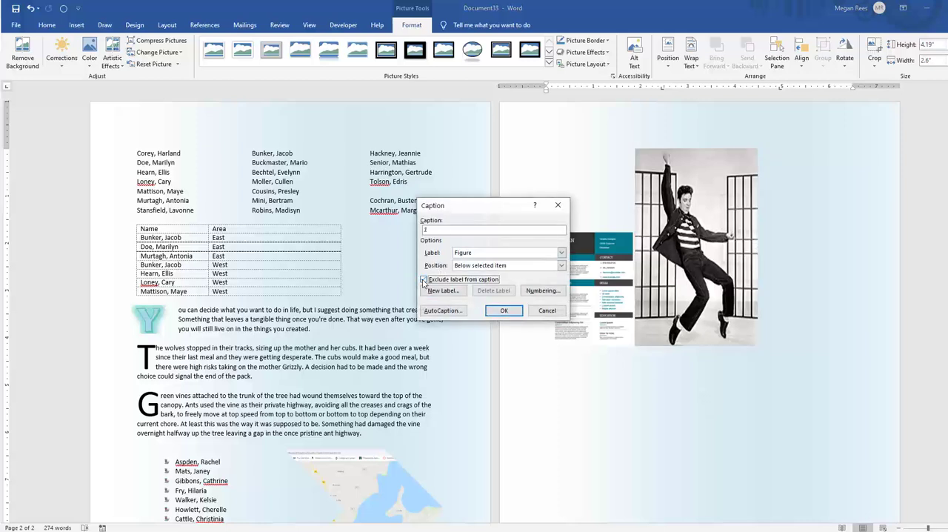
pyautogui.click(475, 231)
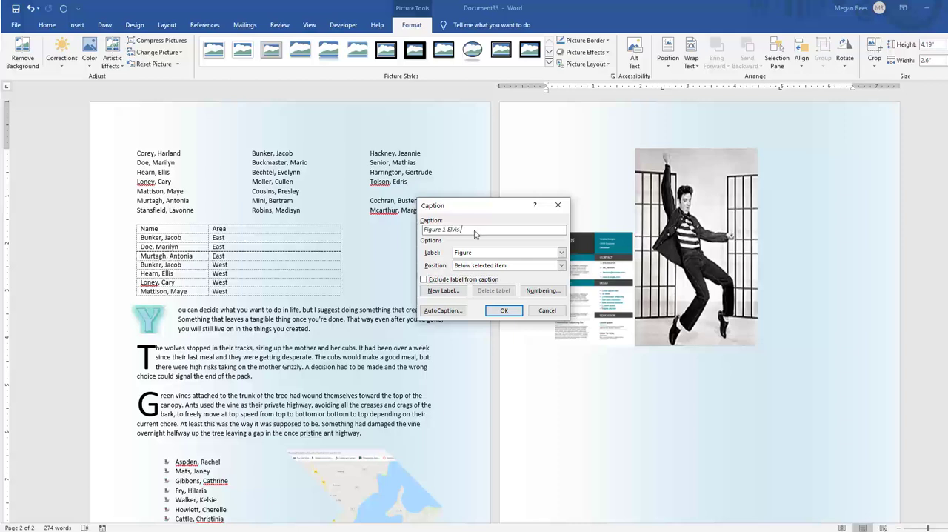
pyautogui.click(494, 312)
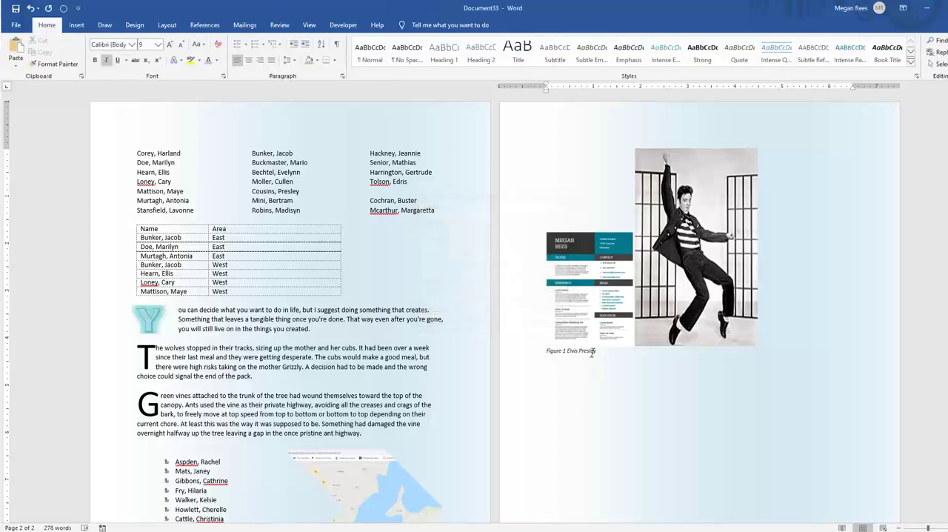
# Delete the resume screenshot beside the Elvis Presley picture
pyautogui.click(575, 261)
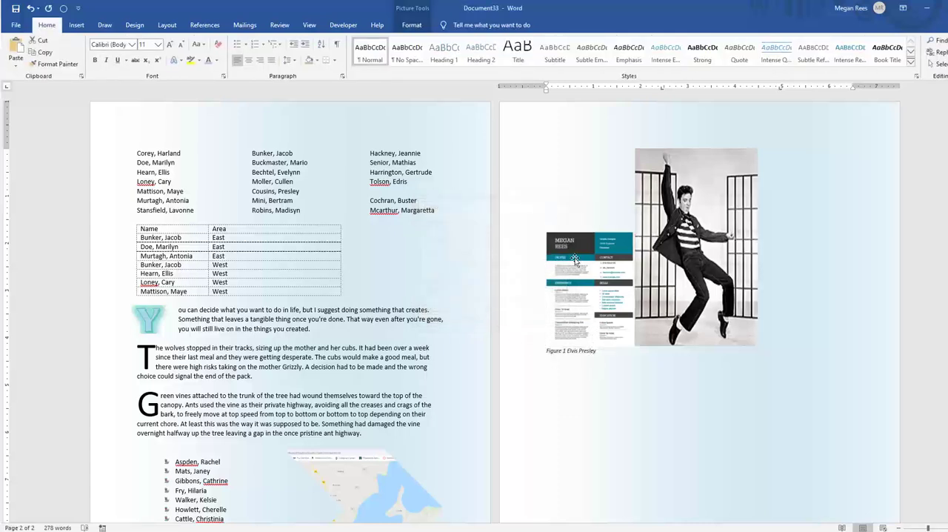
pyautogui.click(578, 352)
pyautogui.click(606, 326)
pyautogui.press('Delete')
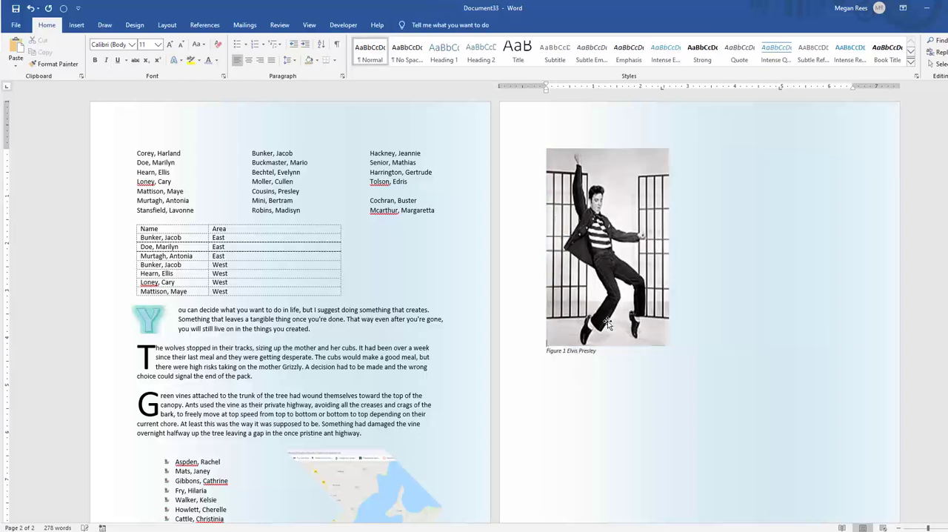
# Set the Elvis Presley picture's text wrapping to Through and move it diagonally down toward the middle of page 2
pyautogui.click(581, 355)
pyautogui.click(580, 295)
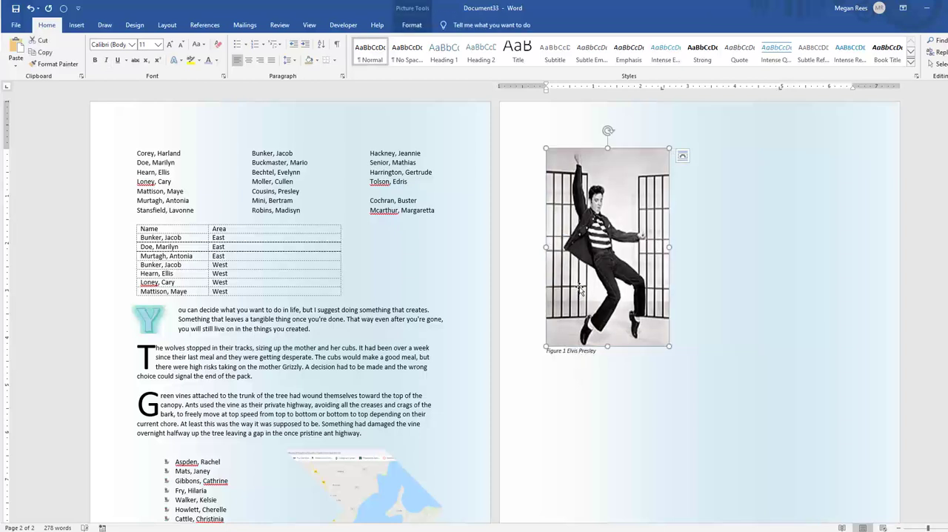
pyautogui.click(682, 157)
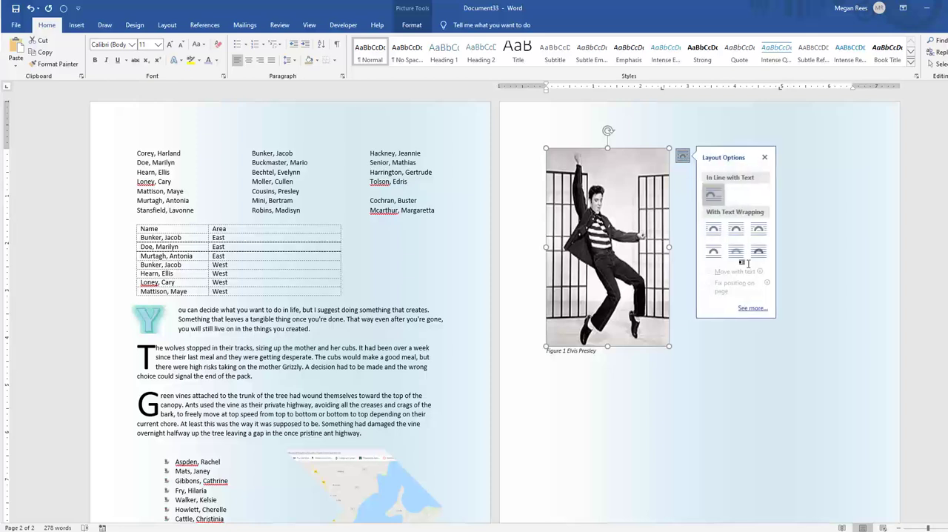
pyautogui.click(758, 229)
pyautogui.moveTo(640, 237); pyautogui.dragTo(776, 351)
# Delete the "Figure 1 Elvis Presley" caption at the top of page 2
pyautogui.click(577, 164)
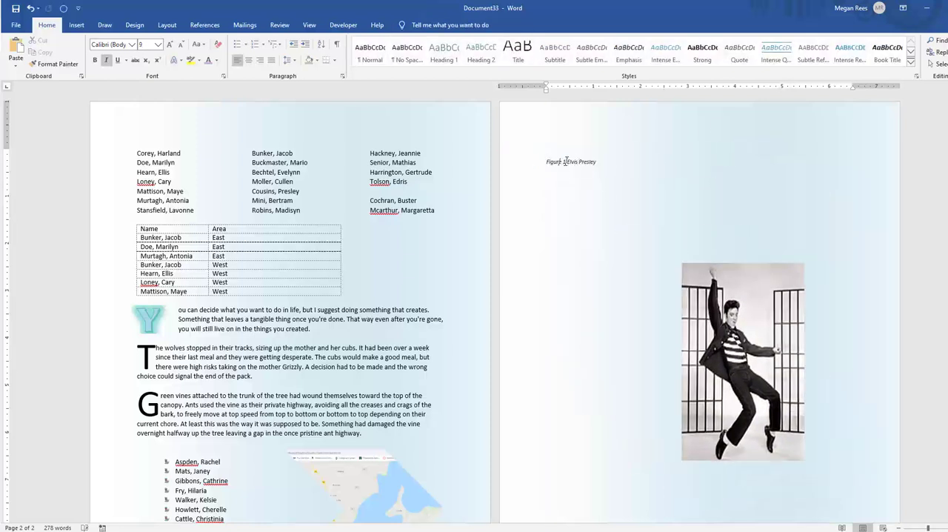
pyautogui.tripleClick(565, 161)
pyautogui.click(572, 167)
pyautogui.tripleClick(592, 159)
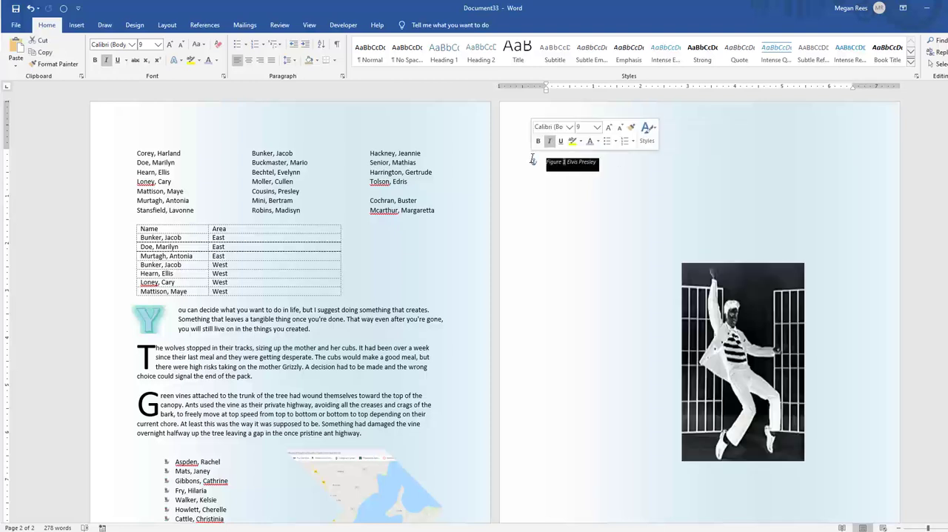
pyautogui.click(564, 161)
pyautogui.tripleClick(562, 164)
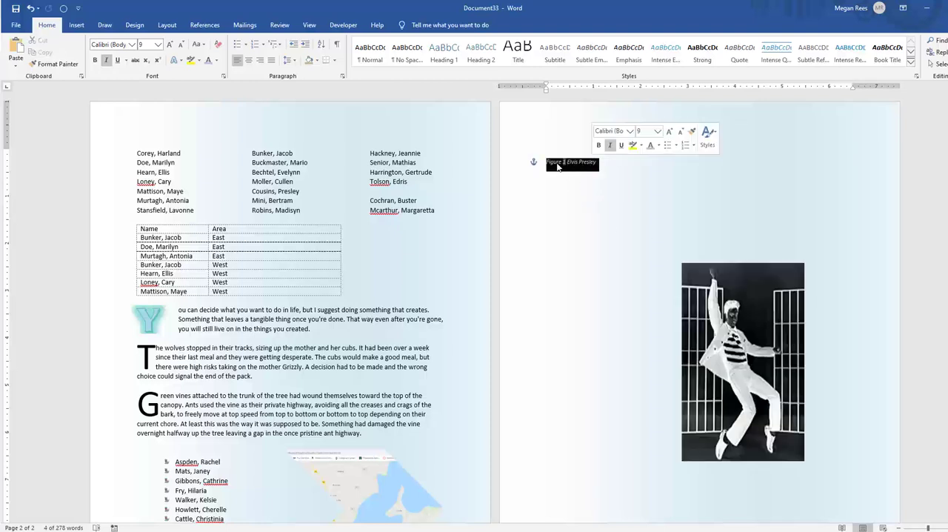
pyautogui.click(548, 162)
pyautogui.press('Delete')
pyautogui.press('Delete')
pyautogui.press('Delete')
pyautogui.press('Delete')
pyautogui.press('Delete')
pyautogui.press('Delete')
pyautogui.press('Delete')
pyautogui.press('Delete')
pyautogui.press('Delete')
pyautogui.press('Delete')
pyautogui.press('Delete')
pyautogui.press('Delete')
pyautogui.press('Delete')
pyautogui.press('Delete')
pyautogui.press('Delete')
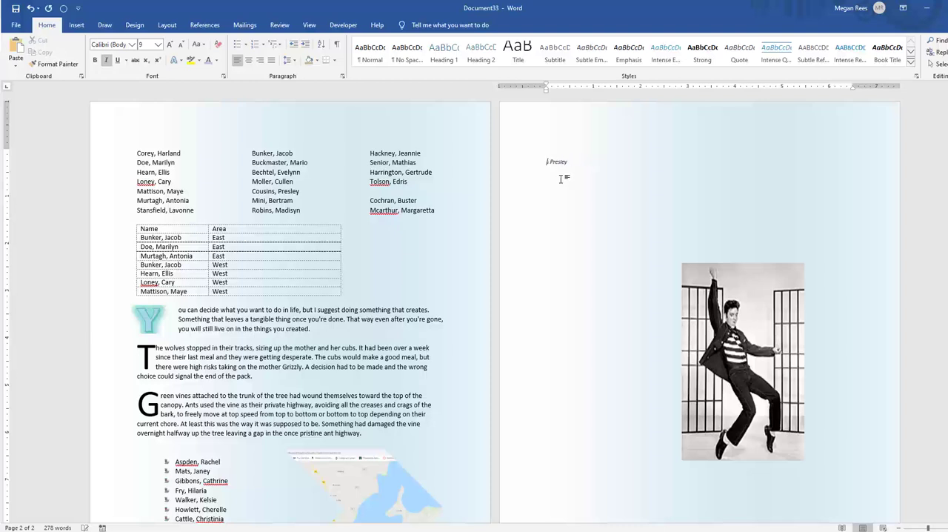
# Shrink the Elvis Presley picture to roughly half its size and place it in page 2's upper-left corner
pyautogui.click(744, 364)
pyautogui.moveTo(744, 365); pyautogui.dragTo(602, 254)
pyautogui.moveTo(672, 345); pyautogui.dragTo(602, 253)
# Examine the position and numbering options for the Elvis Presley picture's caption without inserting one
pyautogui.rightClick(578, 234)
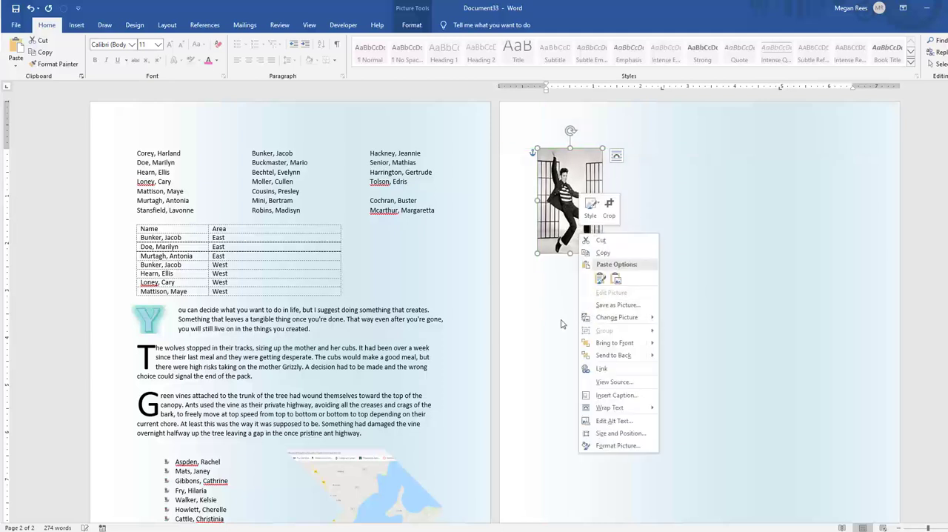
pyautogui.click(601, 395)
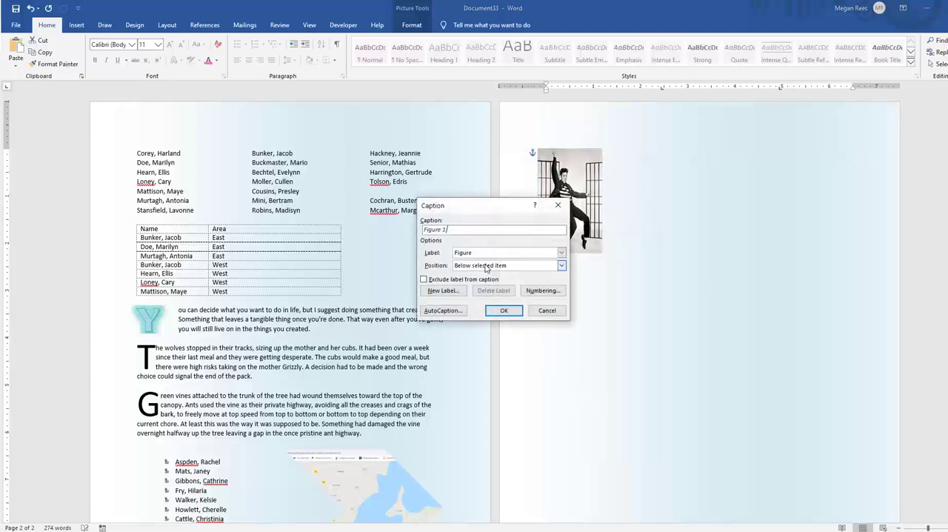
pyautogui.click(481, 266)
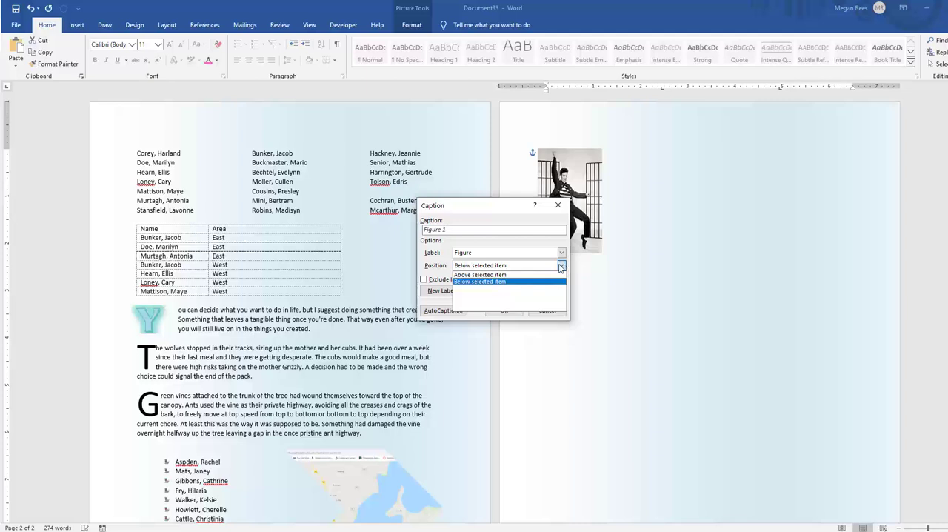
pyautogui.click(508, 282)
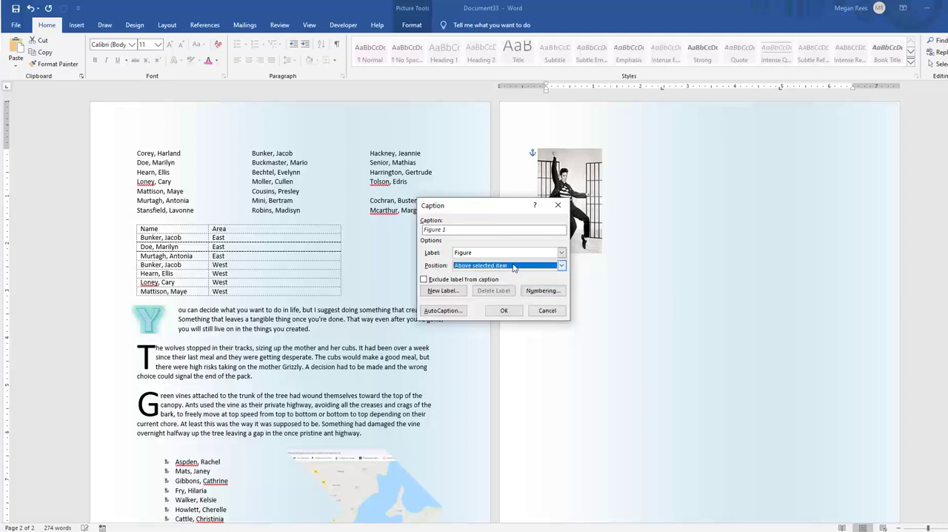
pyautogui.click(540, 291)
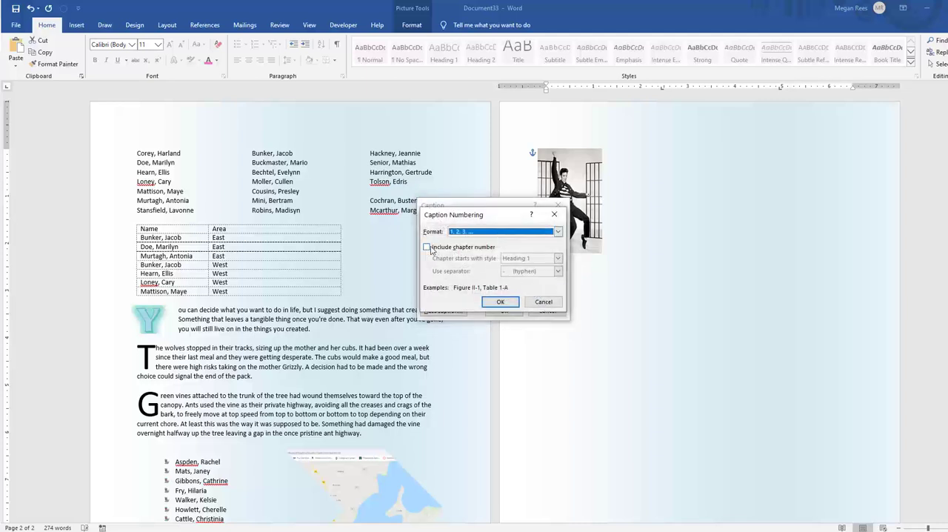
pyautogui.click(427, 247)
pyautogui.click(542, 302)
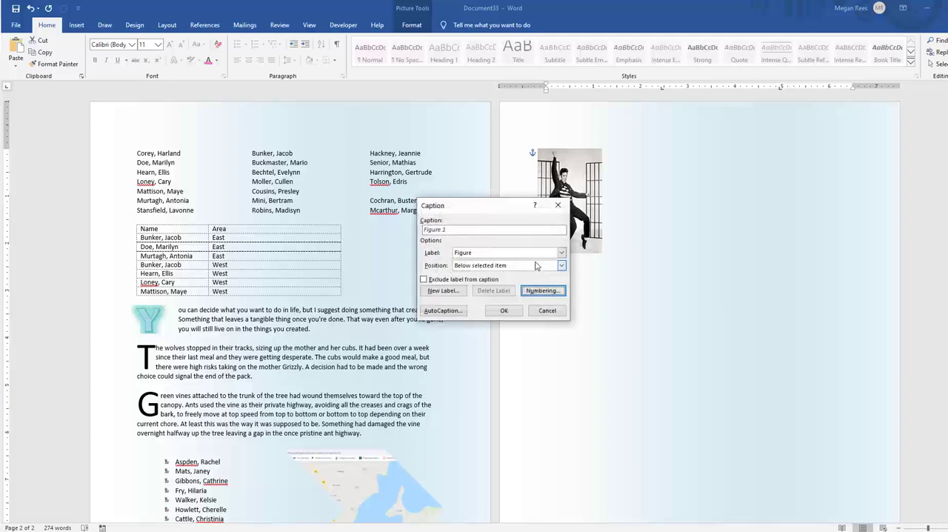
pyautogui.click(537, 313)
pyautogui.click(744, 398)
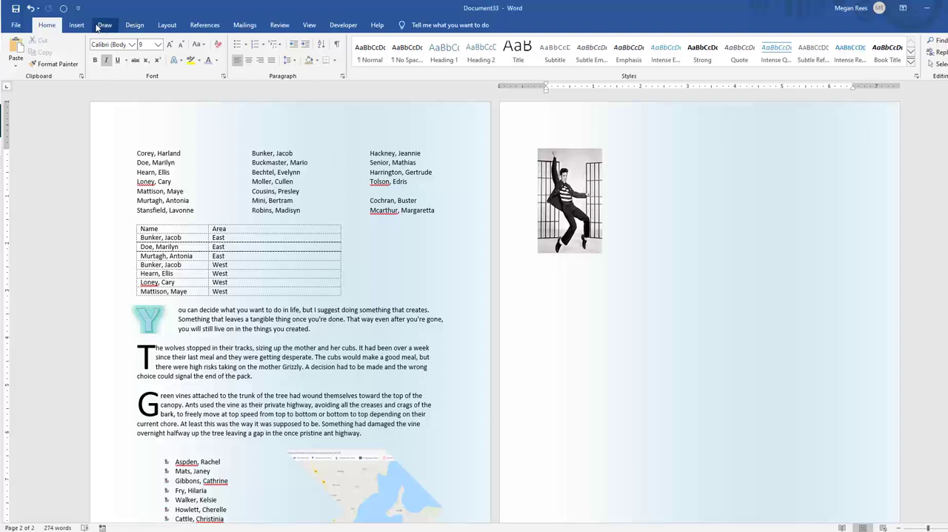
# Check in the ribbon customization options that the Draw tab is enabled
pyautogui.click(68, 229)
pyautogui.click(105, 25)
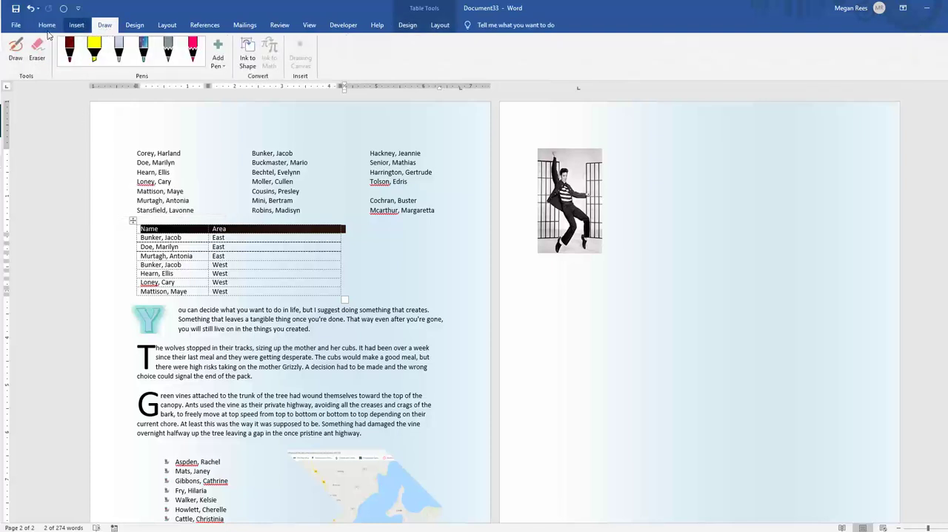
pyautogui.click(15, 25)
pyautogui.click(39, 514)
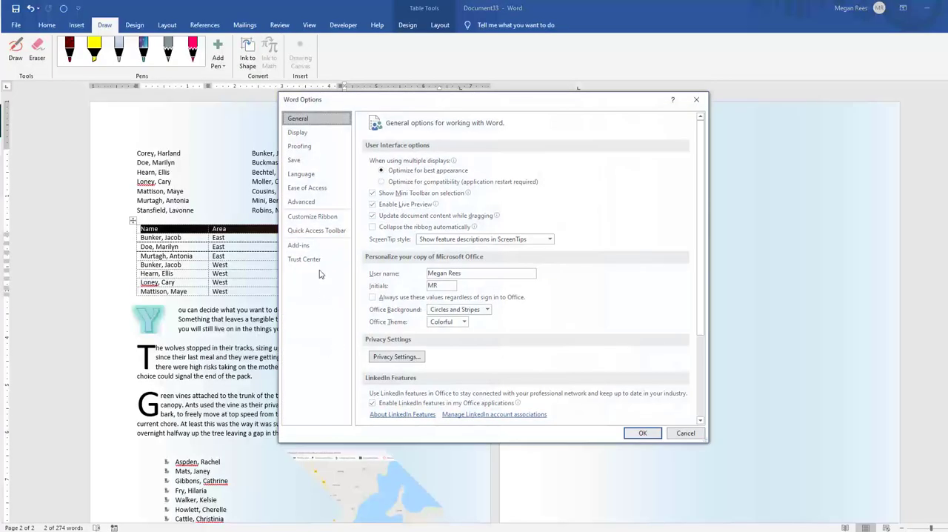
pyautogui.click(310, 217)
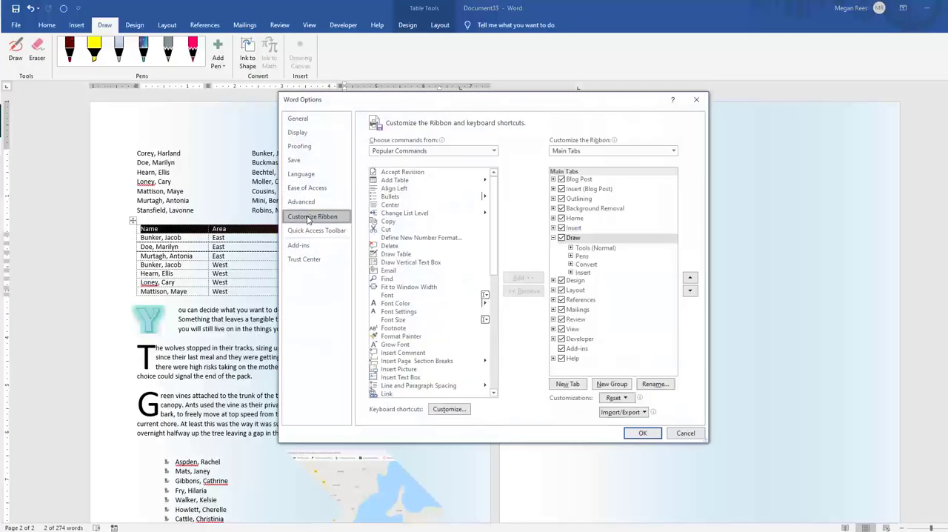
pyautogui.click(564, 240)
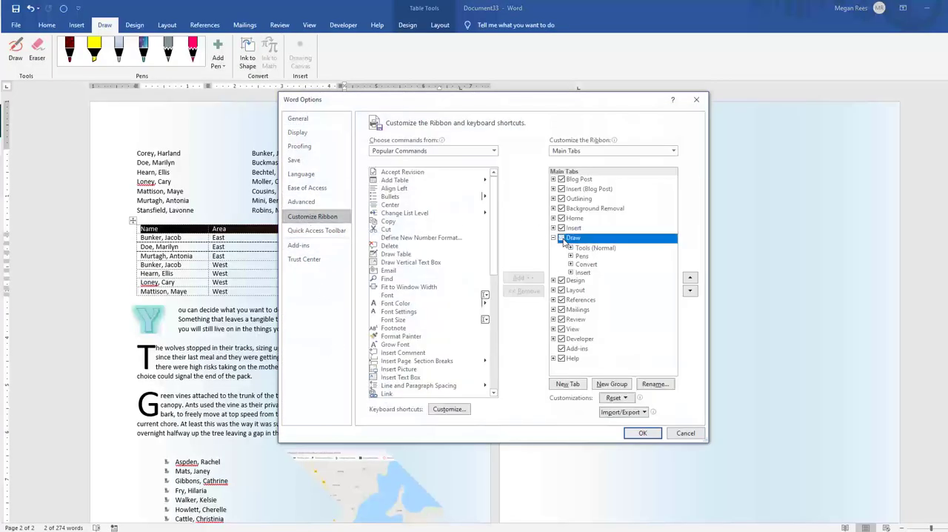
pyautogui.click(643, 433)
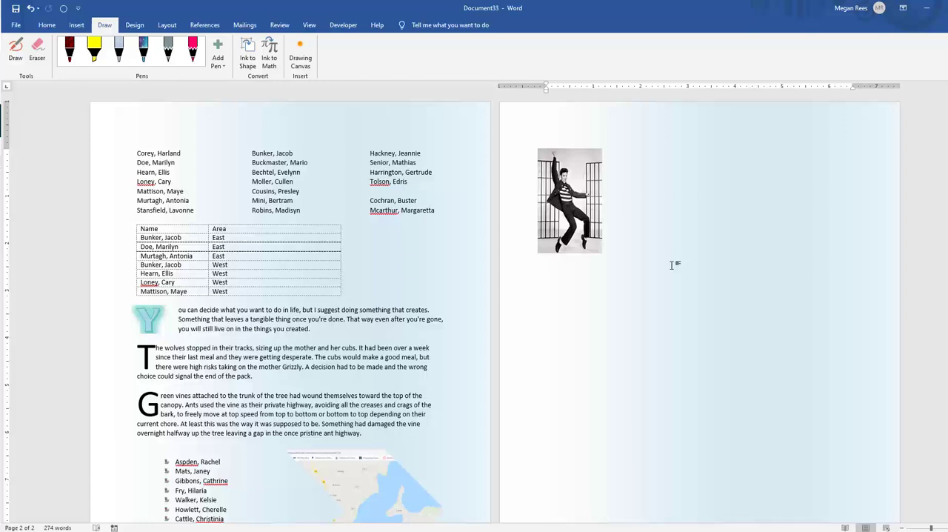
# Draw a wavy freehand stroke below the Elvis Presley picture with the galaxy-effect pen
pyautogui.click(143, 54)
pyautogui.moveTo(582, 277)
pyautogui.mouseDown()
pyautogui.moveTo(628, 314)
pyautogui.moveTo(778, 280)
pyautogui.mouseUp()
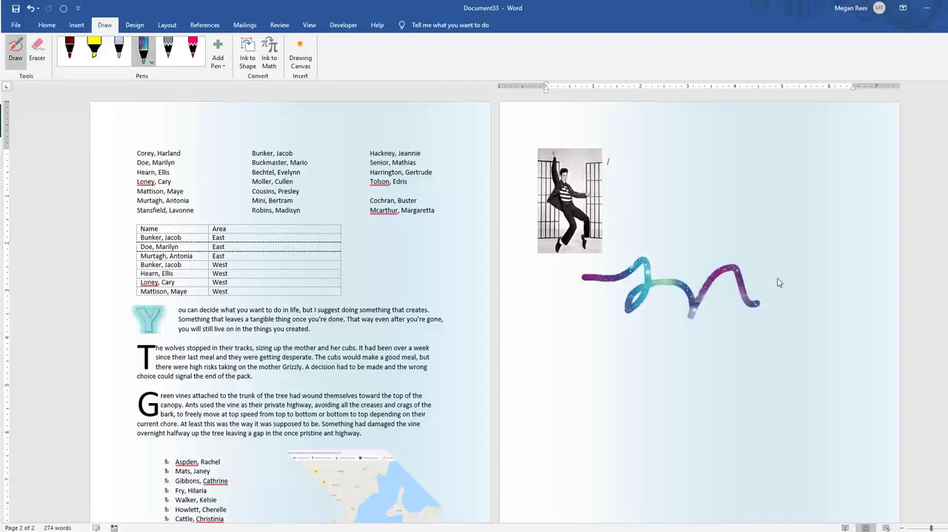
# Change the galaxy pen to the second-thickest stroke and the silver glitter effect, after trying several solid colors
pyautogui.click(147, 63)
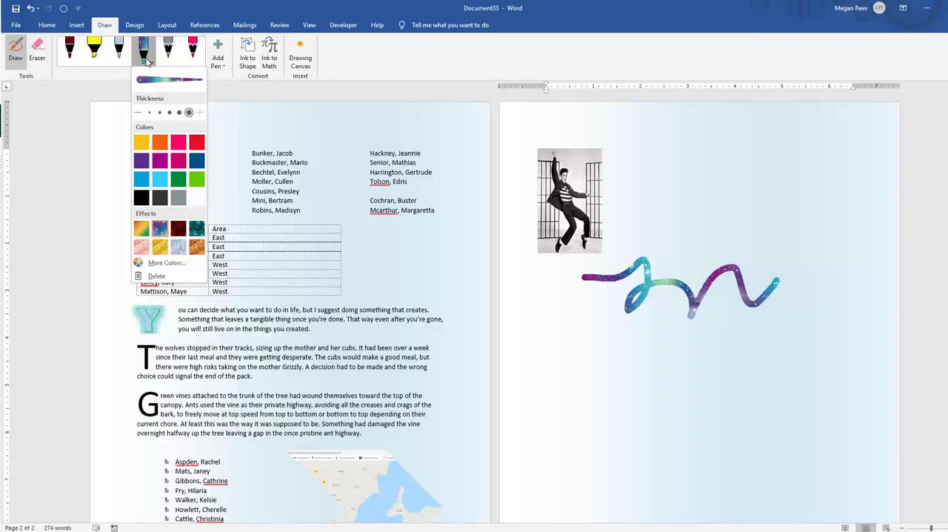
pyautogui.click(160, 112)
pyautogui.click(178, 113)
pyautogui.click(160, 143)
pyautogui.click(196, 161)
pyautogui.click(160, 161)
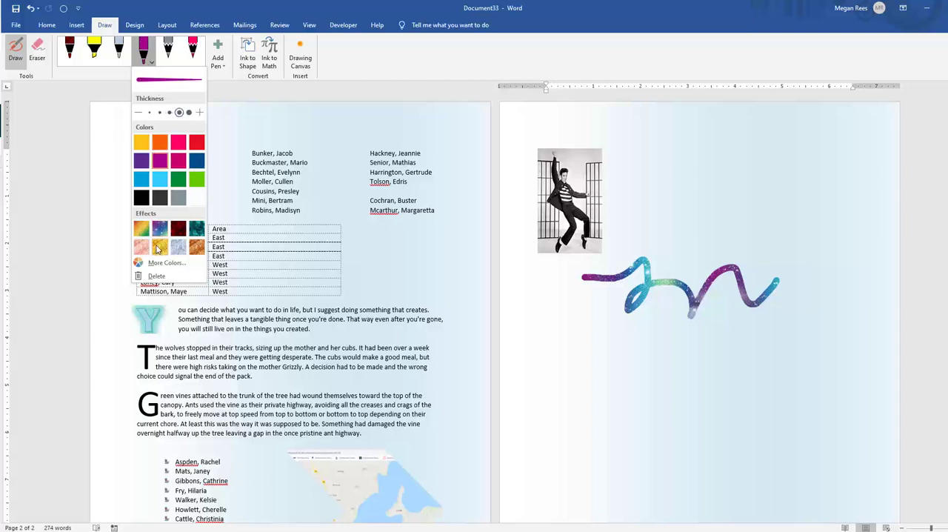
pyautogui.click(157, 249)
pyautogui.click(179, 248)
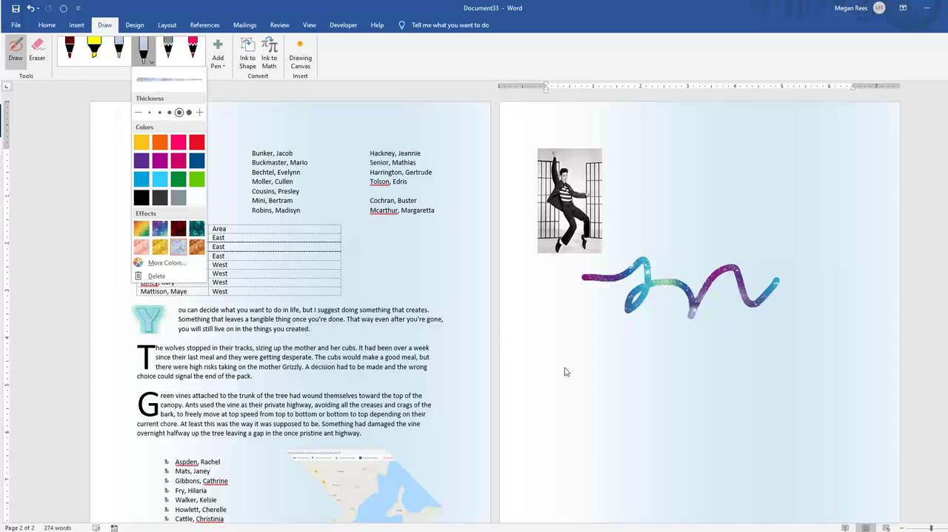
# Draw a silver scribble and a handwritten first name below the galaxy stroke, and a loop beside the Elvis Presley picture
pyautogui.moveTo(564, 372)
pyautogui.mouseDown()
pyautogui.moveTo(622, 387)
pyautogui.moveTo(554, 383)
pyautogui.moveTo(674, 414)
pyautogui.moveTo(707, 406)
pyautogui.moveTo(703, 422)
pyautogui.mouseUp()
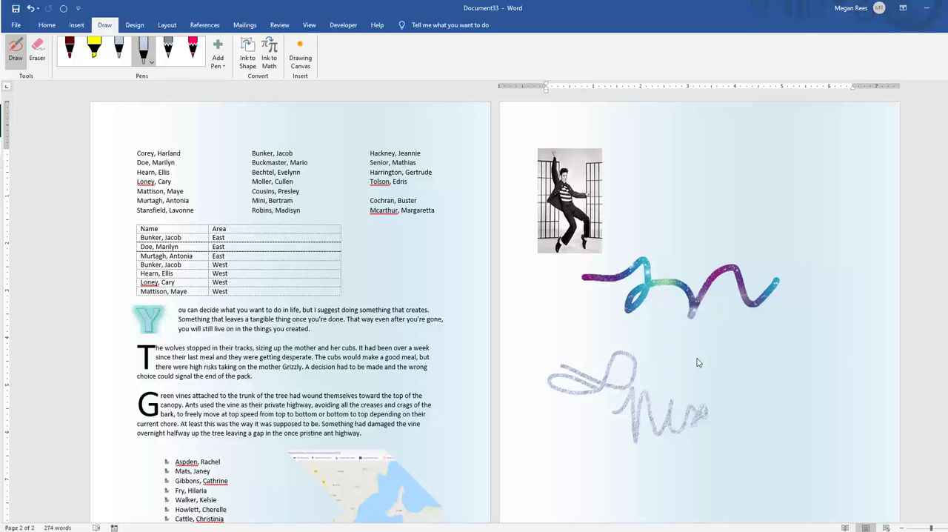
pyautogui.moveTo(666, 348)
pyautogui.mouseDown()
pyautogui.moveTo(696, 332)
pyautogui.moveTo(722, 367)
pyautogui.moveTo(810, 360)
pyautogui.mouseUp()
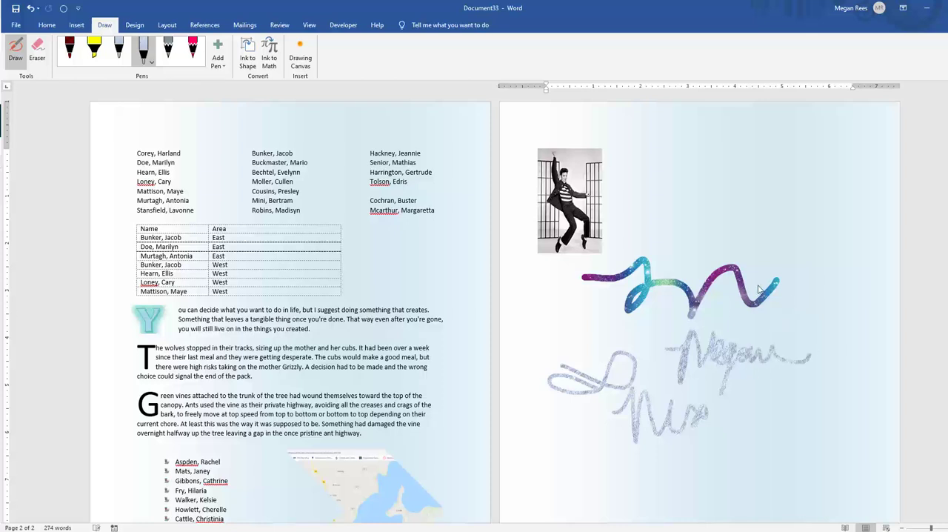
pyautogui.moveTo(630, 167); pyautogui.dragTo(724, 202)
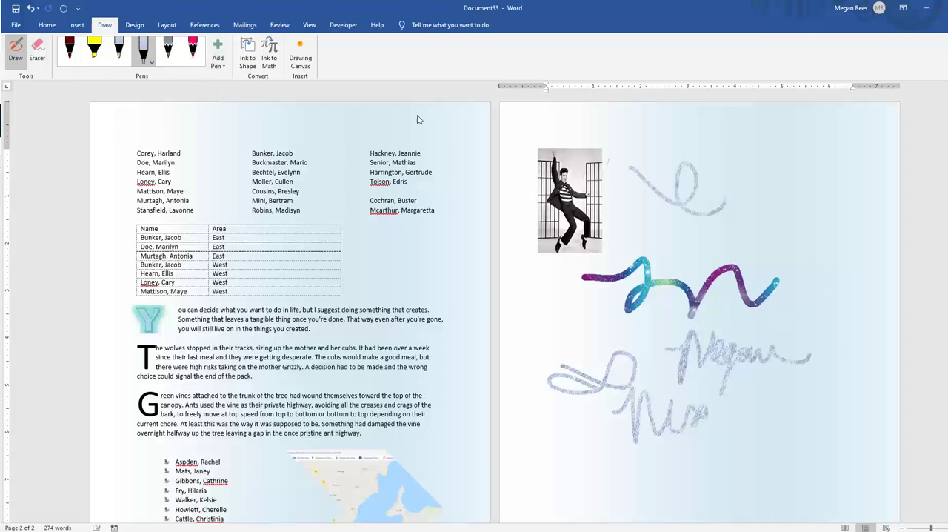
# Change the pink pencil's color to orange and sketch a thin looping line near the top of page 2
pyautogui.click(194, 65)
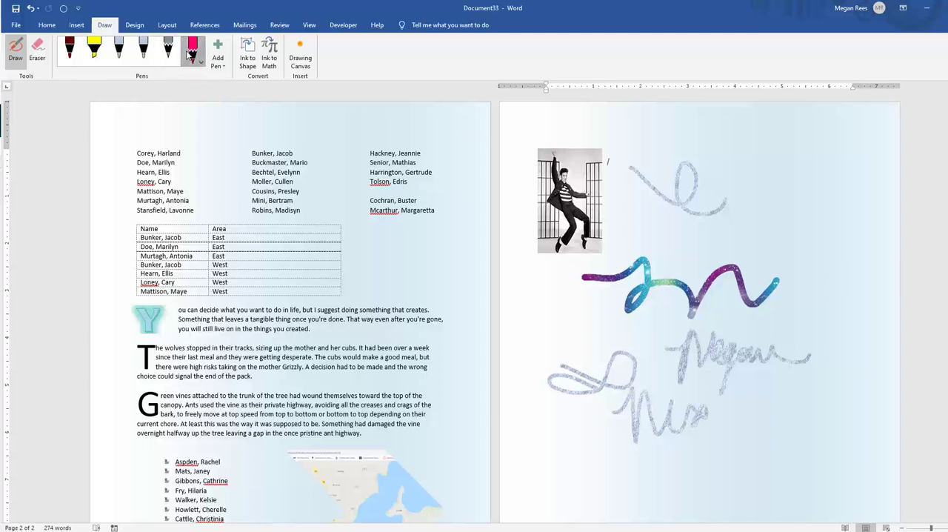
pyautogui.click(191, 54)
pyautogui.moveTo(694, 155); pyautogui.dragTo(753, 161)
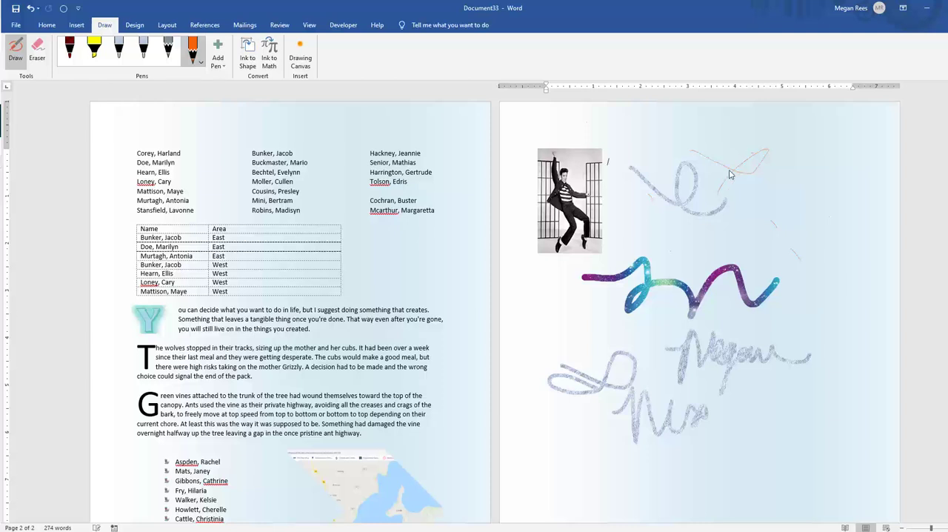
pyautogui.press('Escape')
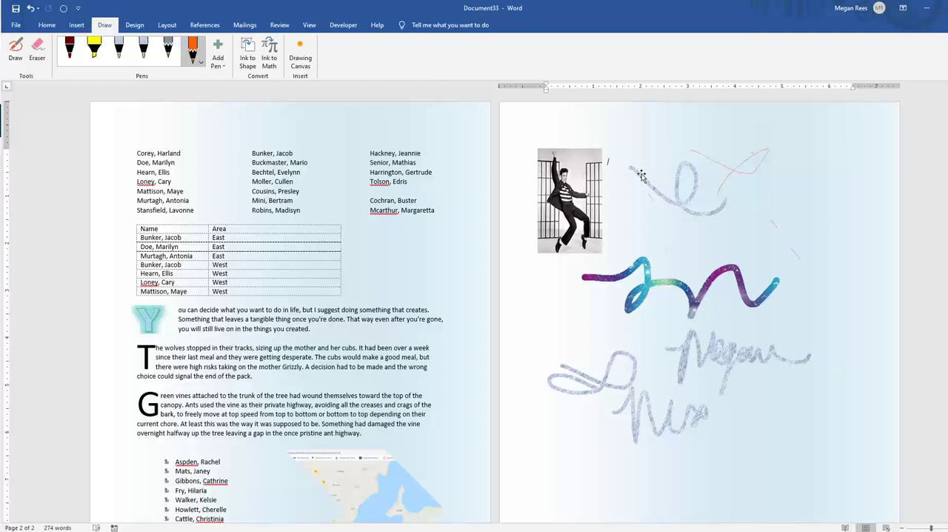
# Move the silver loop to the right, the orange pencil line to the left, and the galaxy stroke up beside the picture
pyautogui.click(691, 199)
pyautogui.moveTo(691, 198); pyautogui.dragTo(816, 204)
pyautogui.click(724, 173)
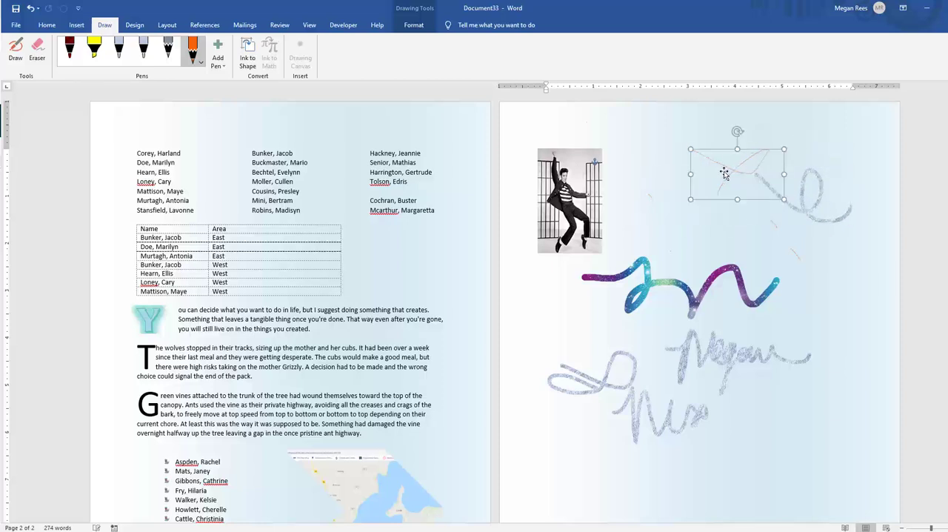
pyautogui.moveTo(724, 172); pyautogui.dragTo(655, 169)
pyautogui.click(705, 287)
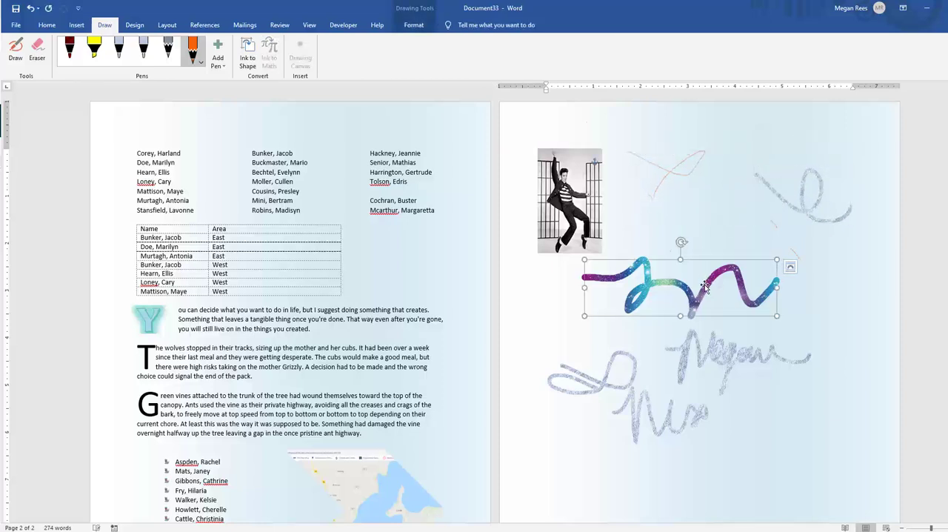
pyautogui.moveTo(704, 288); pyautogui.dragTo(724, 226)
# Move the handwritten name below the Elvis Presley picture and the silver scribble to page 2's upper right
pyautogui.click(684, 354)
pyautogui.moveTo(684, 354)
pyautogui.mouseDown()
pyautogui.moveTo(532, 315)
pyautogui.moveTo(585, 312)
pyautogui.mouseUp()
pyautogui.moveTo(615, 369)
pyautogui.mouseDown()
pyautogui.moveTo(692, 352)
pyautogui.moveTo(802, 258)
pyautogui.moveTo(726, 388)
pyautogui.moveTo(709, 377)
pyautogui.mouseUp()
pyautogui.moveTo(659, 325); pyautogui.dragTo(620, 308)
pyautogui.moveTo(725, 393)
pyautogui.mouseDown()
pyautogui.moveTo(786, 263)
pyautogui.moveTo(768, 138)
pyautogui.mouseUp()
pyautogui.click(763, 310)
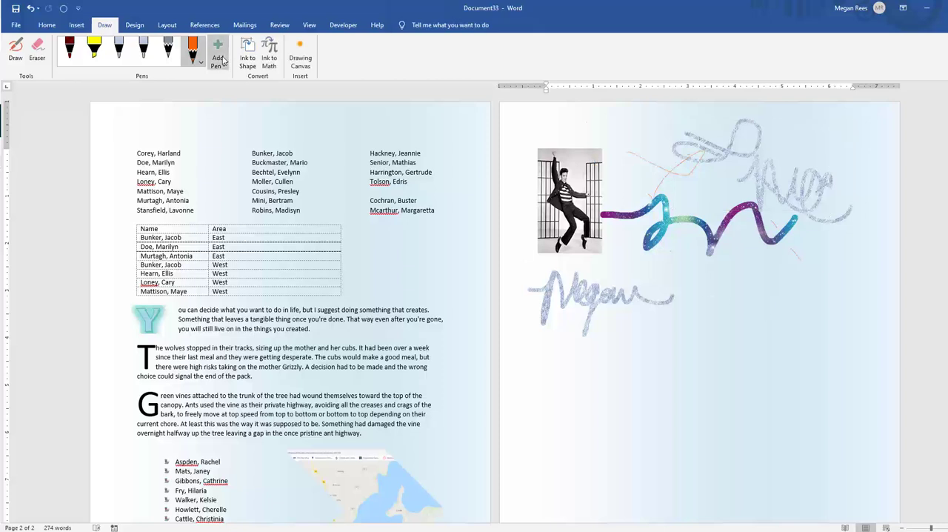
# Insert a drawing canvas below the ink drawings and give it a light blue fill and a dark blue outline
pyautogui.click(300, 56)
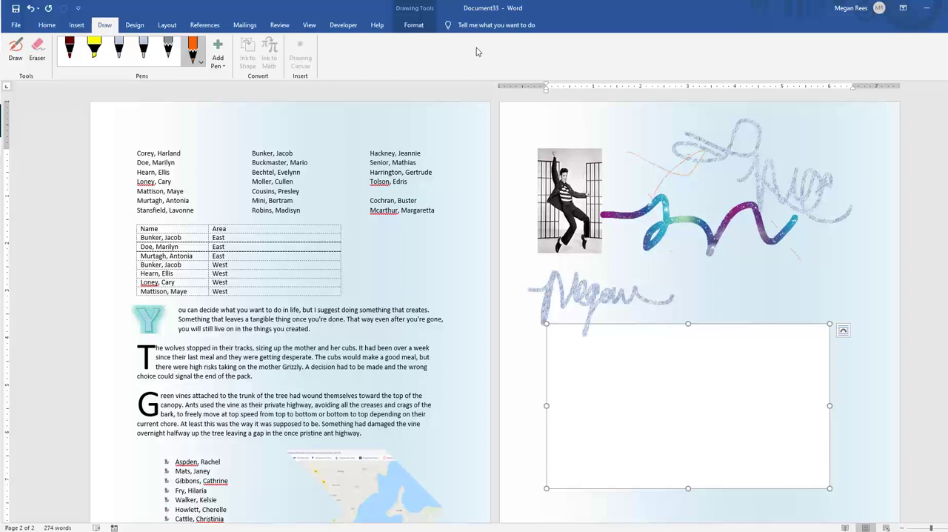
pyautogui.click(424, 11)
pyautogui.click(375, 40)
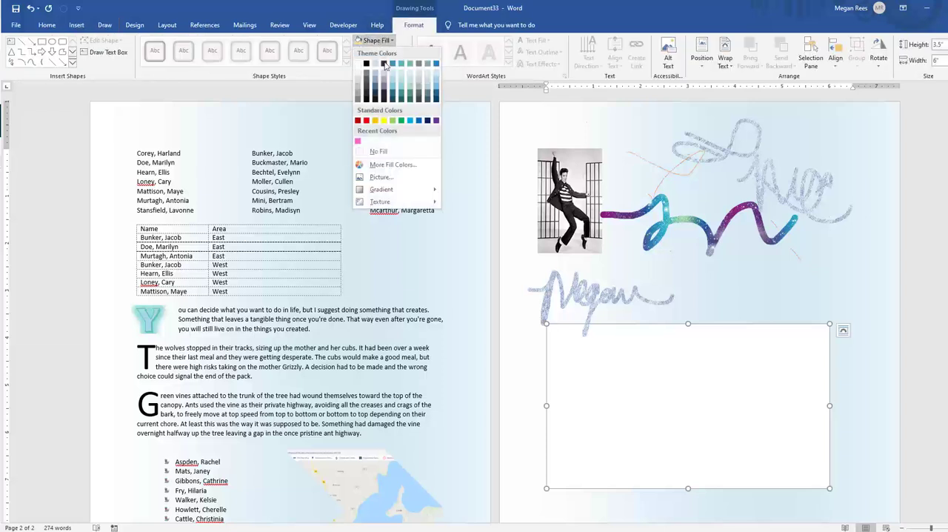
pyautogui.click(392, 81)
pyautogui.click(382, 52)
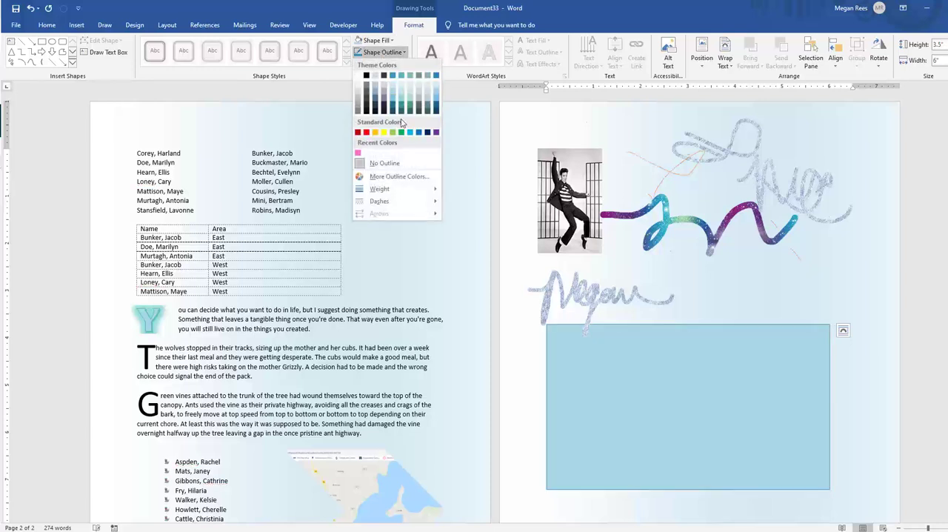
pyautogui.click(426, 133)
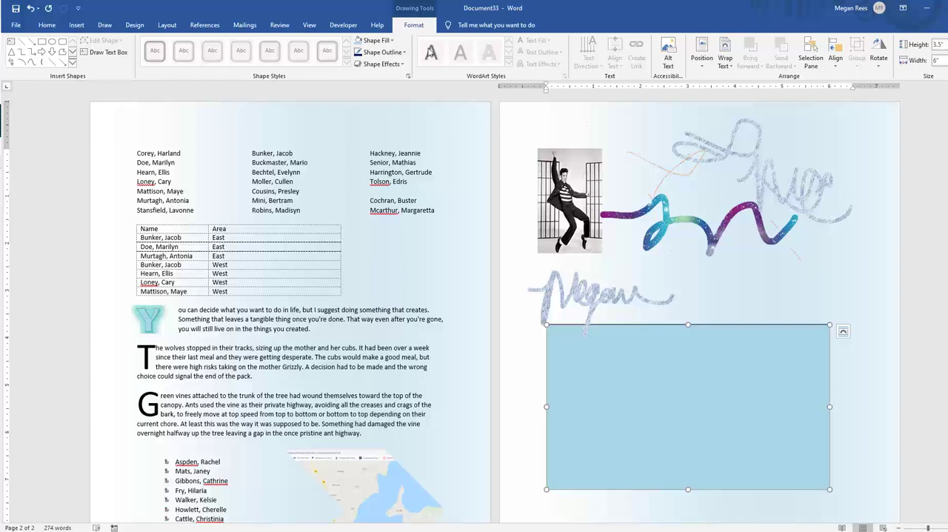
# Try writing inside the light blue drawing canvas with the silver glitter pen
pyautogui.click(105, 27)
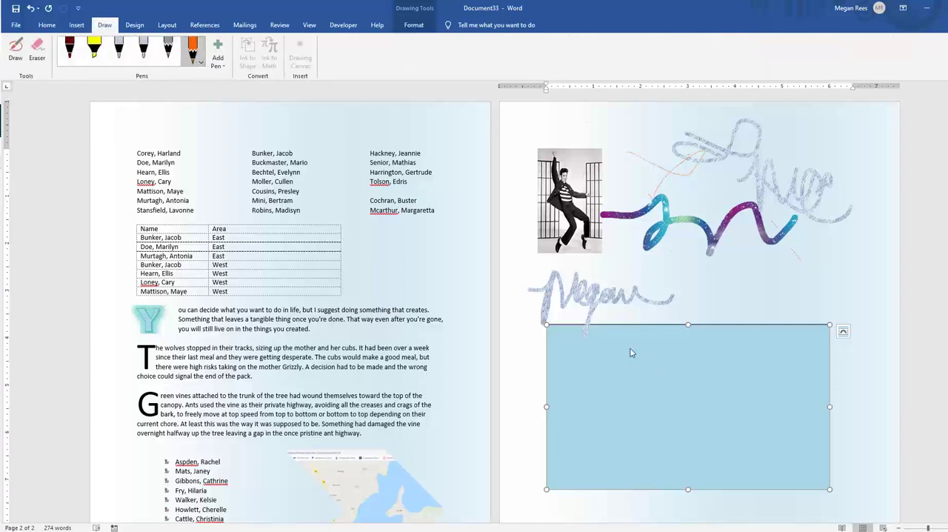
pyautogui.rightClick(609, 382)
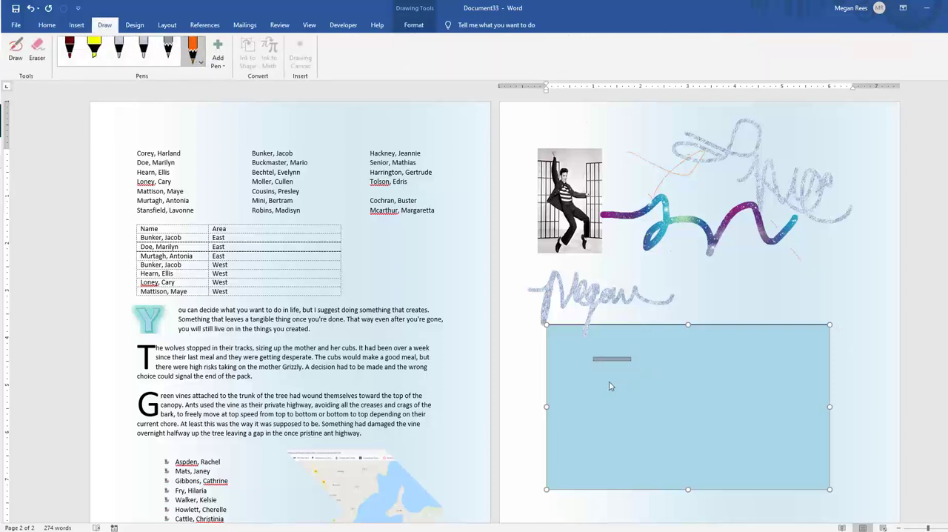
pyautogui.click(121, 52)
pyautogui.click(123, 54)
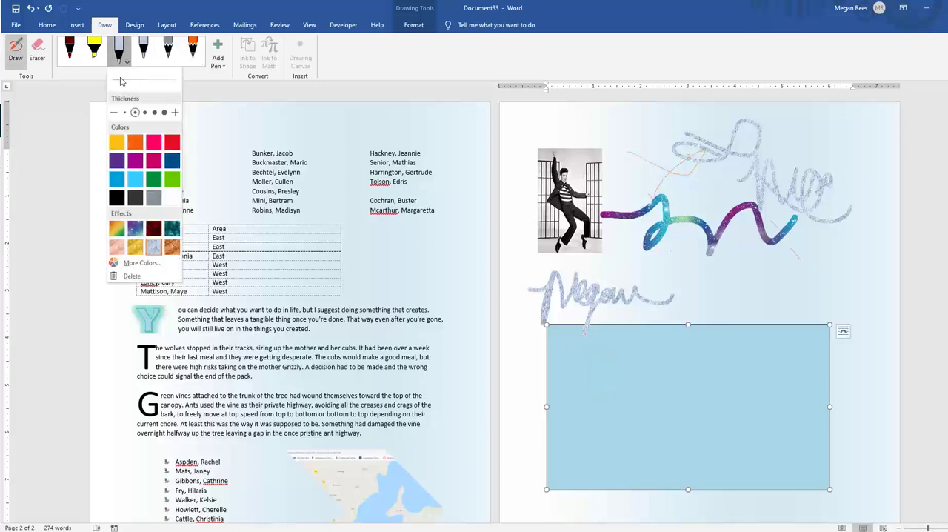
pyautogui.click(605, 382)
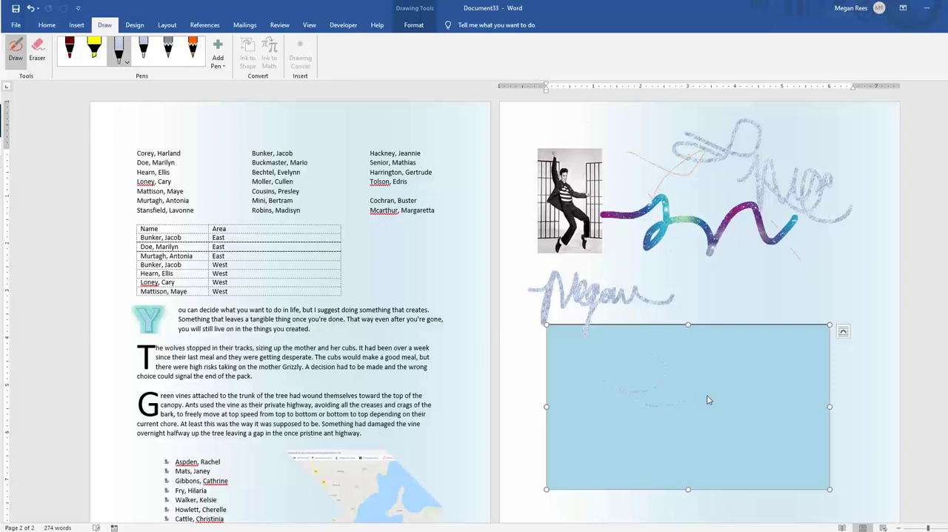
# Change the silver pen's color to black and handwrite the full name across the drawing canvas
pyautogui.click(125, 65)
pyautogui.click(116, 197)
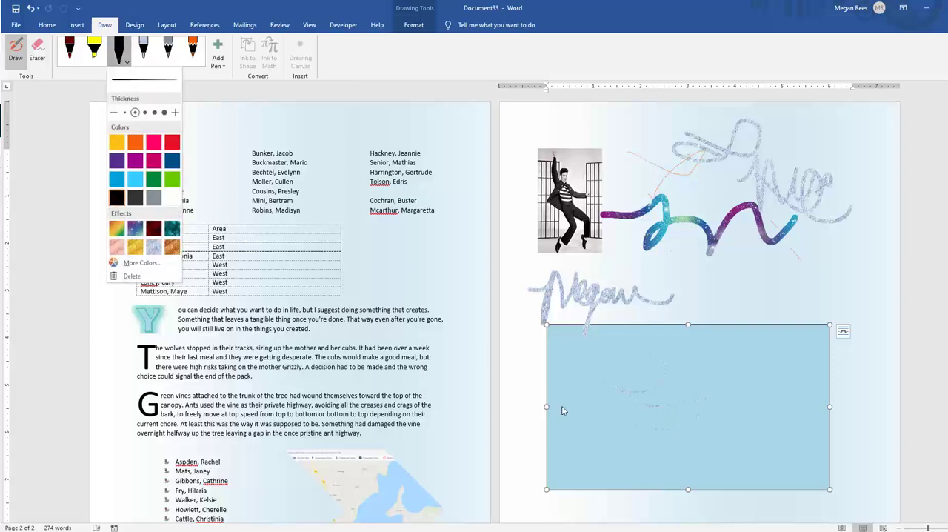
pyautogui.moveTo(574, 378)
pyautogui.mouseDown()
pyautogui.moveTo(602, 363)
pyautogui.moveTo(687, 390)
pyautogui.moveTo(711, 408)
pyautogui.moveTo(773, 381)
pyautogui.mouseUp()
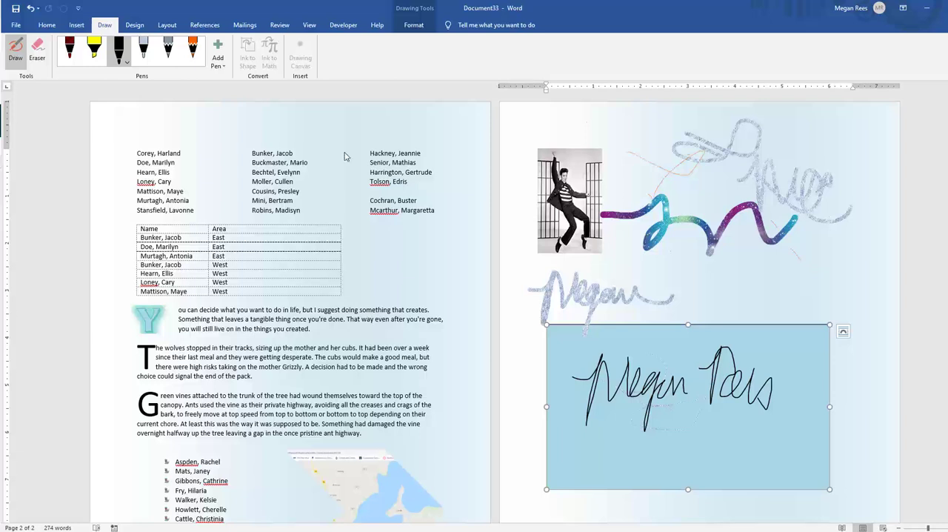
pyautogui.press('Escape')
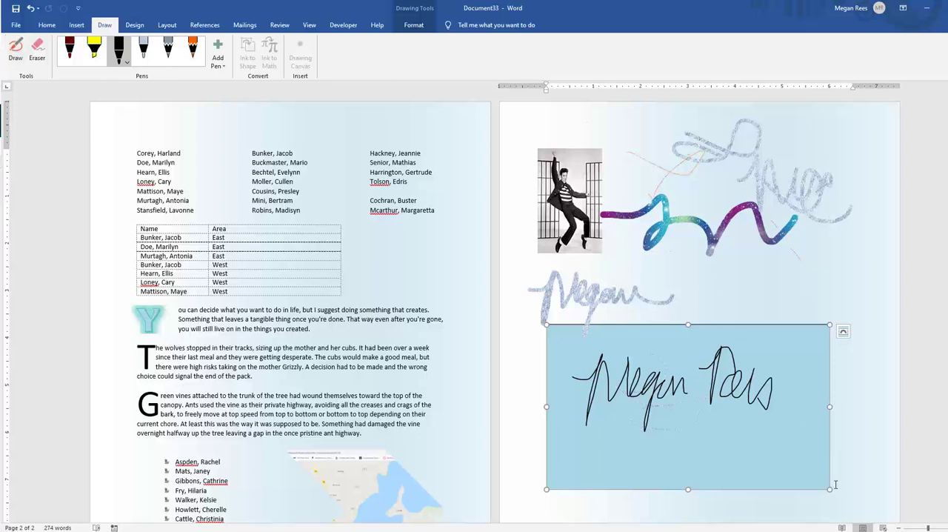
# Shrink the drawing canvas around the signature and shift the handwritten last name slightly up and to the right
pyautogui.moveTo(829, 490)
pyautogui.mouseDown()
pyautogui.moveTo(789, 464)
pyautogui.moveTo(819, 479)
pyautogui.mouseUp()
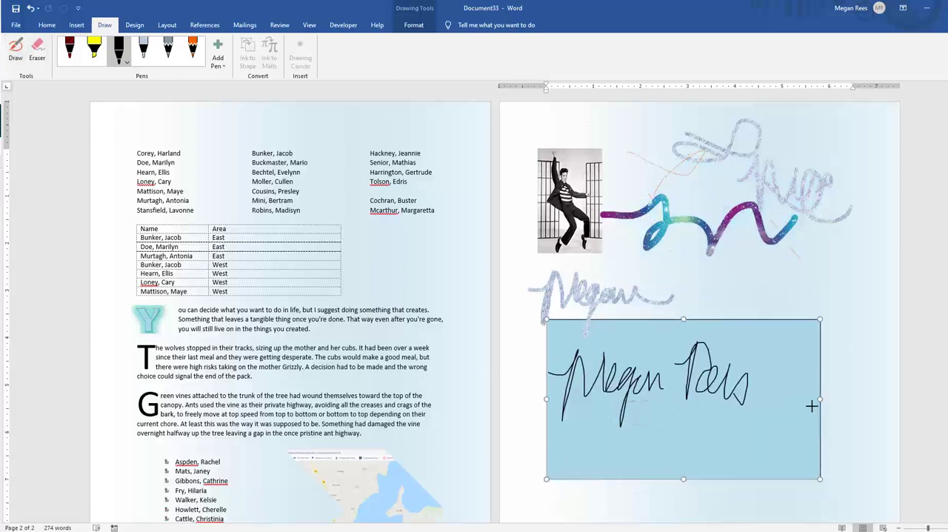
pyautogui.click(833, 328)
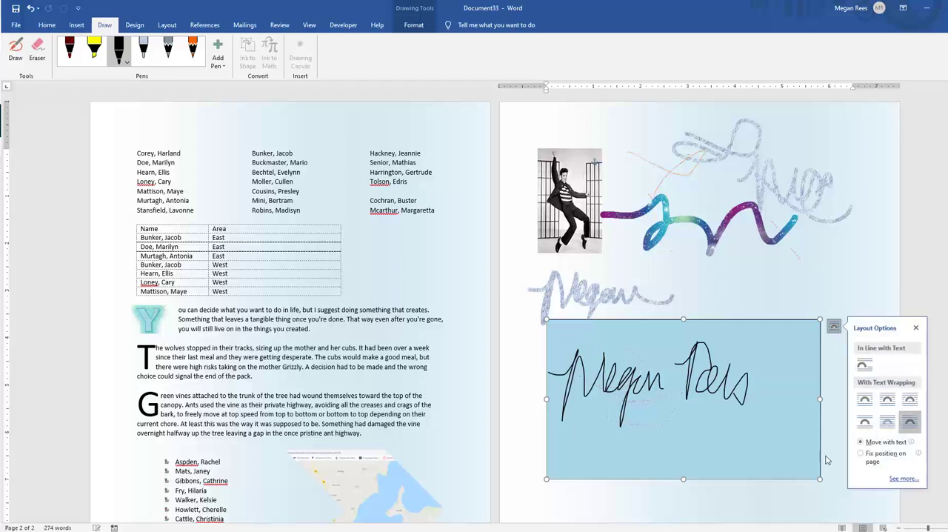
pyautogui.moveTo(821, 480)
pyautogui.mouseDown()
pyautogui.moveTo(721, 415)
pyautogui.moveTo(705, 371)
pyautogui.moveTo(680, 362)
pyautogui.moveTo(671, 370)
pyautogui.moveTo(723, 380)
pyautogui.moveTo(707, 373)
pyautogui.mouseUp()
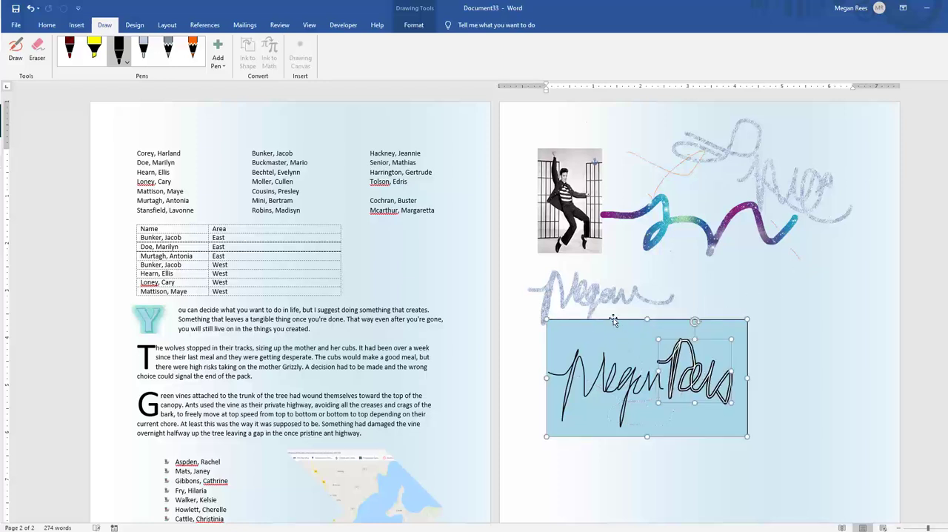
pyautogui.moveTo(613, 321); pyautogui.dragTo(629, 302)
pyautogui.click(773, 422)
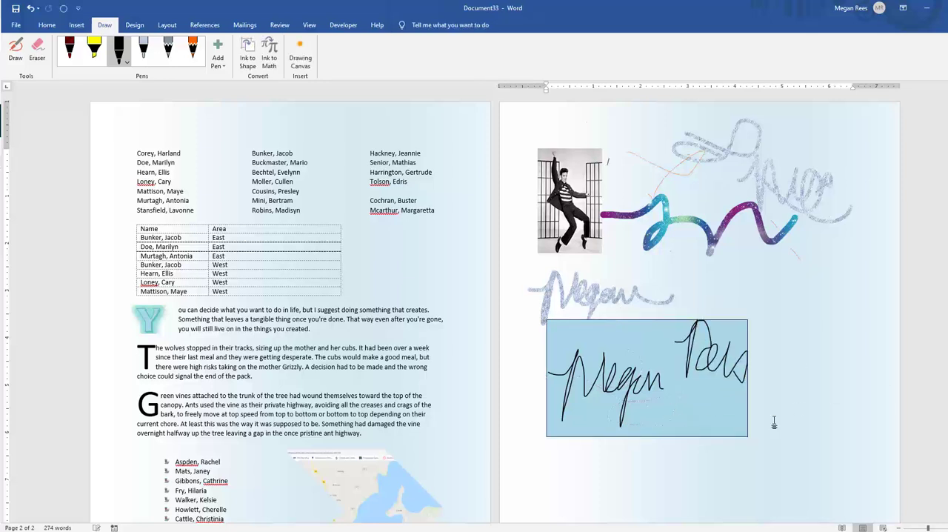
# Set the drawing canvas to In Front of Text and move it up over the galaxy stroke and silver scribble
pyautogui.click(744, 425)
pyautogui.click(761, 326)
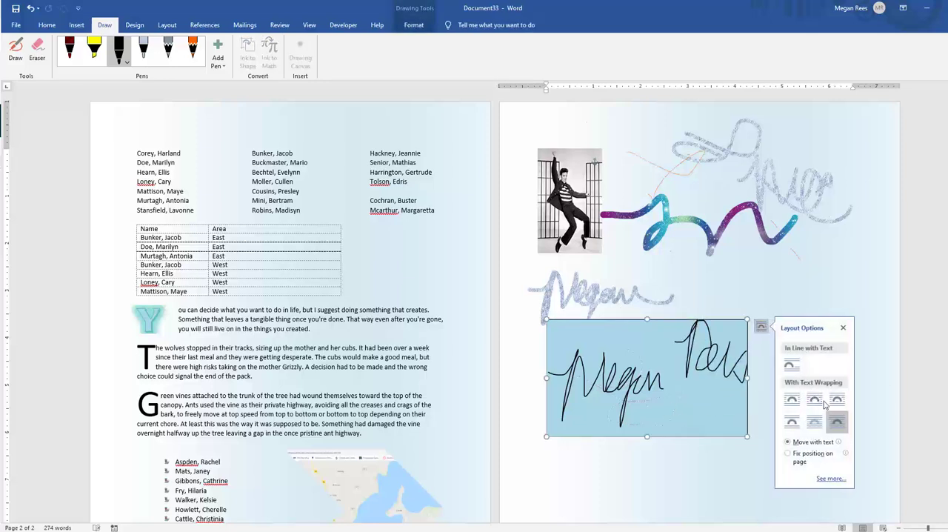
pyautogui.click(836, 421)
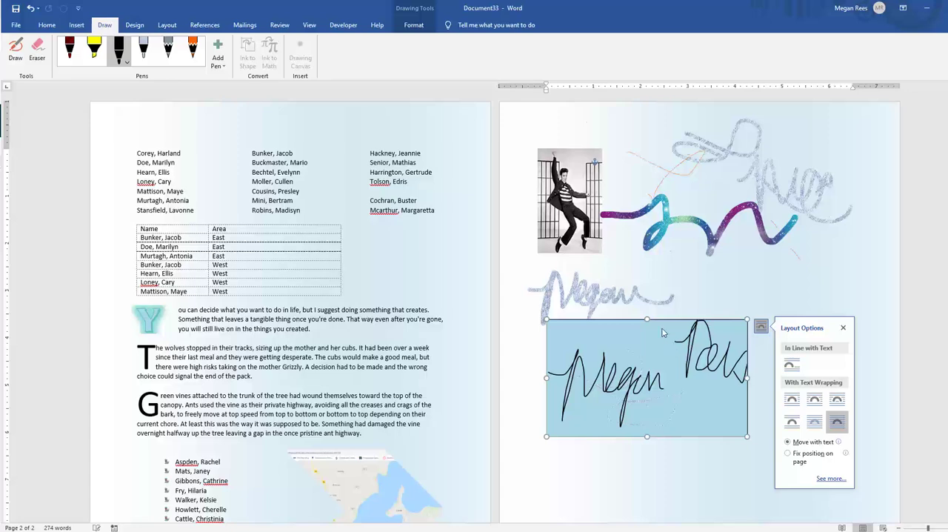
pyautogui.moveTo(663, 323)
pyautogui.mouseDown()
pyautogui.moveTo(685, 352)
pyautogui.moveTo(724, 252)
pyautogui.moveTo(803, 164)
pyautogui.moveTo(793, 191)
pyautogui.mouseUp()
pyautogui.click(737, 324)
pyautogui.click(575, 419)
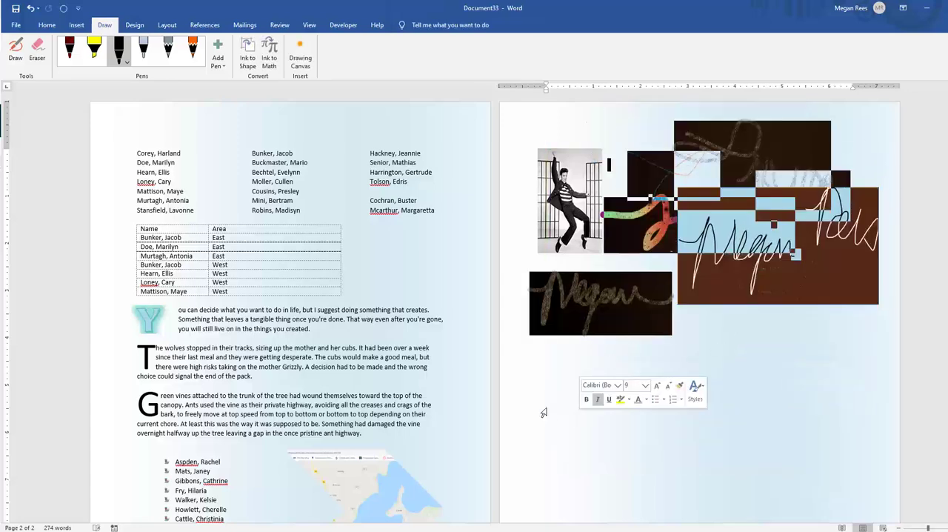
pyautogui.click(660, 342)
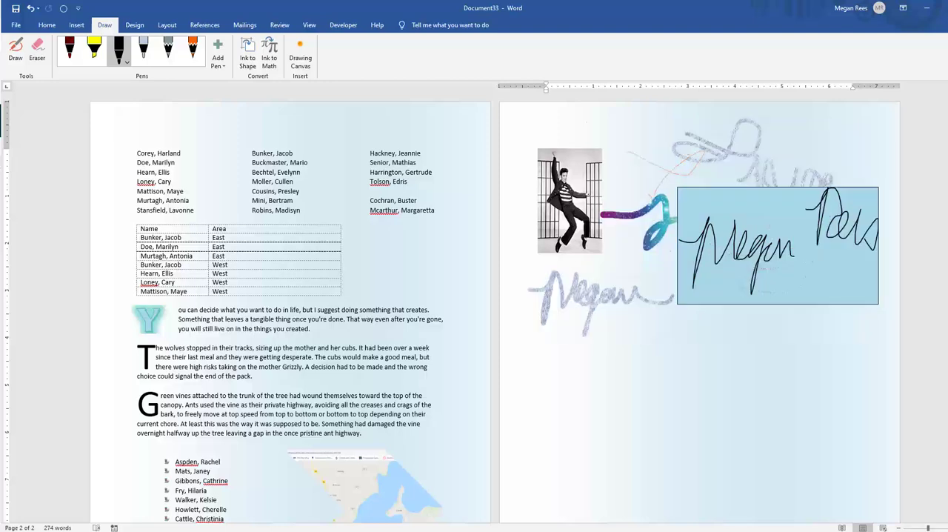
# Insert a standard pie chart on page 2 below the ink drawings
pyautogui.click(400, 397)
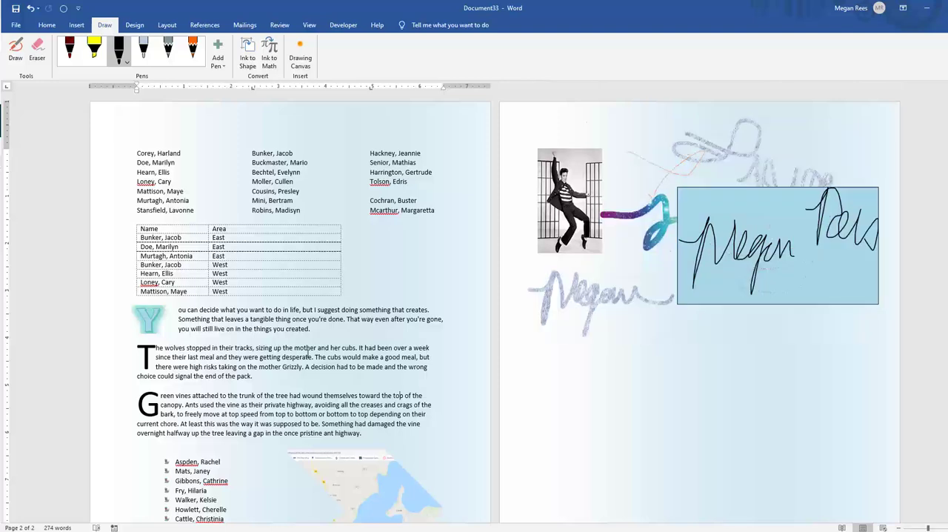
pyautogui.click(527, 393)
pyautogui.click(634, 442)
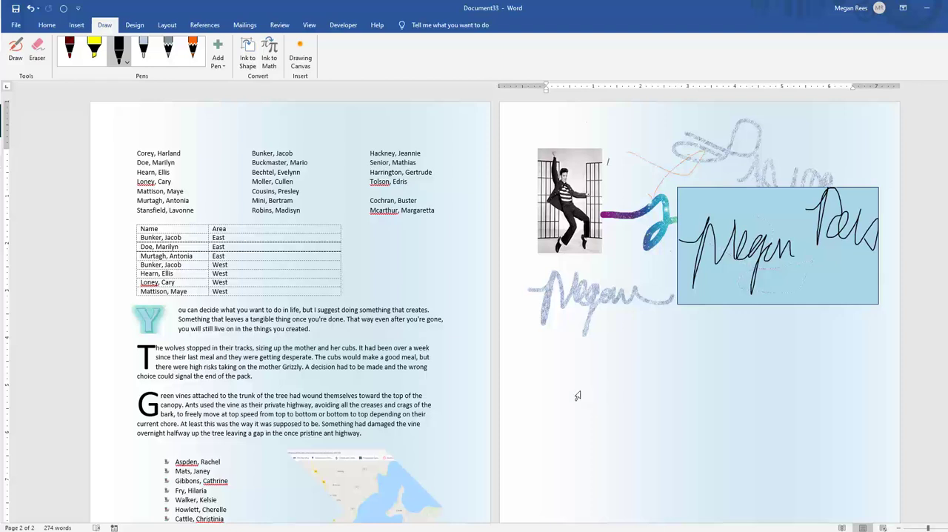
pyautogui.click(76, 26)
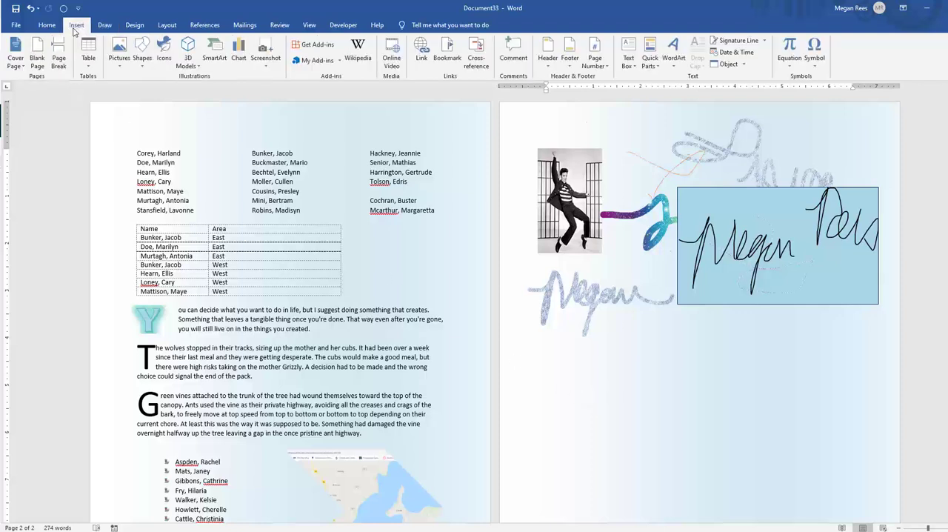
pyautogui.click(238, 58)
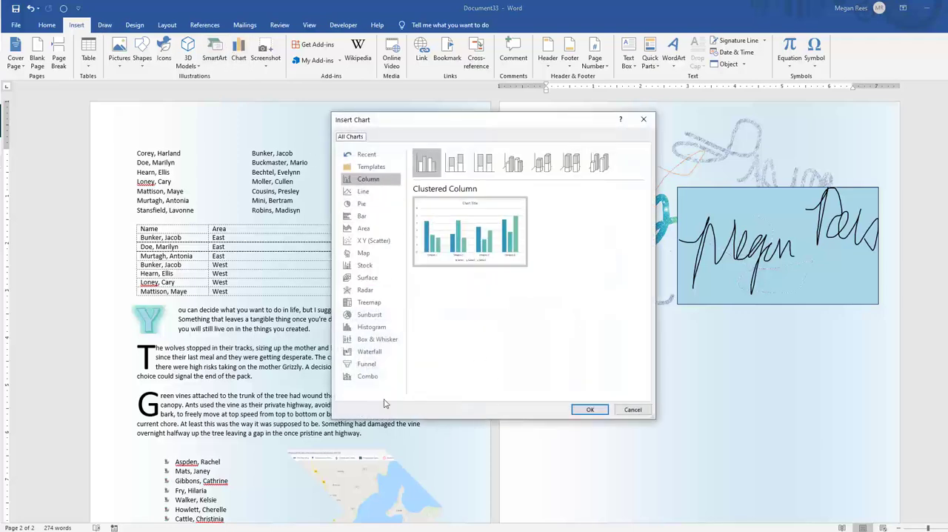
pyautogui.click(362, 208)
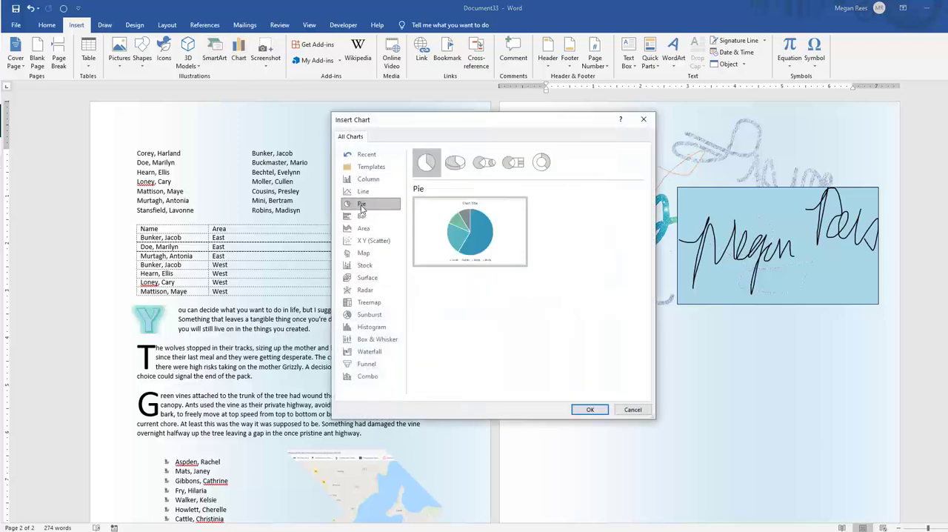
pyautogui.click(592, 410)
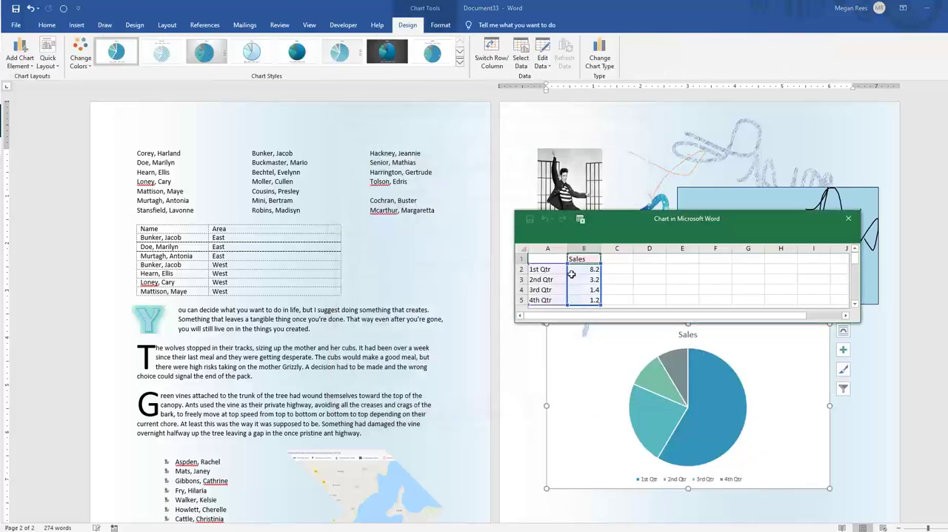
# Fill the chart's Sales cells with gththy, thth3.2, h and ghg for the first to fourth quarters
pyautogui.write('gththy')
pyautogui.click(589, 289)
pyautogui.write('h')
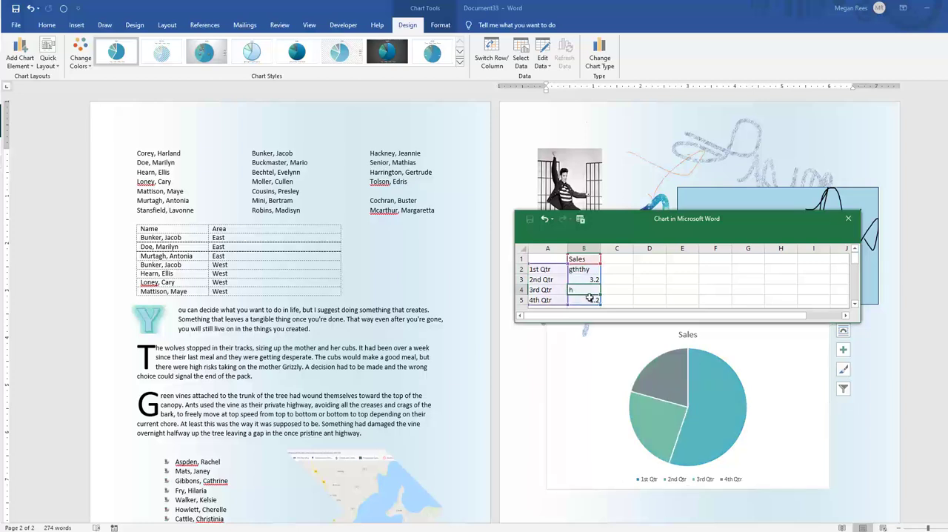
pyautogui.doubleClick(583, 280)
pyautogui.write('thth')
pyautogui.click(595, 299)
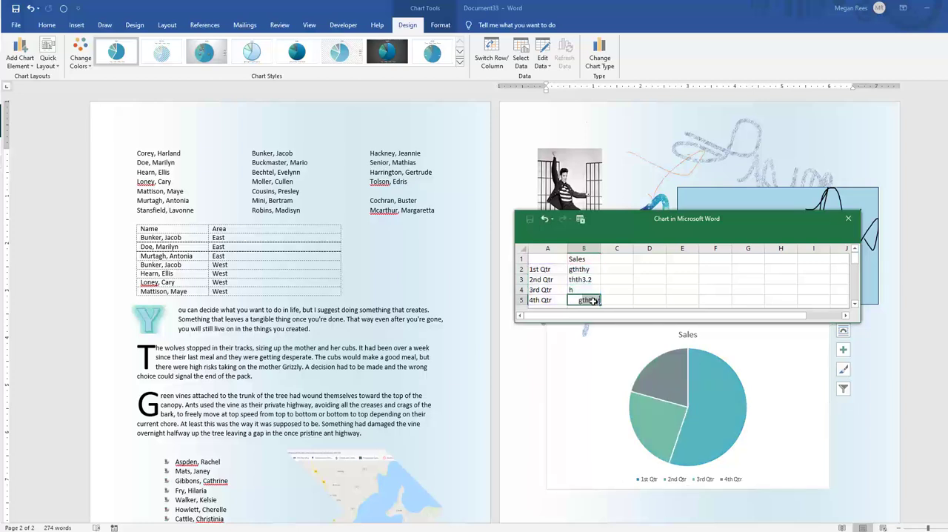
pyautogui.write('ghg')
pyautogui.click(649, 291)
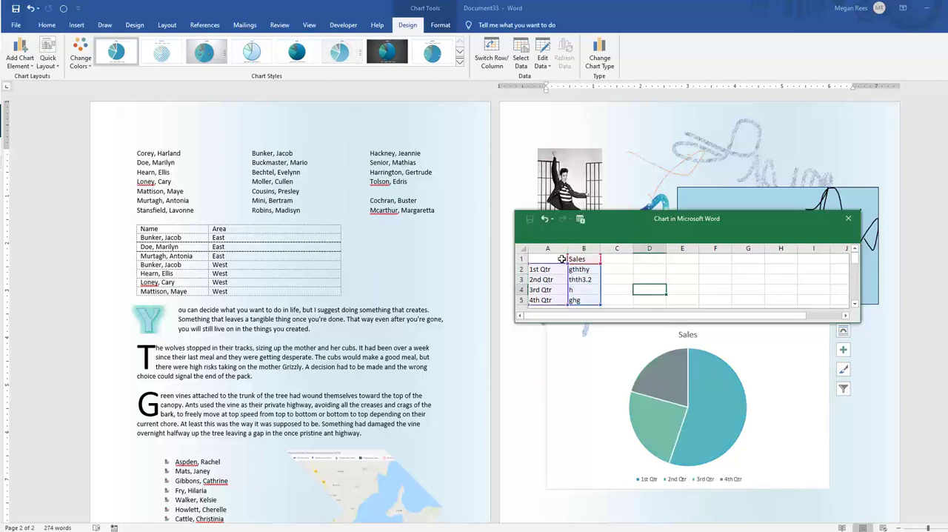
# Select the quarter and sales cells and the empty column C cells beside them, and close the chart data sheet
pyautogui.moveTo(544, 261); pyautogui.dragTo(584, 299)
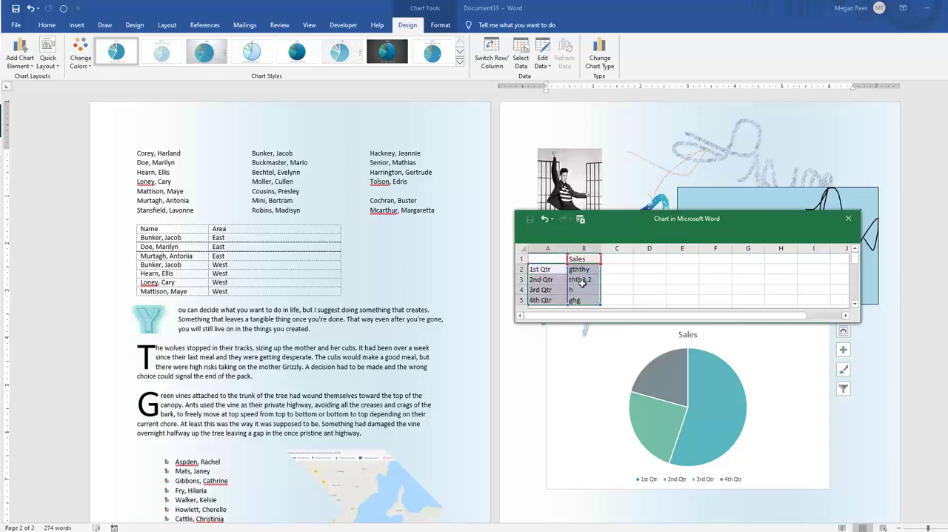
pyautogui.moveTo(611, 259); pyautogui.dragTo(608, 296)
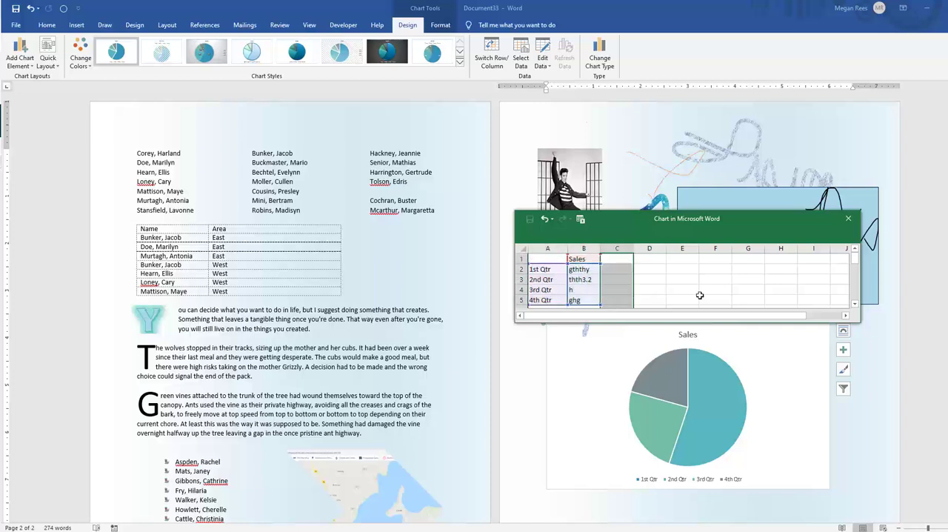
pyautogui.click(854, 222)
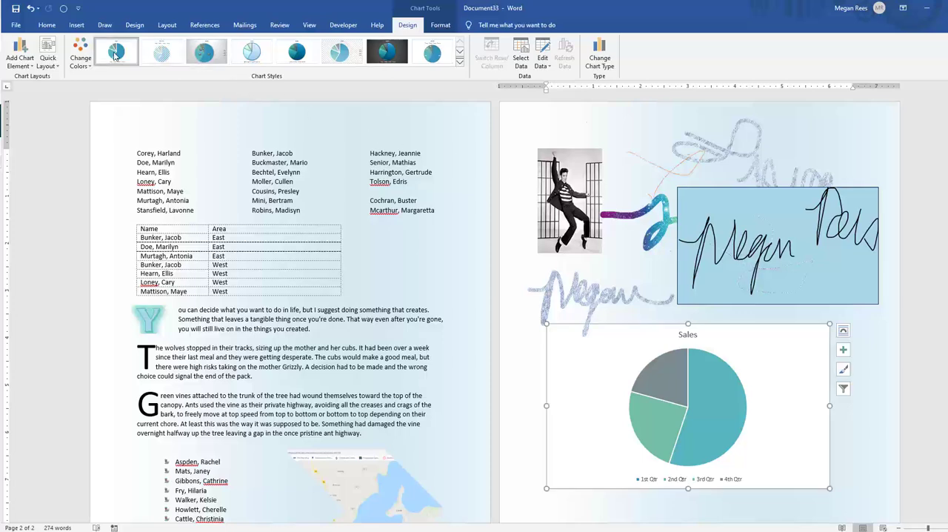
# Change the Sales pie chart to a Clustered Column chart
pyautogui.click(76, 24)
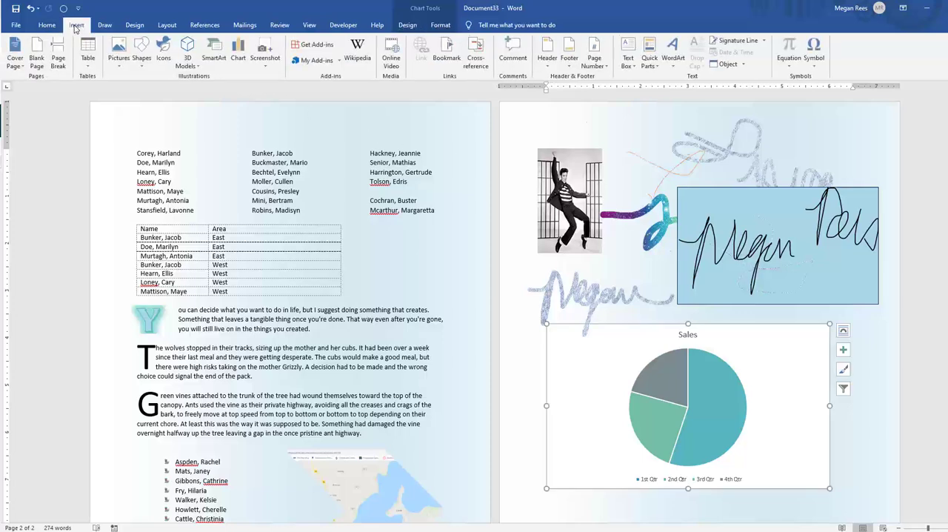
pyautogui.click(237, 56)
pyautogui.click(361, 215)
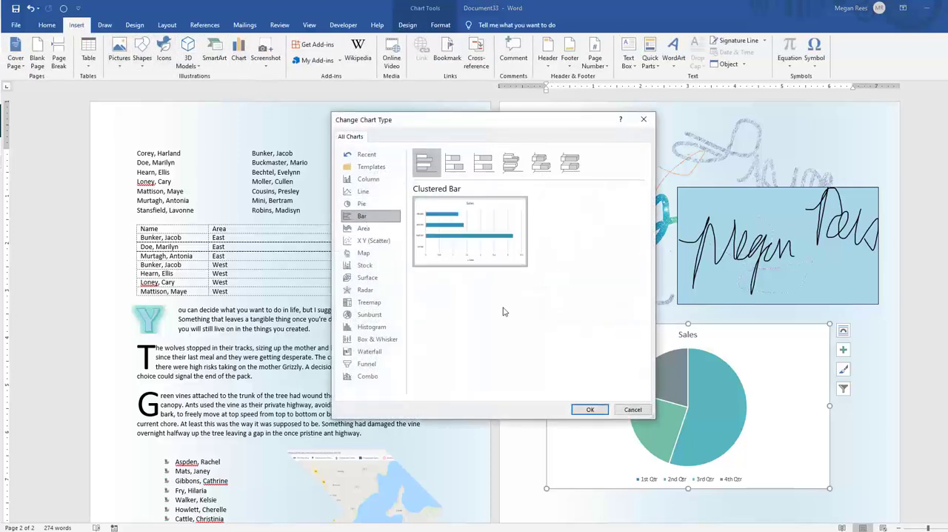
pyautogui.click(362, 178)
pyautogui.click(590, 409)
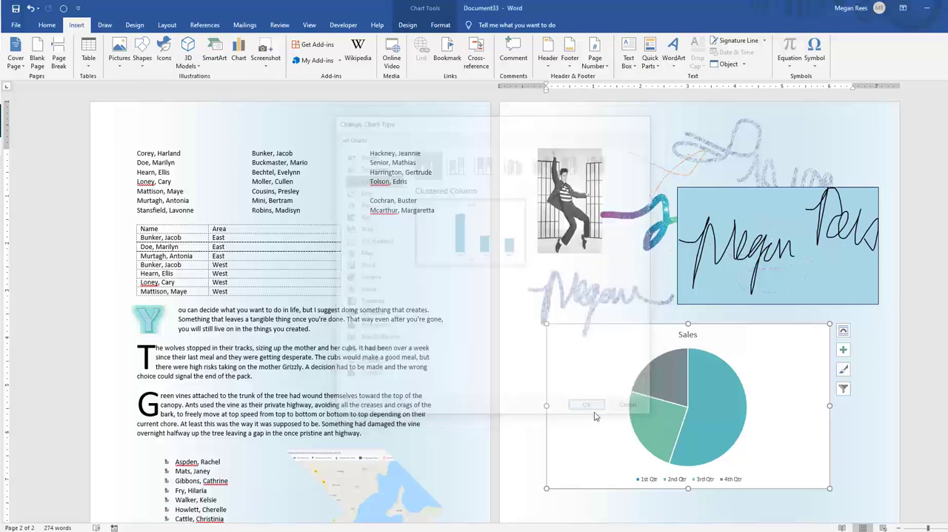
pyautogui.click(708, 361)
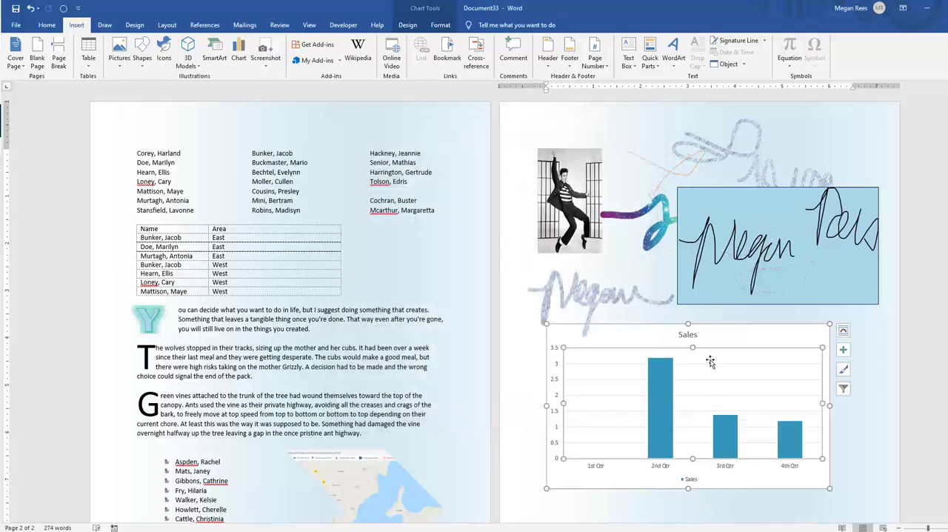
# Open the Sales column chart's data for editing within Word and move the data sheet window clear of most of the chart
pyautogui.scroll(-3, 709, 362)
pyautogui.click(677, 379)
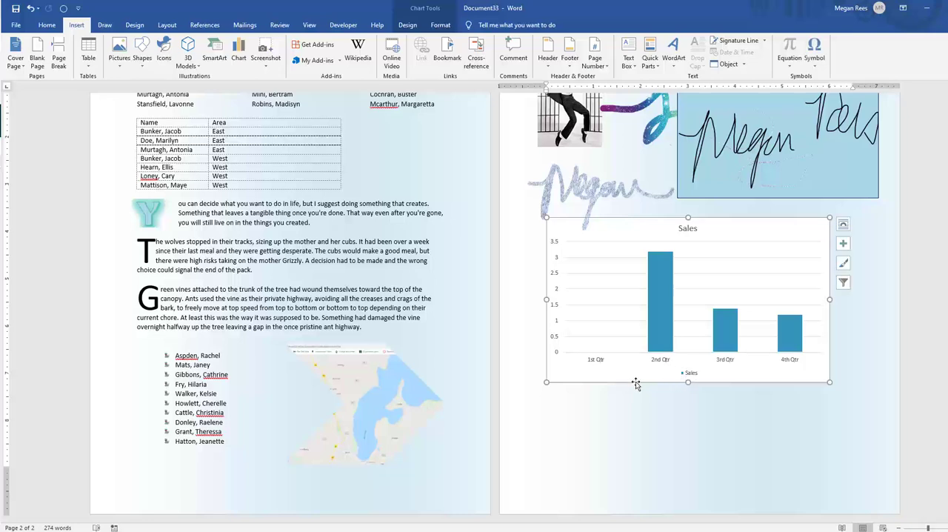
pyautogui.doubleClick(637, 382)
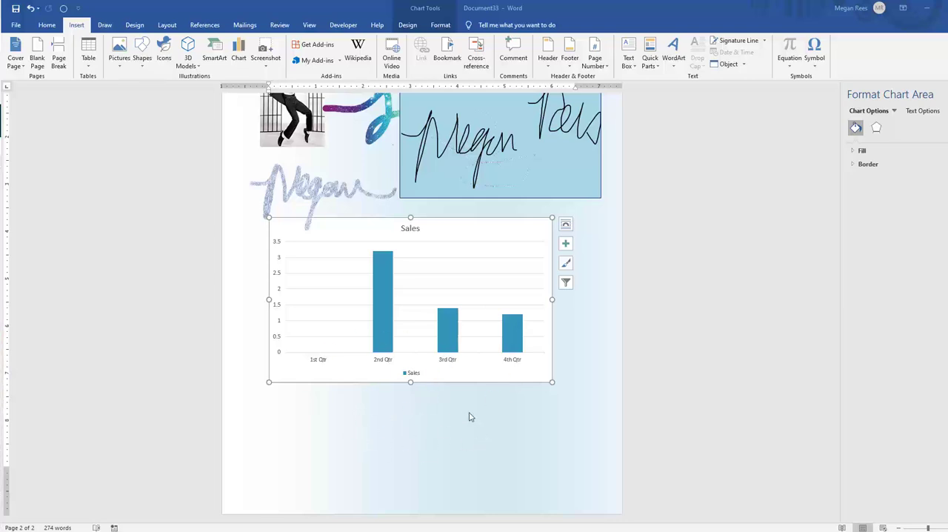
pyautogui.click(408, 25)
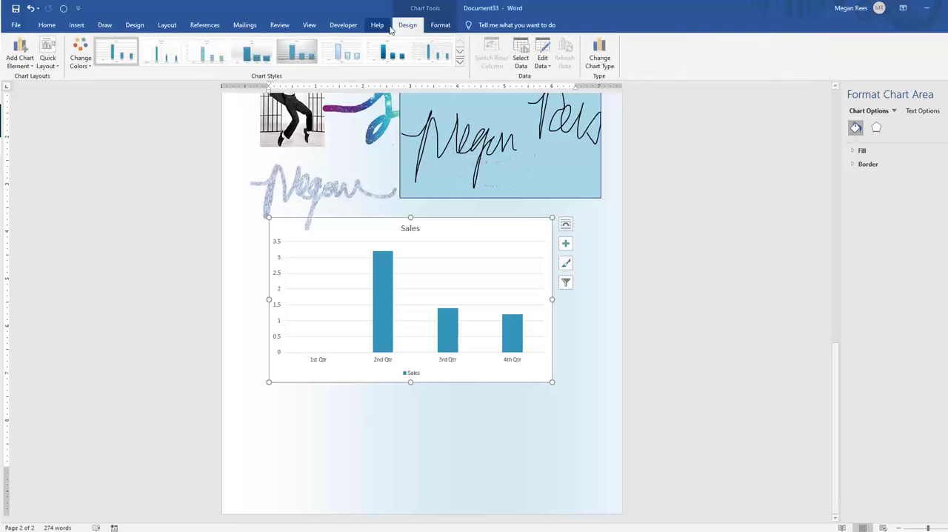
pyautogui.click(542, 65)
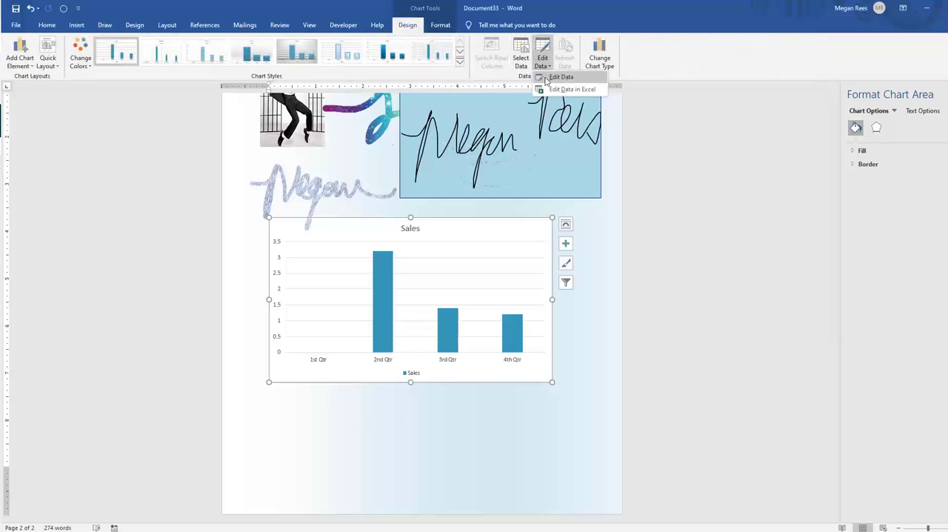
pyautogui.click(546, 79)
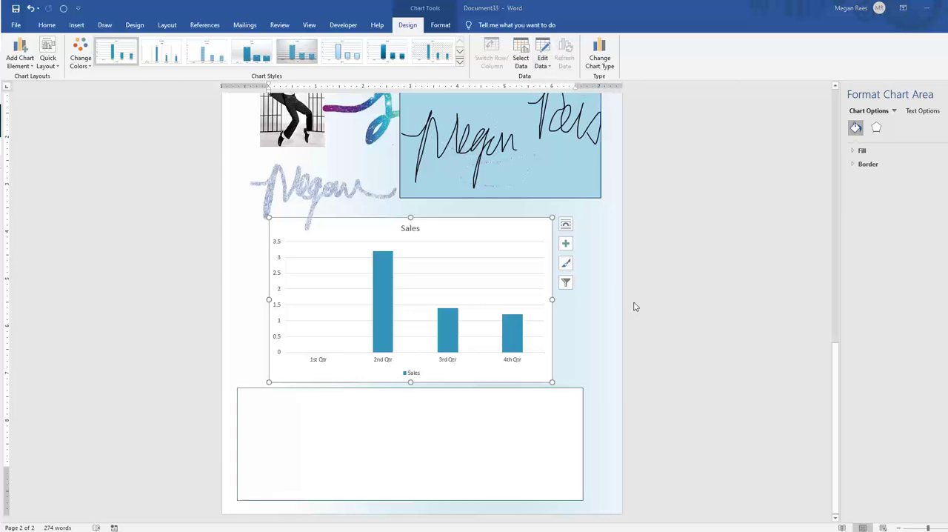
pyautogui.moveTo(493, 398); pyautogui.dragTo(755, 183)
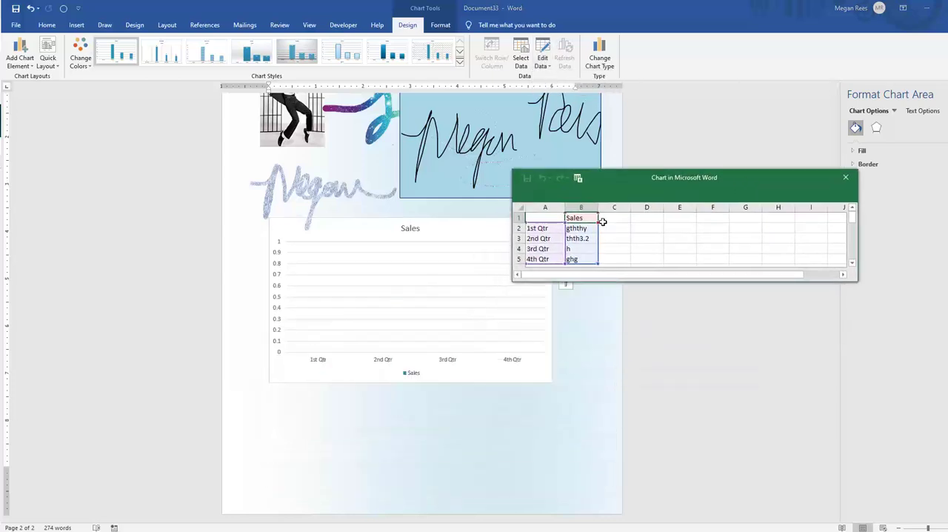
# Replace the Sales values with 15, 16, 14 and 18 for the first to fourth quarters
pyautogui.click(588, 229)
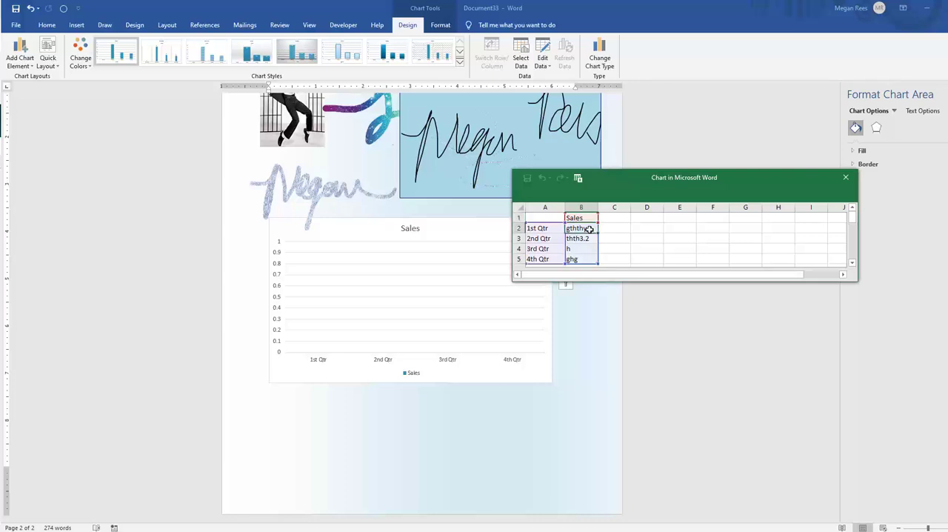
pyautogui.write('15')
pyautogui.press('Return')
pyautogui.write('16')
pyautogui.press('Return')
pyautogui.write('14')
pyautogui.press('Return')
pyautogui.write('18')
pyautogui.press('Return')
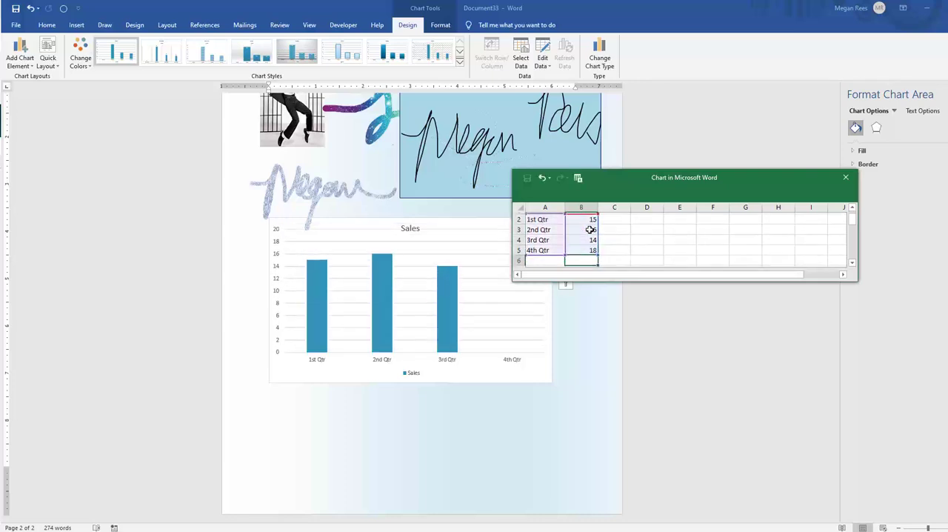
# Add a Commission column beside Sales with the values 15, 14, 154 and 11 for the four quarters
pyautogui.scroll(1, 617, 227)
pyautogui.click(614, 225)
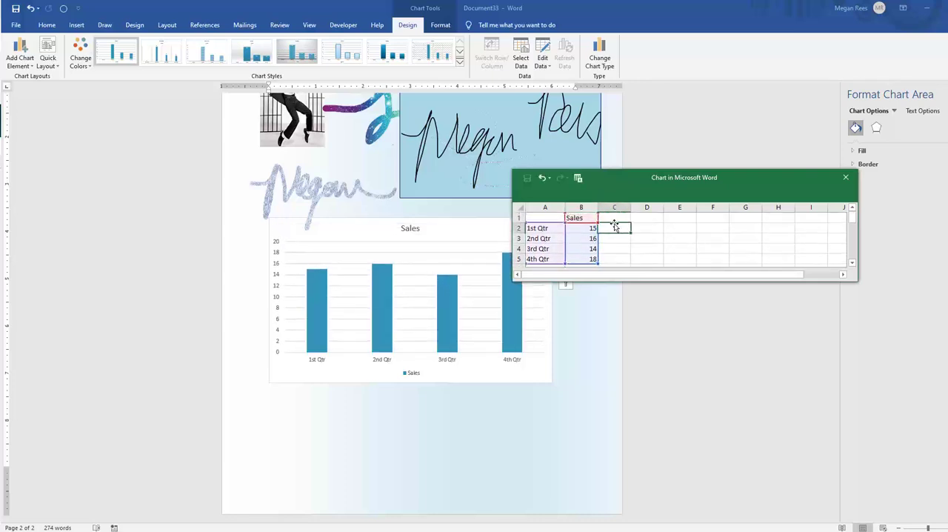
pyautogui.click(614, 219)
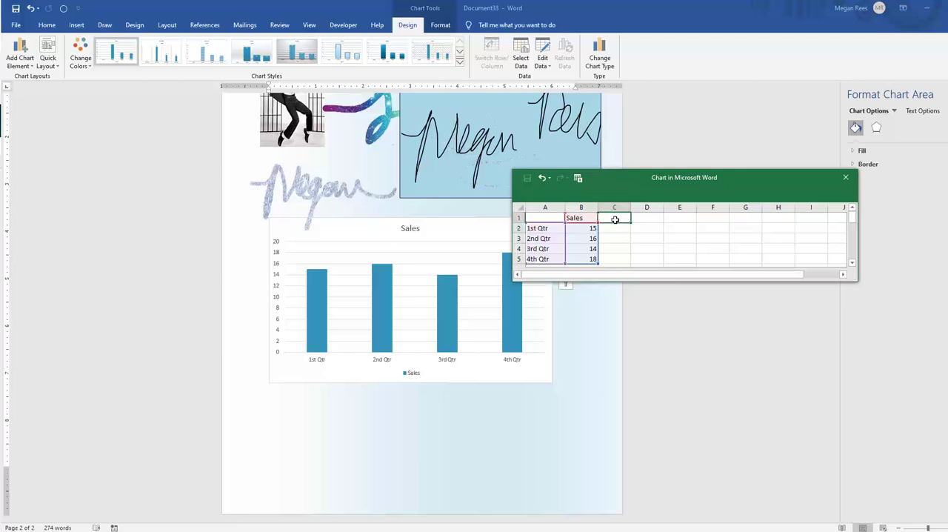
pyautogui.write('Commission')
pyautogui.press('Return')
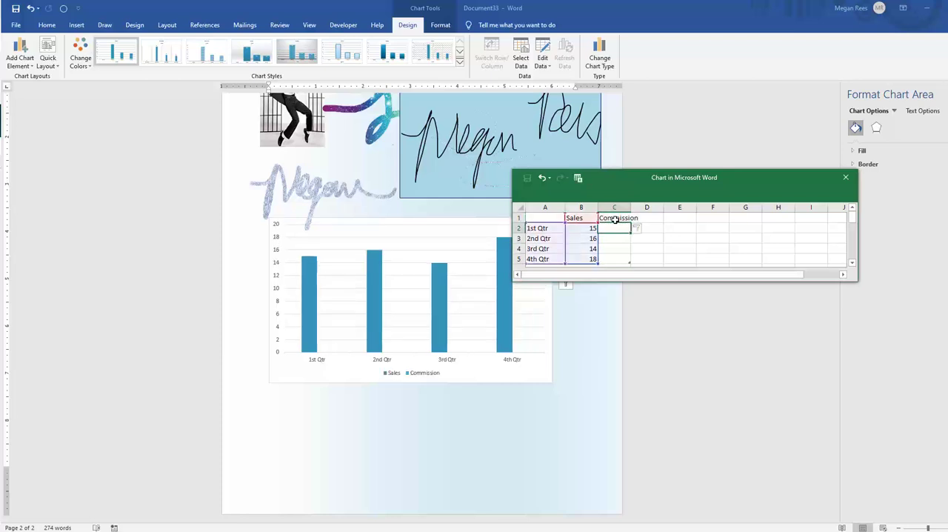
pyautogui.write('15')
pyautogui.press('Return')
pyautogui.write('14')
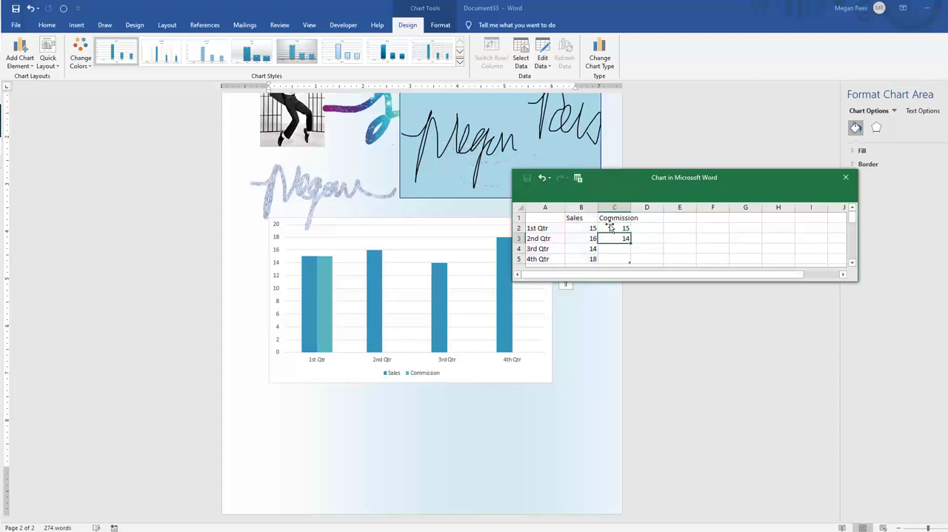
pyautogui.press('Return')
pyautogui.write('154')
pyautogui.press('Return')
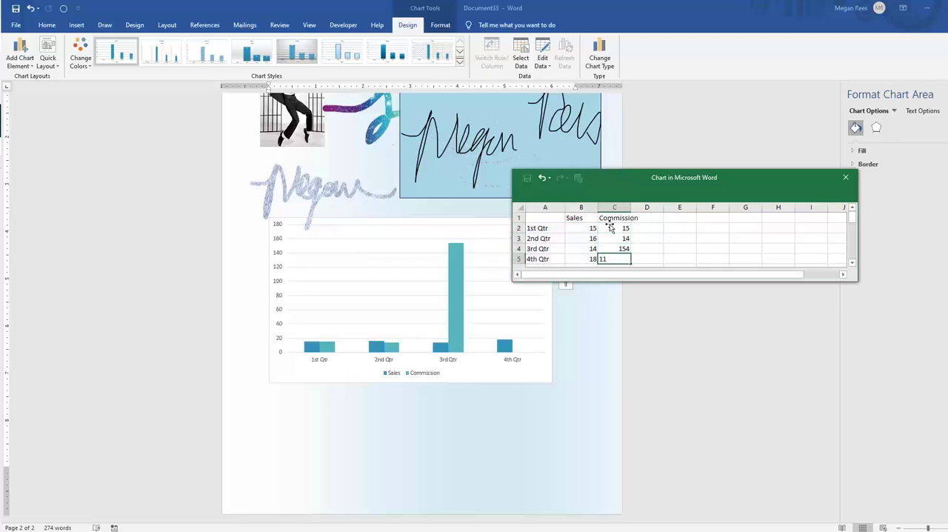
pyautogui.click(673, 236)
pyautogui.click(609, 238)
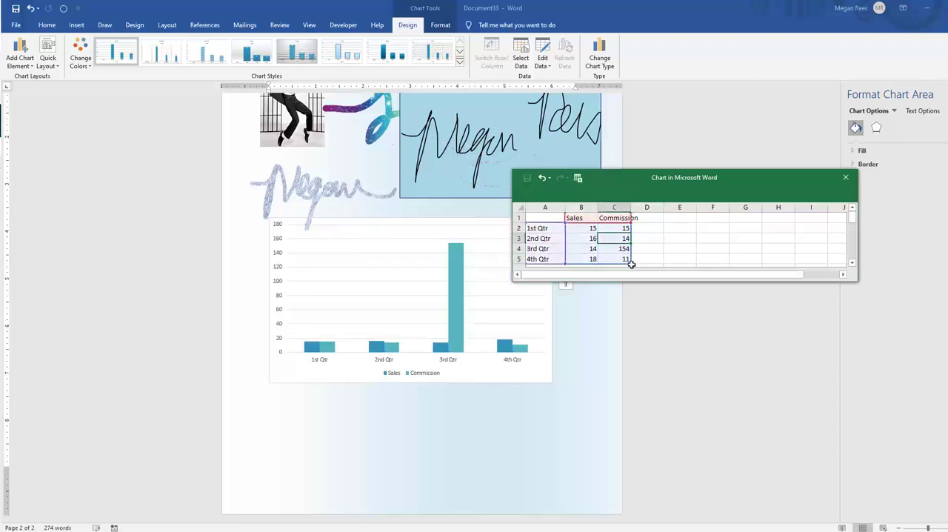
# Close the chart data sheet and delete the Sales chart from page 2
pyautogui.click(666, 228)
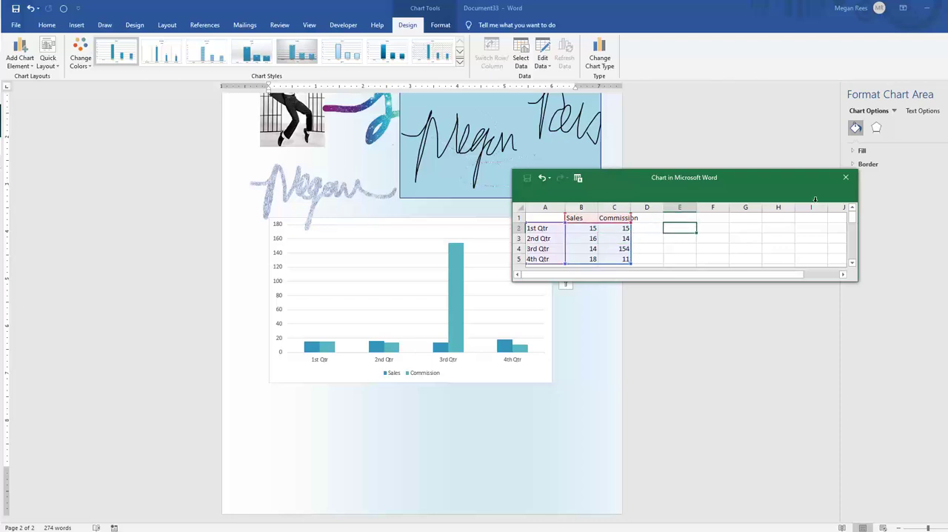
pyautogui.click(845, 177)
pyautogui.press('Delete')
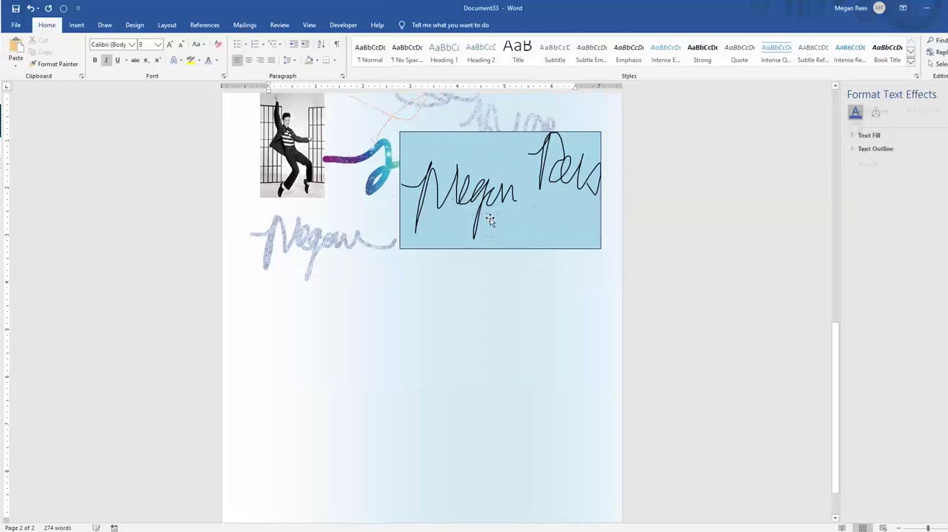
# Insert a Clustered Column chart on page 2 below the ink drawings
pyautogui.click(76, 24)
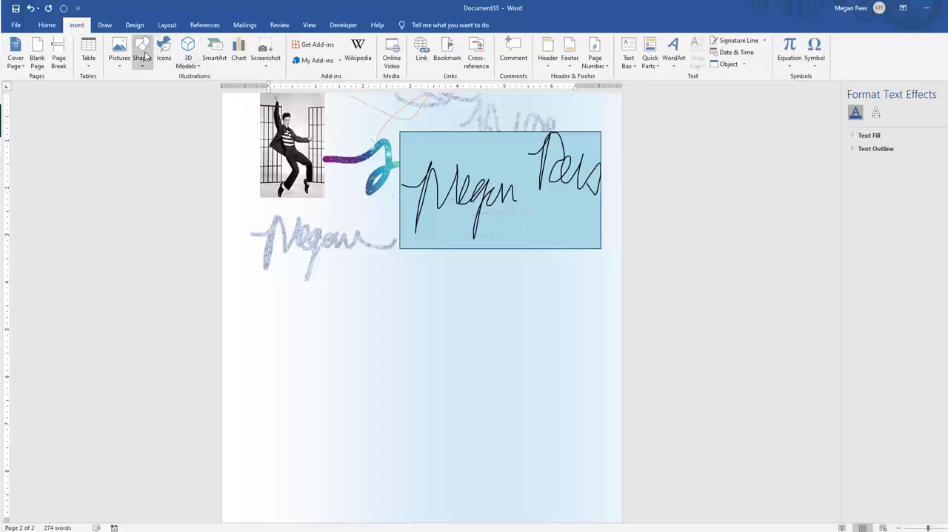
pyautogui.click(238, 57)
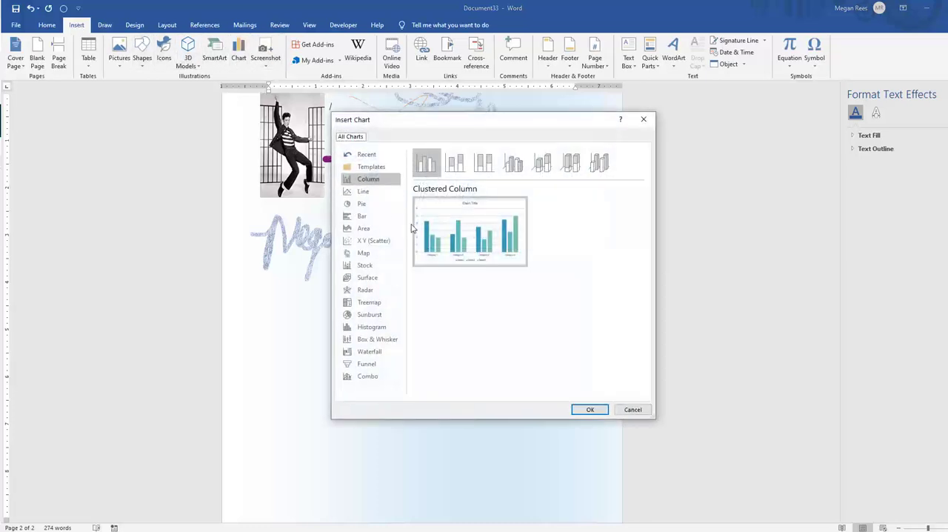
pyautogui.click(589, 409)
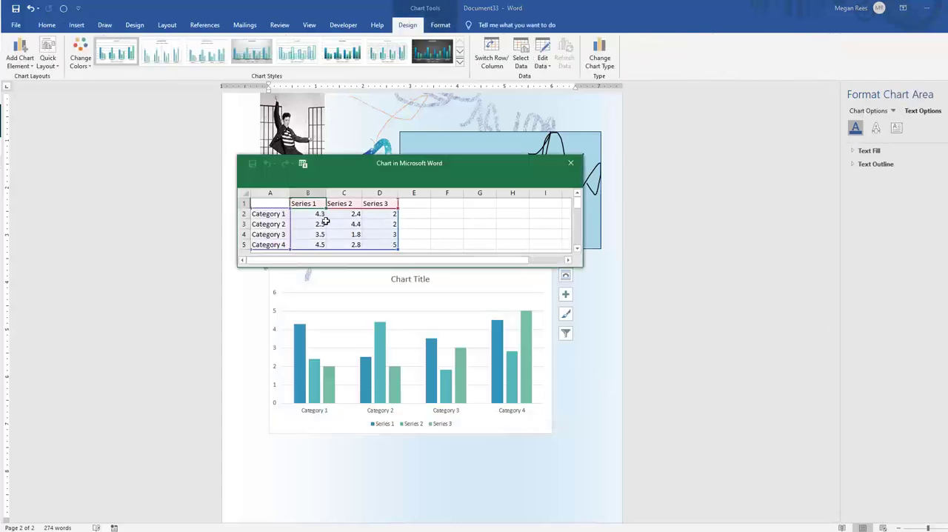
# Enlarge the data sheet window, move it above the chart, and shrink the chart's data range to leave out Series 3
pyautogui.moveTo(590, 271); pyautogui.dragTo(598, 301)
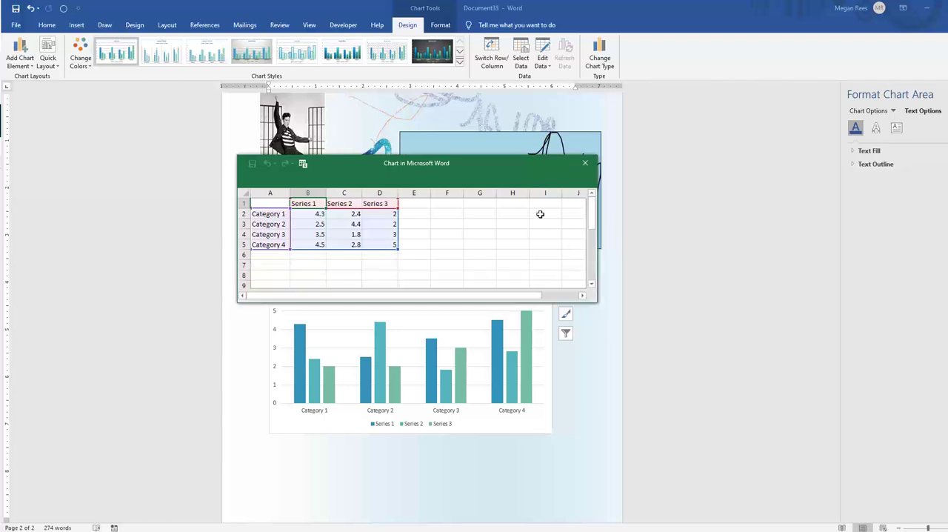
pyautogui.moveTo(489, 165); pyautogui.dragTo(622, 111)
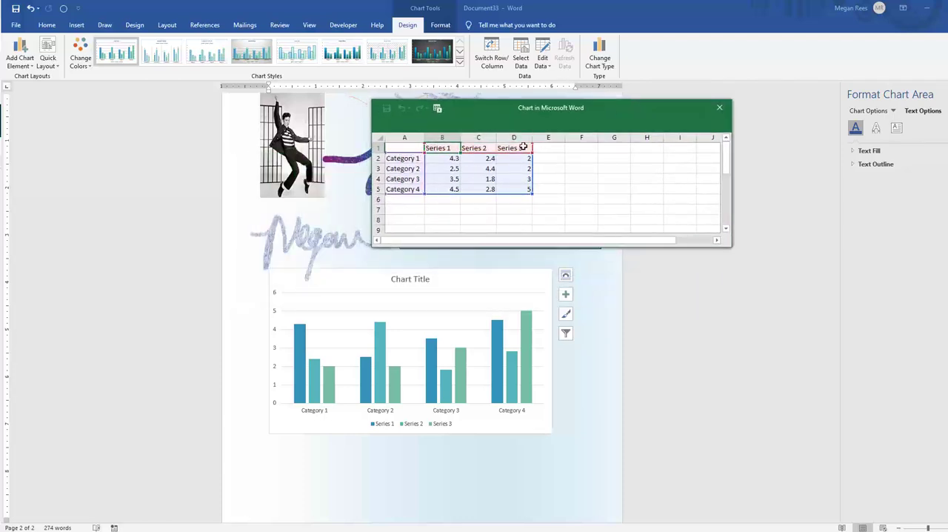
pyautogui.moveTo(530, 193); pyautogui.dragTo(488, 194)
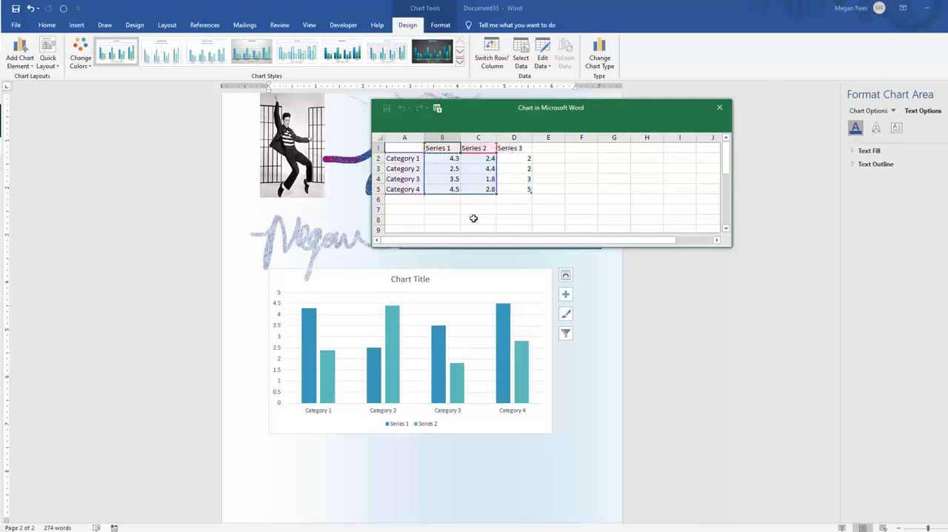
pyautogui.click(474, 218)
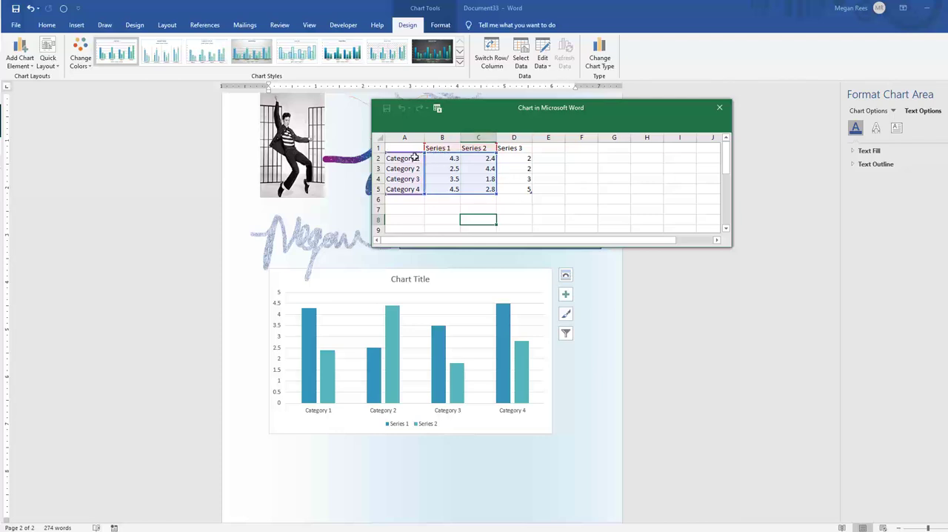
pyautogui.click(506, 199)
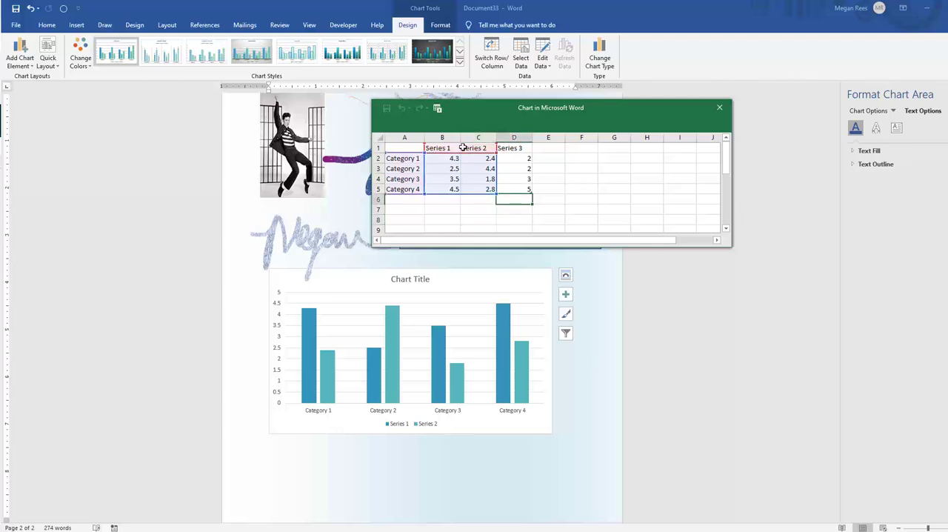
pyautogui.click(464, 147)
pyautogui.click(439, 148)
pyautogui.click(407, 160)
pyautogui.click(406, 179)
pyautogui.click(407, 188)
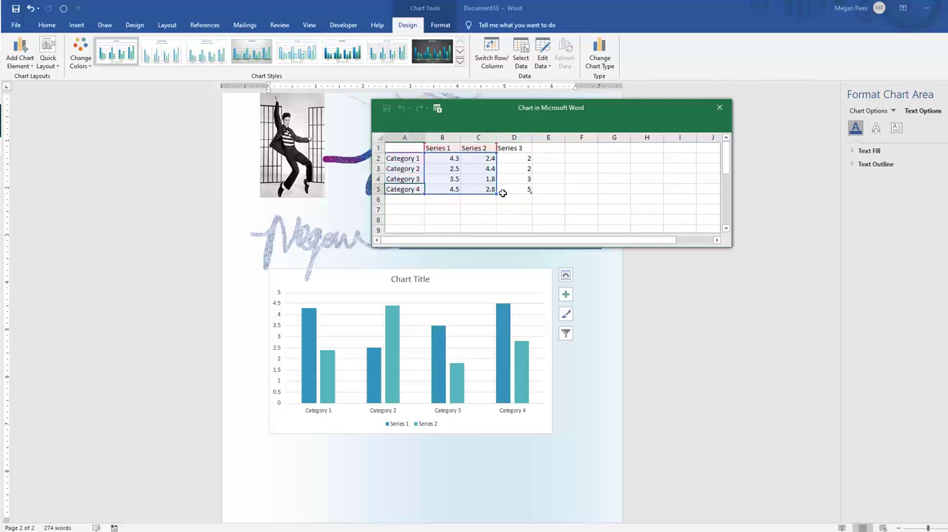
# Add a Category 5 row below Category 4 with 45 for both Series 1 and Series 2
pyautogui.click(444, 199)
pyautogui.write('45')
pyautogui.press('Tab')
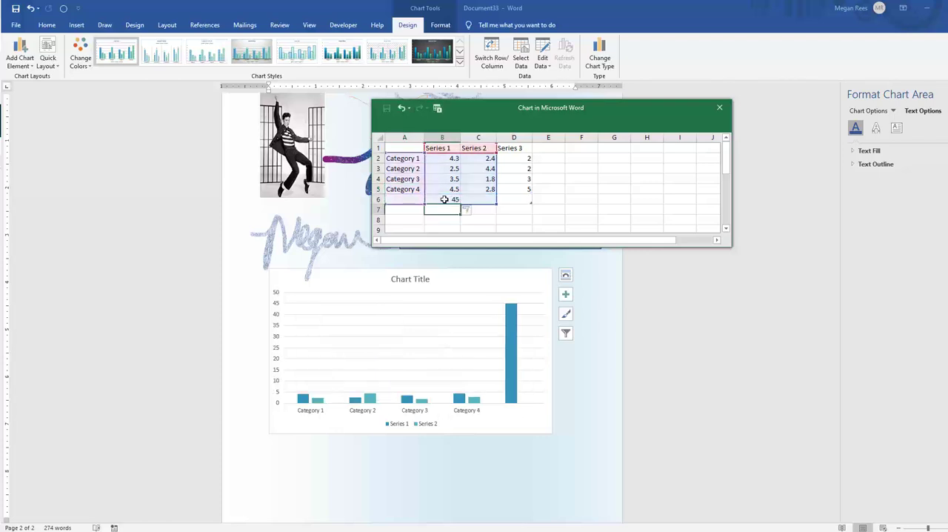
pyautogui.write('45')
pyautogui.press('Return')
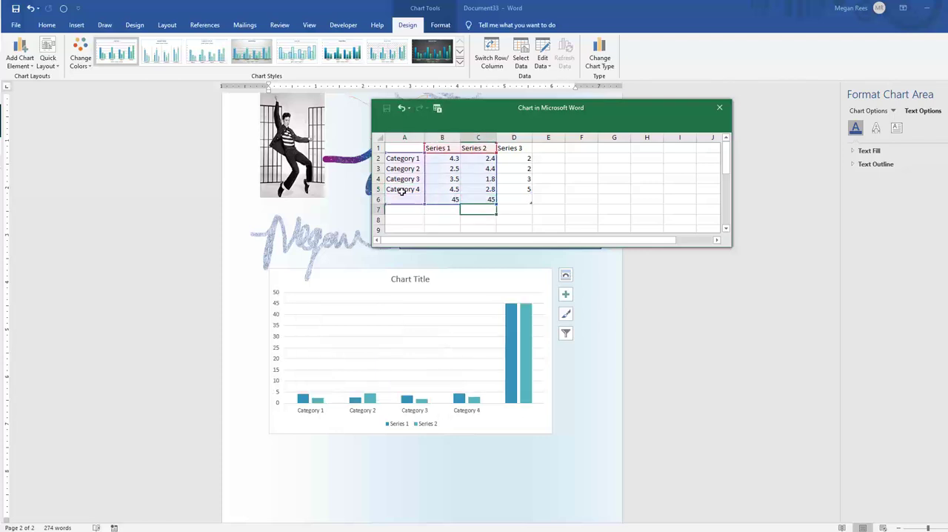
pyautogui.click(412, 195)
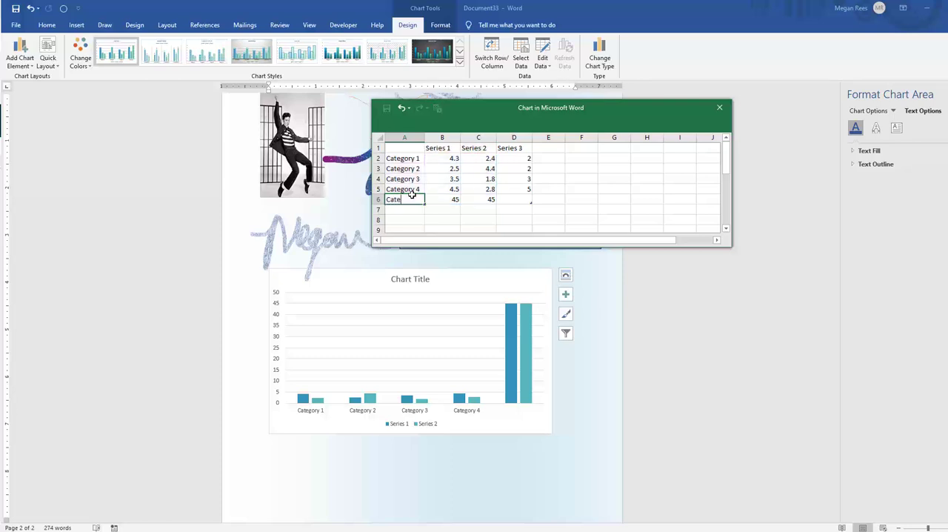
pyautogui.press('Return')
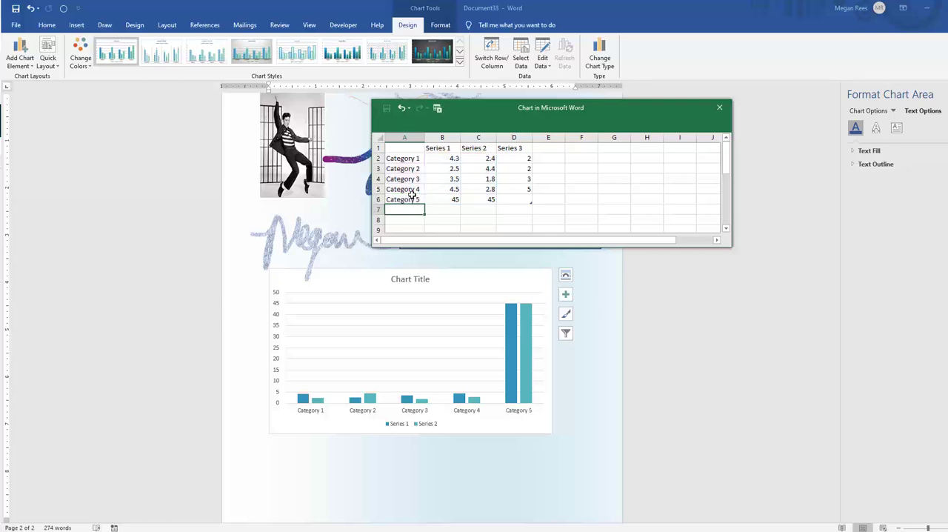
pyautogui.click(599, 201)
pyautogui.click(511, 198)
pyautogui.click(570, 201)
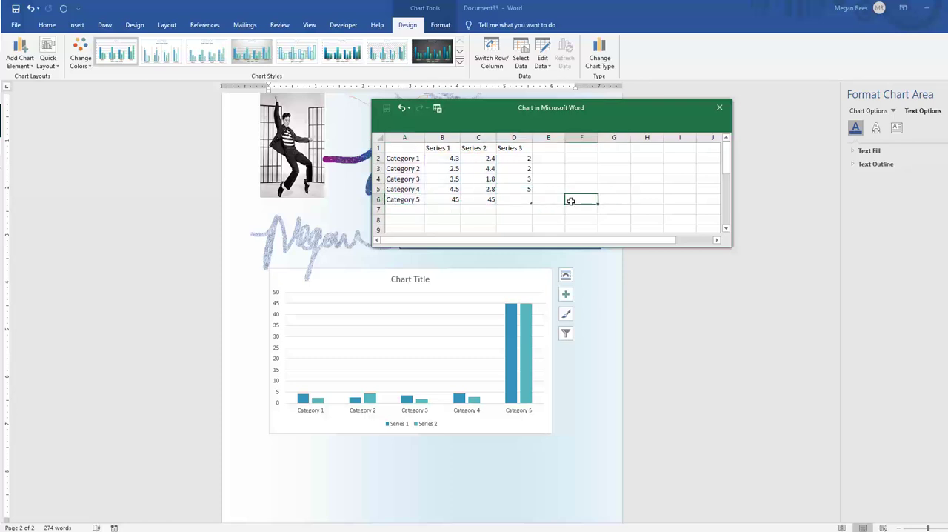
pyautogui.click(489, 200)
pyautogui.click(471, 272)
pyautogui.click(489, 171)
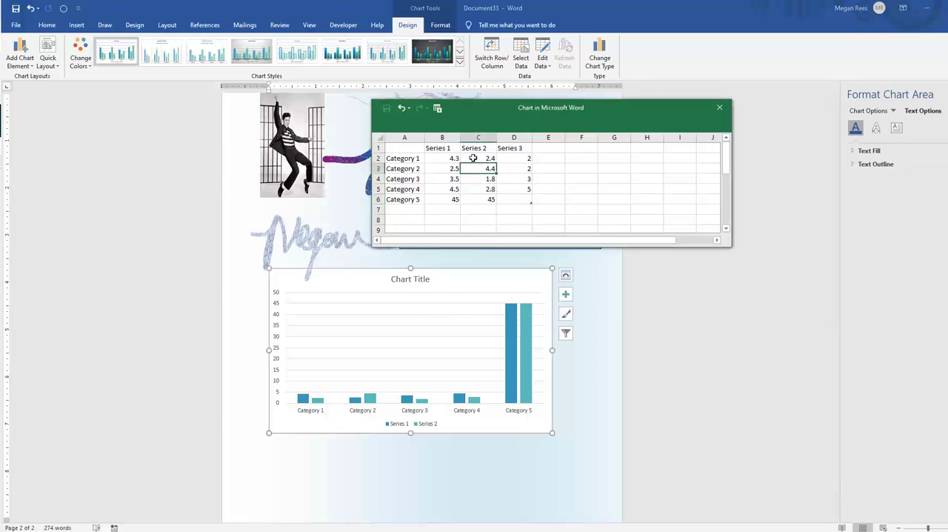
pyautogui.click(489, 178)
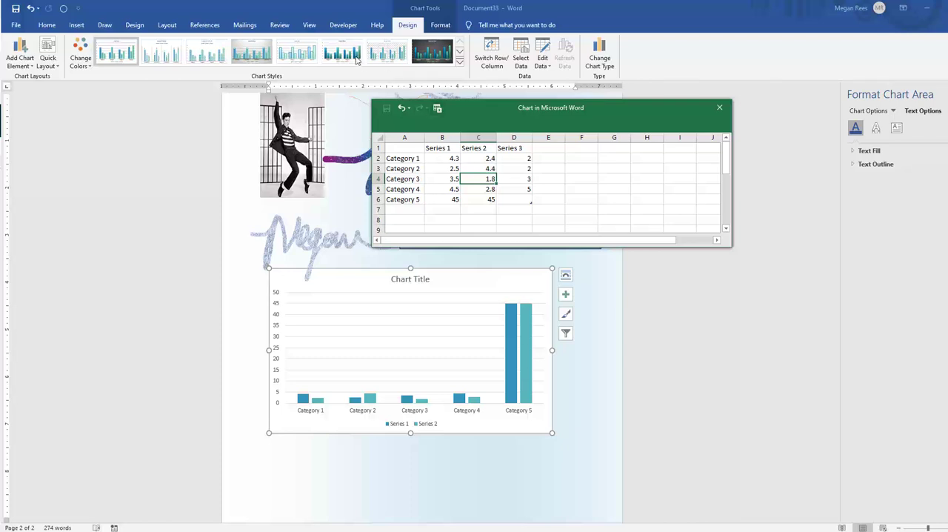
# Apply chart Style 7 to the column chart and preview the monochromatic colour palettes for its series
pyautogui.click(459, 62)
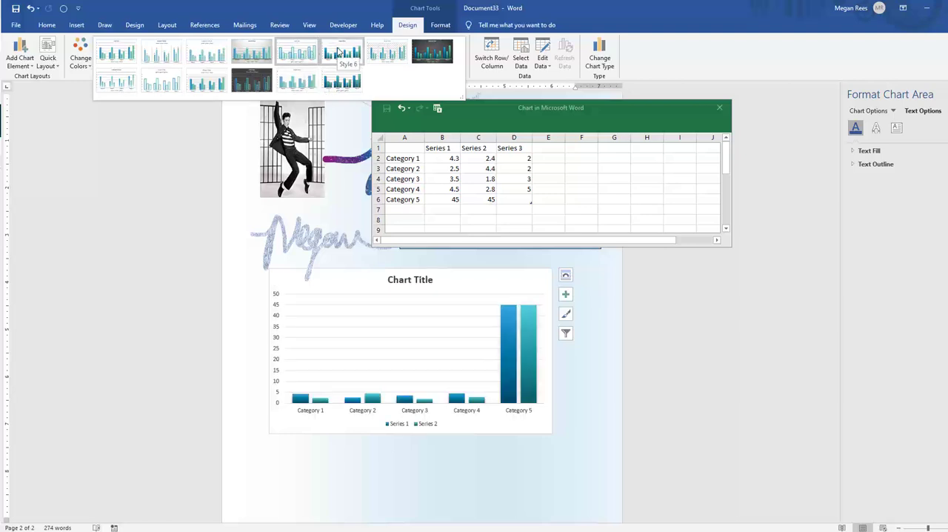
pyautogui.click(384, 54)
pyautogui.click(92, 65)
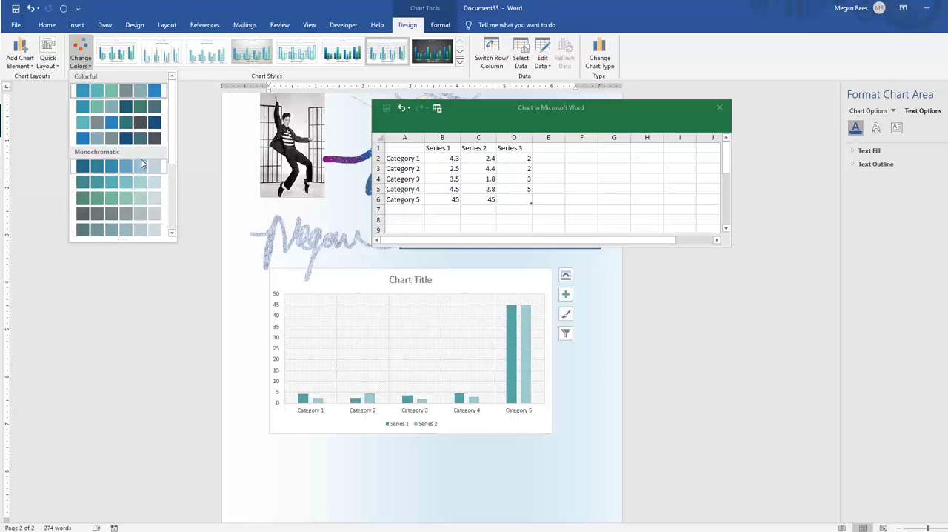
pyautogui.click(119, 166)
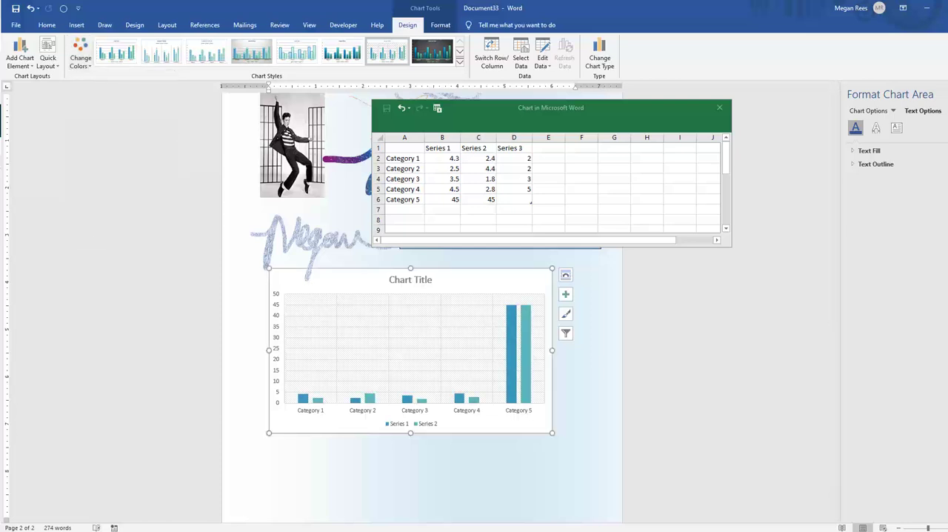
# Replace the column chart's title with "sdfs" and close the chart's data sheet
pyautogui.click(408, 280)
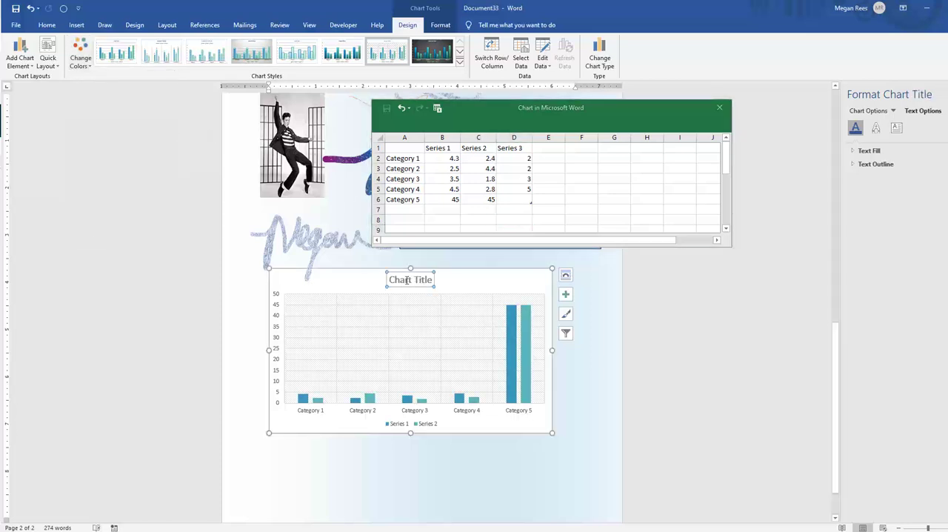
pyautogui.moveTo(400, 280); pyautogui.dragTo(435, 281)
pyautogui.write('sdfs')
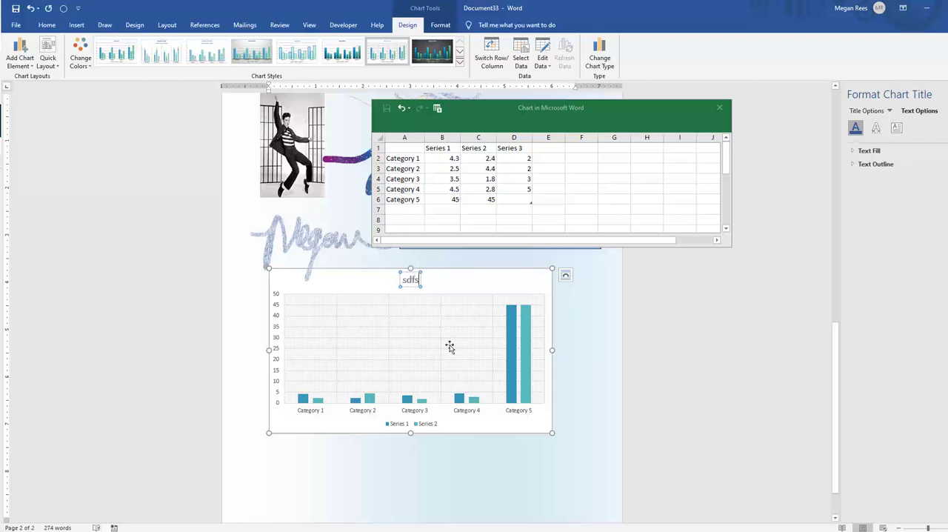
pyautogui.click(481, 282)
pyautogui.click(609, 319)
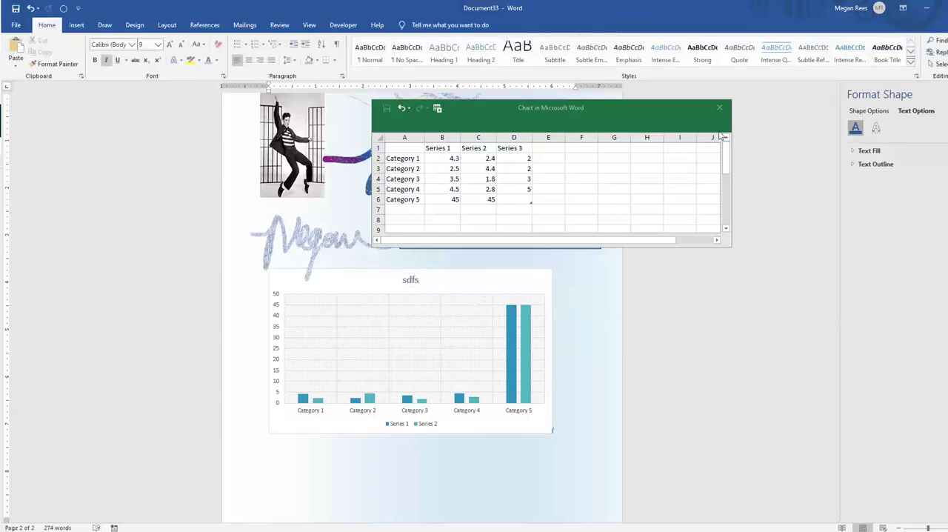
pyautogui.click(719, 107)
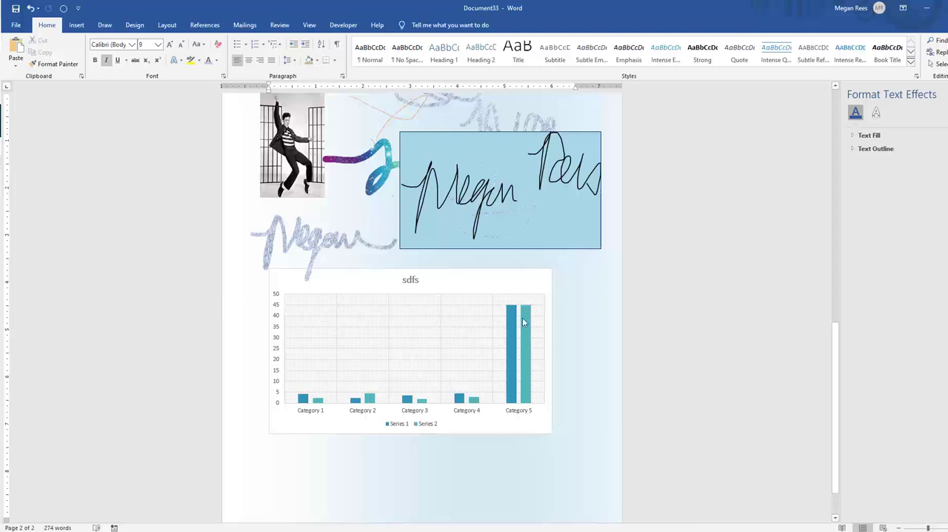
# Bring up the formatting options for the chart's Series 2 columns, deselect the chart, and return to page 1
pyautogui.click(522, 317)
pyautogui.click(522, 317)
pyautogui.scroll(3, 397, 299)
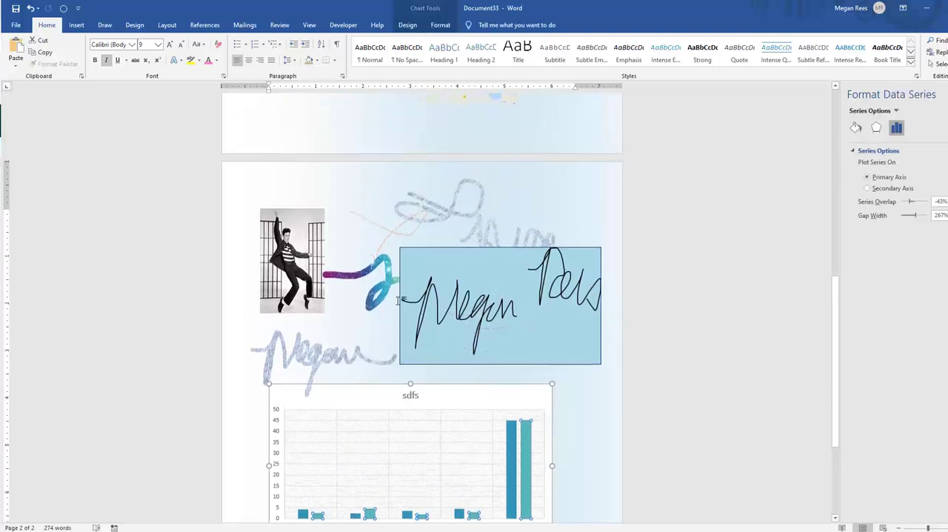
pyautogui.scroll(-5, 410, 311)
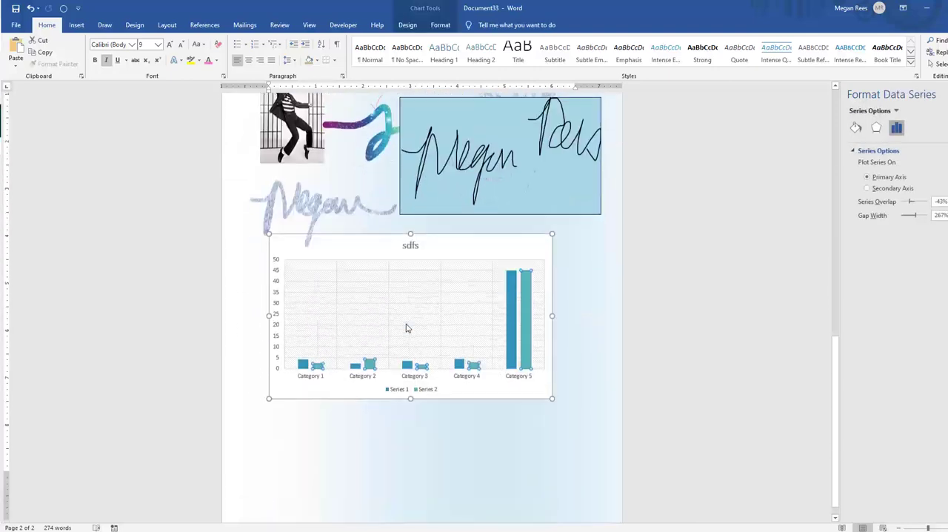
pyautogui.click(600, 357)
pyautogui.scroll(3, 590, 351)
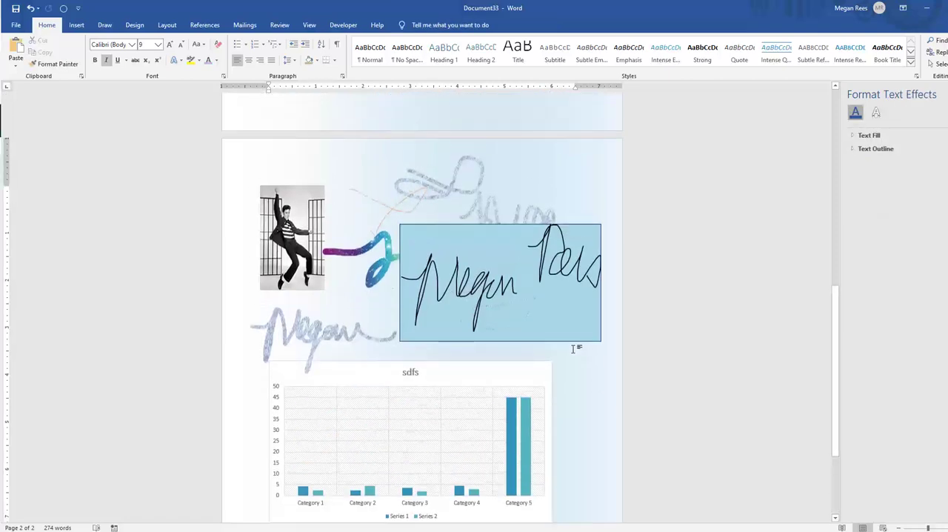
pyautogui.scroll(5, 572, 348)
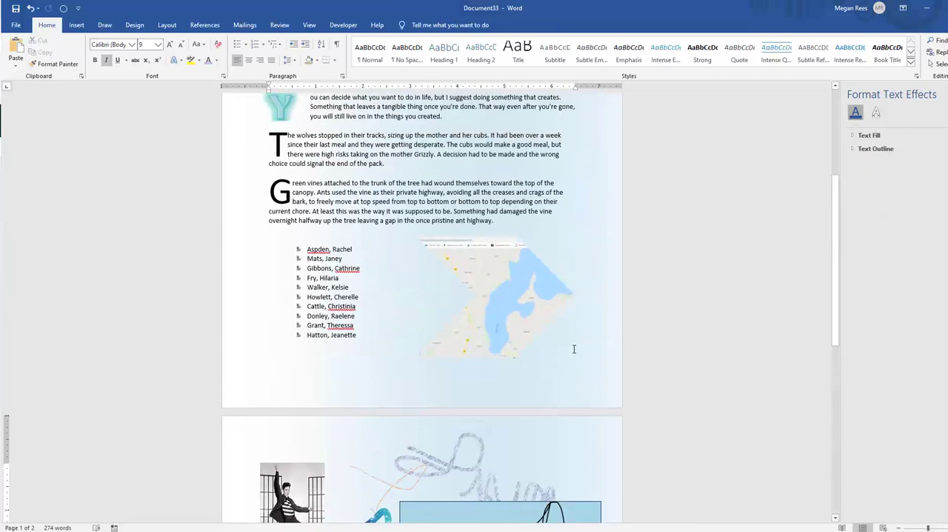